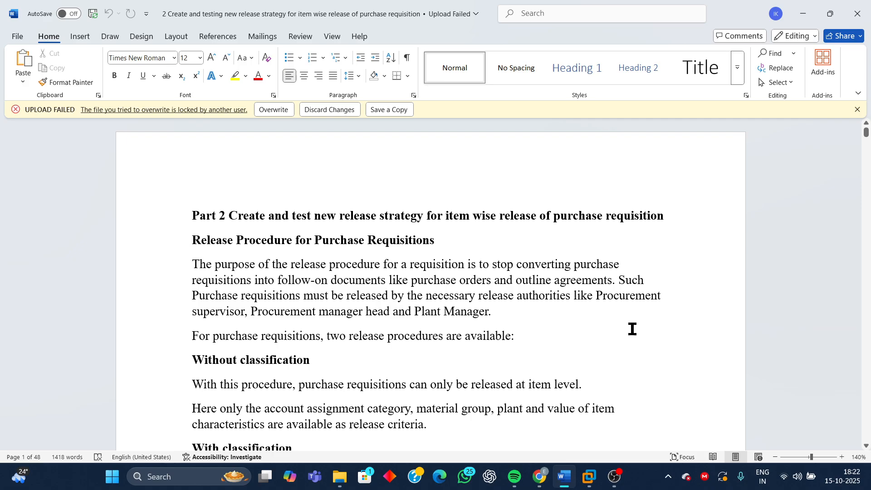
Review the document's title and its descriptions of the release procedures without and with classification.
scroll(632, 328, down, 1)
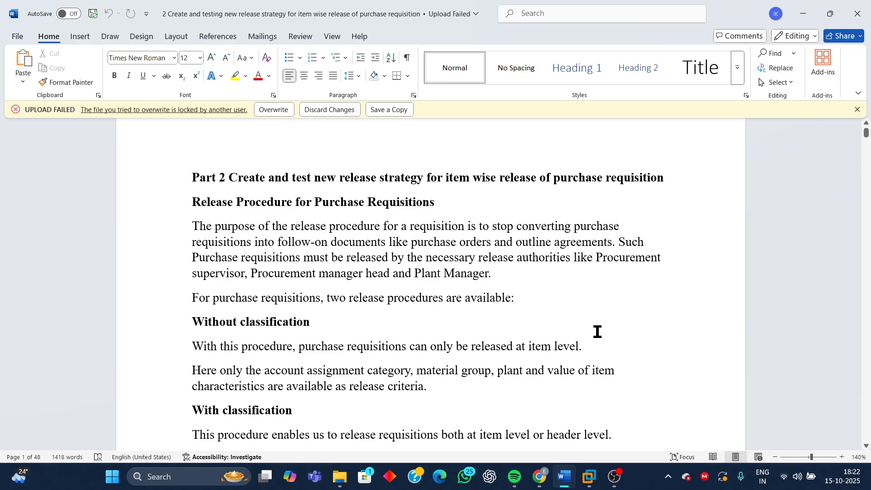
drag(199, 176, 651, 178)
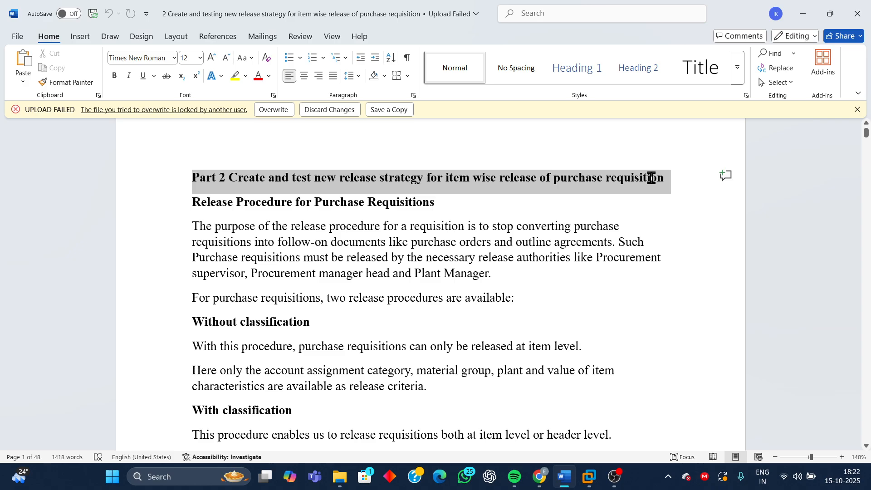
drag(651, 178, 653, 178)
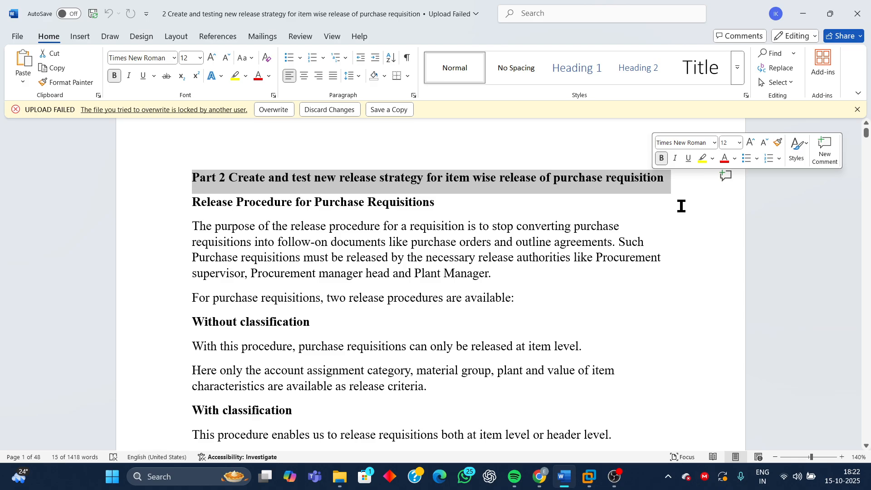
scroll(659, 286, down, 3)
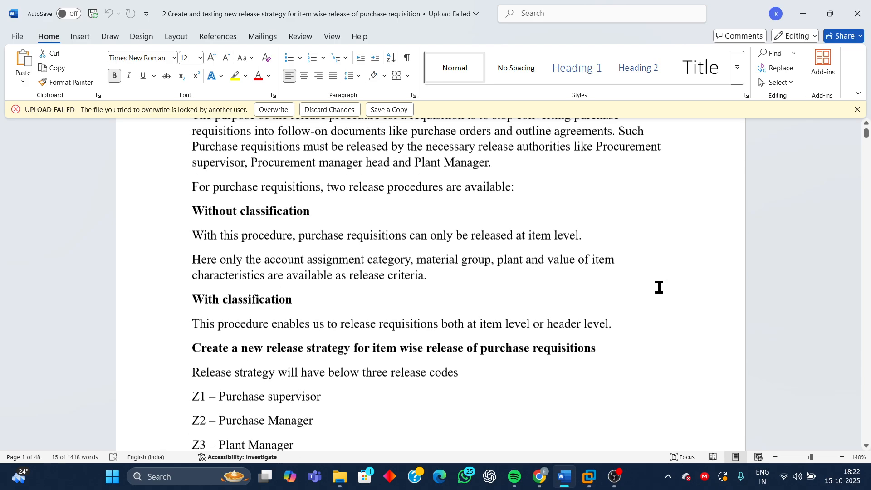
click(465, 268)
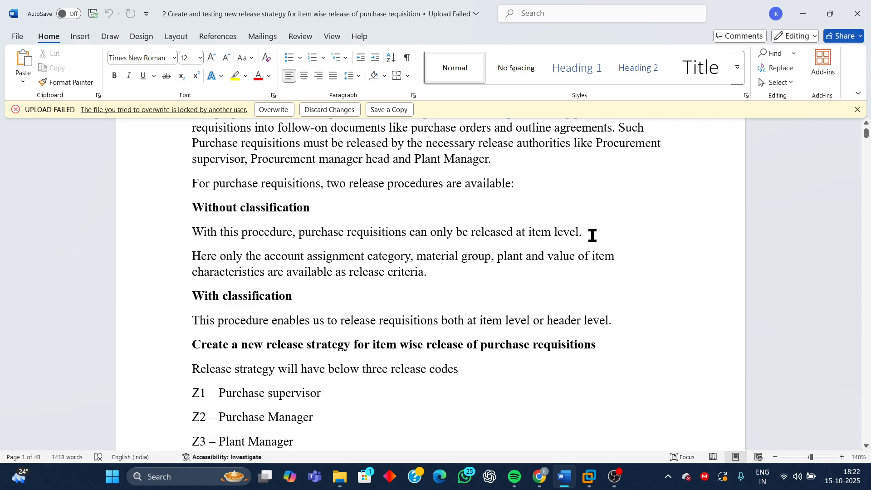
drag(589, 234, 522, 224)
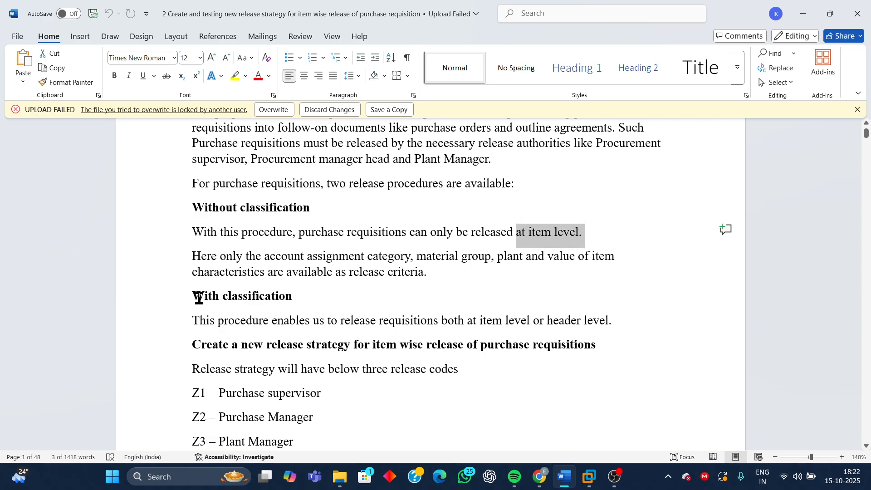
drag(195, 297, 311, 295)
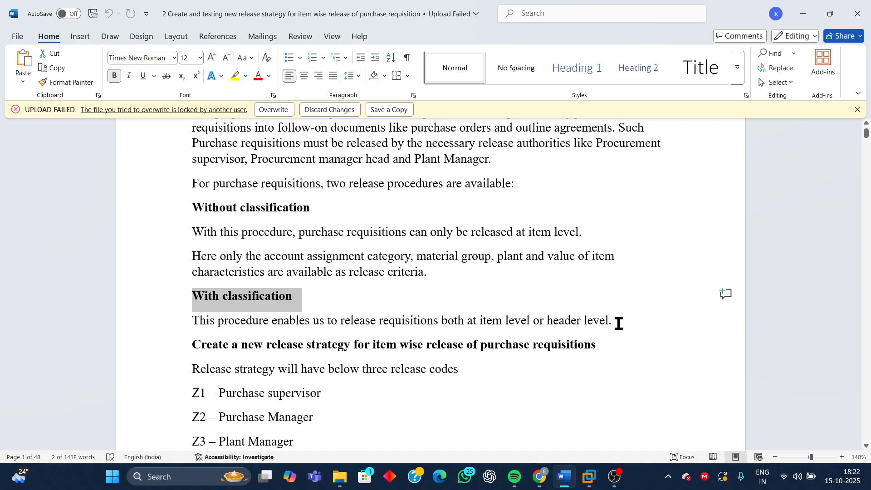
scroll(603, 330, down, 3)
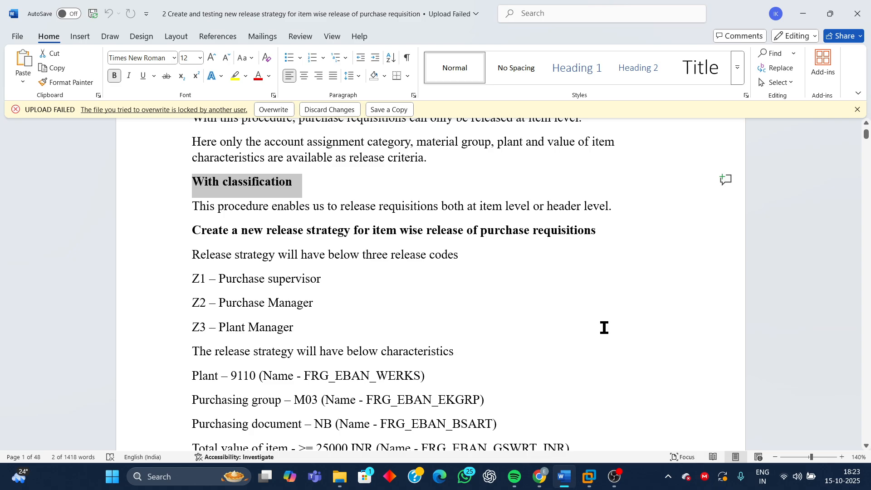
Review the three release codes and the list of characteristics planned for the item-wise release strategy.
scroll(580, 322, down, 1)
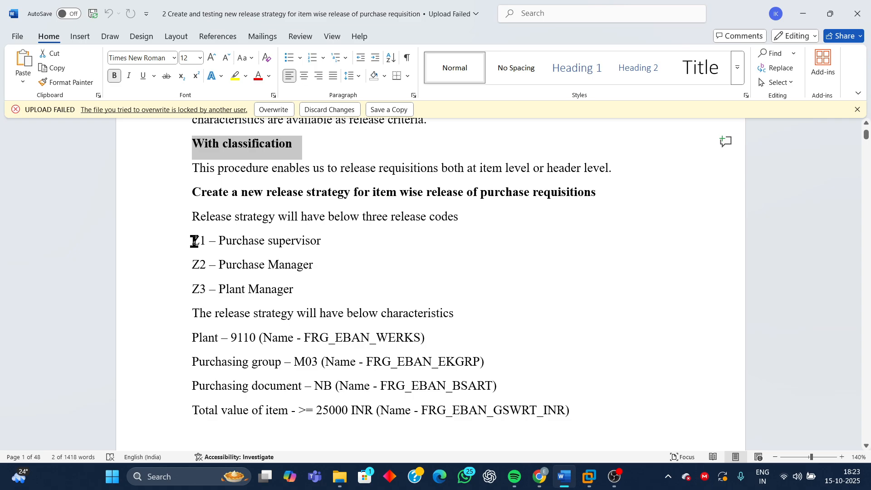
drag(194, 240, 332, 293)
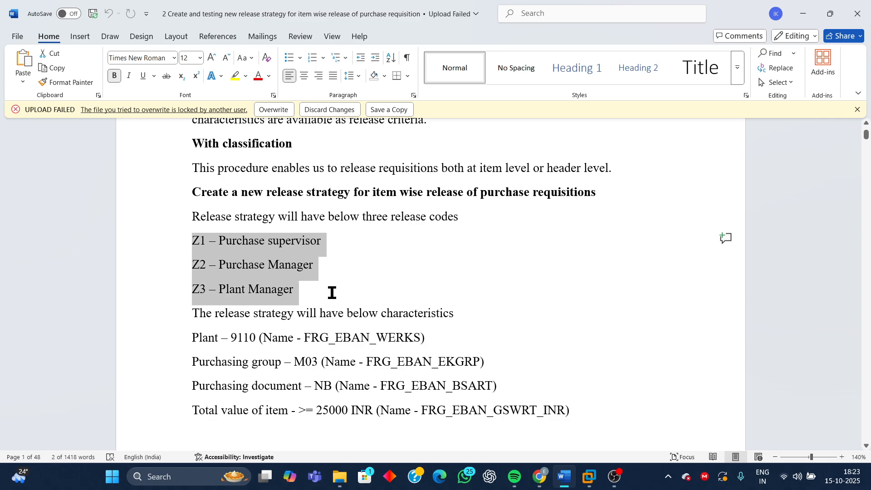
click(457, 324)
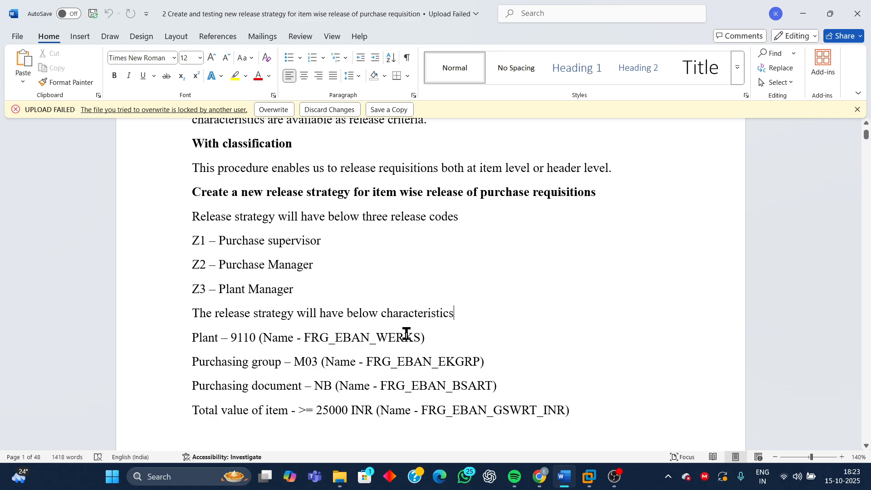
scroll(231, 325, down, 2)
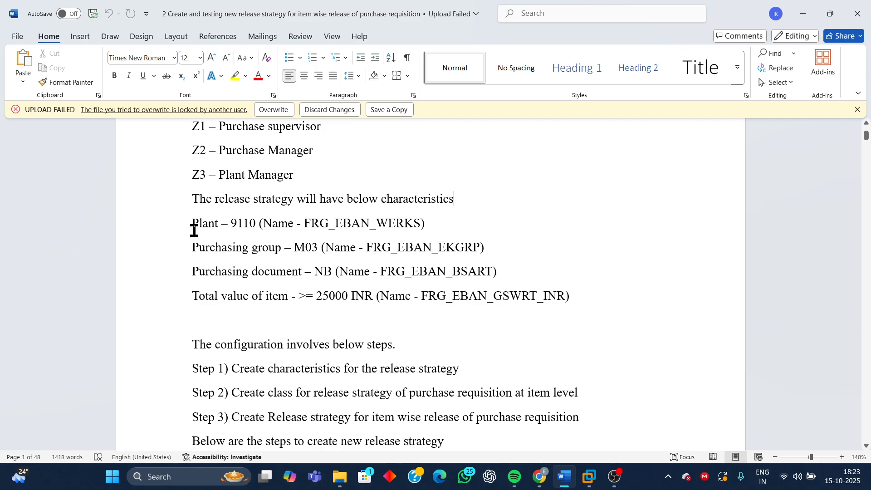
drag(191, 222, 571, 298)
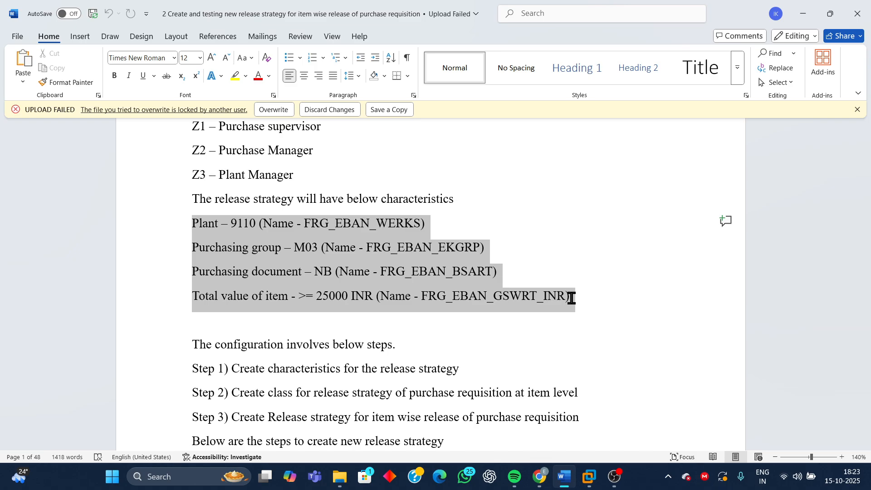
drag(570, 298, 574, 301)
Review configuration steps 1 to 3 and the sub-steps 3.1 to 3.4 for creating the release strategy.
scroll(409, 345, down, 1)
click(352, 338)
scroll(213, 272, down, 2)
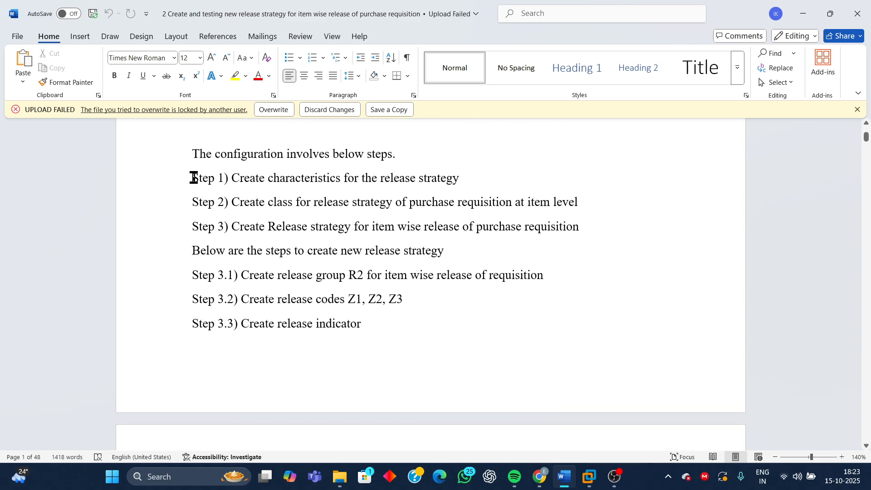
drag(193, 178, 603, 218)
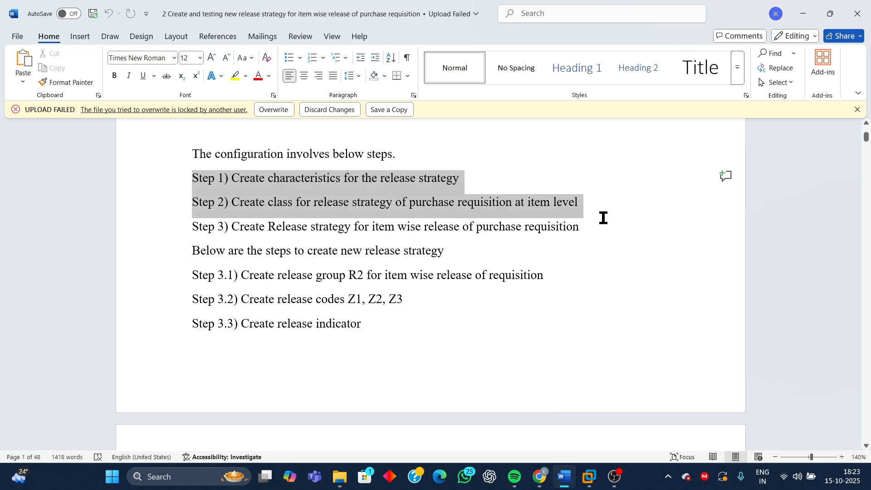
drag(604, 218, 614, 237)
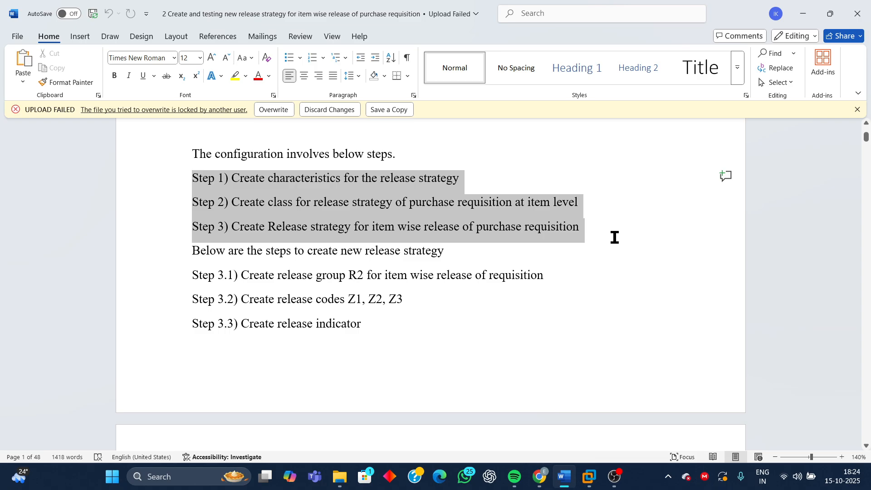
click(381, 339)
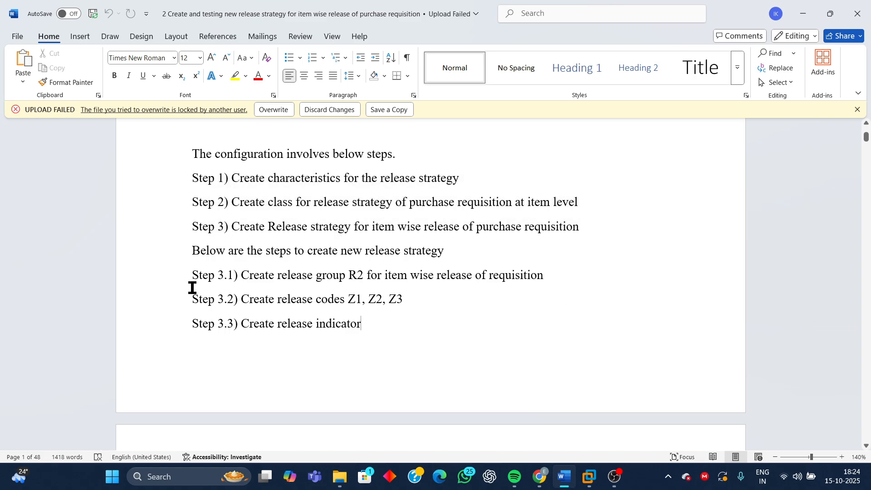
scroll(195, 278, down, 1)
scroll(196, 279, down, 2)
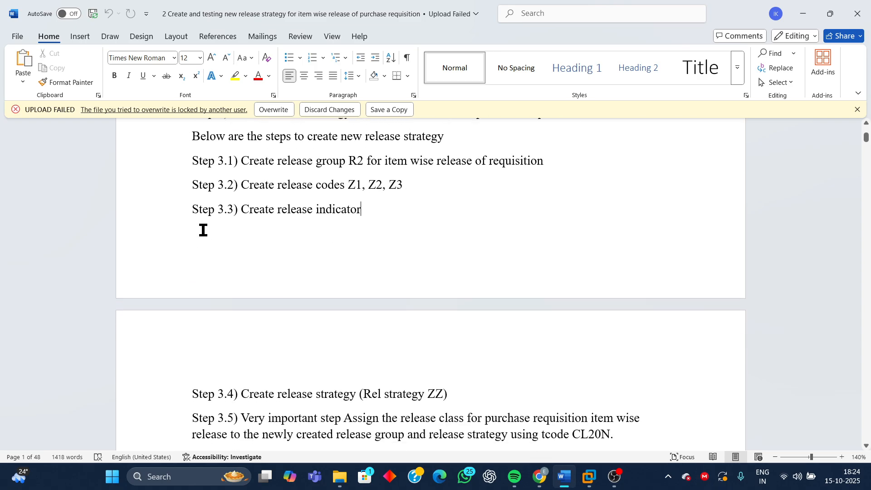
drag(190, 161, 614, 370)
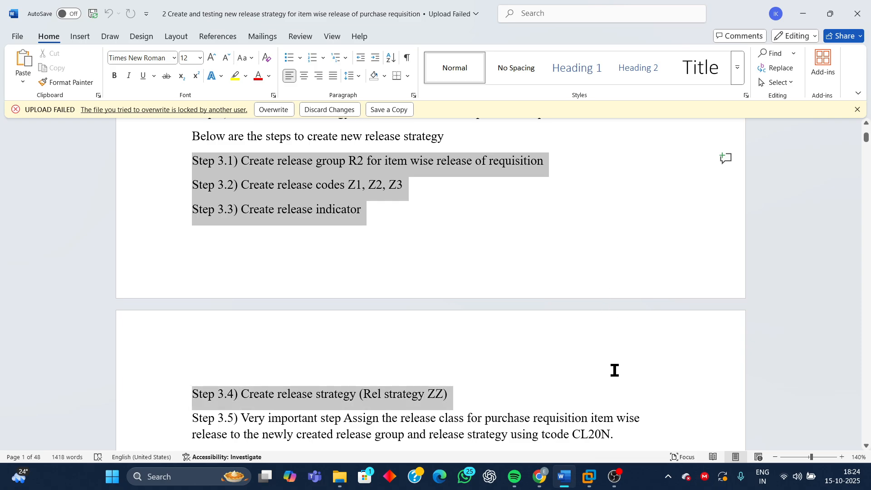
drag(614, 371, 614, 371)
Go back to the list of release strategy characteristics and highlight the plant, purchasing group, document and item value lines.
scroll(579, 243, up, 4)
scroll(579, 243, up, 2)
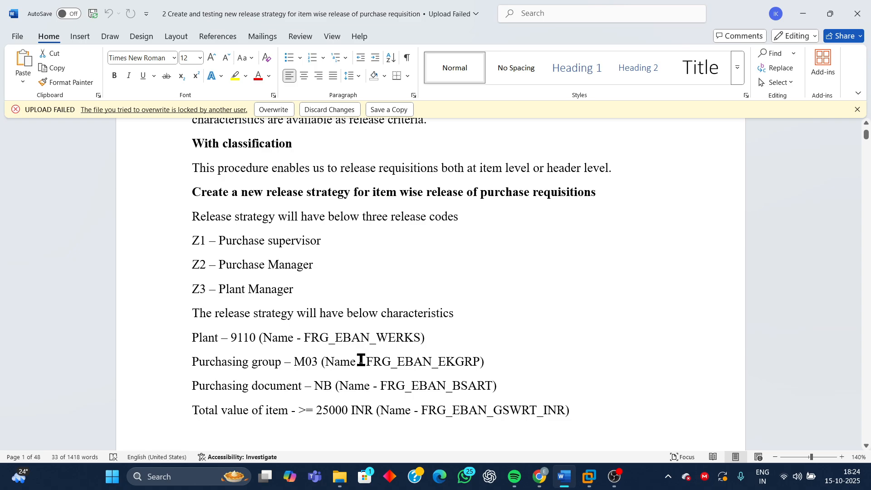
scroll(391, 367, down, 3)
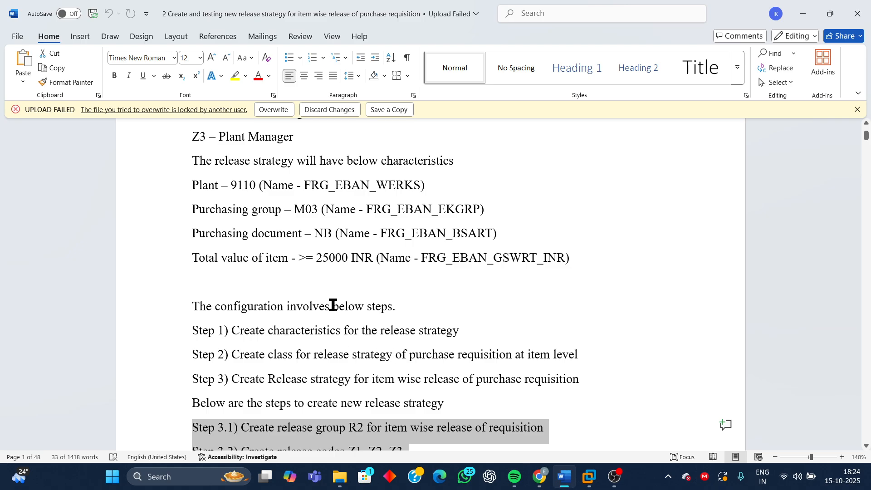
drag(194, 183, 627, 271)
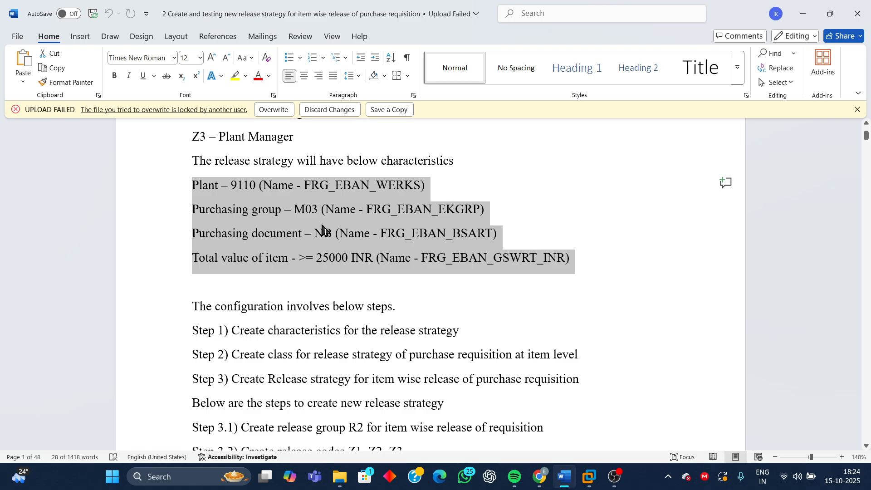
Switch to SAP in the VISUINFOEHP6 virtual machine, collapse the Purchasing node and select Materials Management in the implementation guide.
mouse_move(598, 475)
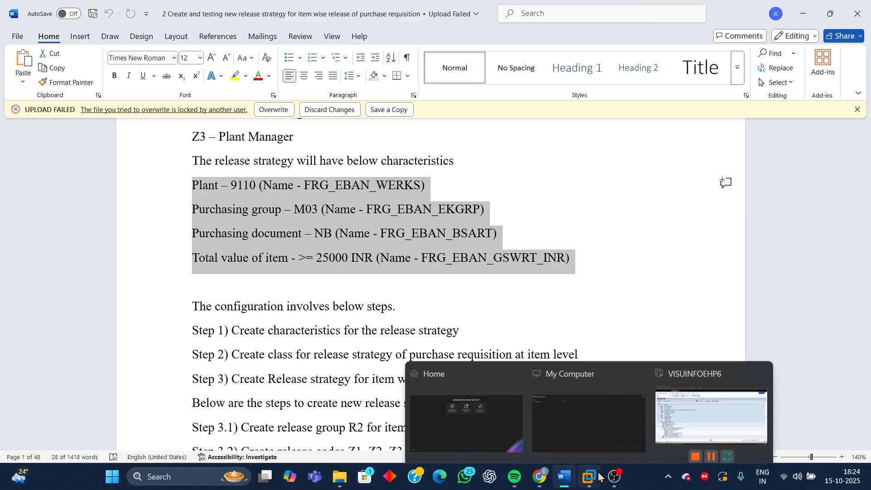
click(711, 421)
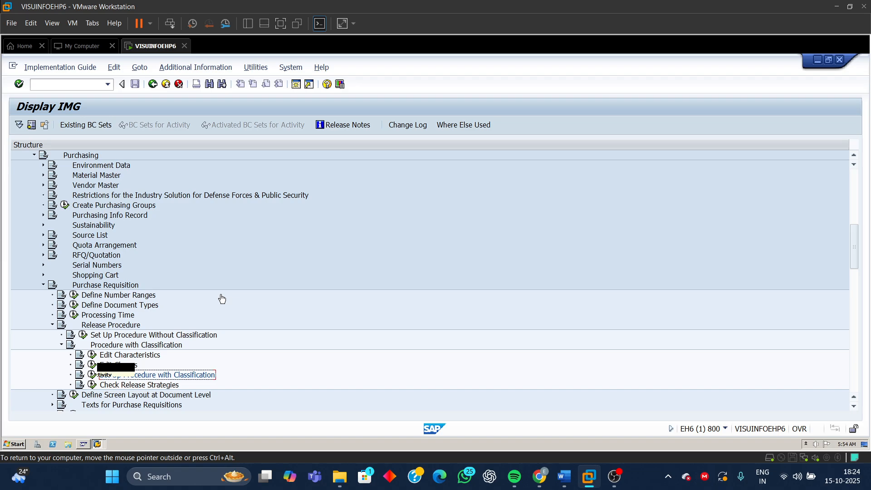
click(35, 155)
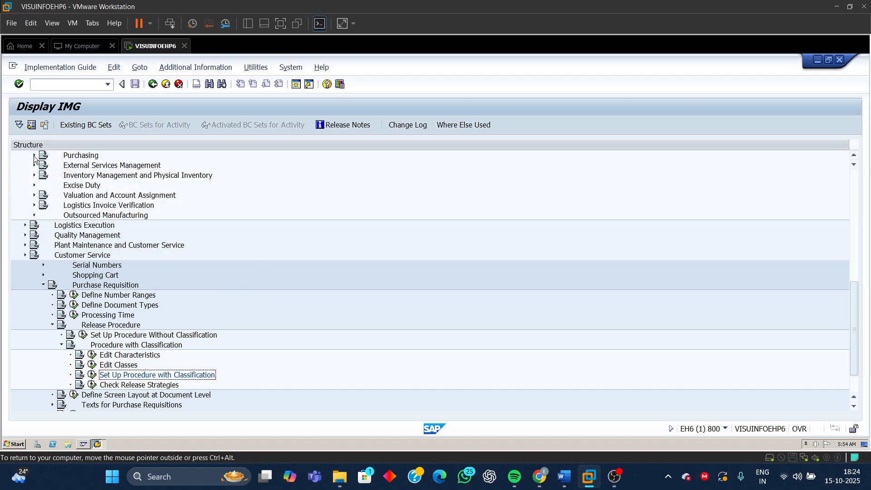
scroll(44, 187, up, 3)
scroll(44, 188, up, 1)
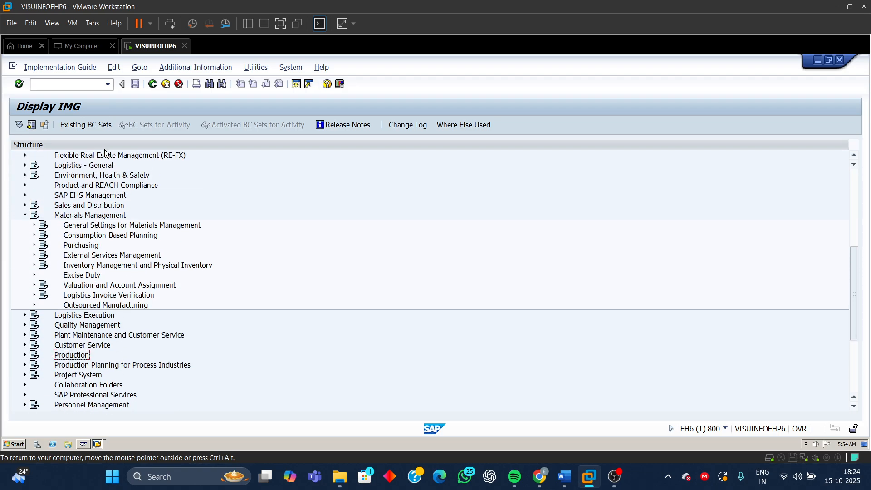
click(72, 215)
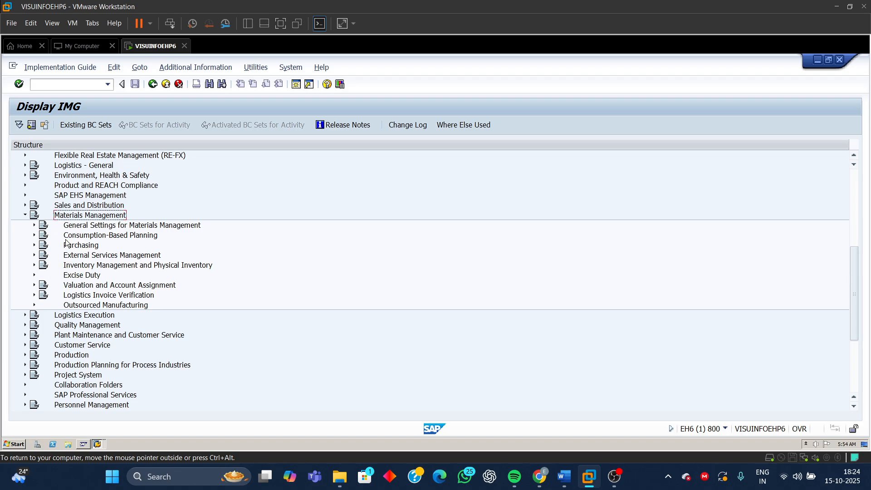
Expand Purchasing under Materials Management and its Purchase Requisition node.
click(34, 245)
click(82, 285)
click(41, 285)
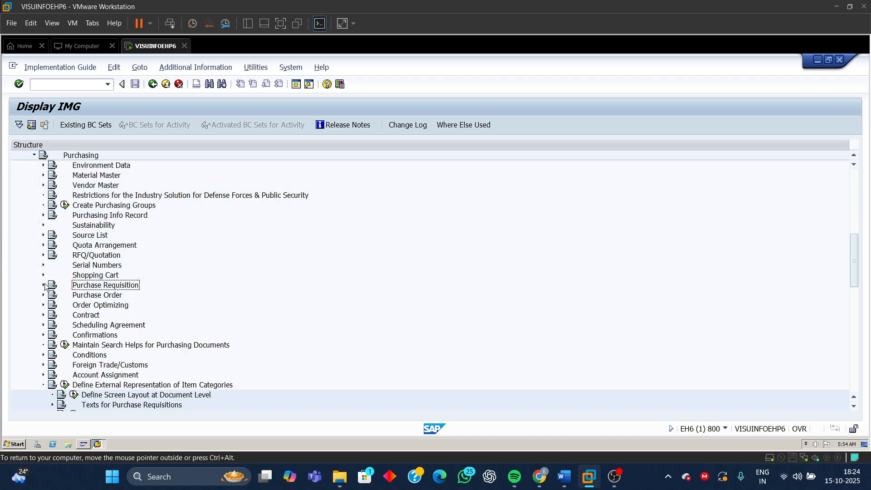
click(43, 285)
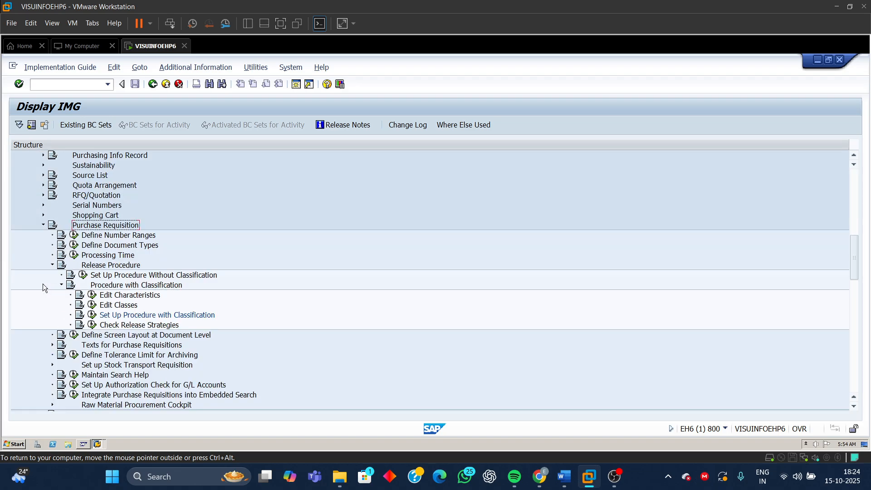
Open the Edit Characteristics activity under Release Procedure, Procedure with Classification.
click(105, 267)
click(122, 288)
click(116, 297)
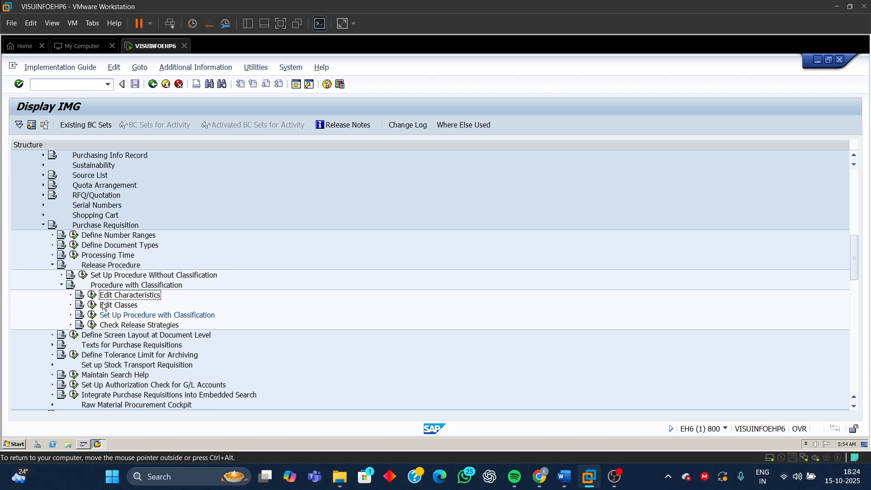
click(92, 296)
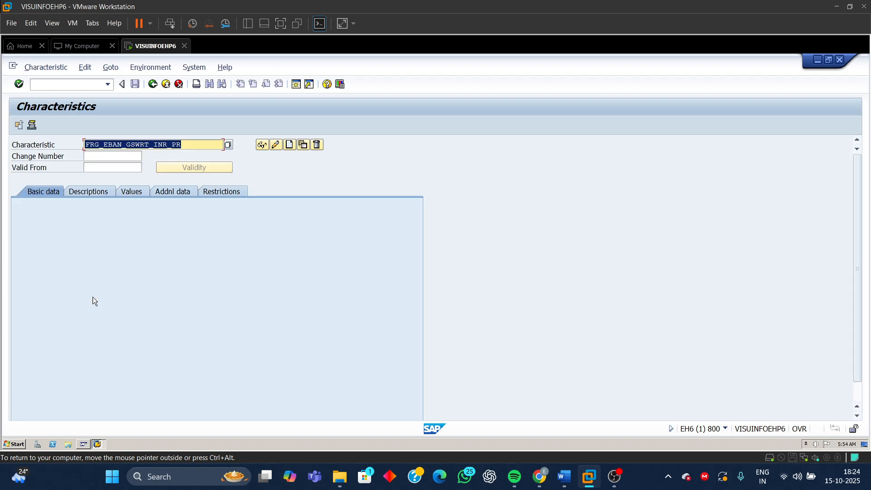
Start creating a new characteristic named FRG_EBAN_WERKS_NEW.
click(183, 148)
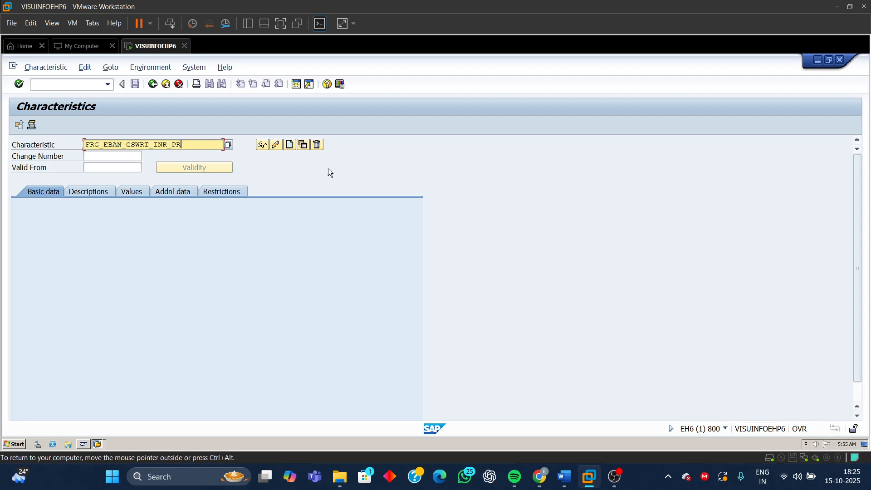
drag(182, 145, 127, 151)
text(W)
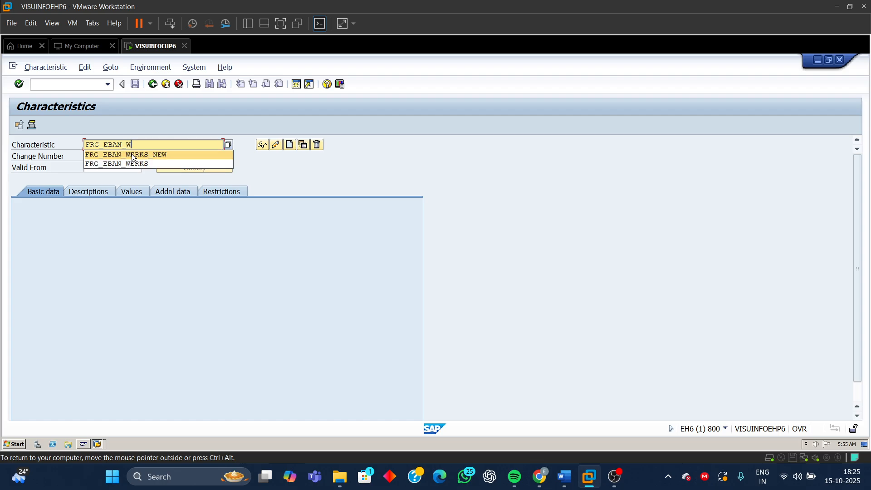
click(134, 165)
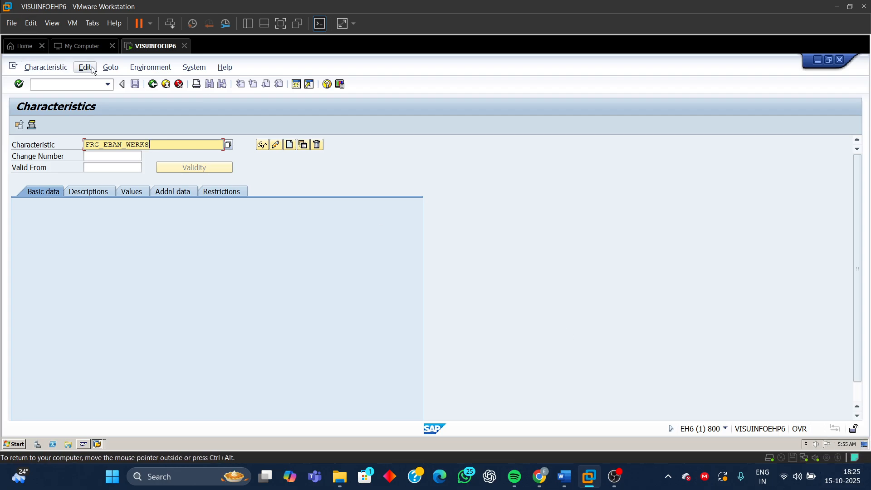
text(_)
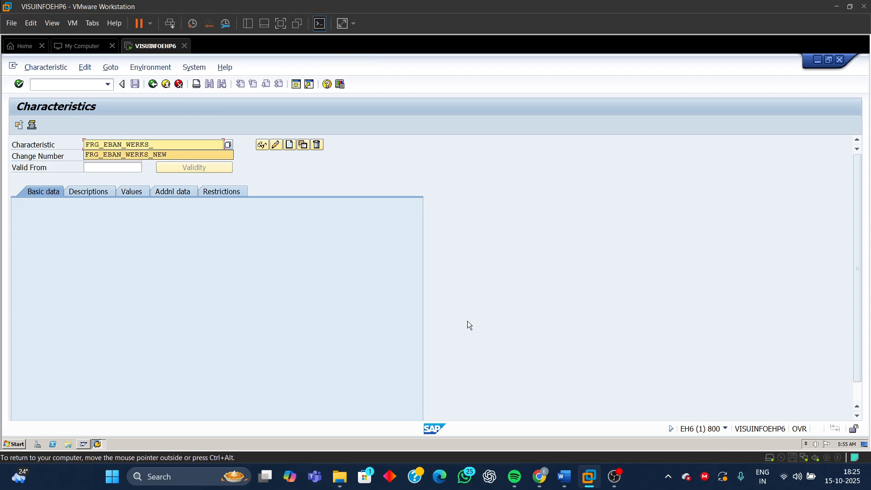
click(135, 156)
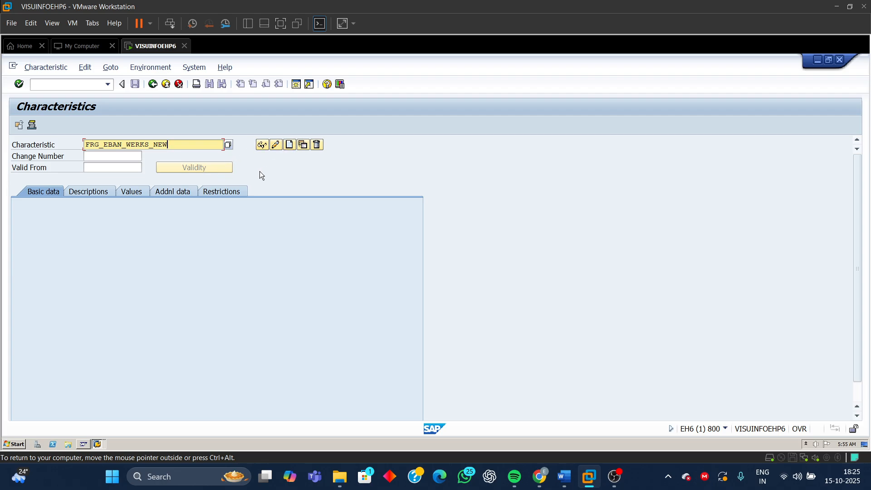
drag(175, 147, 62, 146)
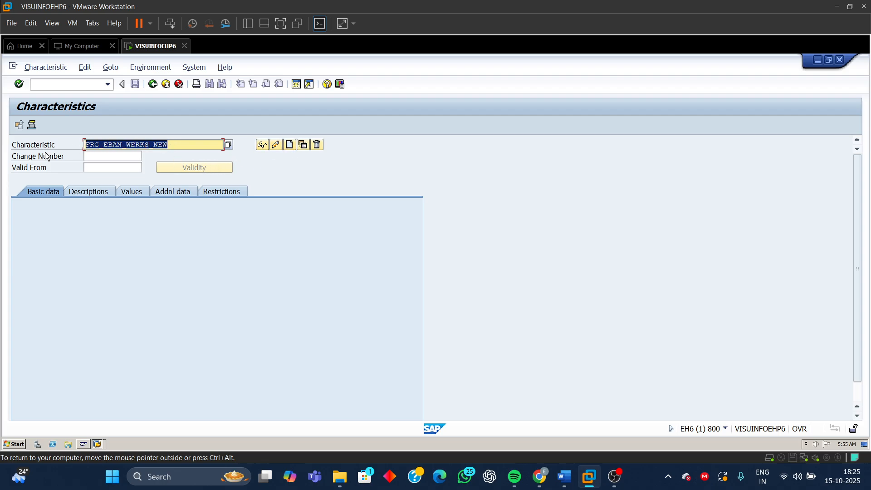
click(289, 144)
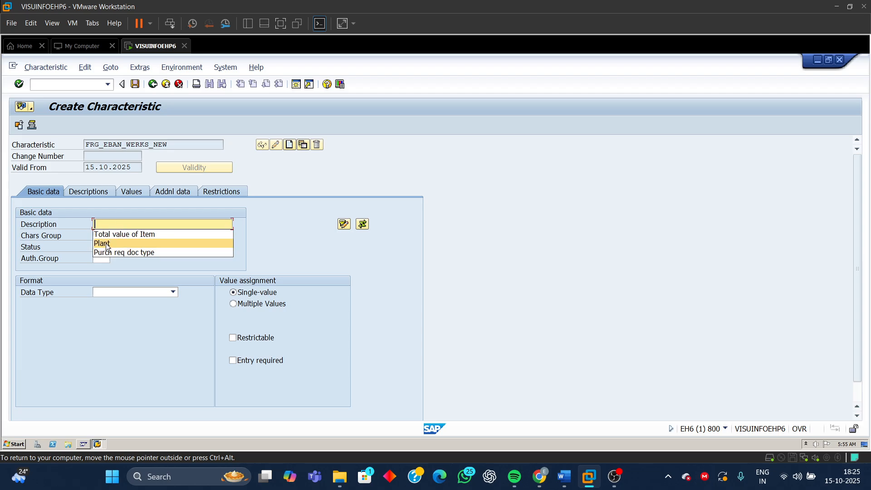
Describe the characteristic as Plant, with data type CHAR Character Format, 4 characters and multiple values allowed.
click(111, 243)
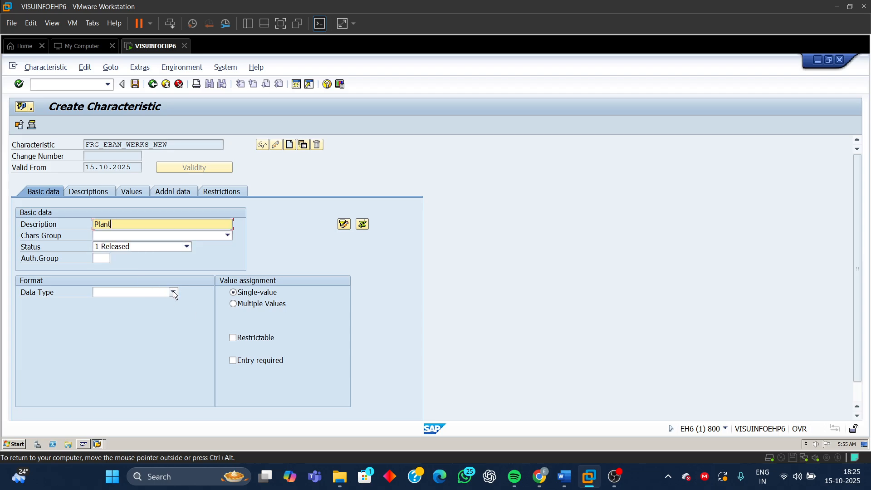
click(173, 292)
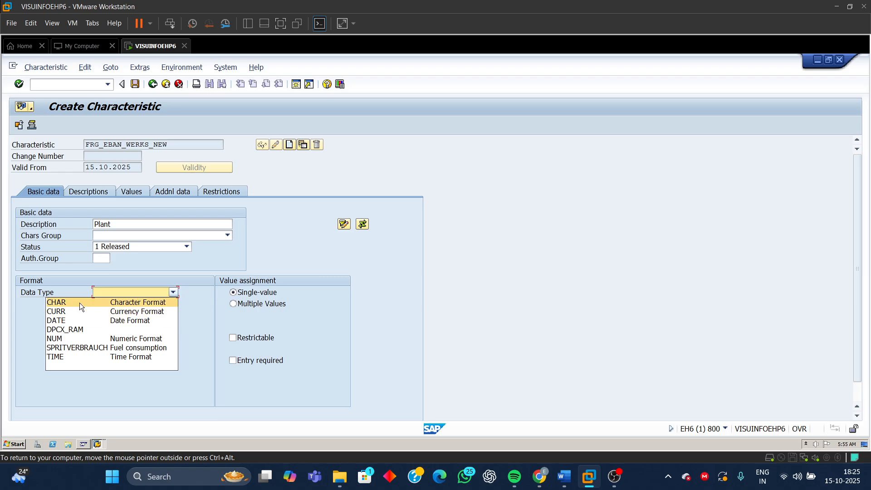
click(80, 303)
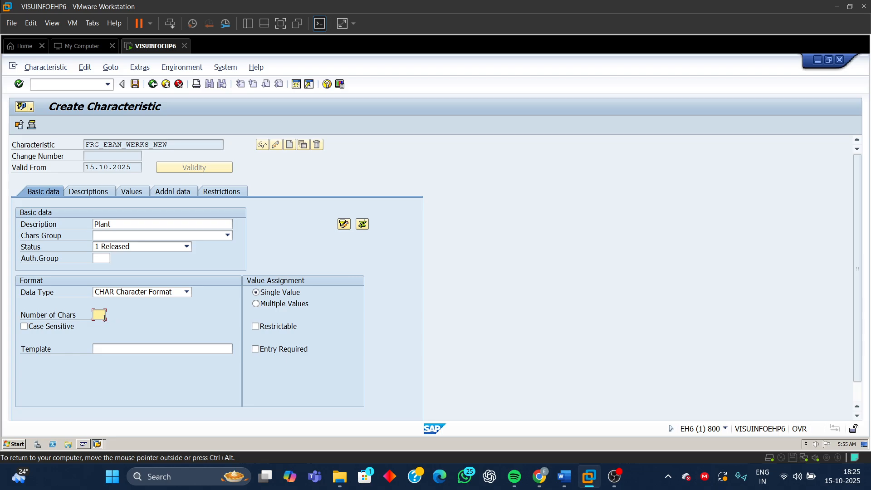
text(4)
click(256, 304)
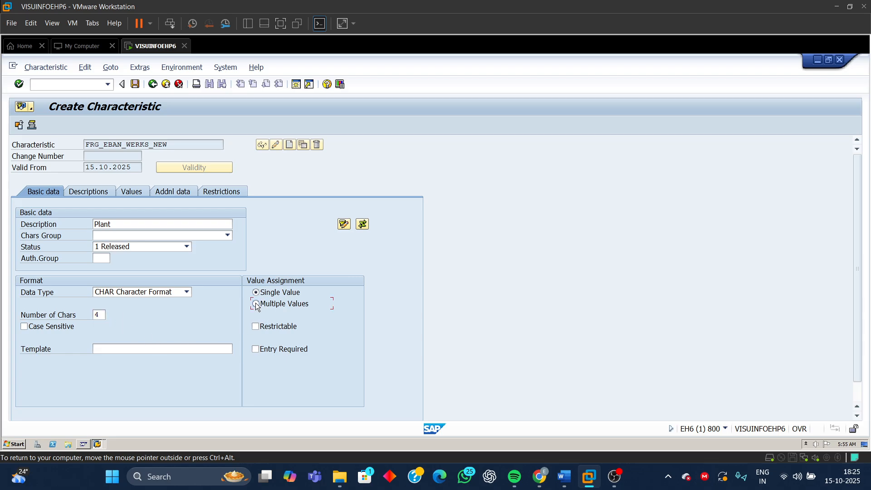
In the characteristic's additional data, set the table field reference to table CEBAN and field WERKS.
click(171, 192)
click(119, 225)
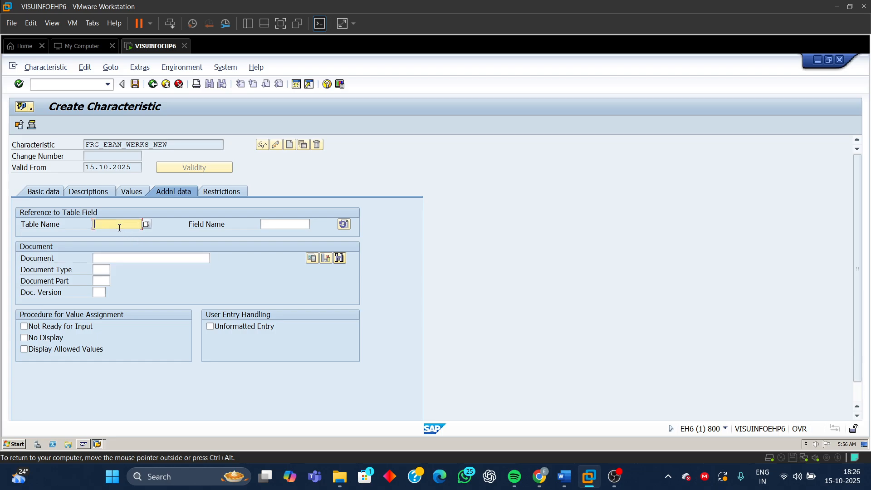
text(C)
click(108, 233)
click(282, 224)
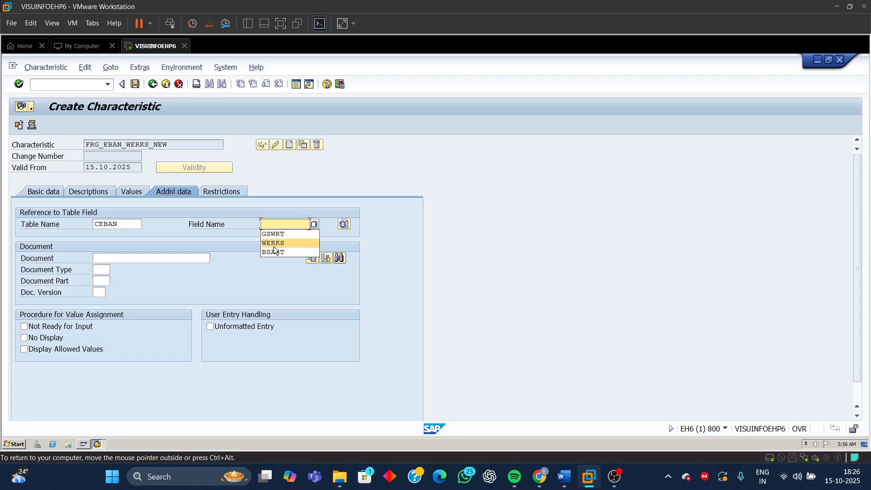
click(273, 243)
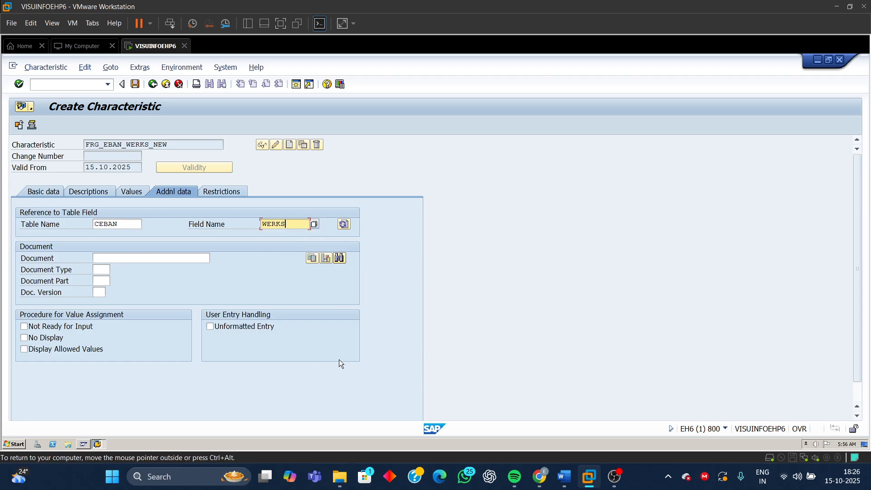
Open a new session, start transaction SE11 and display the CEBAN structure.
click(296, 84)
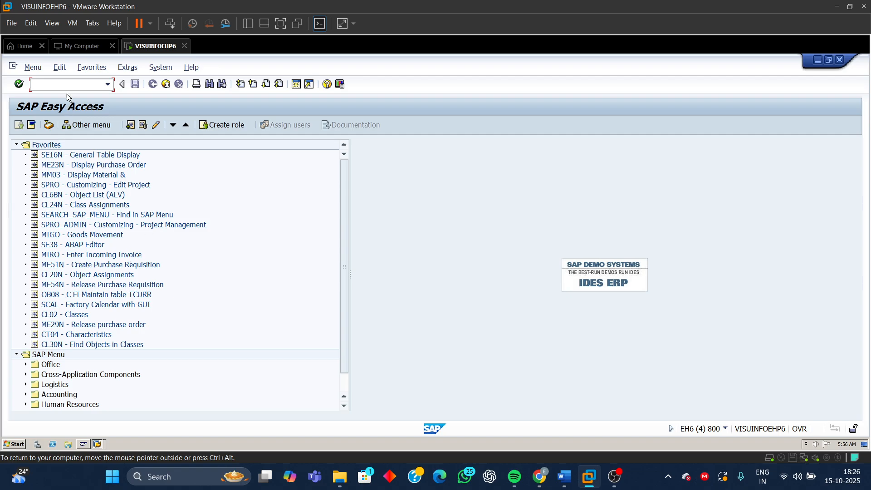
text(SE11)
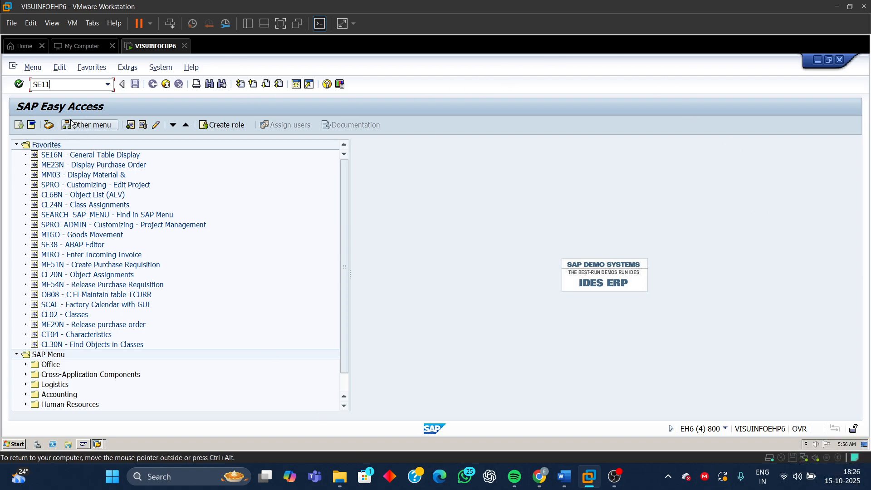
key(Return)
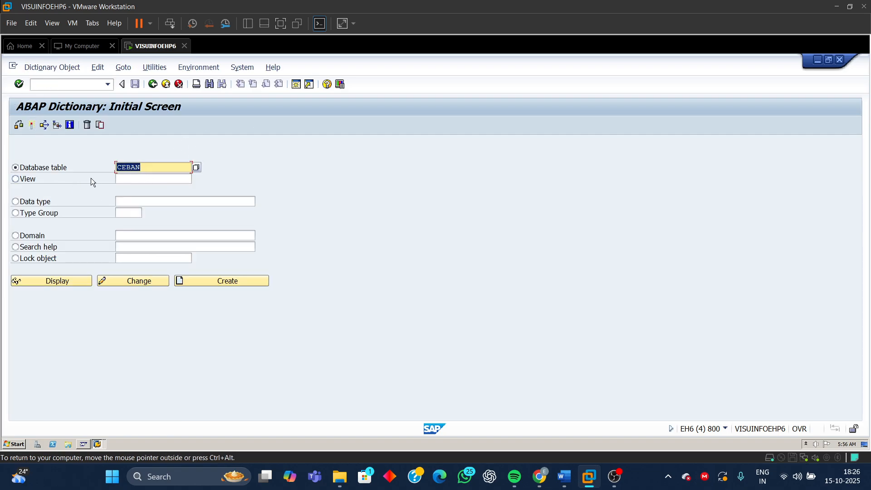
click(148, 164)
click(52, 280)
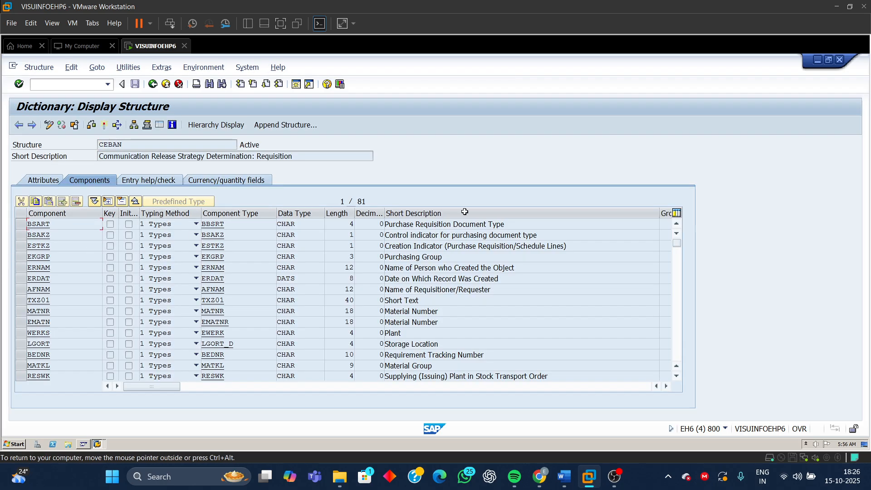
Mark the rows for plant (WERKS), purchasing group (EKGRP) and document type (BSART) among the CEBAN components.
drag(403, 334, 384, 336)
drag(52, 334, 12, 342)
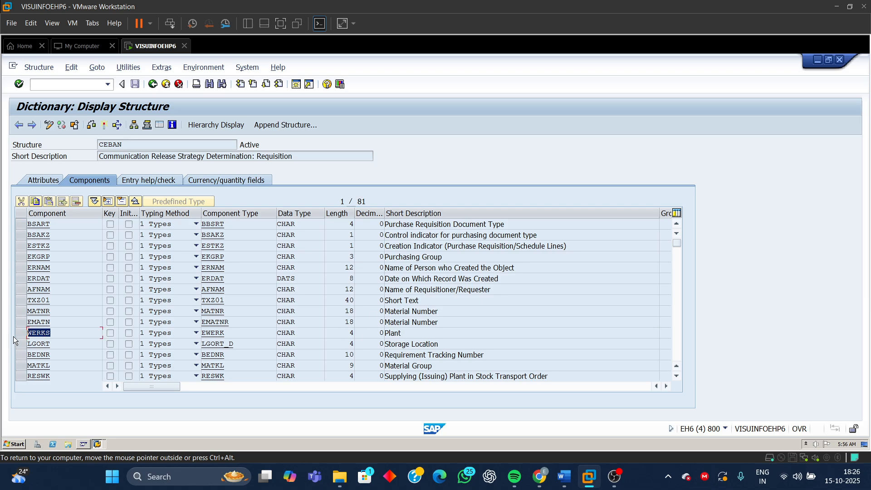
click(20, 333)
drag(446, 257, 385, 256)
click(54, 257)
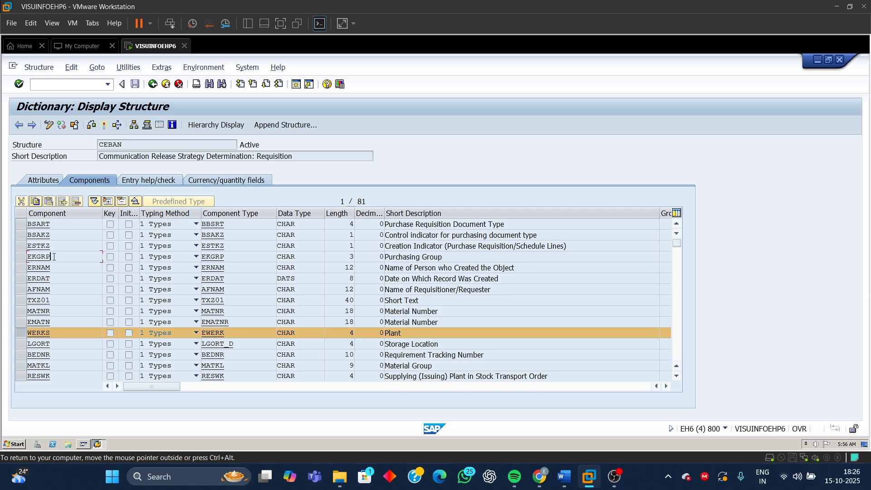
click(21, 256)
drag(505, 224, 385, 224)
drag(51, 224, 6, 238)
click(24, 225)
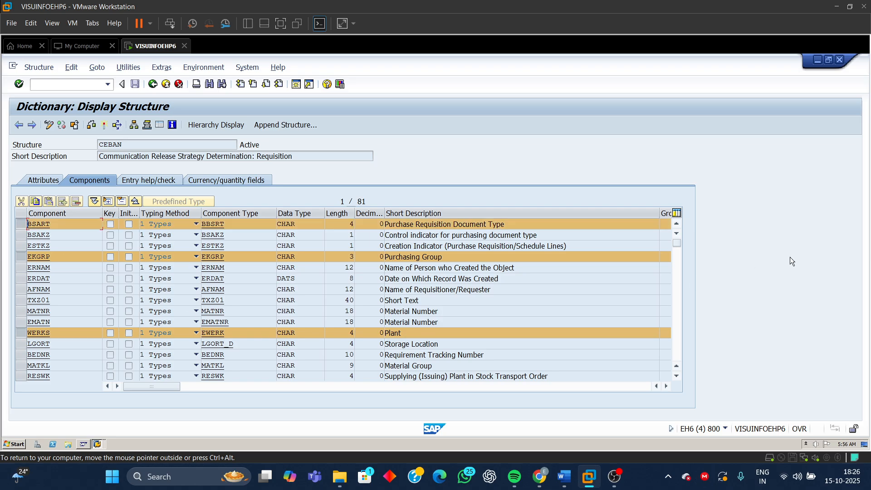
Find the total item value component GSWRT further down the structure, mark its row and return to the first components.
click(676, 334)
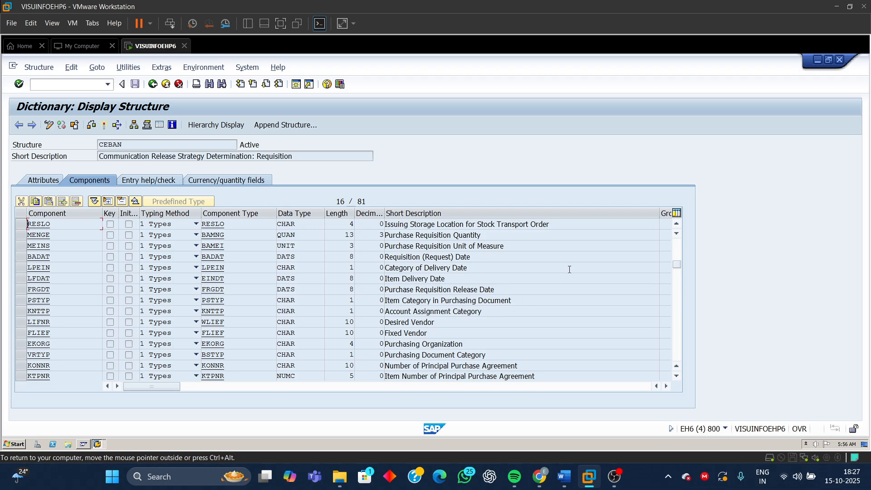
click(675, 342)
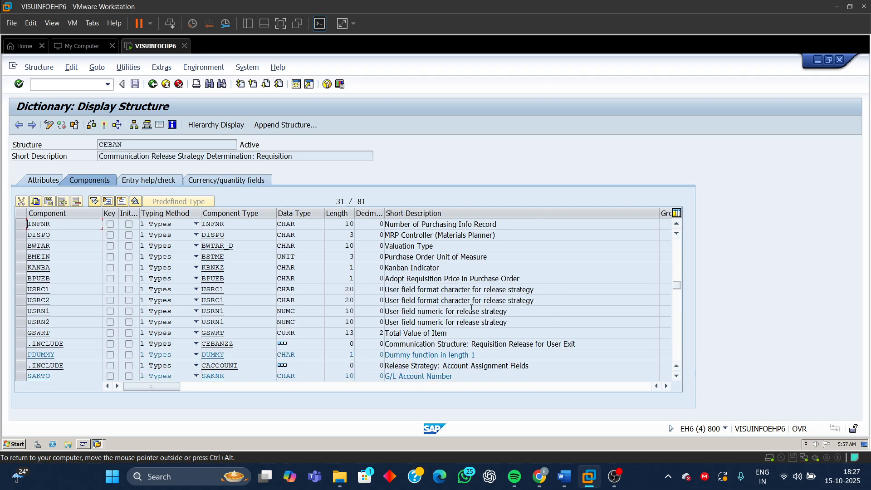
drag(450, 336, 385, 334)
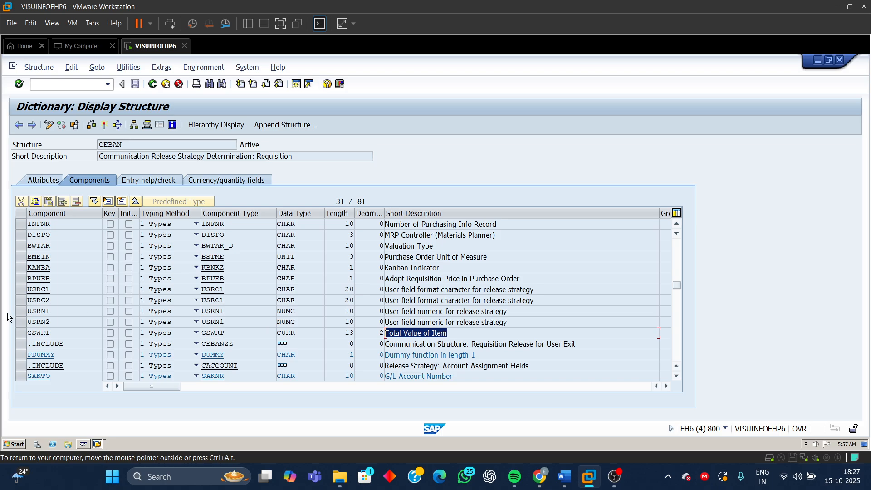
click(54, 331)
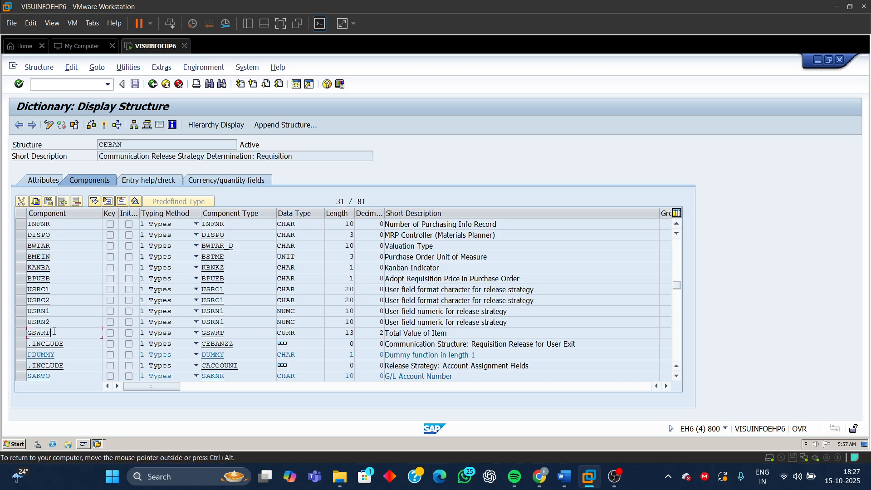
click(21, 332)
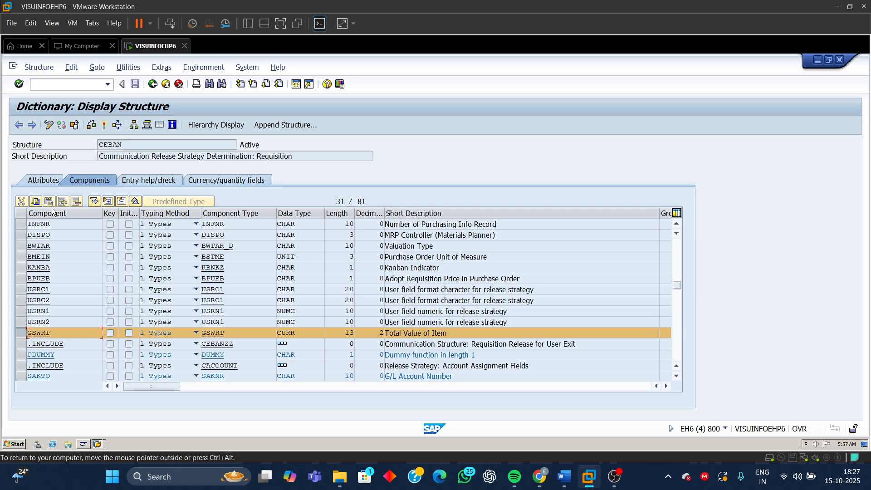
click(676, 248)
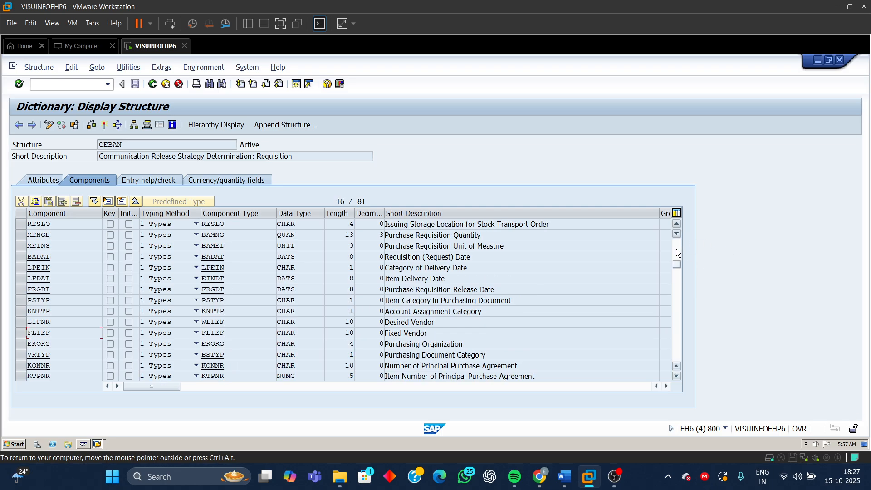
click(676, 248)
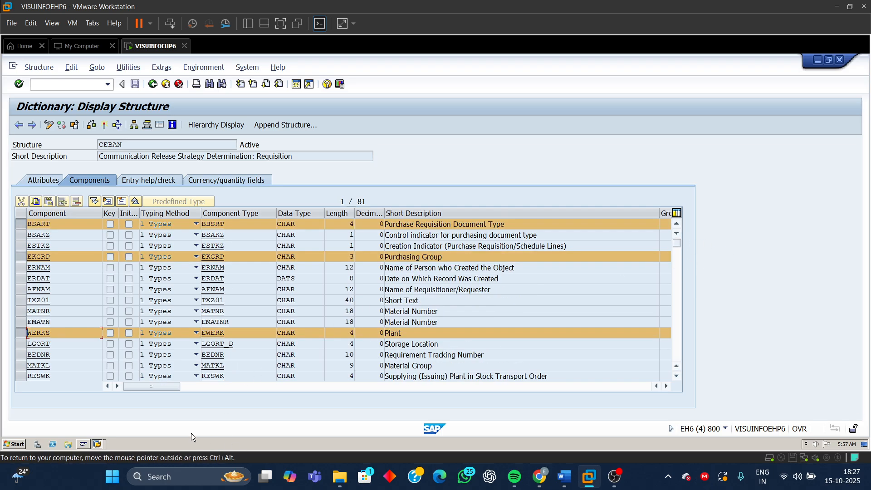
Switch back to the Create Characteristic session and accept the dictionary format data for the CEBAN WERKS reference.
click(97, 444)
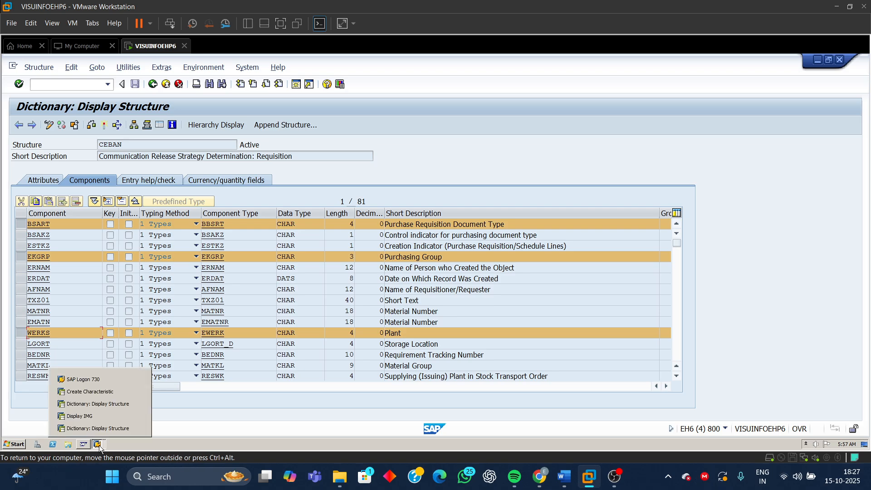
click(94, 395)
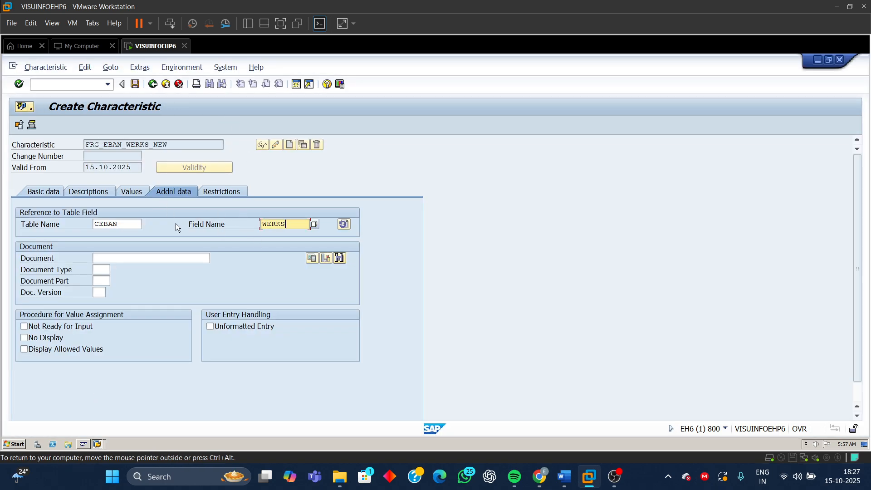
drag(125, 224, 93, 224)
drag(288, 227, 198, 237)
click(212, 193)
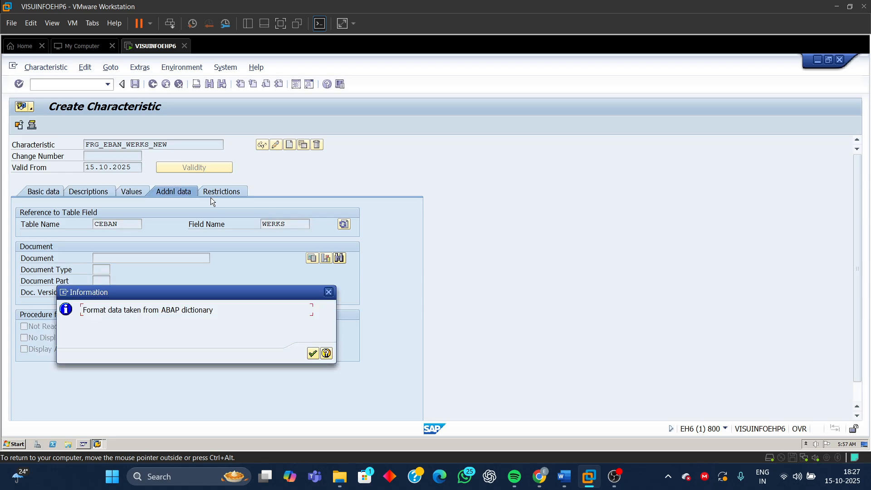
click(312, 354)
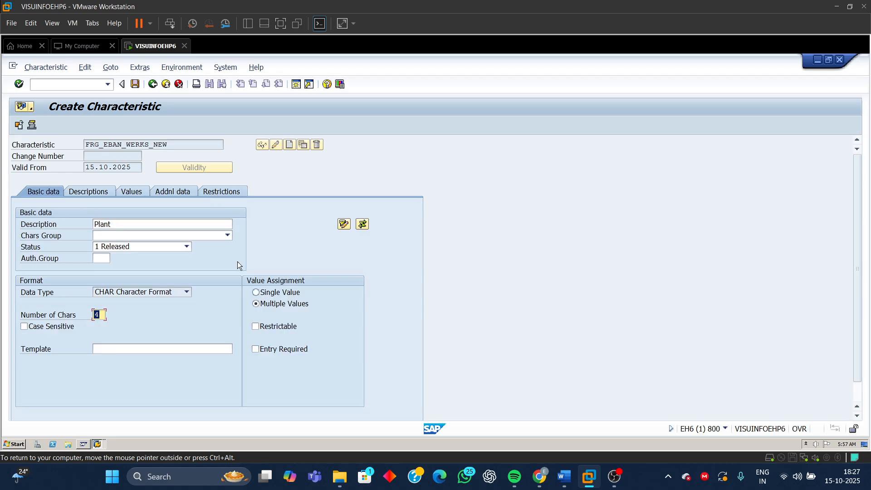
Restrict the plant characteristic to class type 032.
click(216, 192)
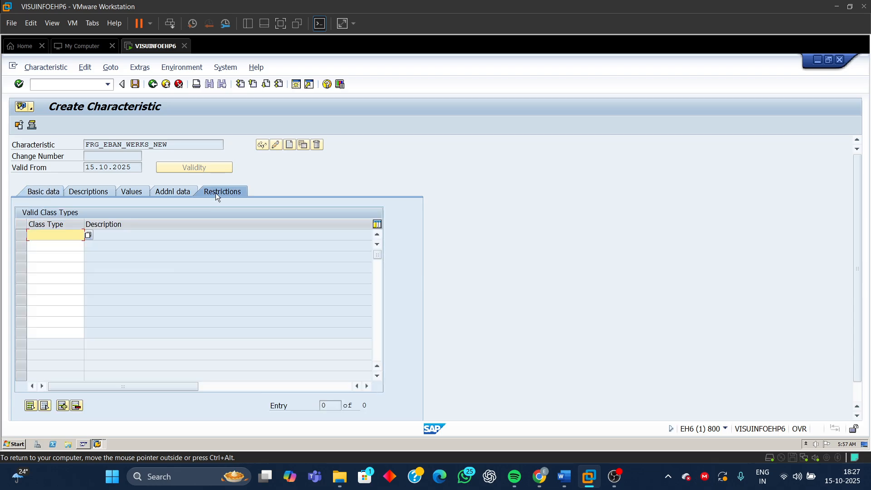
text(0)
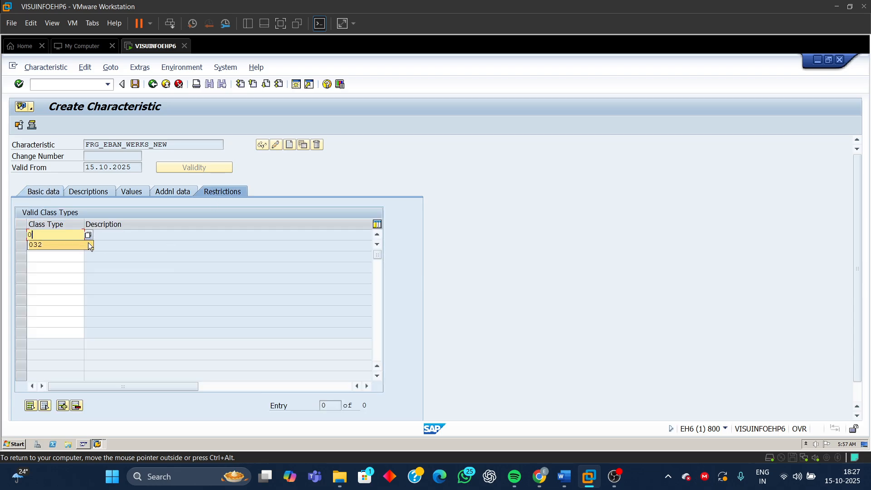
click(48, 247)
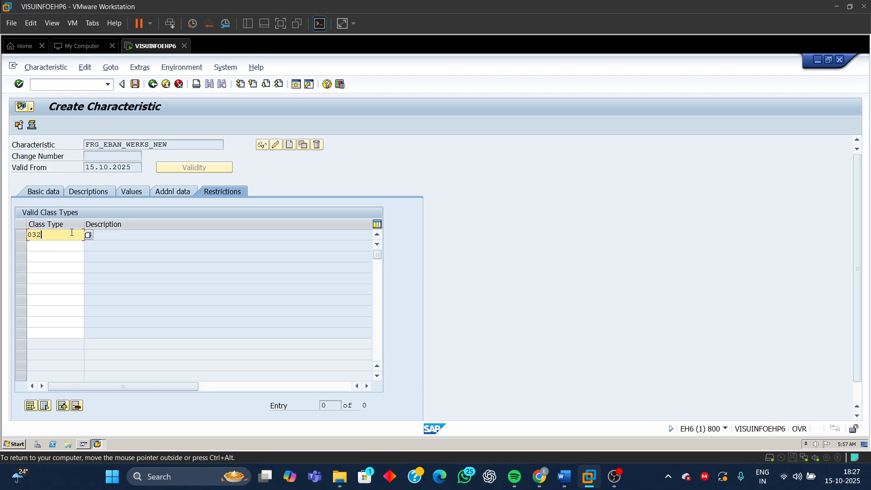
Confirm class type 032 for the new plant characteristic and check its English description entry.
key(Return)
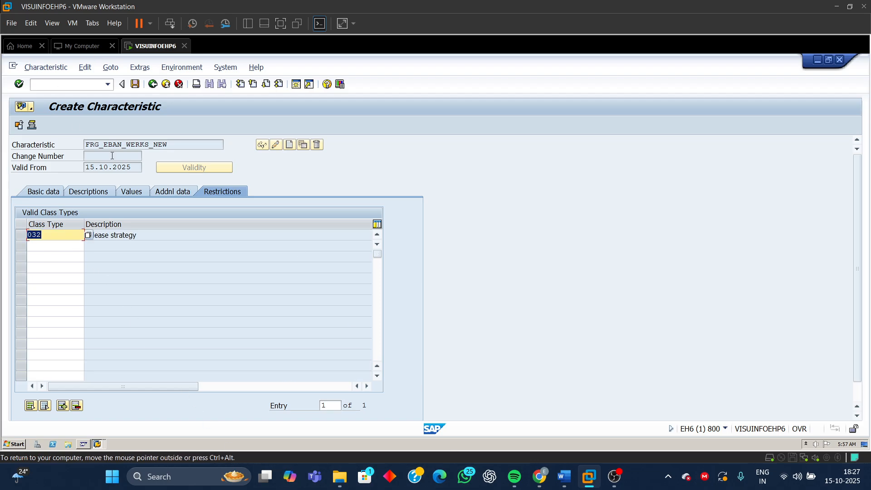
click(147, 237)
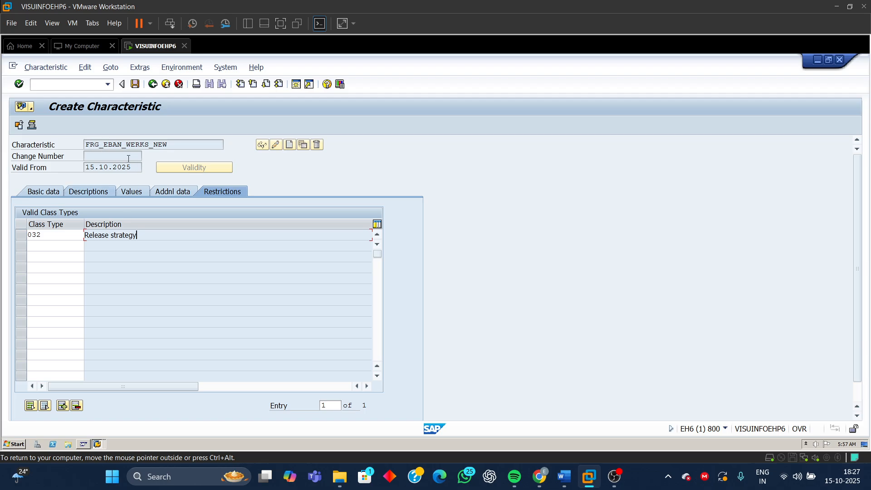
click(89, 191)
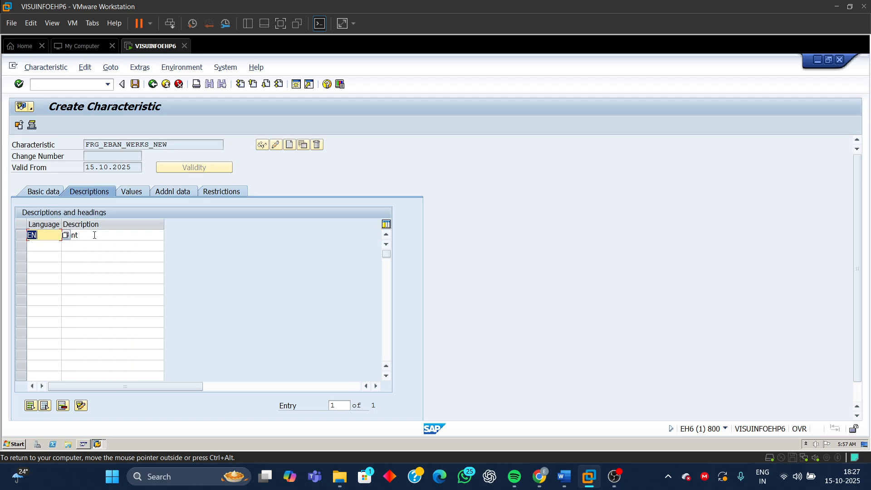
click(38, 246)
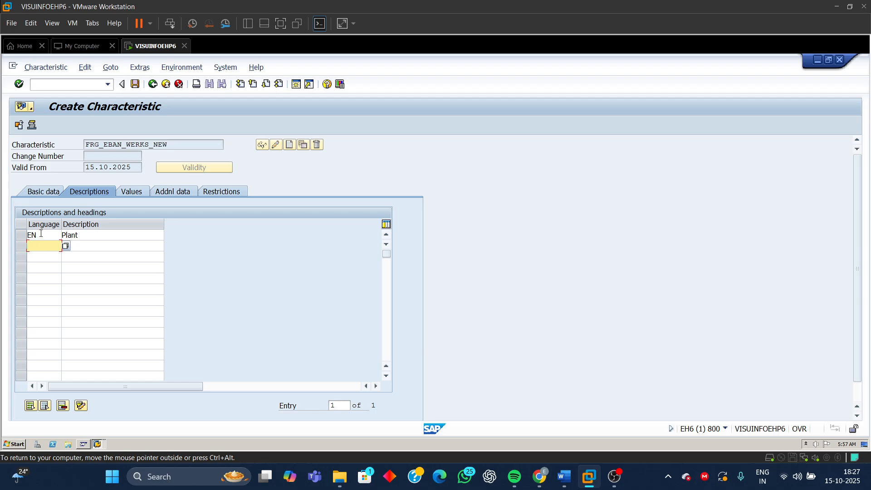
click(41, 233)
click(94, 235)
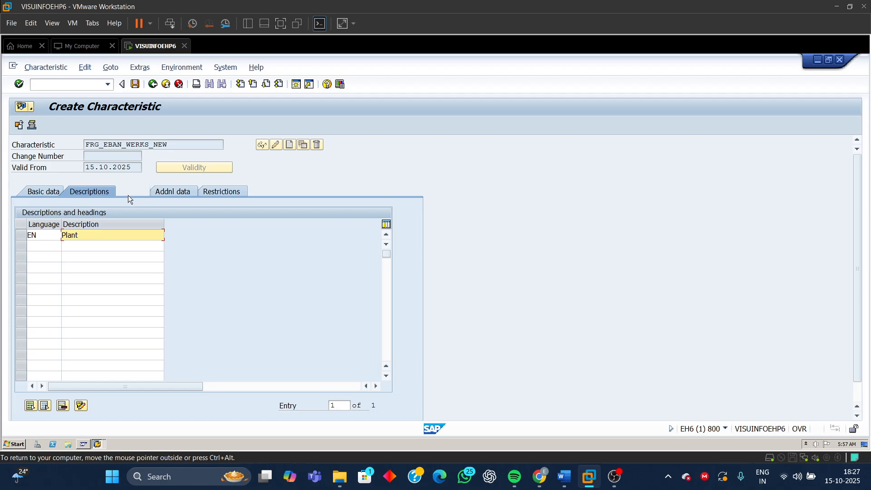
Enter 9110 as an allowed value of the new plant characteristic and leave its maintenance without saving.
click(132, 192)
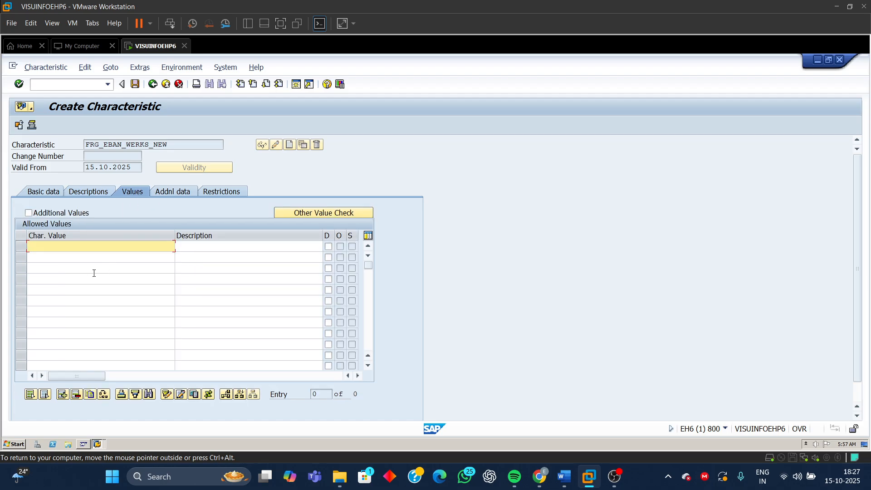
text(911)
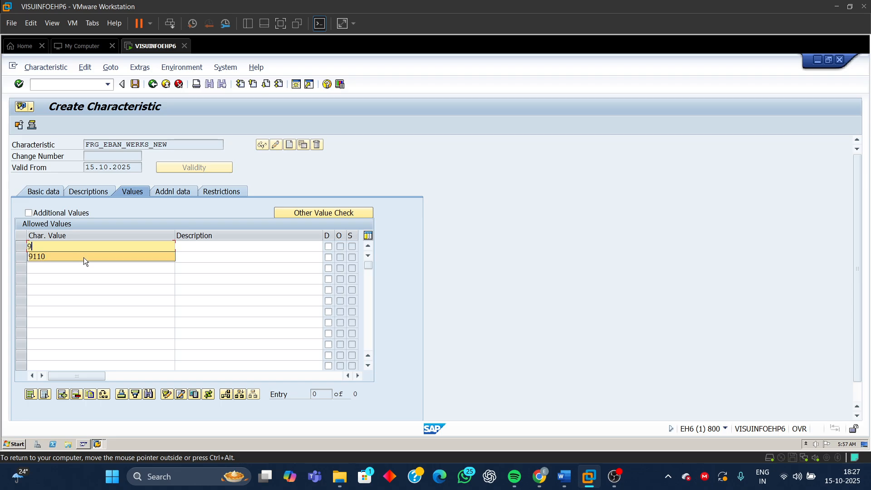
click(39, 257)
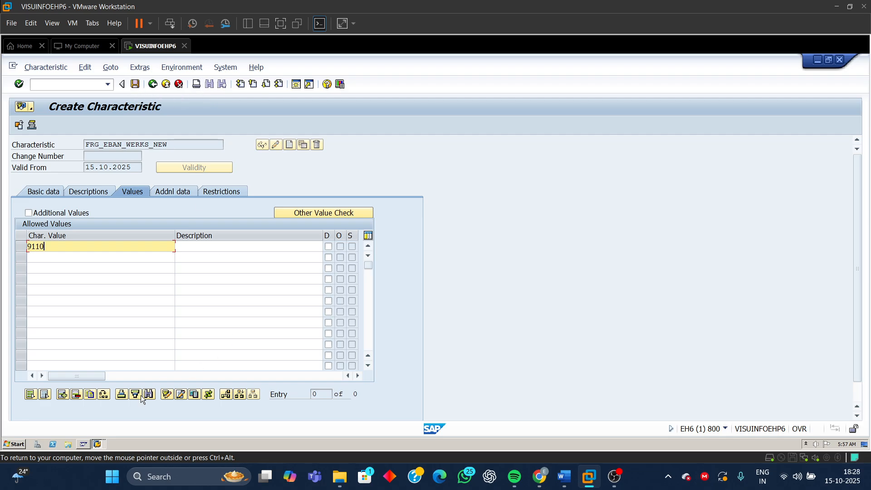
mouse_move(97, 443)
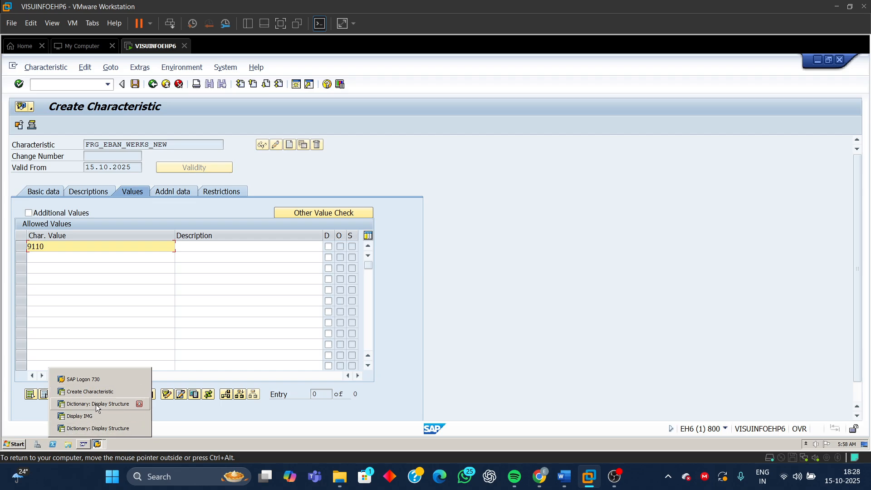
click(96, 392)
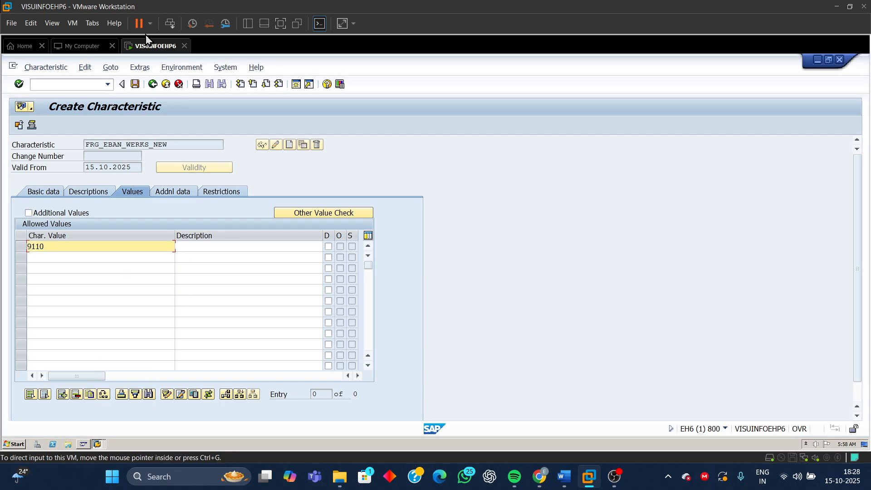
click(152, 85)
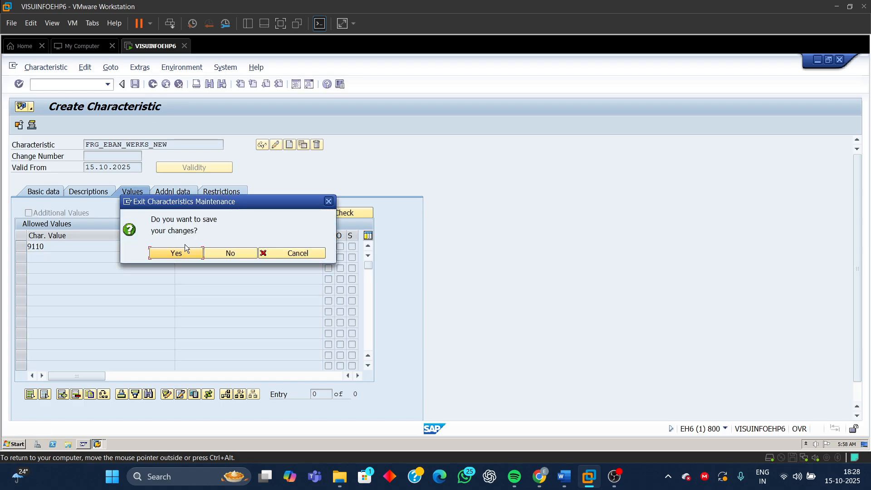
click(218, 253)
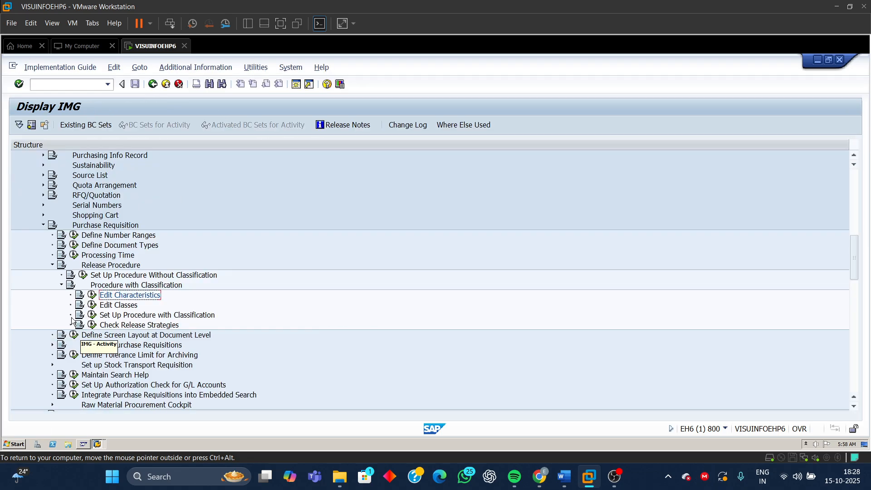
Reopen the Edit Characteristics activity from the purchase requisition release procedure and display the existing characteristic FRG_EBAN_WERKS.
click(92, 295)
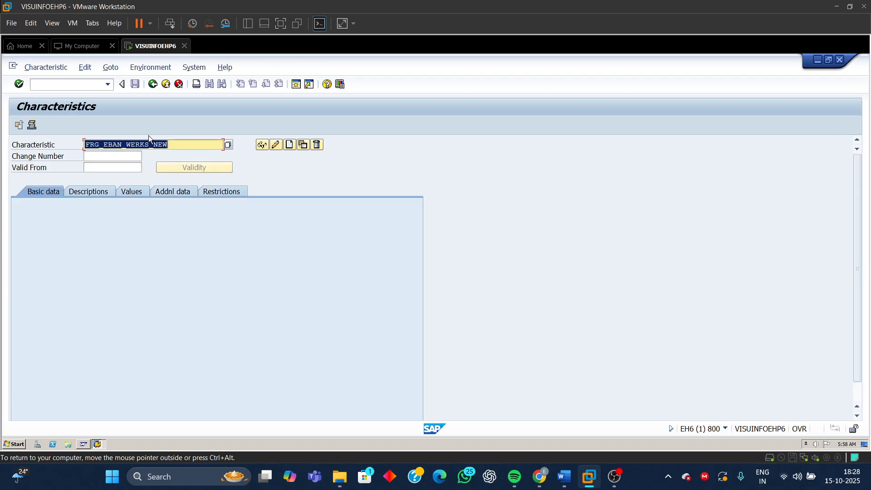
click(169, 143)
key(BackSpace)
key(BackSpace)
key(BackSpace)
key(BackSpace)
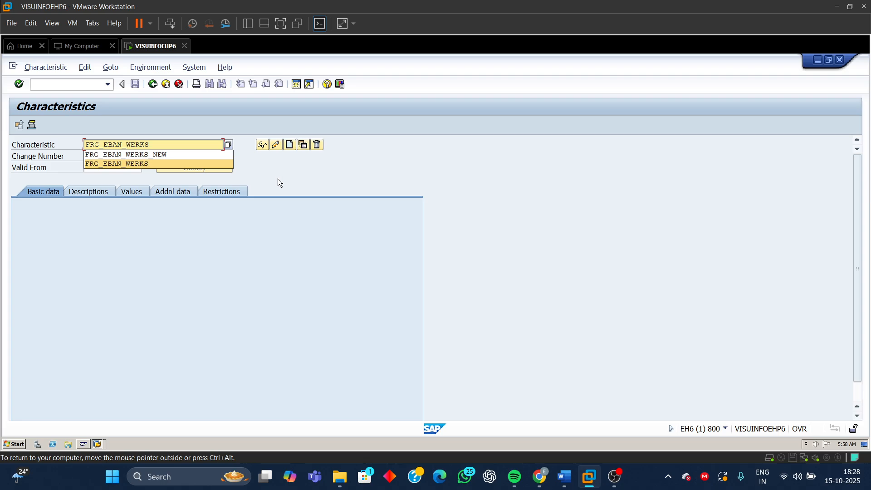
click(124, 165)
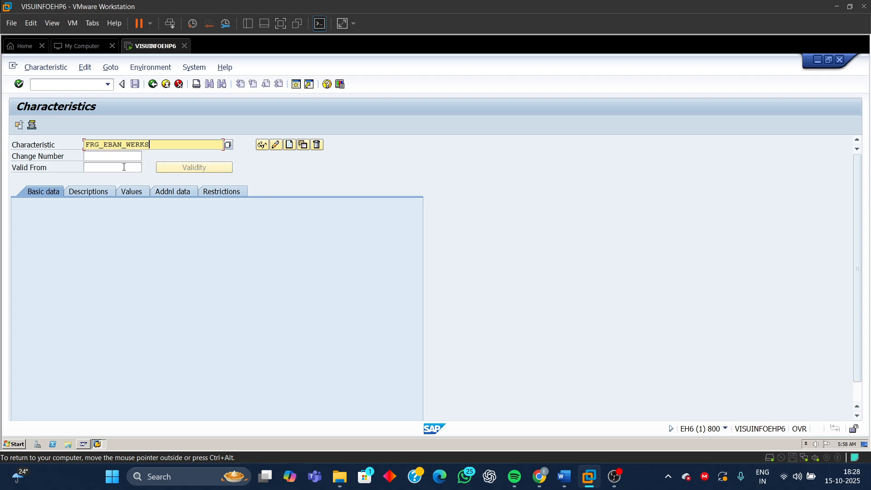
click(263, 145)
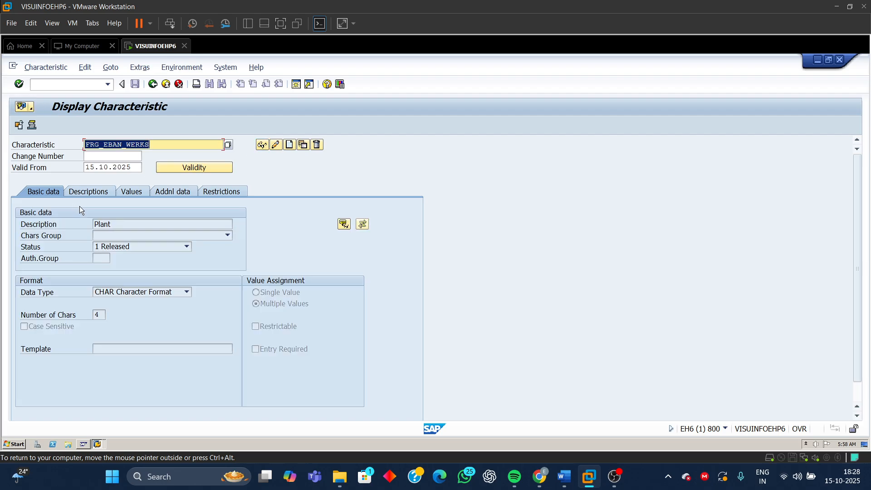
Examine the description, data type, number of characters and value assignment in the plant characteristic's basic data.
double_click(114, 223)
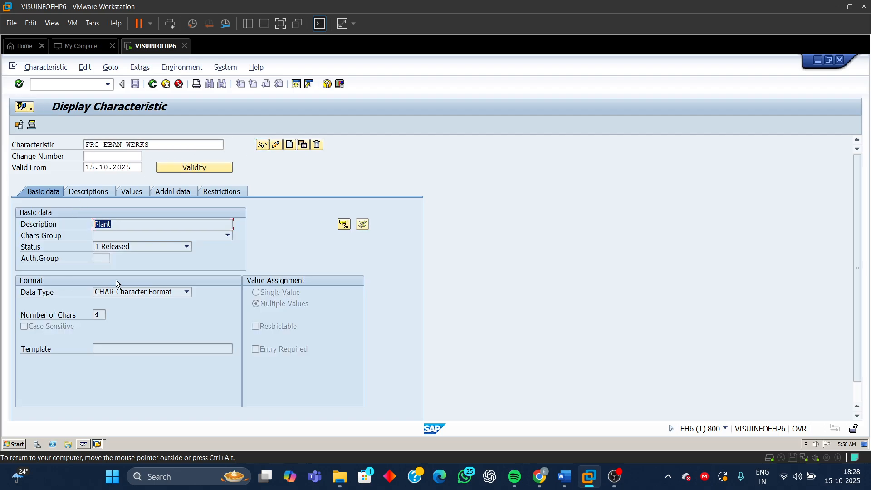
click(126, 292)
click(126, 294)
key(Tab)
click(273, 306)
Examine the plant characteristic's table and field reference and its valid class type restriction.
click(173, 192)
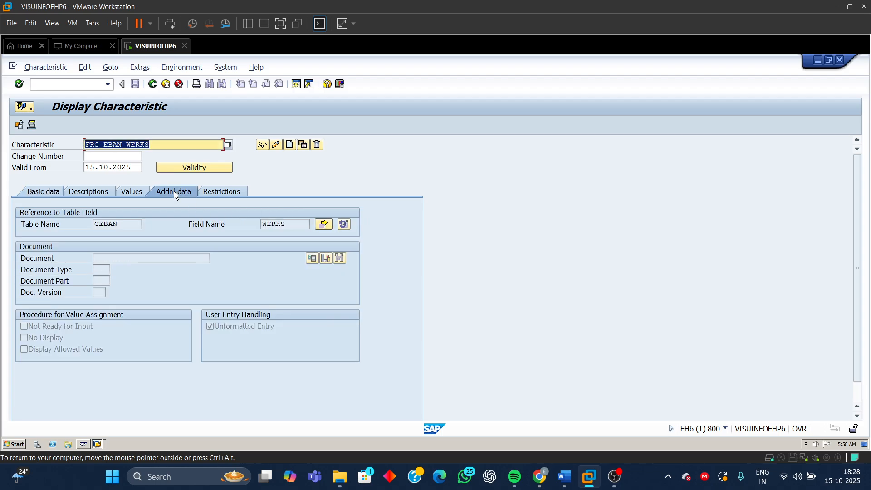
drag(123, 224, 28, 234)
drag(301, 223, 139, 232)
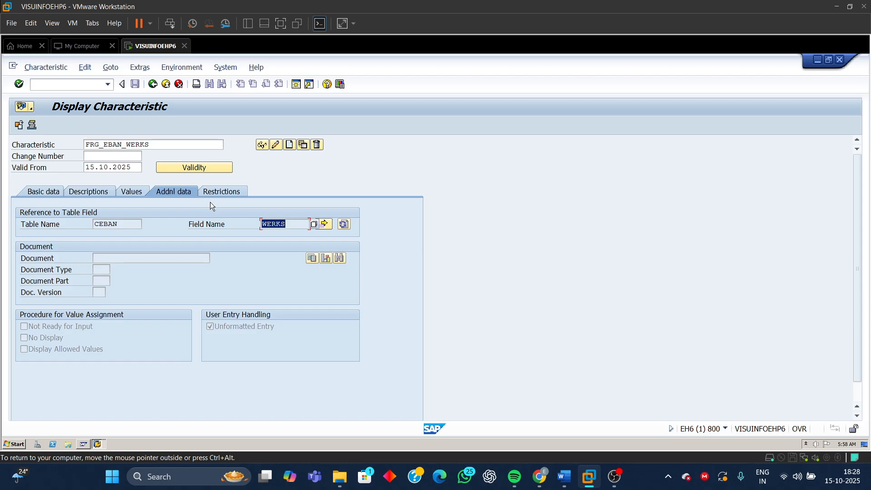
click(219, 189)
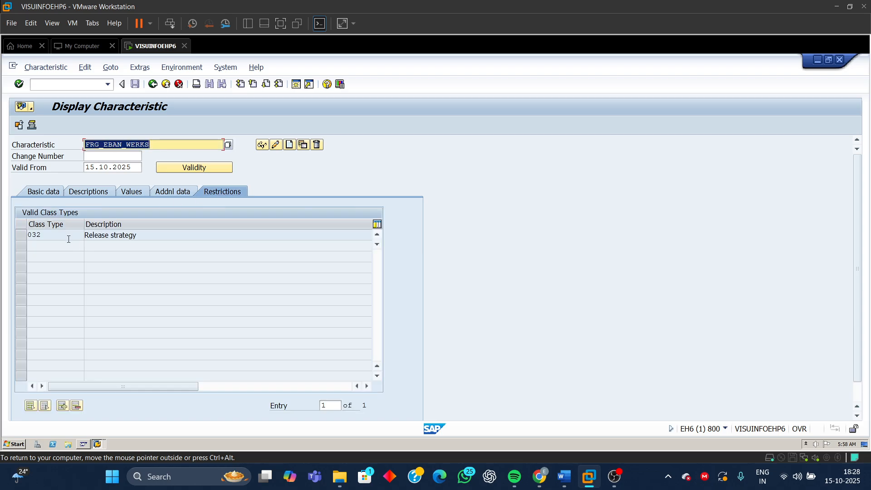
click(68, 238)
key(Tab)
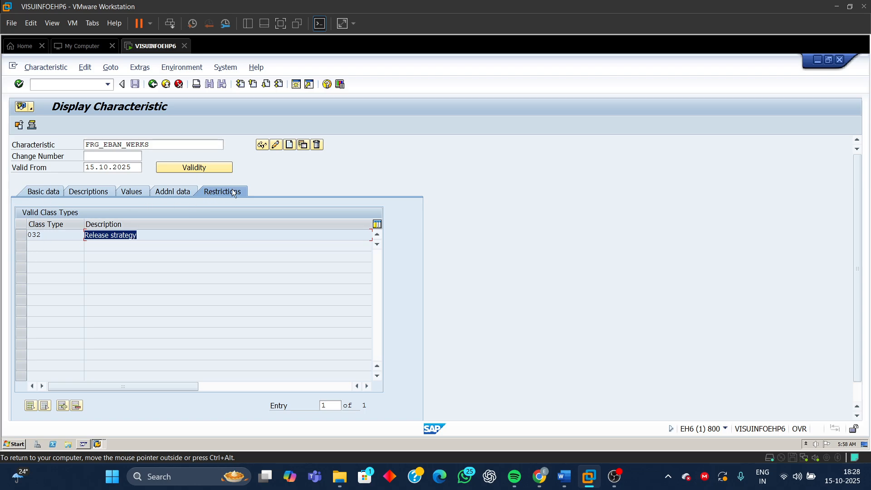
Check the plant characteristic's English description and its allowed value for plant 9110.
click(83, 191)
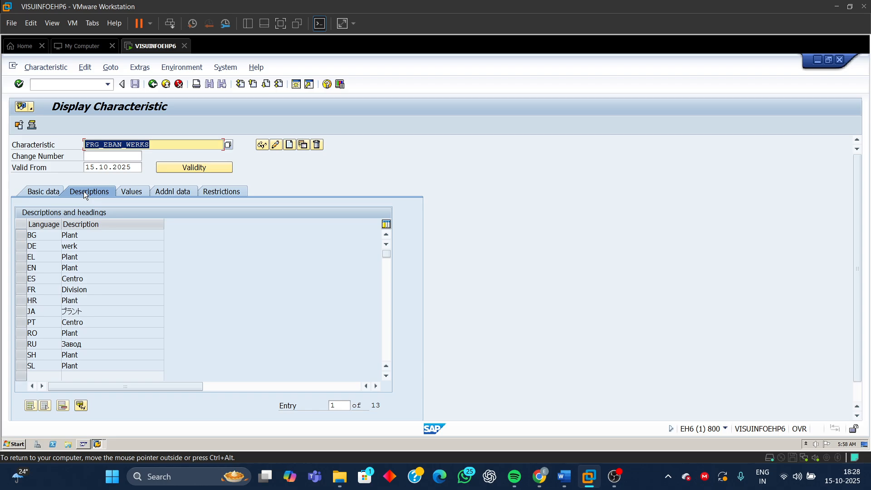
click(29, 269)
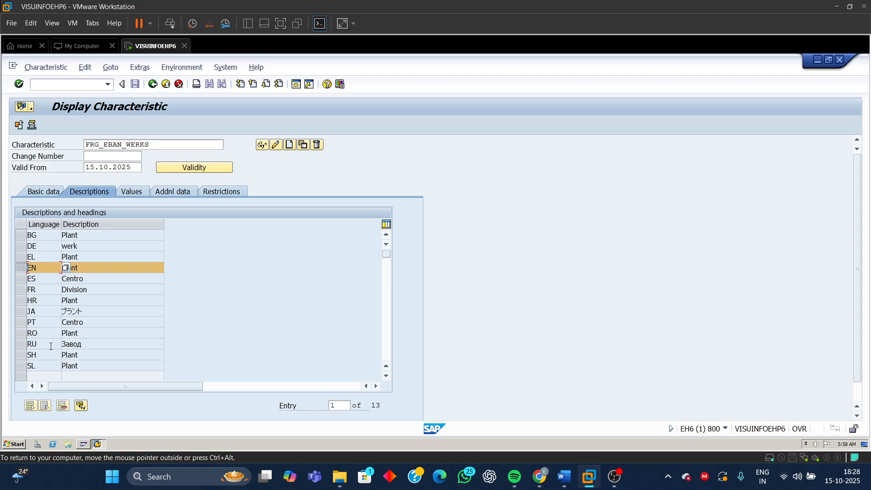
click(135, 191)
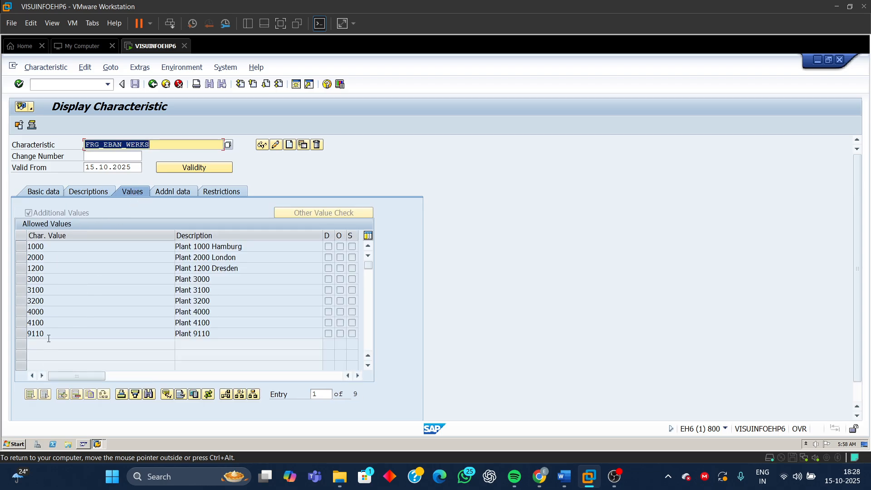
click(53, 333)
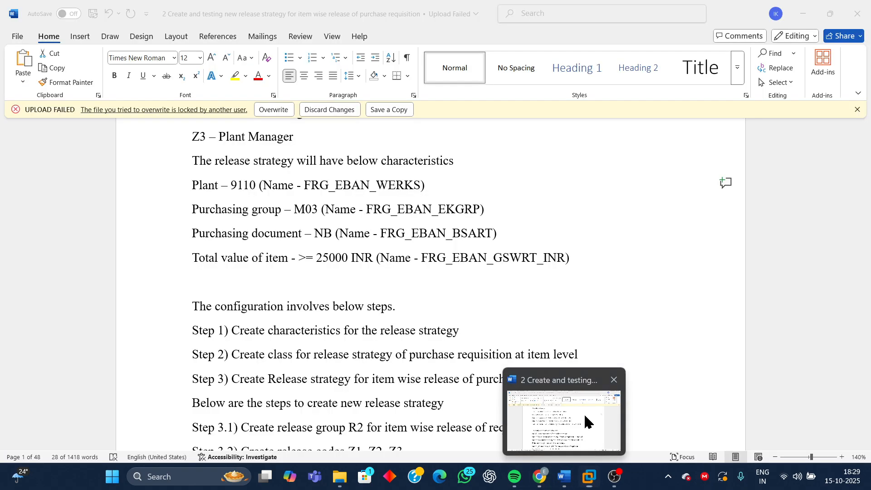
Switch to the Word document, highlight the purchasing group characteristic name FRG_EBAN_EKGRP and return to the SAP virtual machine.
click(583, 412)
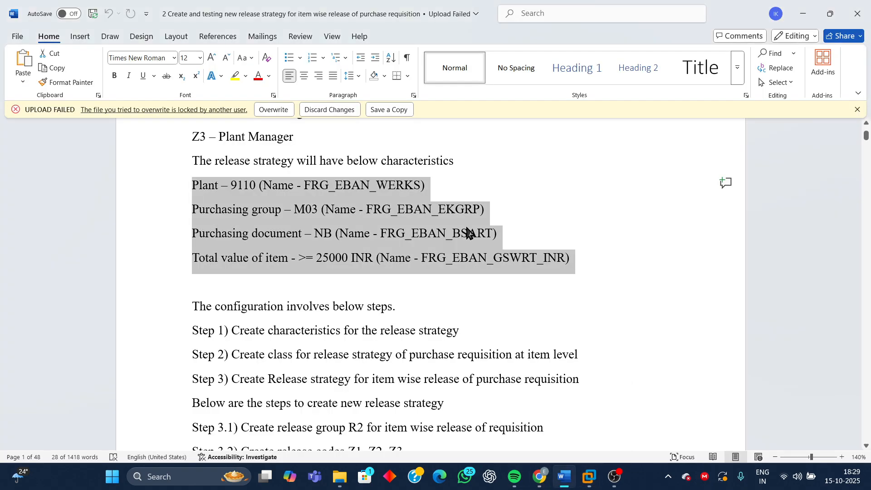
click(332, 210)
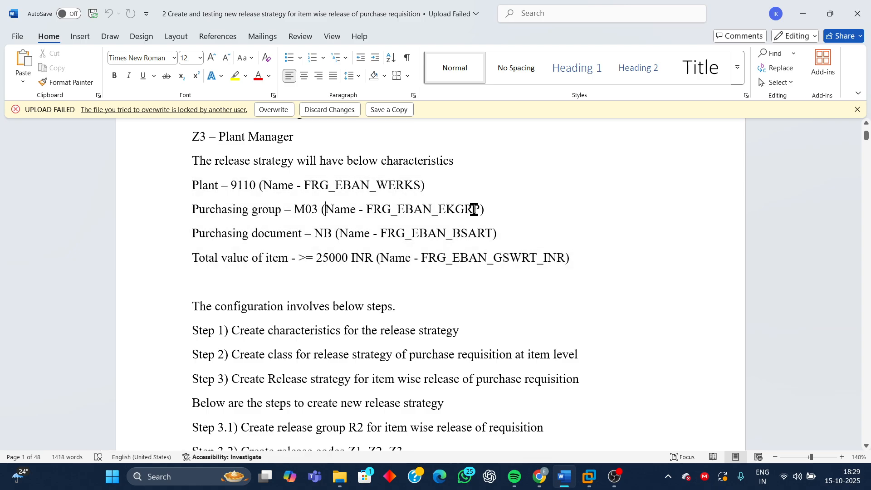
drag(478, 209, 378, 211)
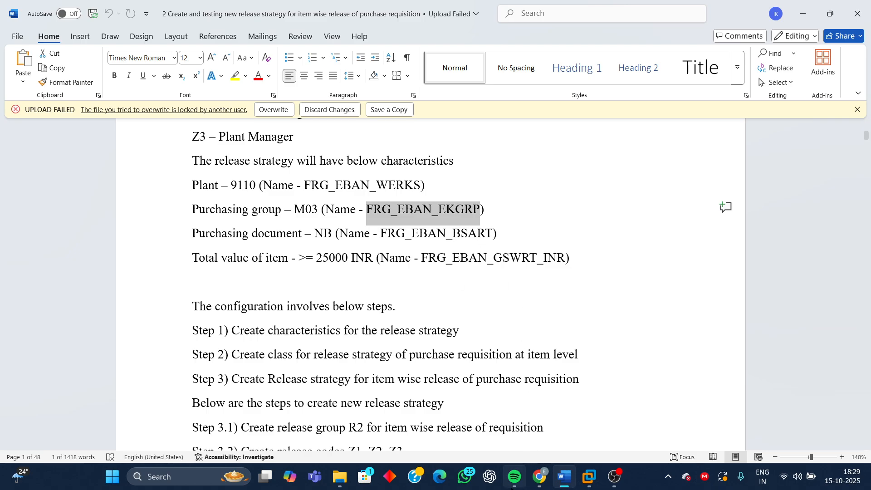
click(710, 405)
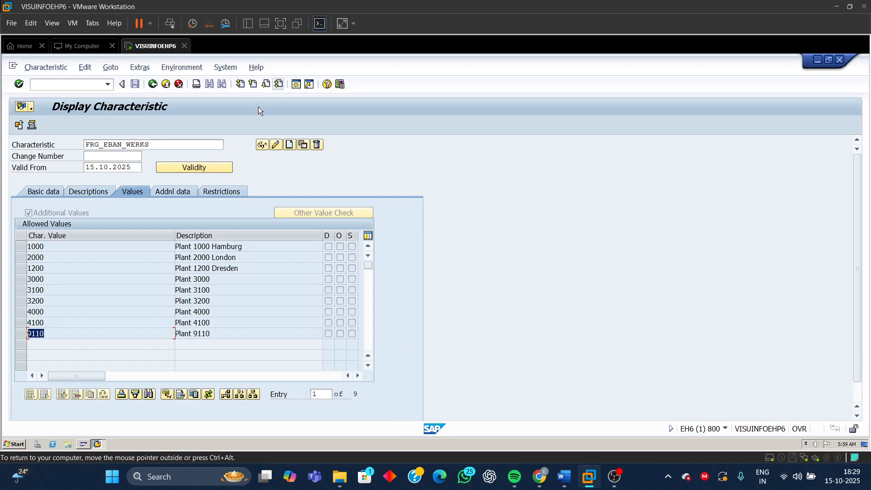
Replace the characteristic name with FRG_EBAN_EKGRP and display that characteristic.
click(158, 145)
key(BackSpace)
key(BackSpace)
key(BackSpace)
key(BackSpace)
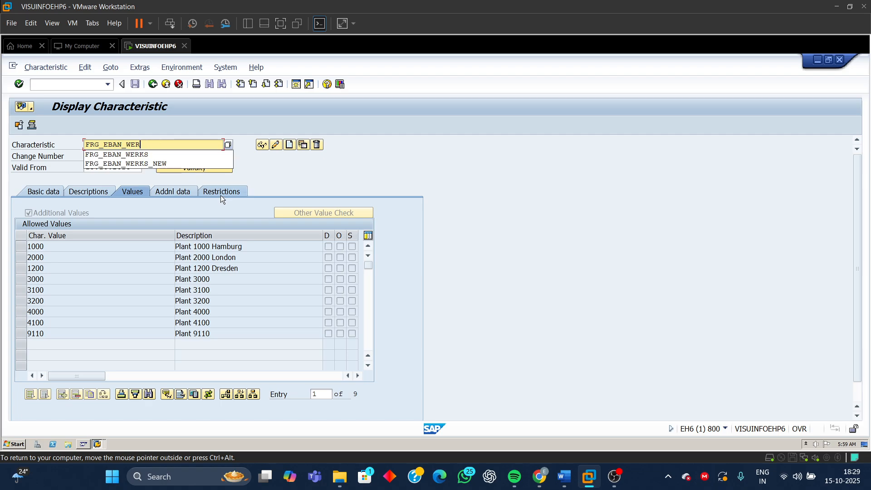
key(BackSpace)
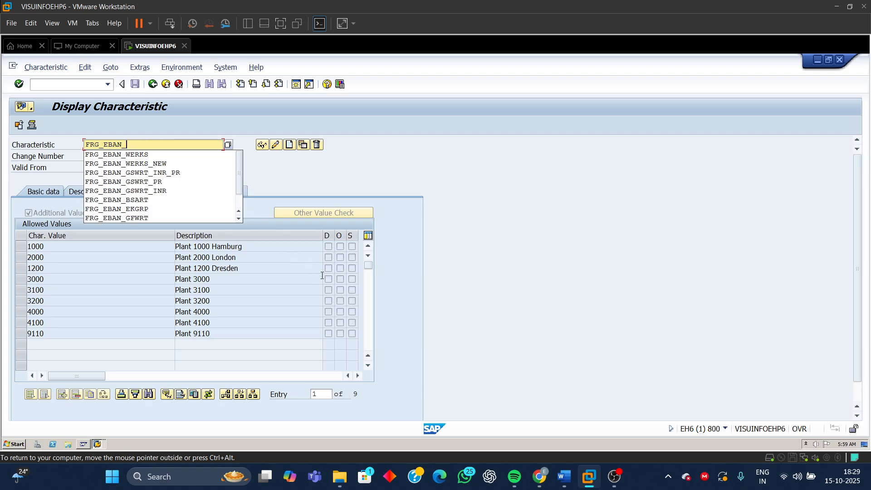
click(131, 209)
click(261, 145)
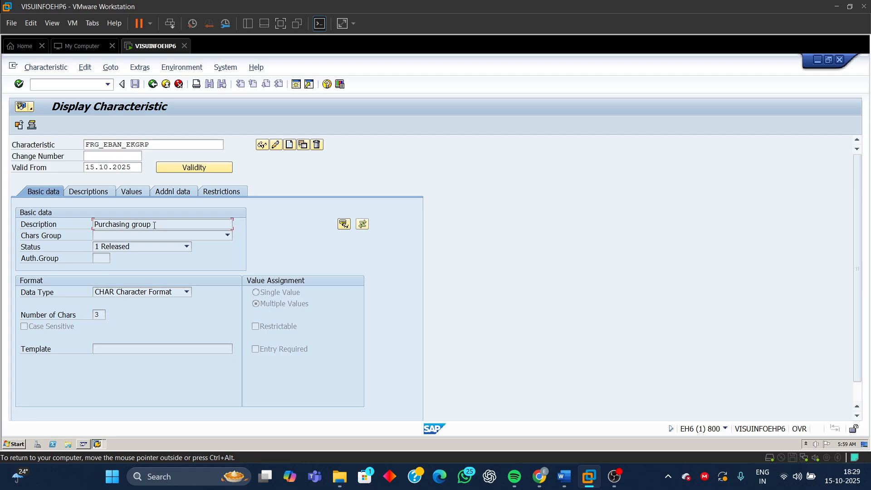
Examine the data type, number of characters and value assignment in the purchasing group characteristic's basic data.
click(137, 293)
click(137, 294)
key(Tab)
click(274, 308)
Check the purchasing group characteristic's reference table and field names and the class type it is restricted to.
click(168, 192)
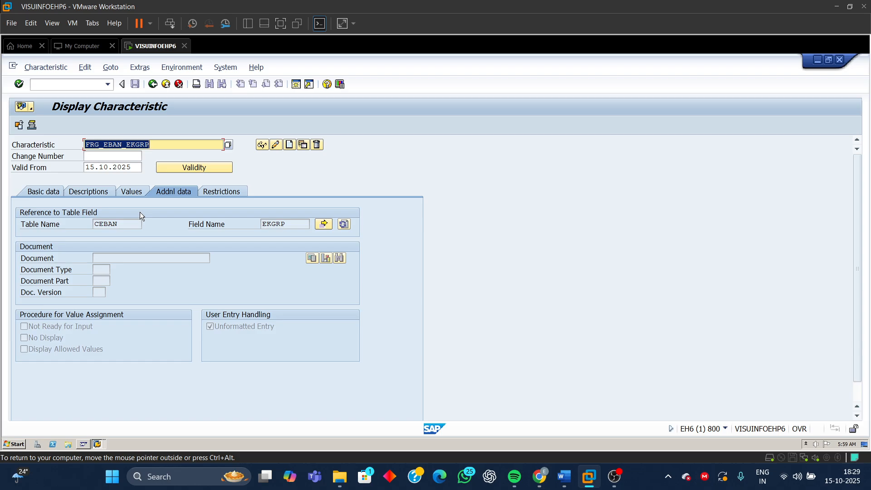
click(126, 224)
drag(125, 224, 21, 248)
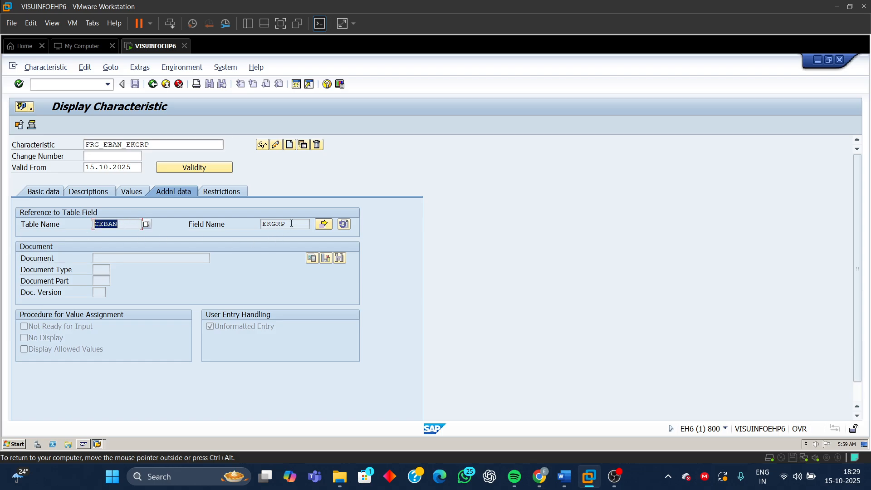
drag(292, 224, 226, 227)
click(223, 191)
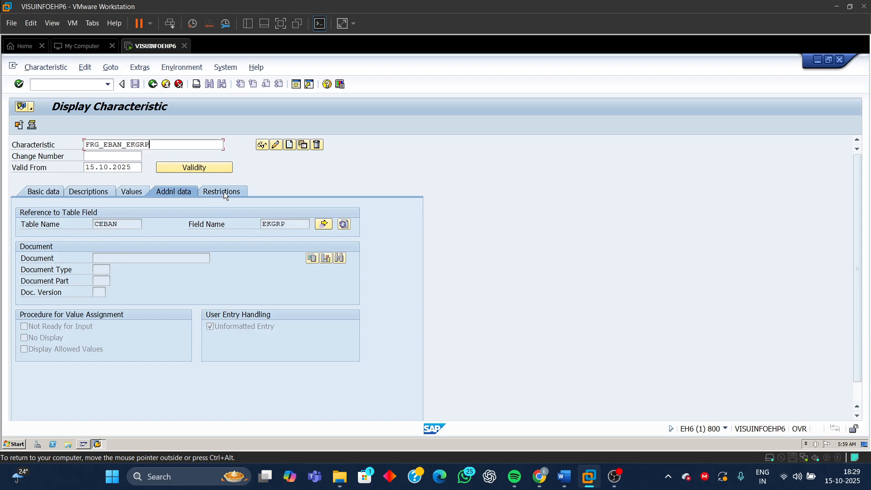
drag(56, 237, 2, 241)
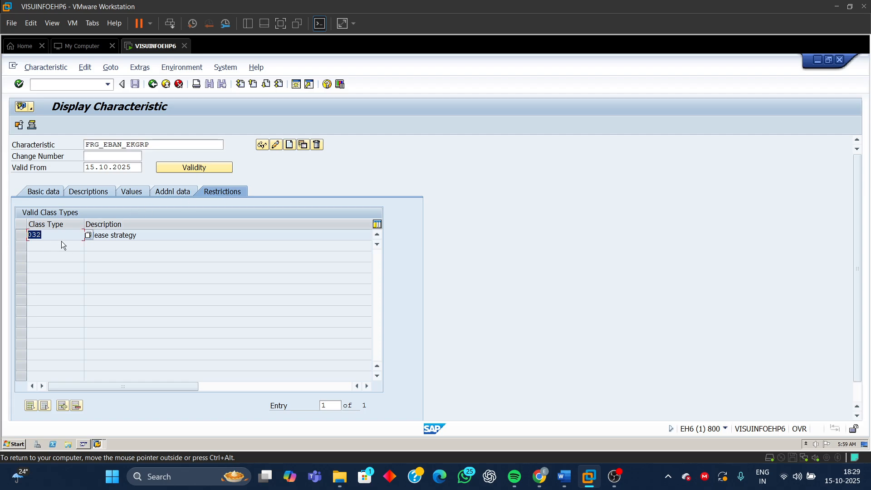
drag(152, 235, 32, 234)
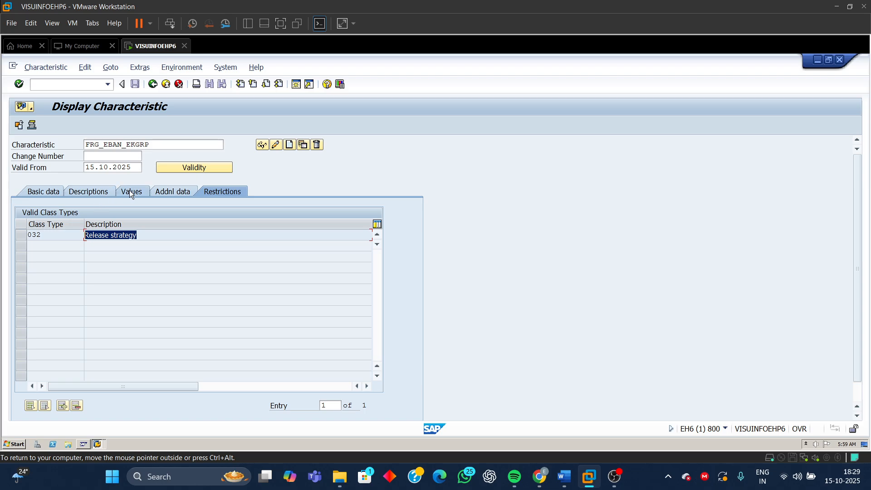
Check the purchasing group characteristic's English description and look through its full list of allowed values.
click(96, 192)
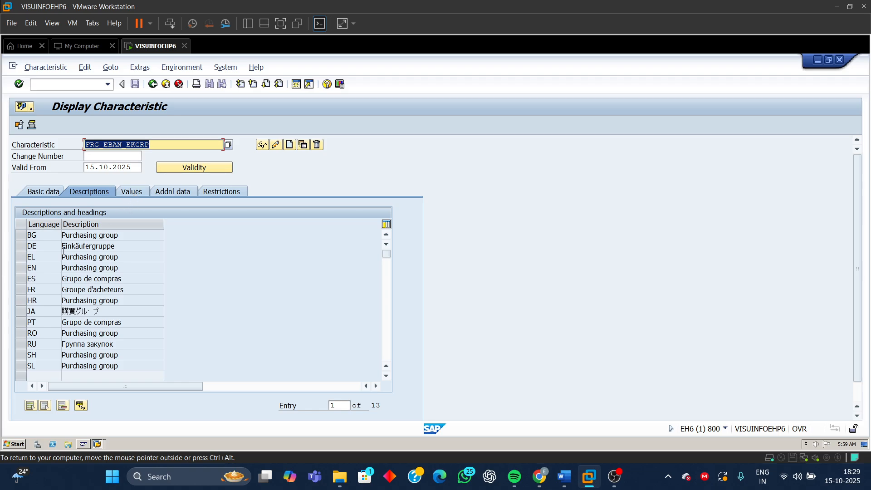
click(28, 268)
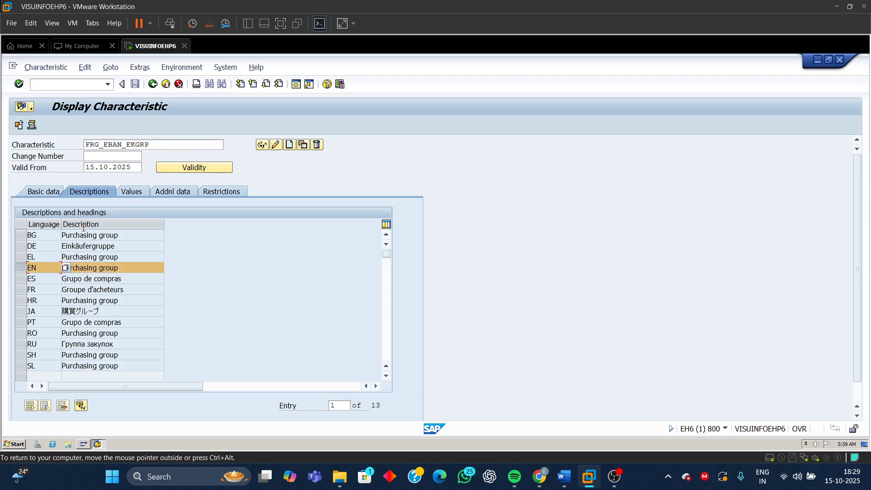
click(134, 191)
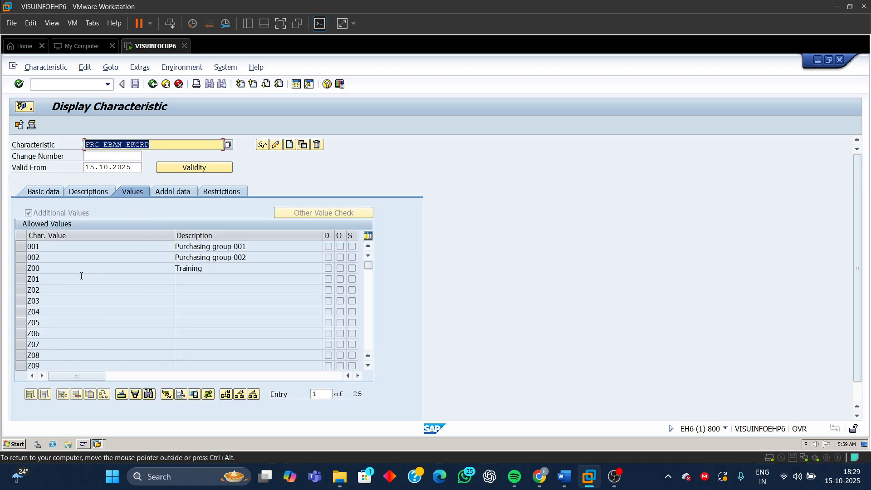
click(368, 318)
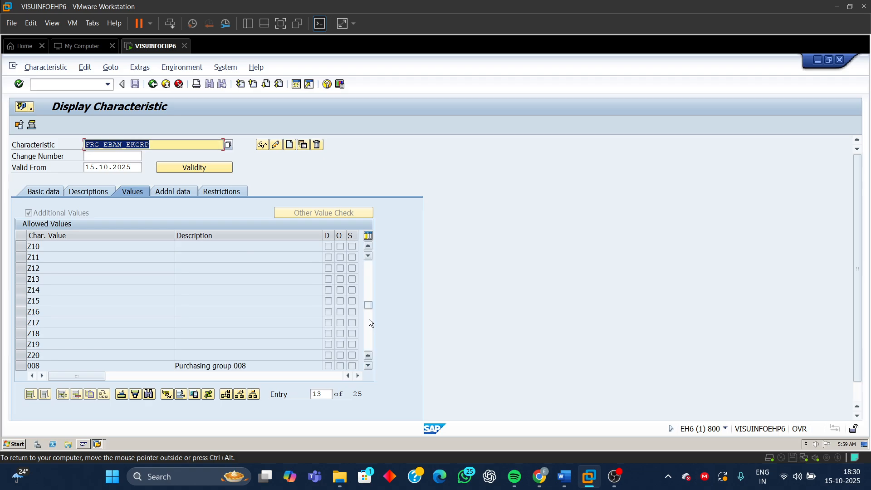
drag(369, 303, 367, 247)
Review the purchasing group characteristic's basic data, table field reference and class type restrictions once more.
click(43, 192)
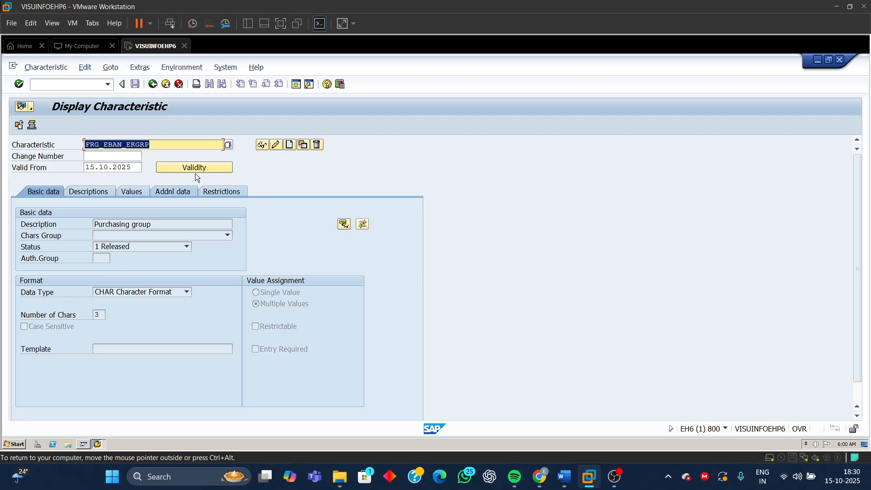
click(179, 192)
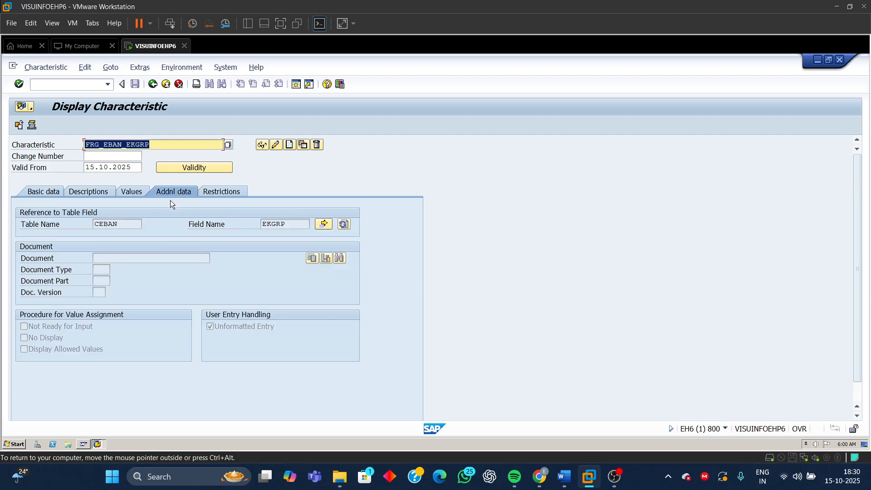
double_click(114, 224)
double_click(270, 224)
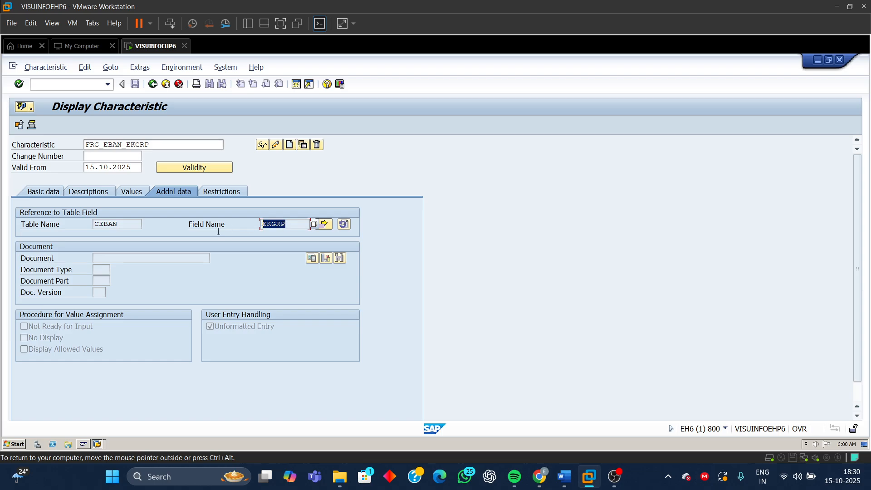
click(218, 192)
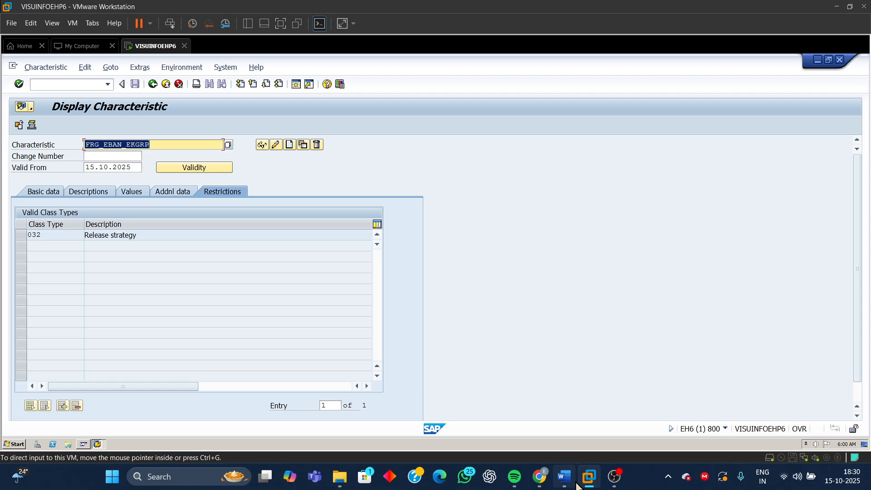
Switch to the Word document, highlight the purchasing document characteristic name FRG_EBAN_BSART and return to the SAP virtual machine.
mouse_move(567, 477)
click(578, 410)
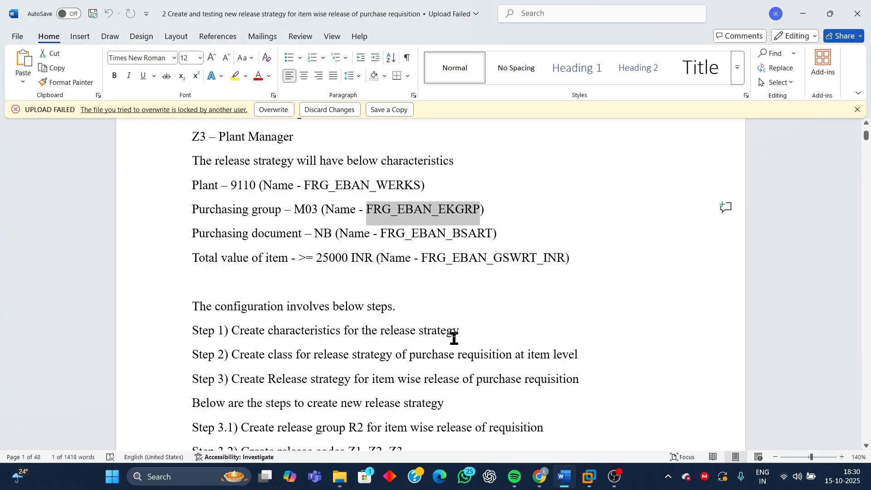
drag(382, 234, 476, 235)
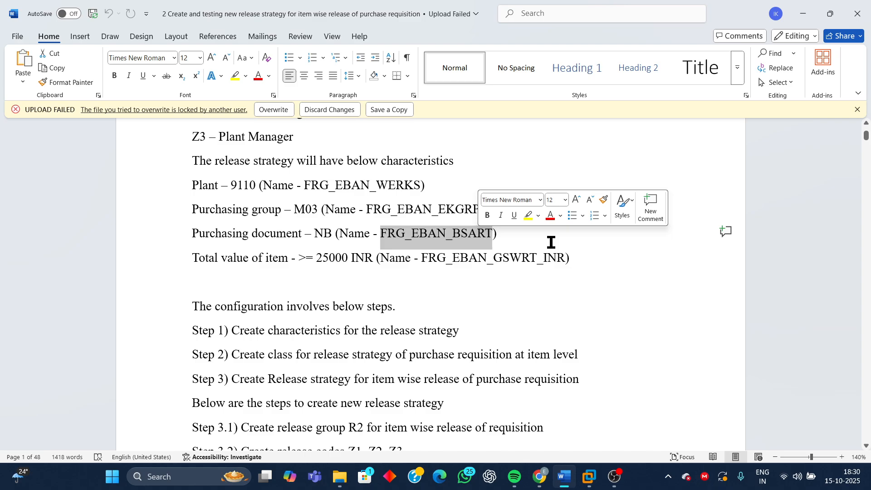
mouse_move(589, 481)
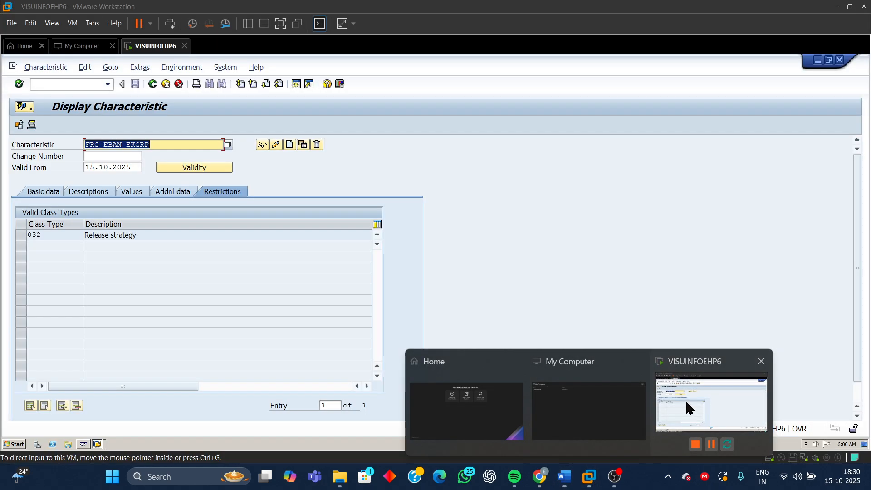
click(684, 398)
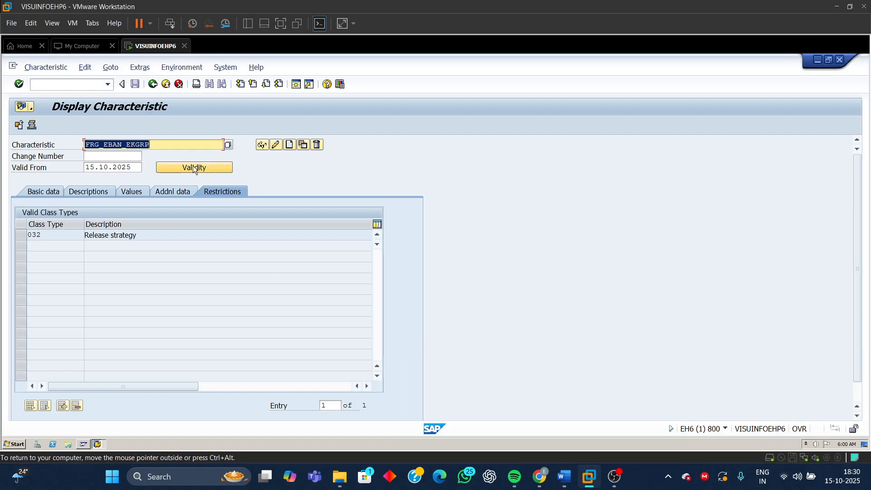
Replace the characteristic name with FRG_EBAN_BSART and display that characteristic.
click(165, 145)
key(BackSpace)
key(BackSpace)
key(BackSpace)
key(BackSpace)
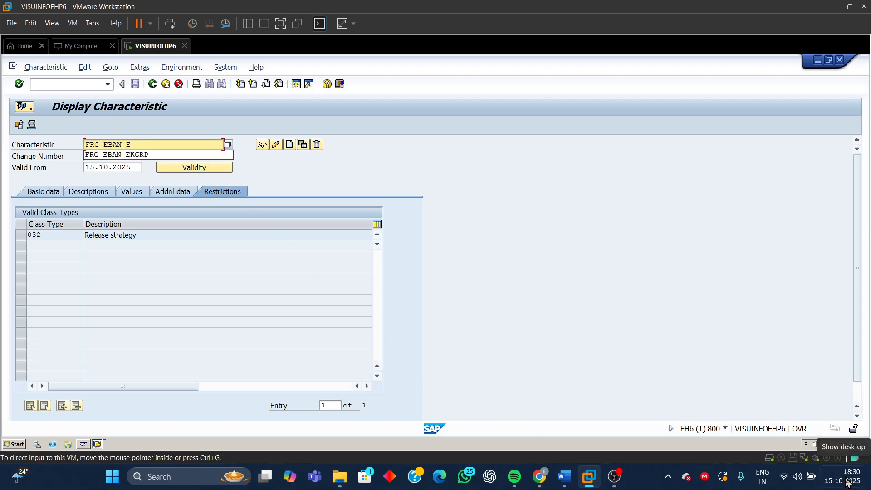
click(136, 144)
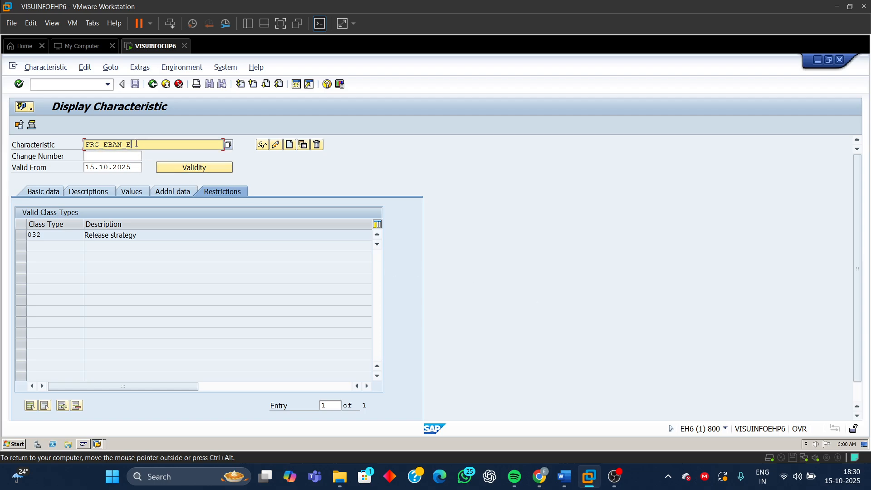
key(BackSpace)
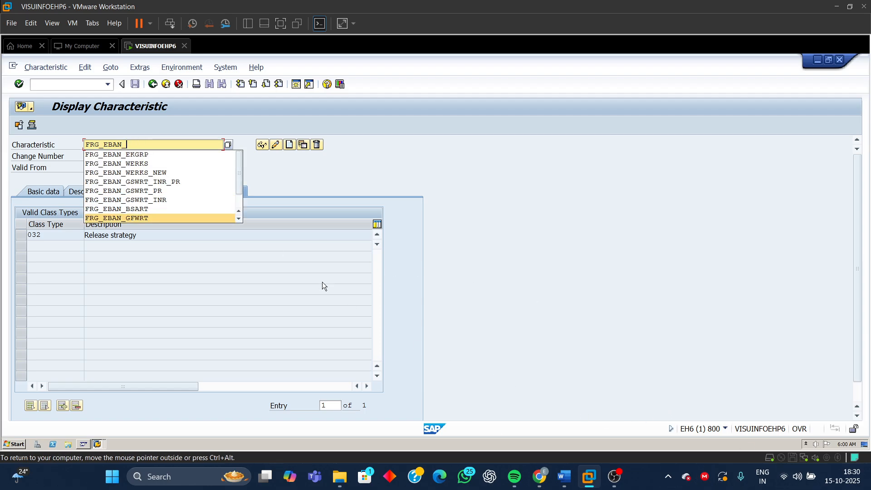
click(121, 208)
click(261, 145)
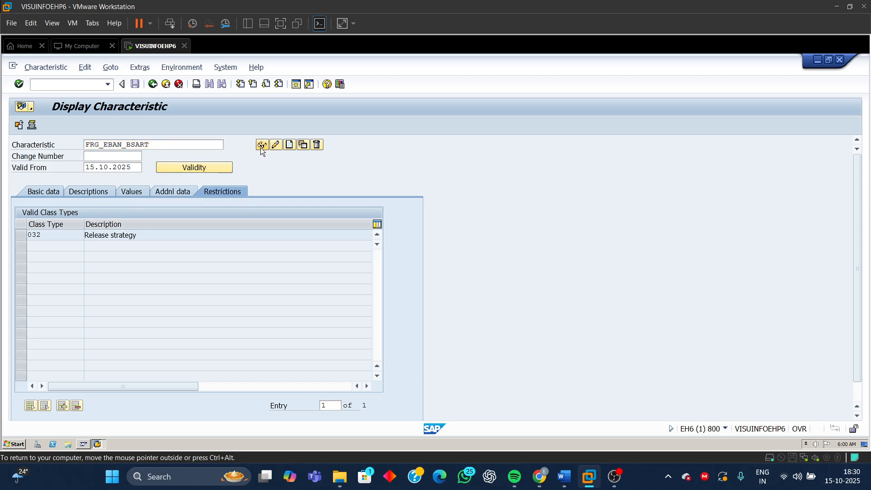
Examine the description, data type, number of characters and value assignment in the purchasing document characteristic's basic data.
click(50, 191)
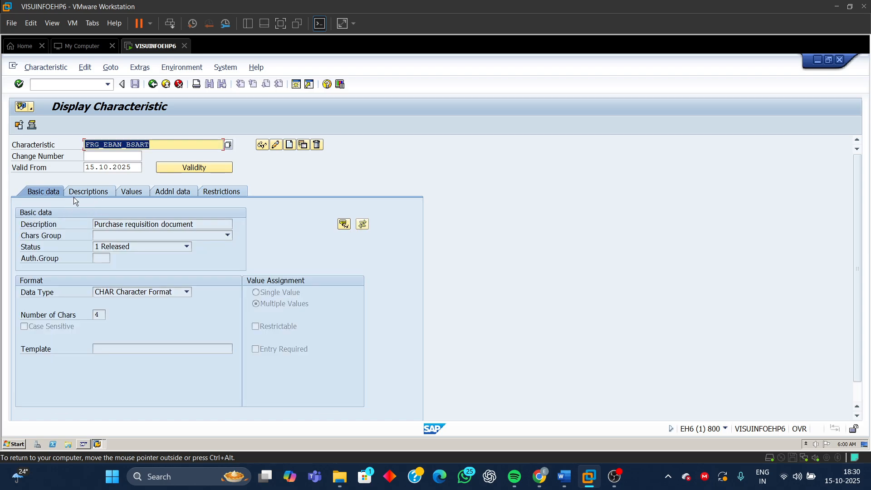
drag(193, 224, 2, 235)
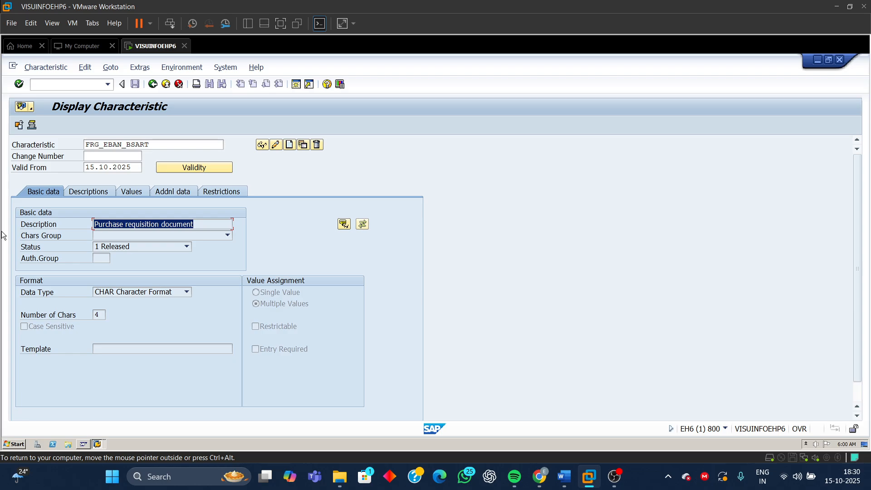
click(157, 294)
click(157, 294)
key(Tab)
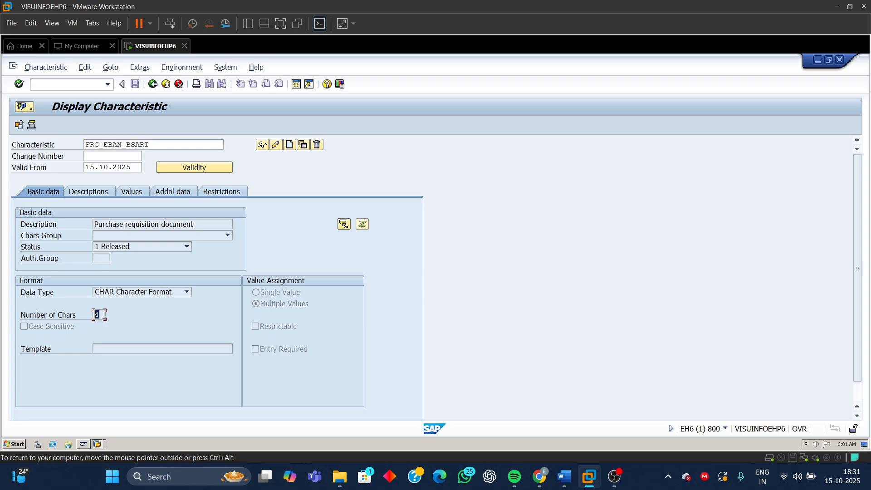
click(277, 308)
Check the purchasing document characteristic's reference table and field names and its valid class type.
click(164, 191)
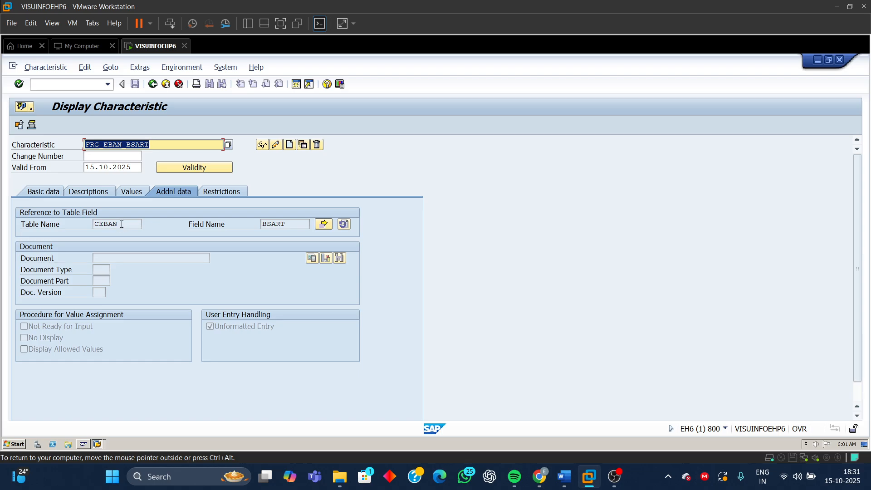
double_click(122, 224)
double_click(298, 219)
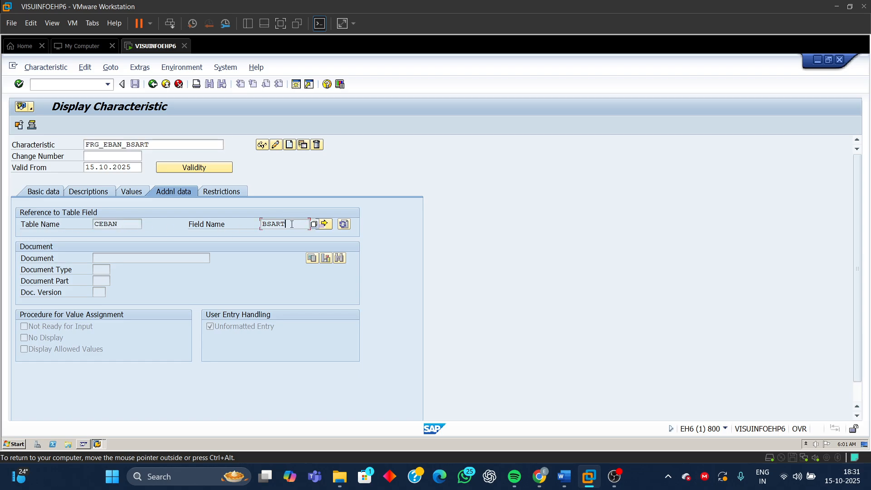
click(210, 191)
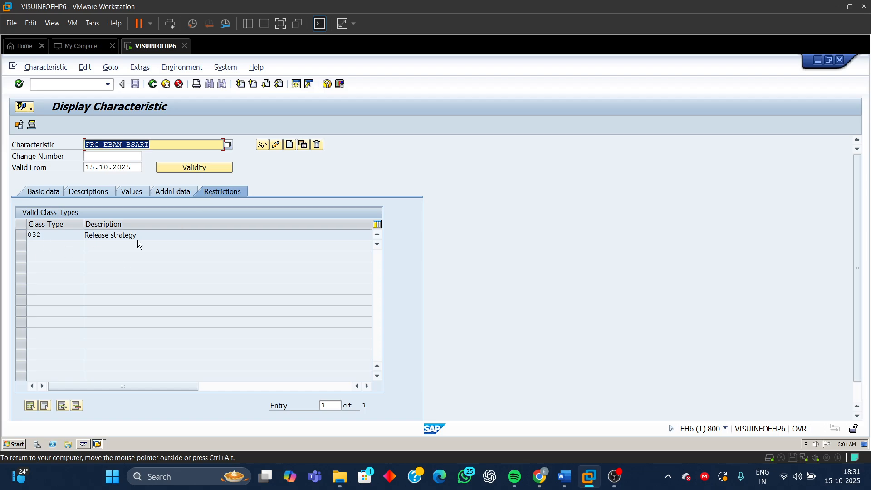
click(180, 192)
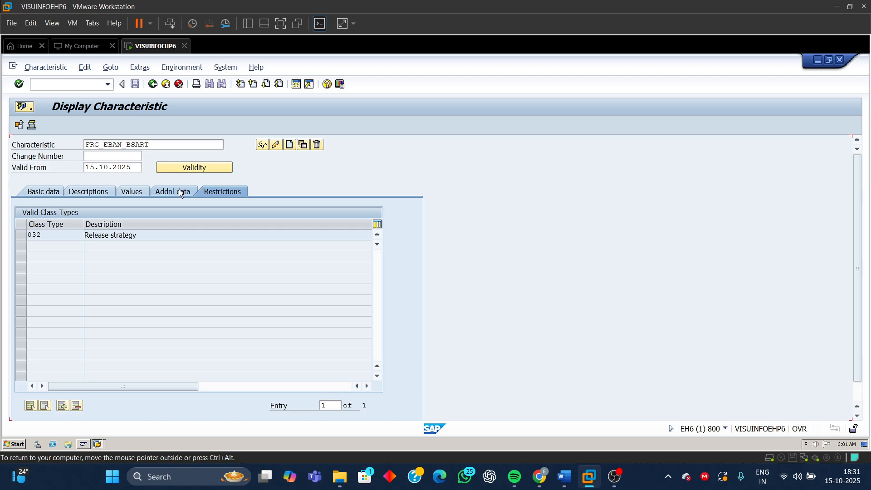
Check the purchasing document characteristic's English description and its allowed value NB.
click(97, 192)
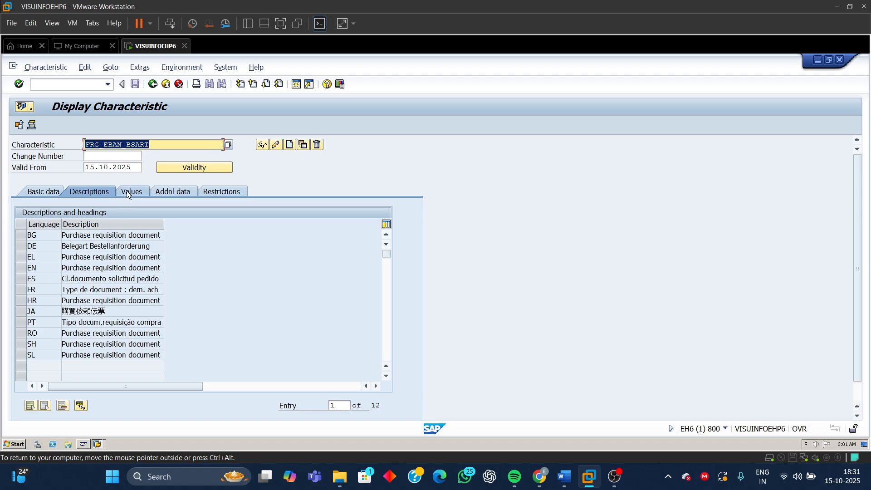
click(21, 268)
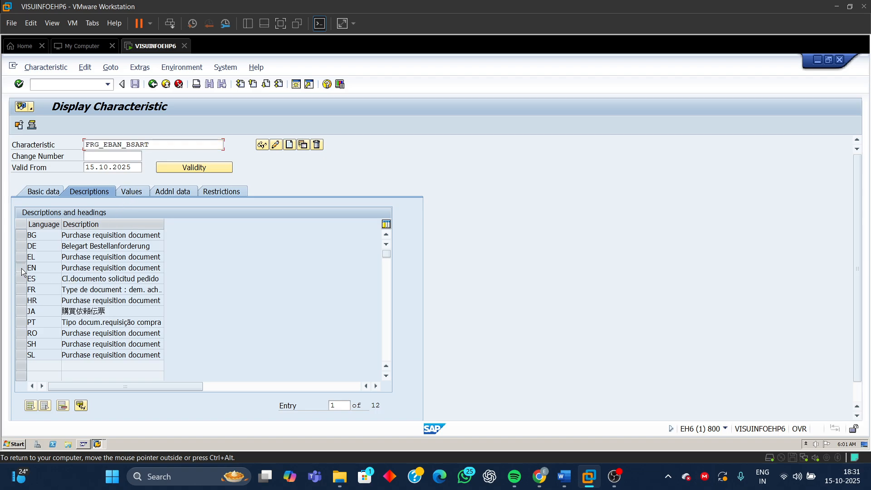
click(137, 192)
click(44, 280)
drag(44, 280, 4, 285)
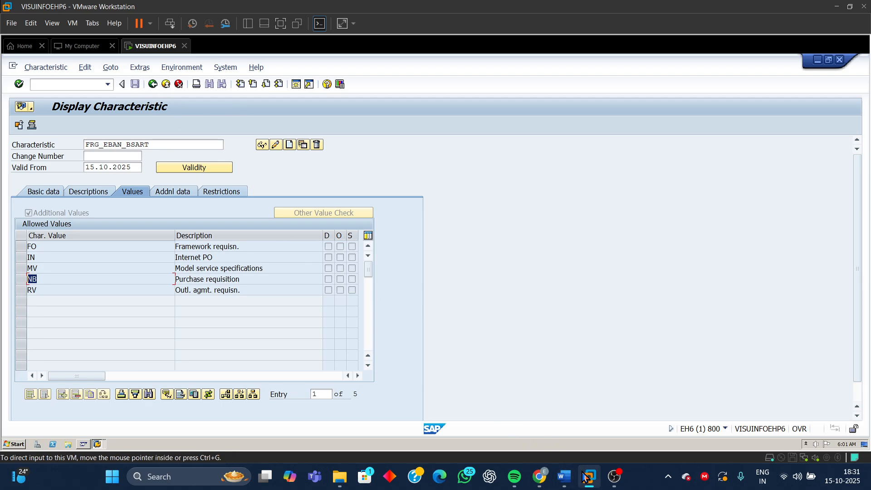
Switch to the Word document, highlight the total item value characteristic name FRG_EBAN_GSWRT_INR and return to the SAP virtual machine.
click(563, 476)
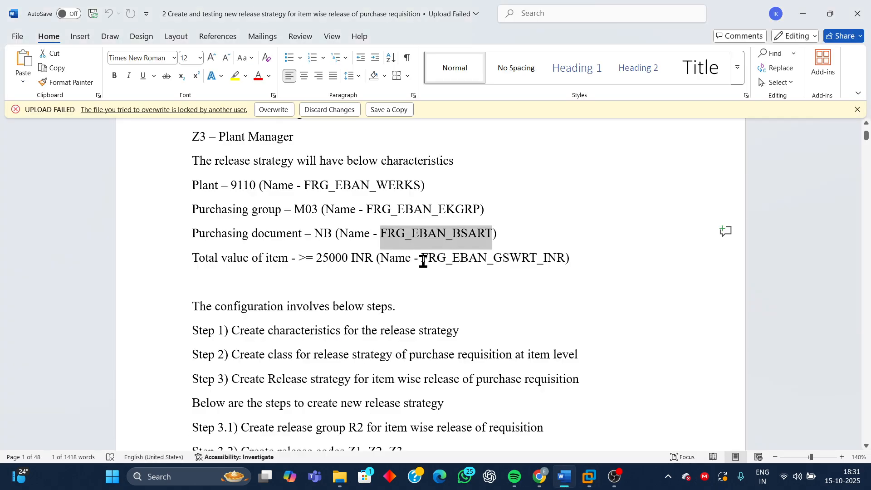
drag(422, 257, 561, 258)
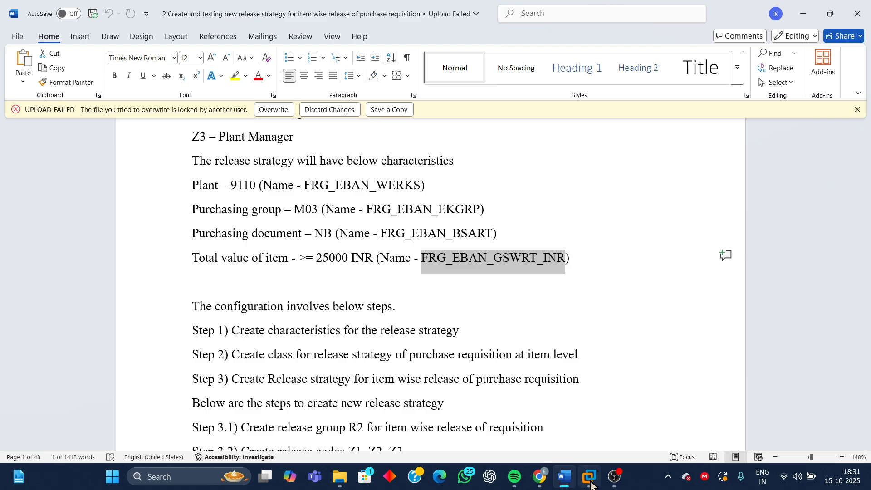
mouse_move(589, 477)
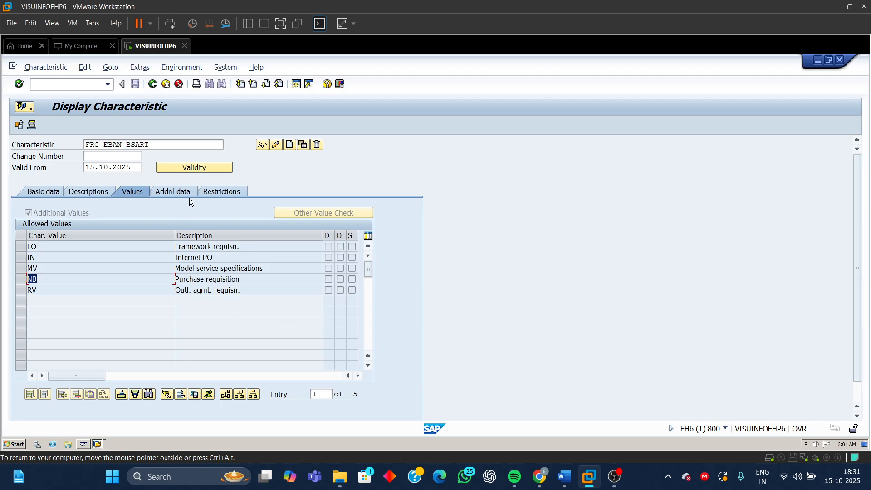
Display the total item value characteristic FRG_EBAN_GSWRT_INR.
click(157, 145)
key(BackSpace)
key(BackSpace)
key(BackSpace)
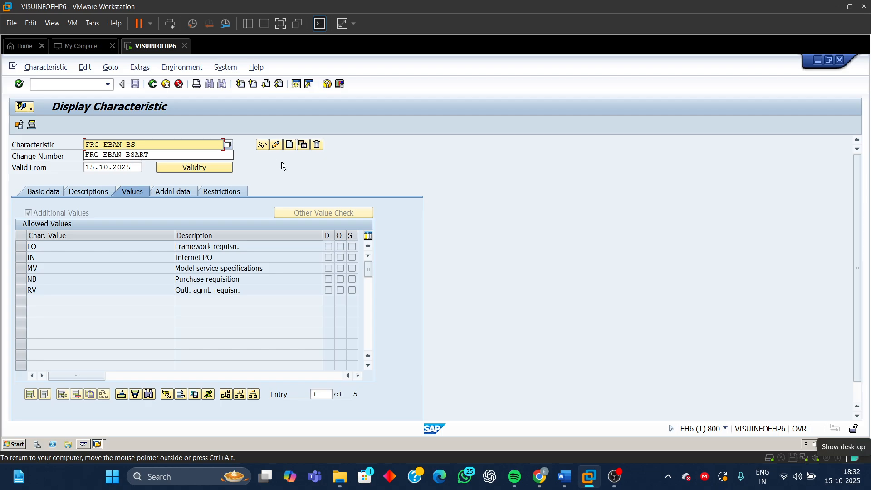
key(BackSpace)
key(BackSpace)
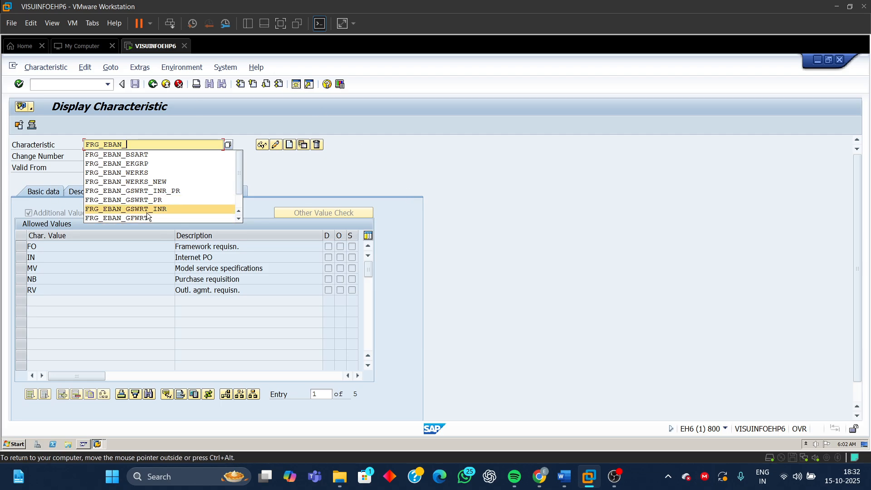
click(158, 209)
click(262, 145)
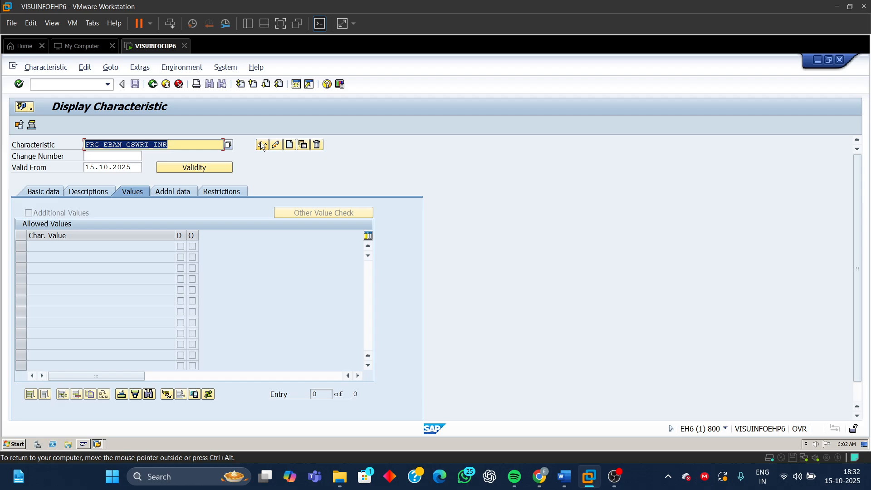
Examine the item value characteristic's description, data type, number of characters, decimal places, currency and value assignment in its basic data.
click(45, 192)
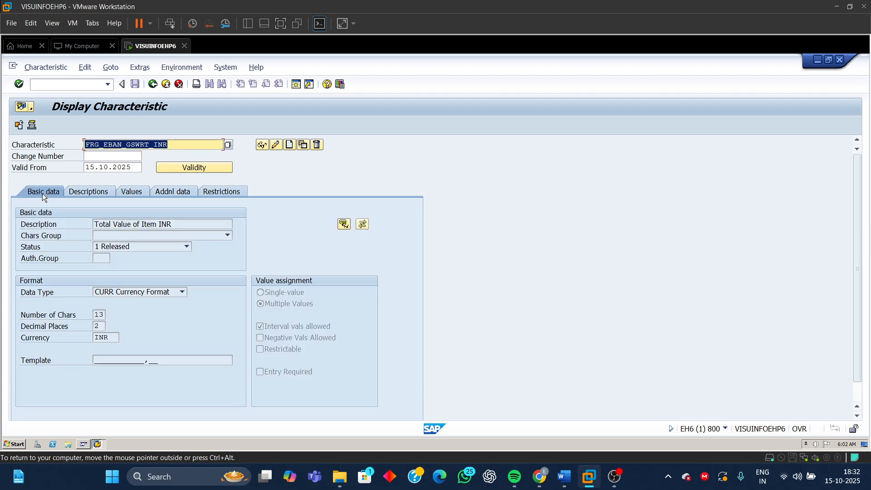
drag(180, 224, 42, 230)
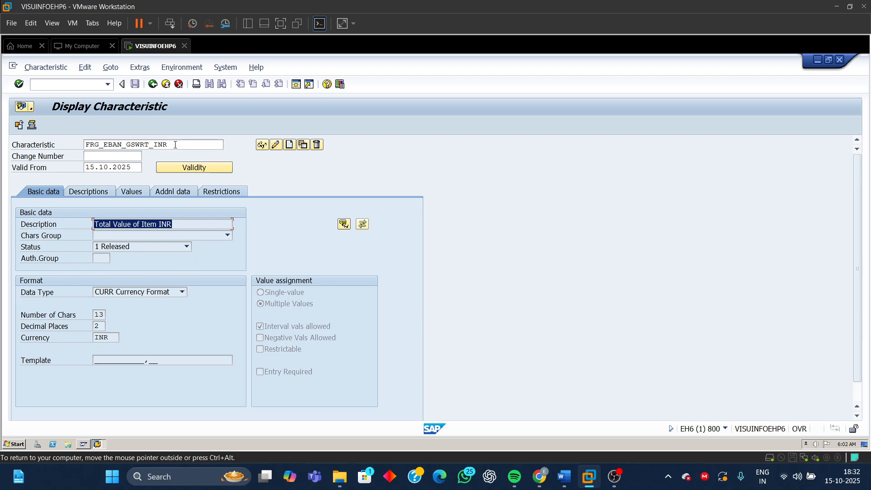
click(123, 290)
click(124, 290)
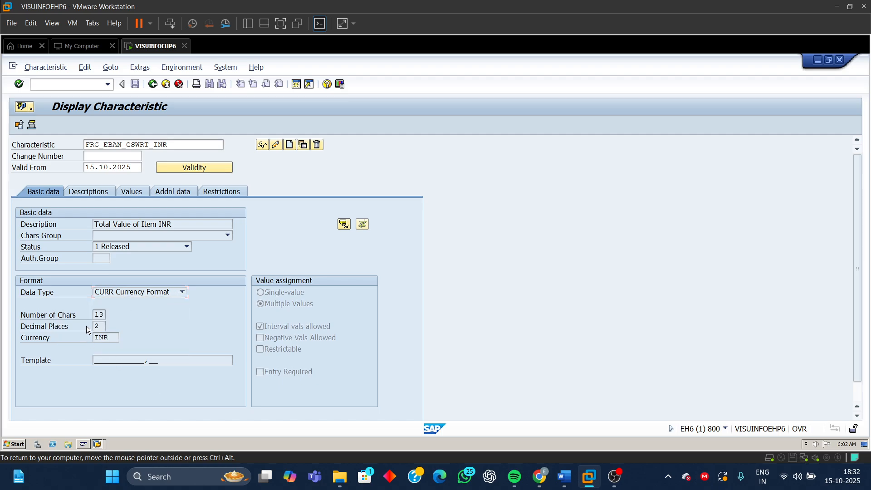
click(95, 314)
double_click(96, 314)
click(110, 337)
double_click(110, 337)
double_click(95, 325)
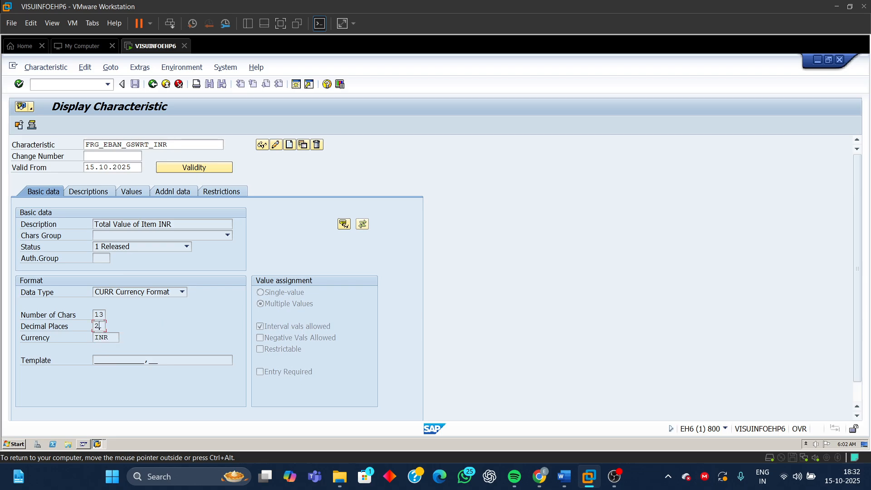
click(276, 305)
click(183, 143)
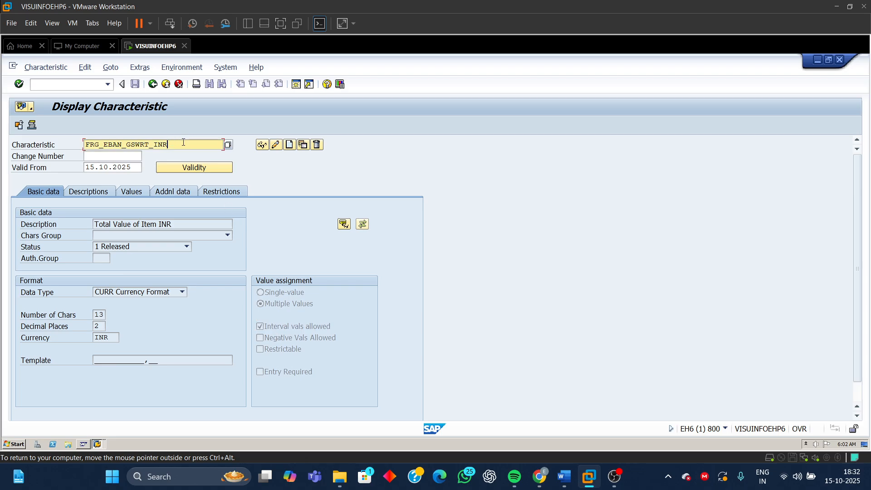
Check the item value characteristic's reference table and field names and its valid class type.
click(176, 192)
drag(123, 226, 92, 224)
click(295, 224)
drag(295, 224, 256, 225)
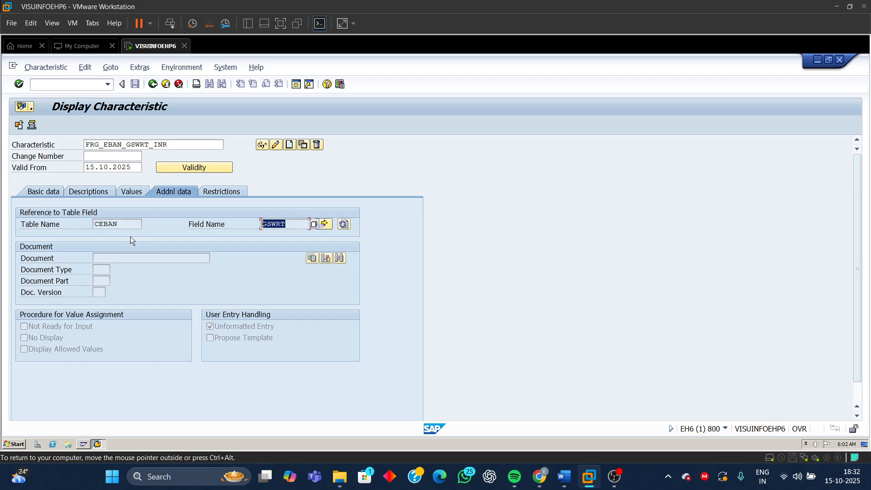
click(227, 193)
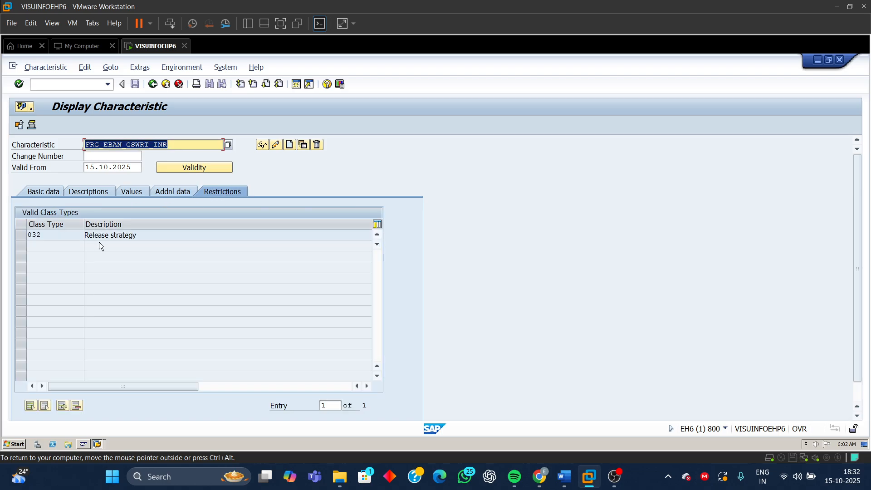
drag(55, 235, 2, 238)
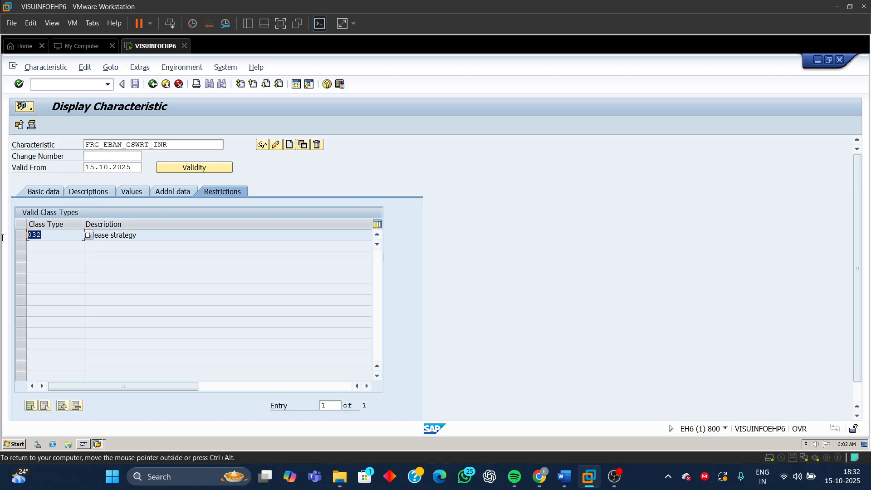
Check the item value characteristic's allowed values and its English description.
click(132, 191)
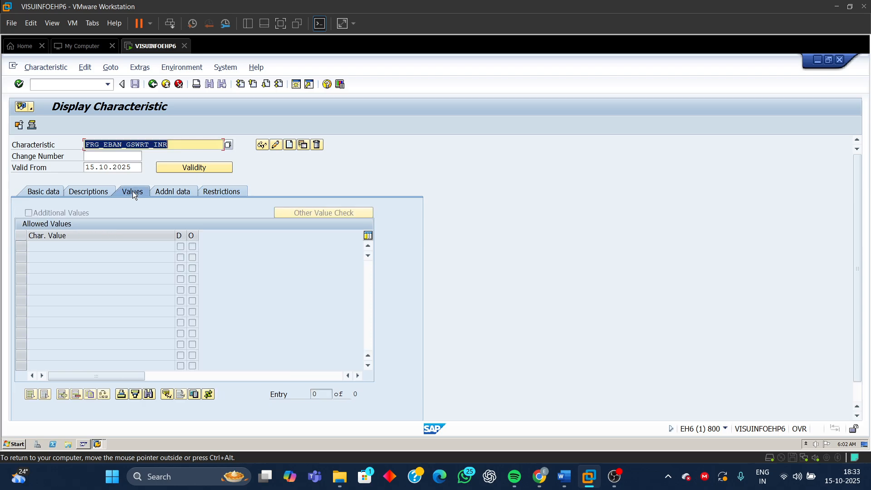
click(96, 192)
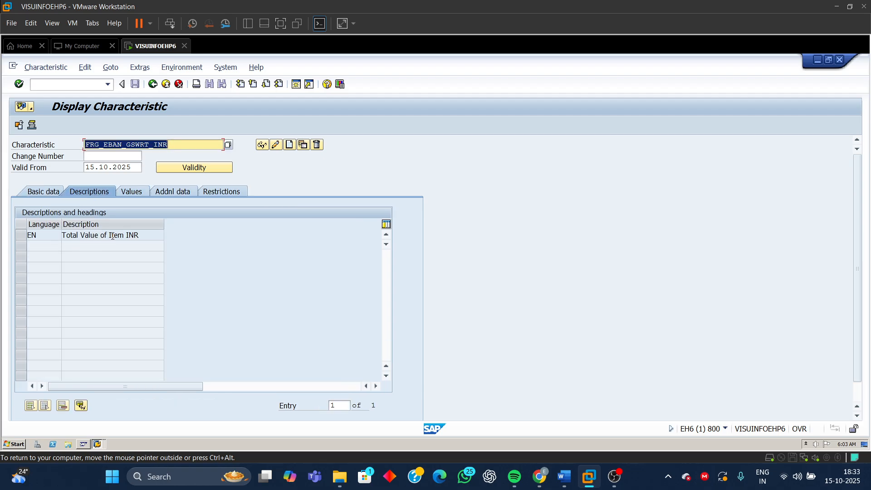
click(21, 235)
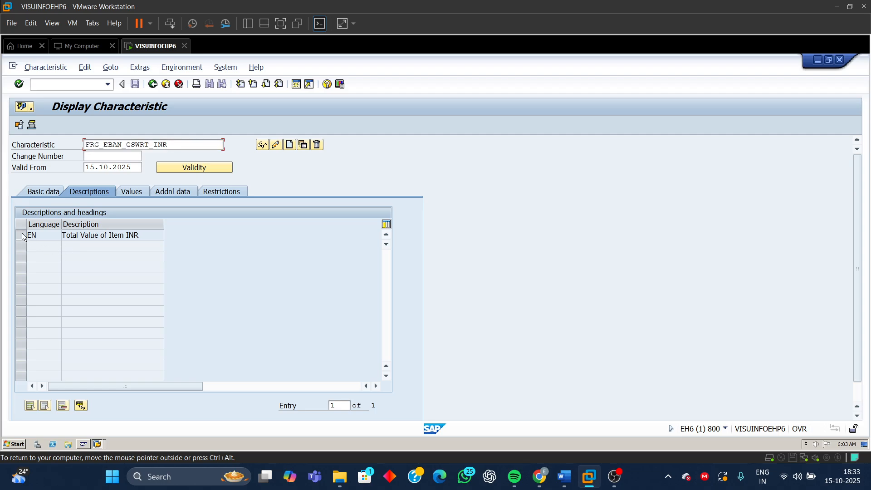
Review the item value characteristic's format and multiple-value setting in the basic data again, and return to the IMG structure.
click(36, 191)
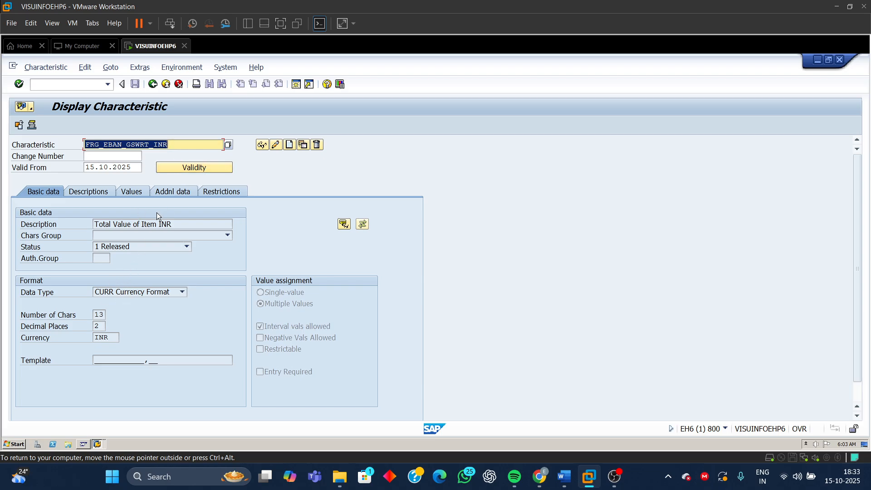
click(133, 292)
click(134, 293)
click(106, 314)
double_click(106, 314)
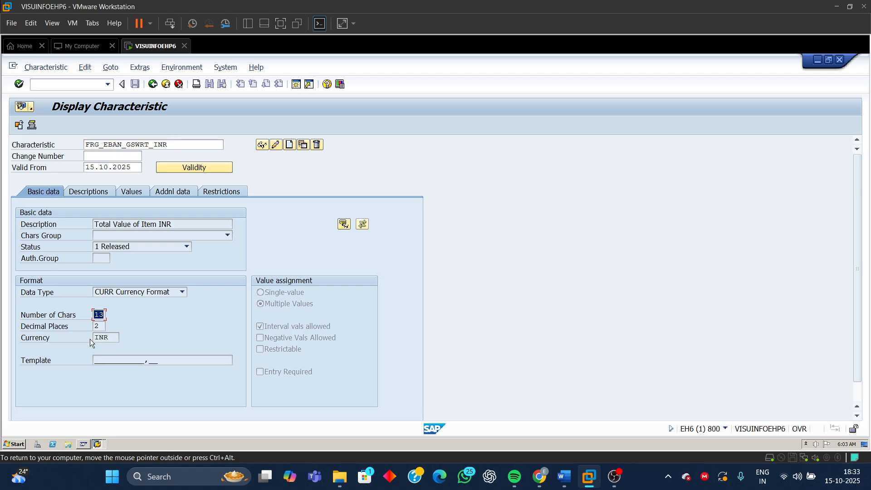
click(97, 326)
key(Tab)
click(282, 306)
click(153, 85)
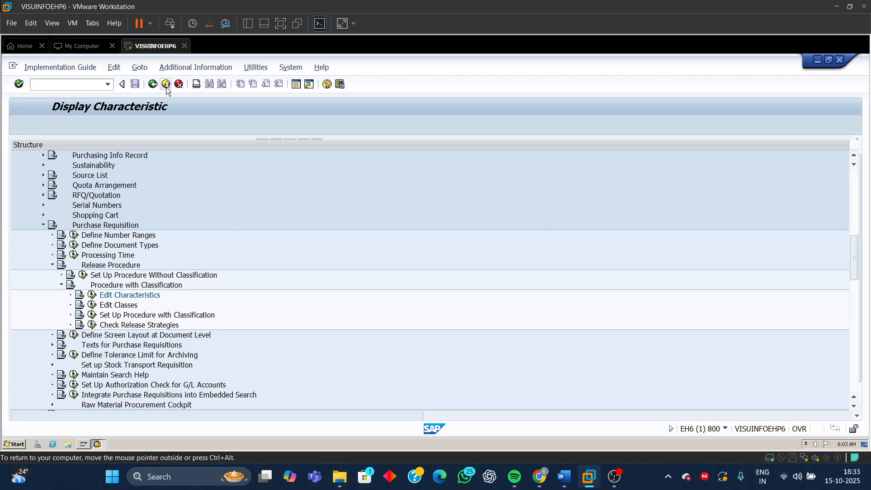
Switch to the Word document and highlight the Step 1 line on creating characteristics and the Step 2 line on creating the class.
mouse_move(563, 476)
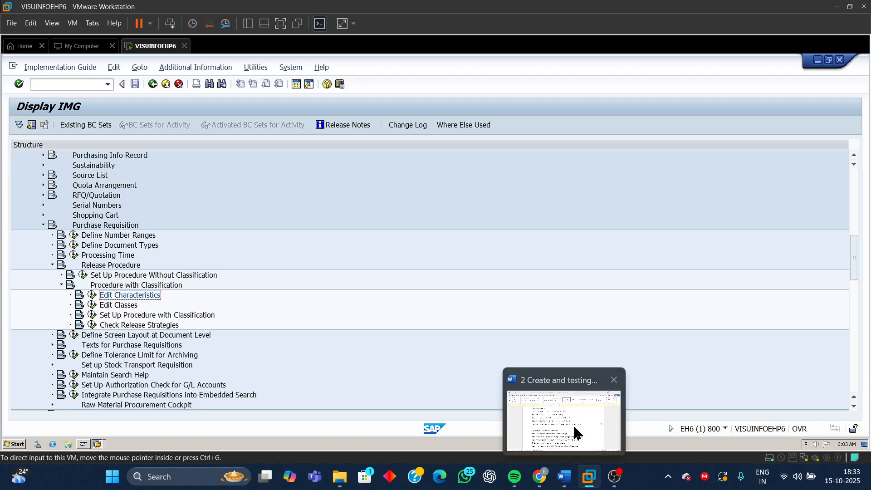
click(573, 431)
drag(194, 331, 460, 329)
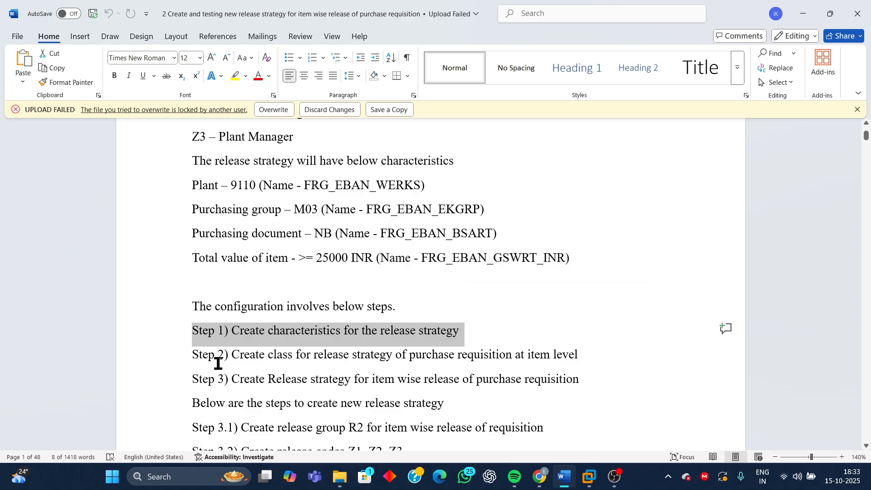
drag(190, 356, 590, 352)
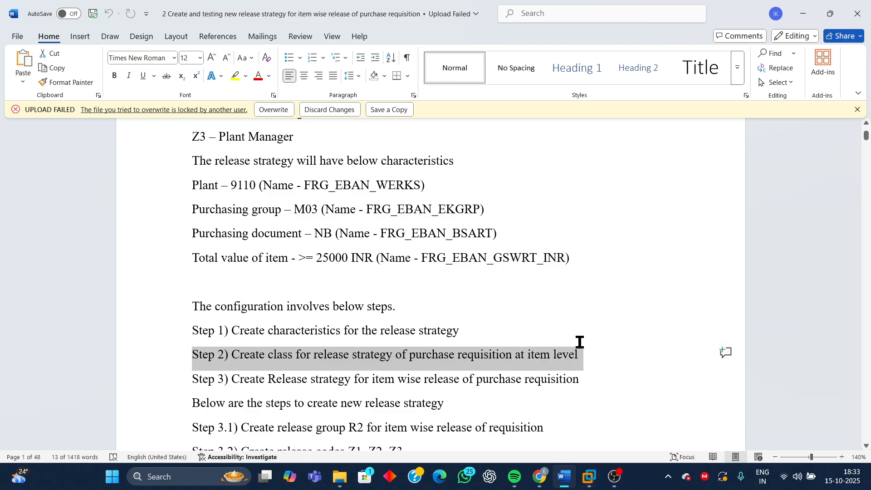
Skim the characteristic screenshots further down in the Word document and return to the SAP virtual machine.
scroll(579, 344, down, 3)
scroll(657, 376, down, 15)
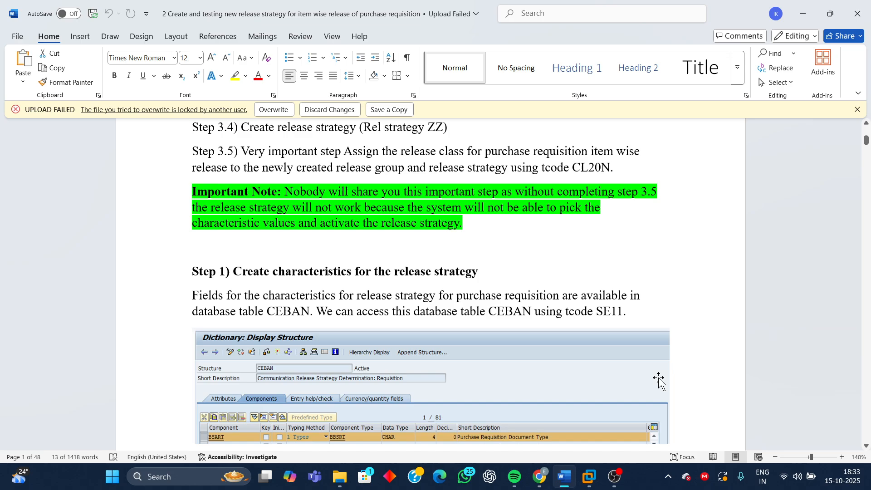
scroll(641, 402, down, 15)
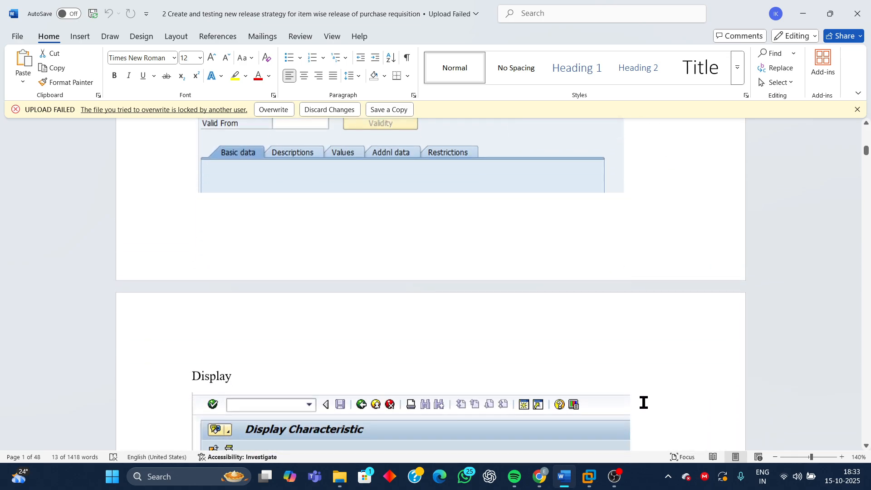
scroll(869, 381, down, 15)
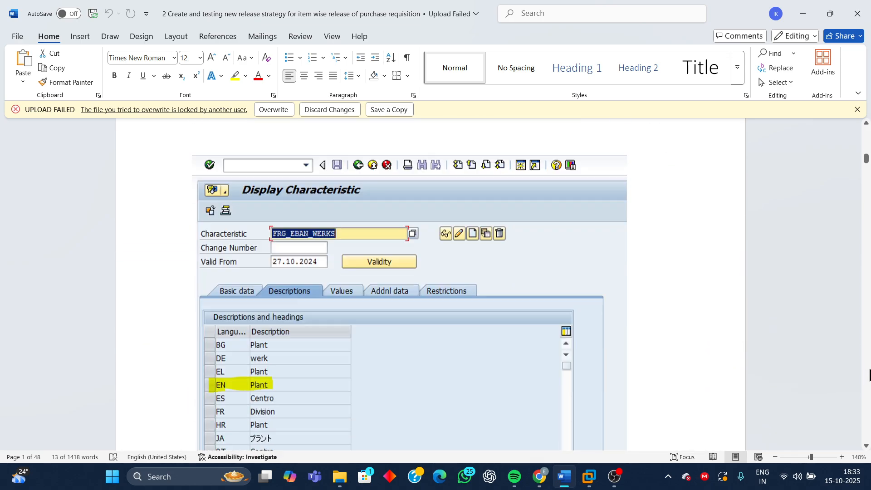
scroll(869, 376, down, 15)
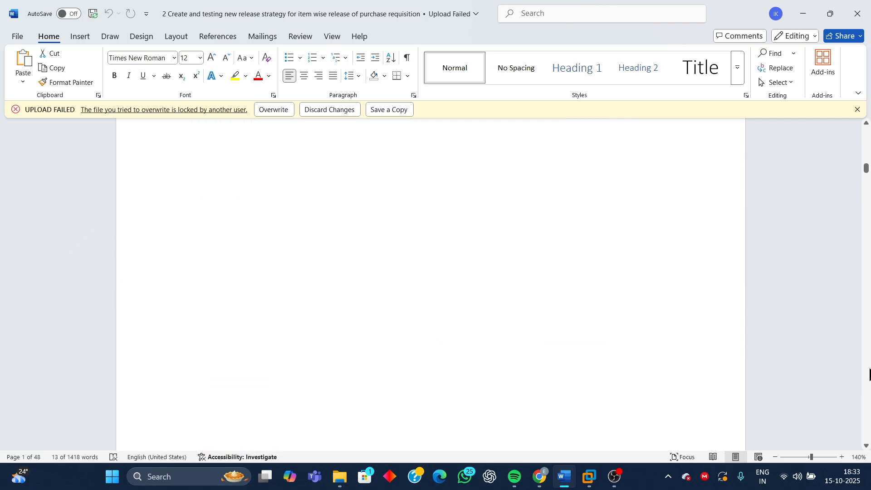
scroll(870, 375, down, 8)
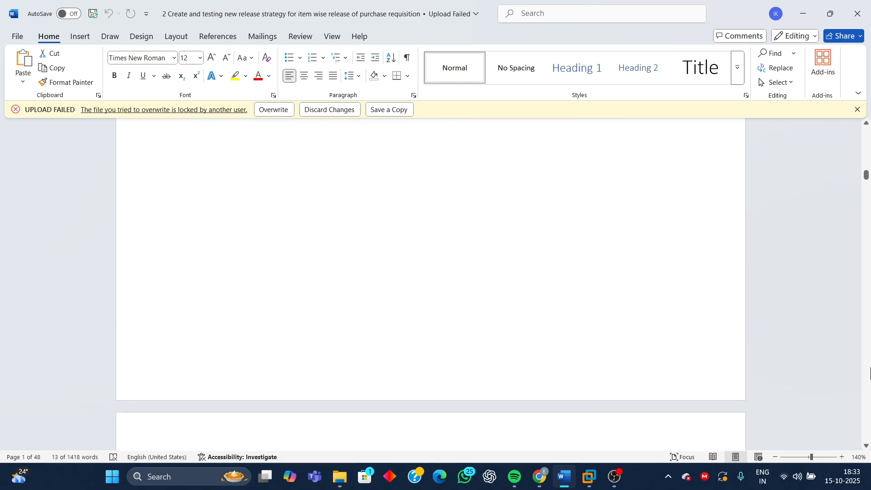
scroll(836, 342, up, 10)
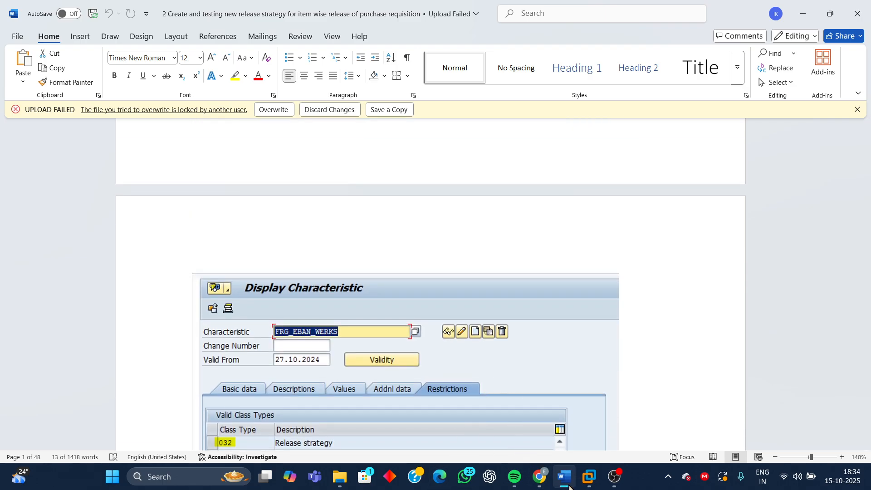
mouse_move(589, 476)
click(659, 404)
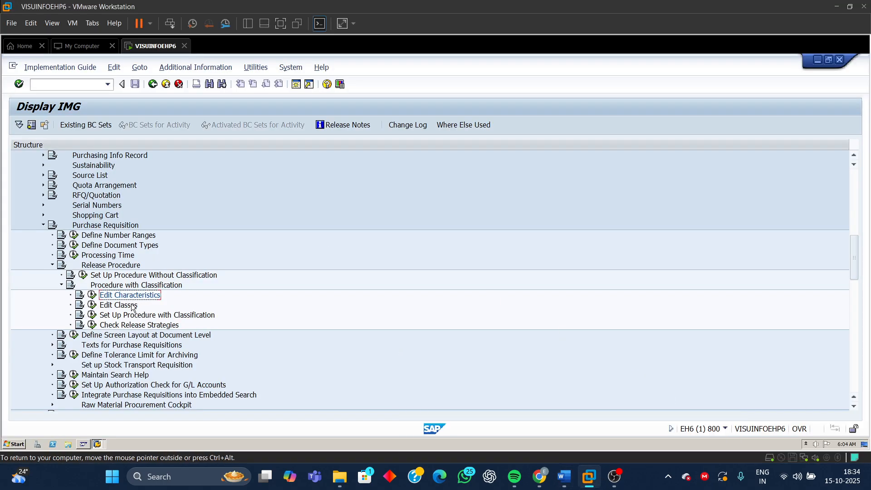
Open Edit Classes under the purchase requisition release procedure with classification and display class FRG_EBAN_ITEM with class type 032.
click(92, 306)
click(177, 146)
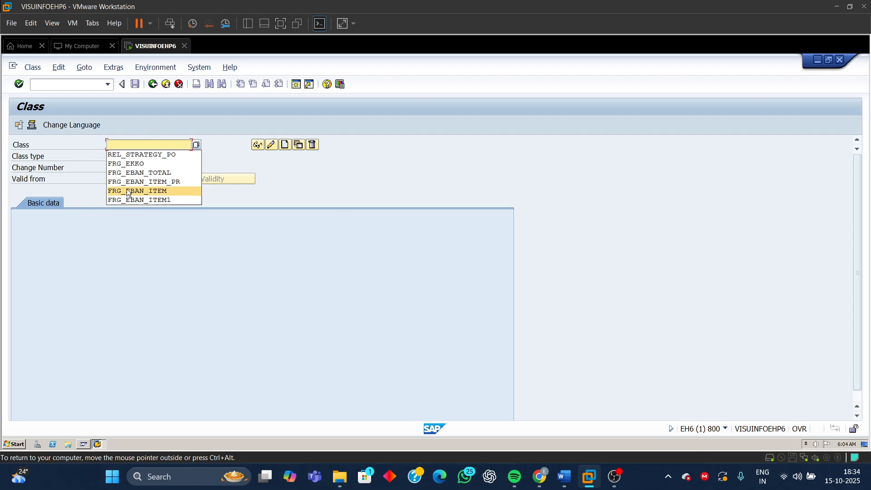
click(128, 191)
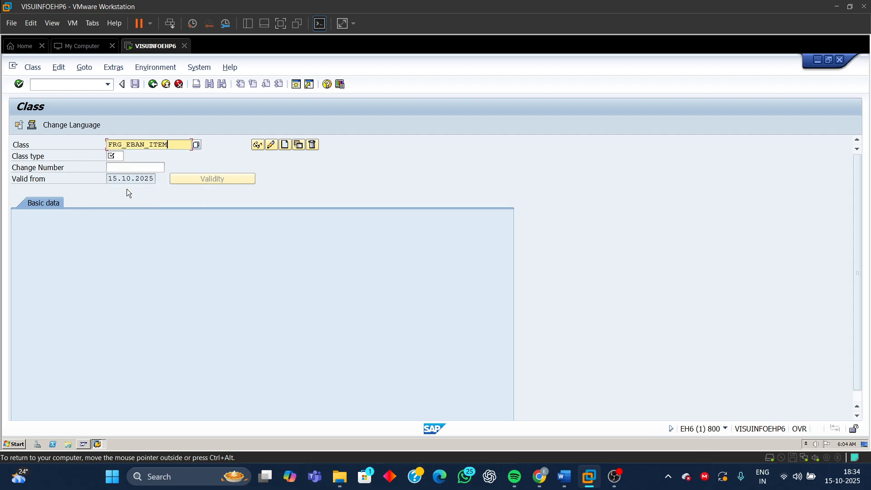
click(119, 156)
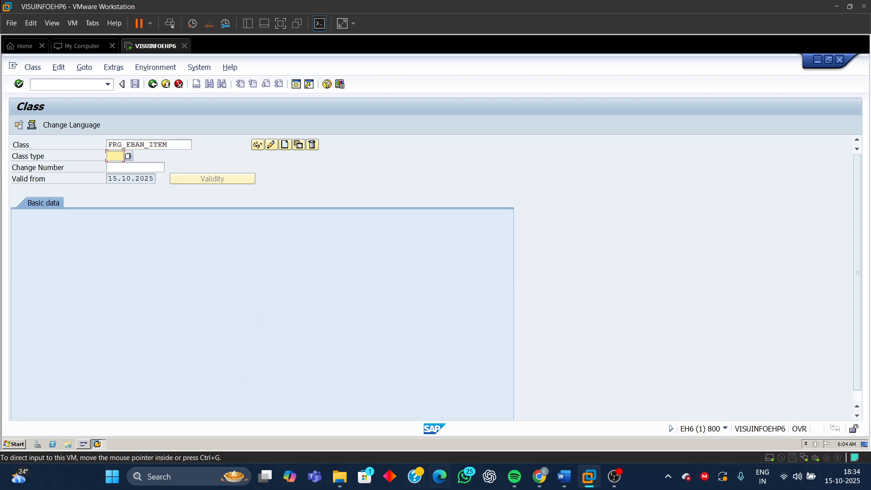
text(032)
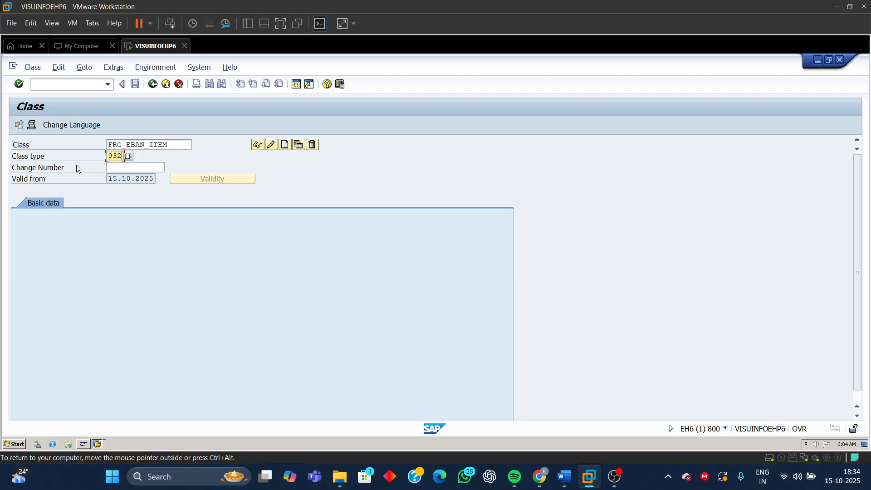
drag(108, 155, 190, 157)
click(258, 144)
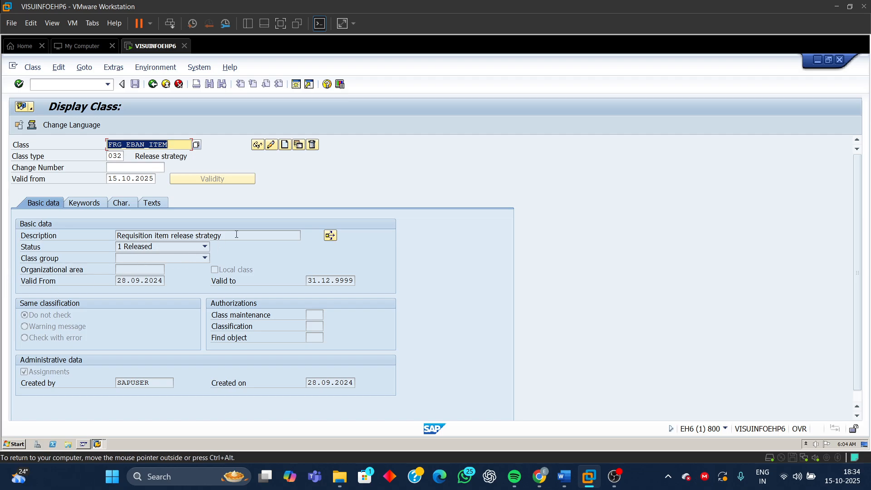
Review the class description and the four assigned characteristics: plant, purchasing group, requisition document type and total item value in INR.
key(Tab)
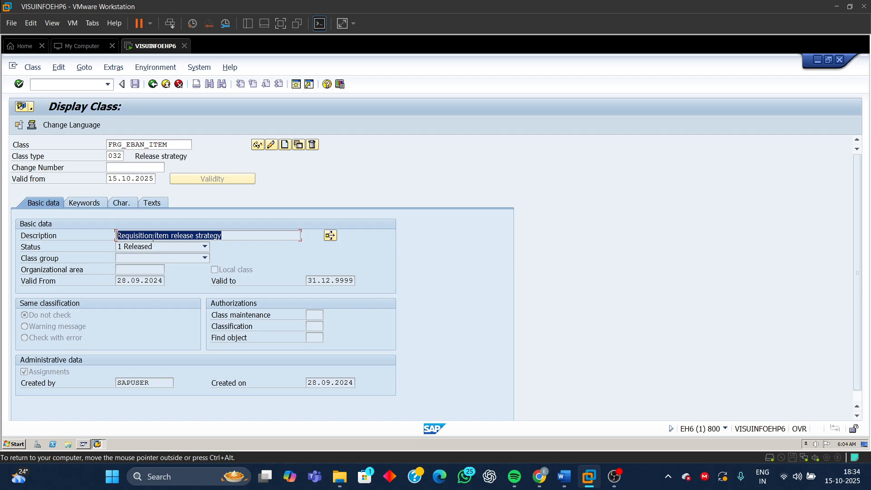
click(123, 203)
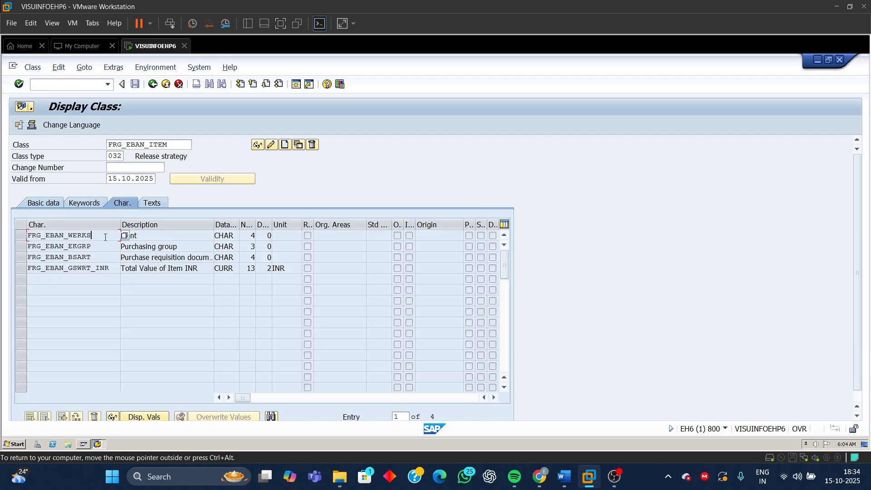
double_click(105, 236)
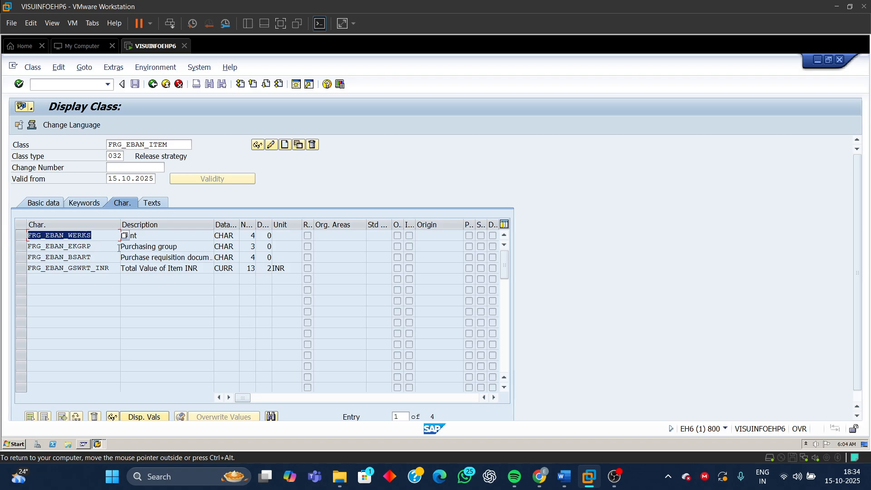
click(162, 240)
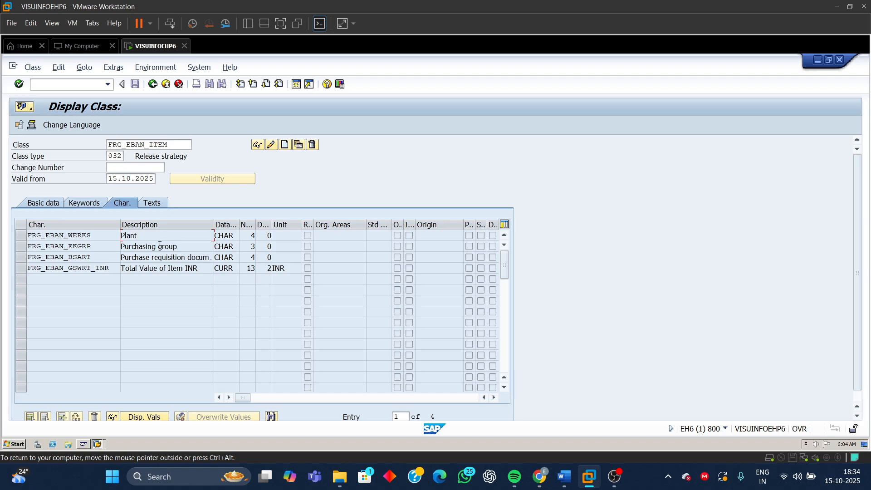
double_click(92, 235)
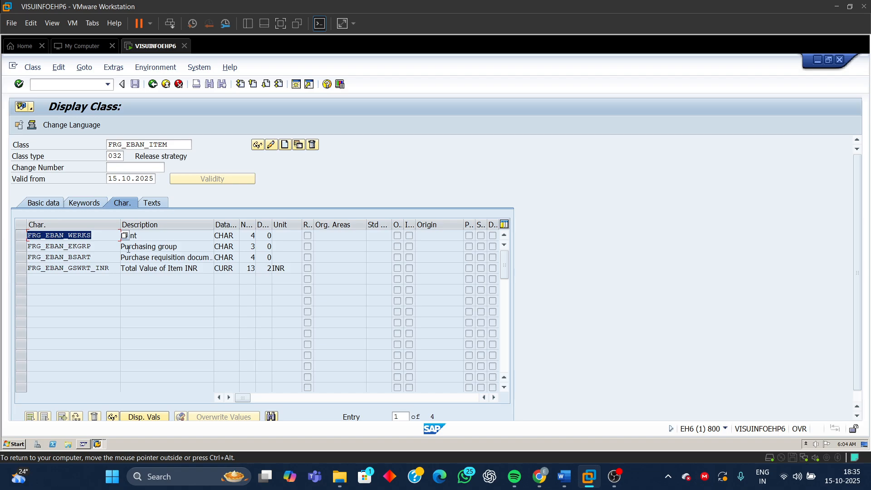
click(167, 247)
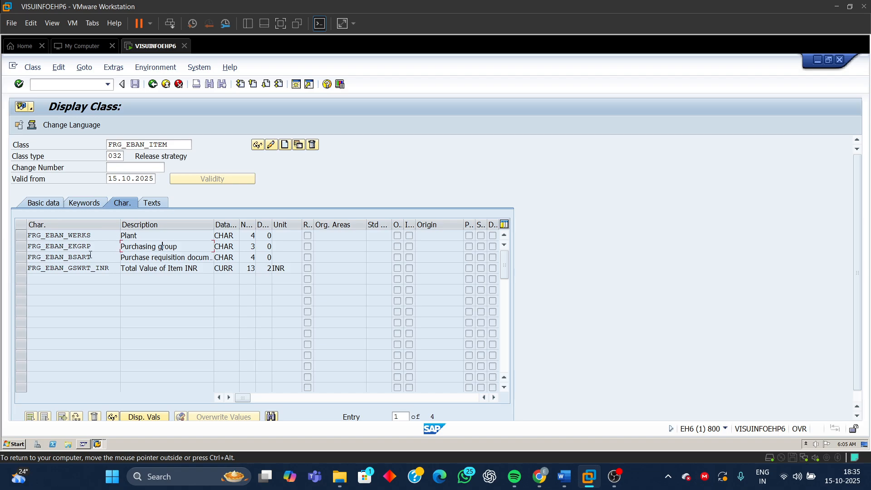
double_click(94, 247)
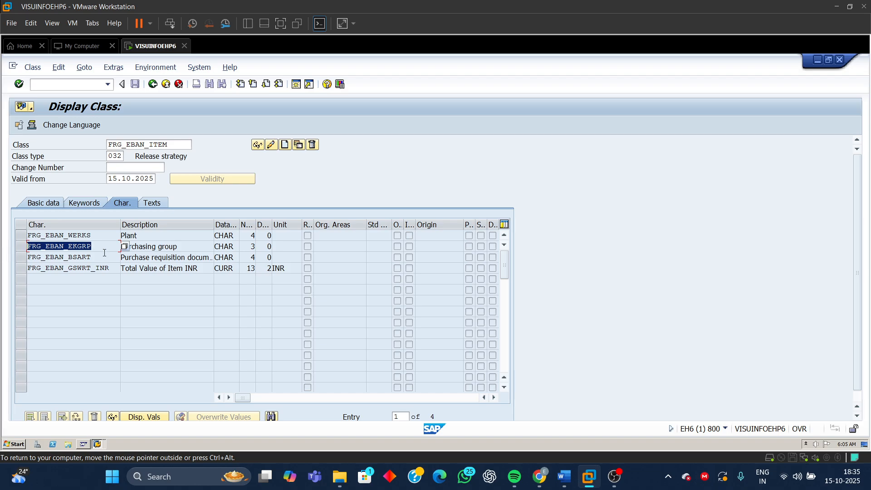
click(188, 258)
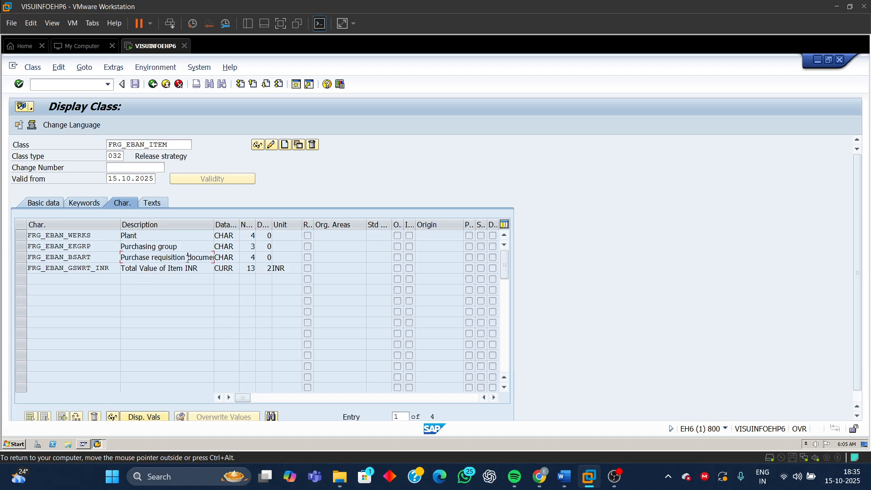
double_click(97, 258)
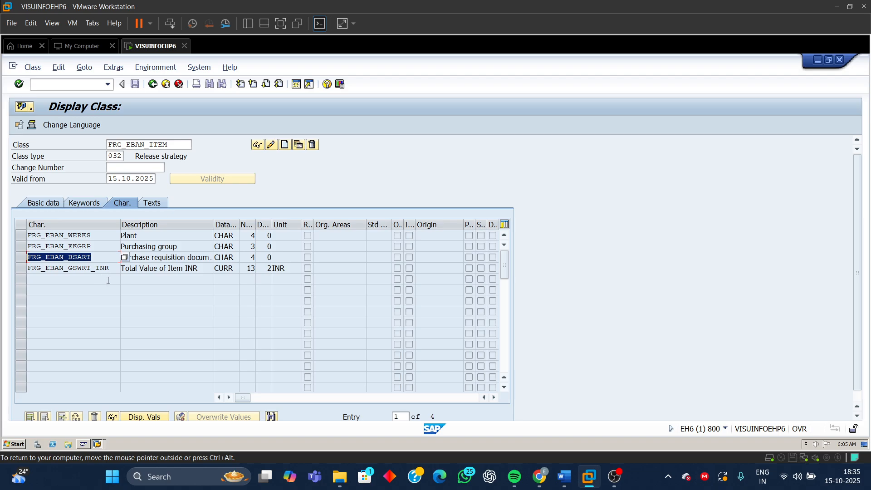
click(154, 269)
drag(110, 269, 2, 270)
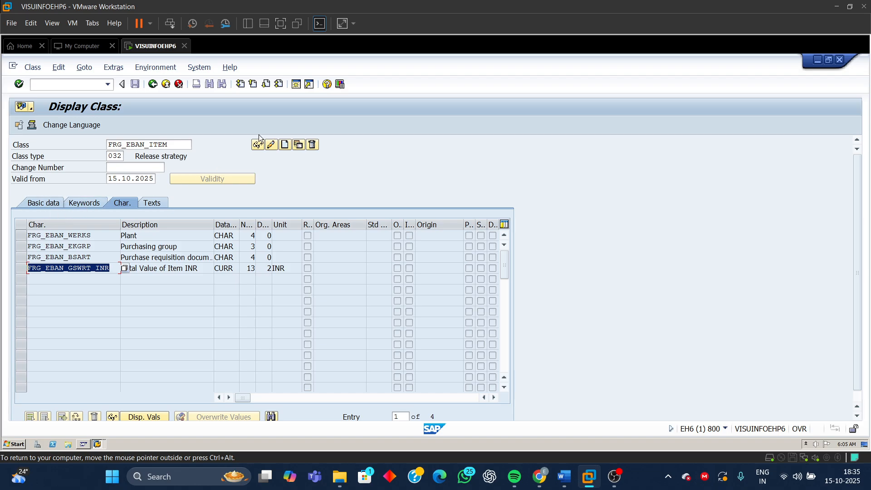
Start creating class FRG_EBAN_ITEM_PR under class type 032 with the description "Class for itemwise rel of PR".
click(177, 146)
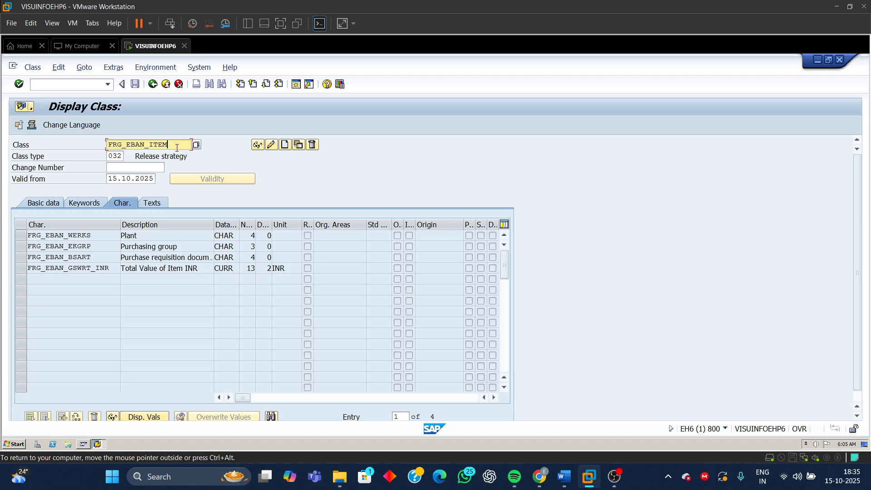
text(_)
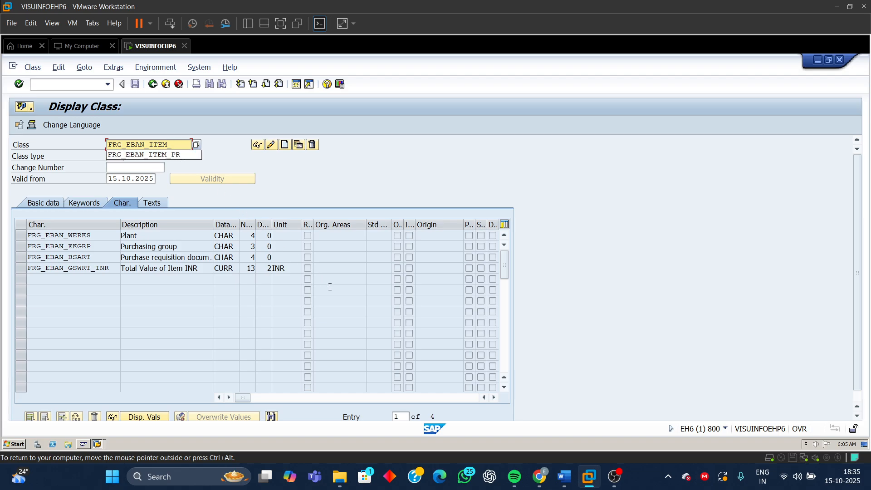
click(171, 154)
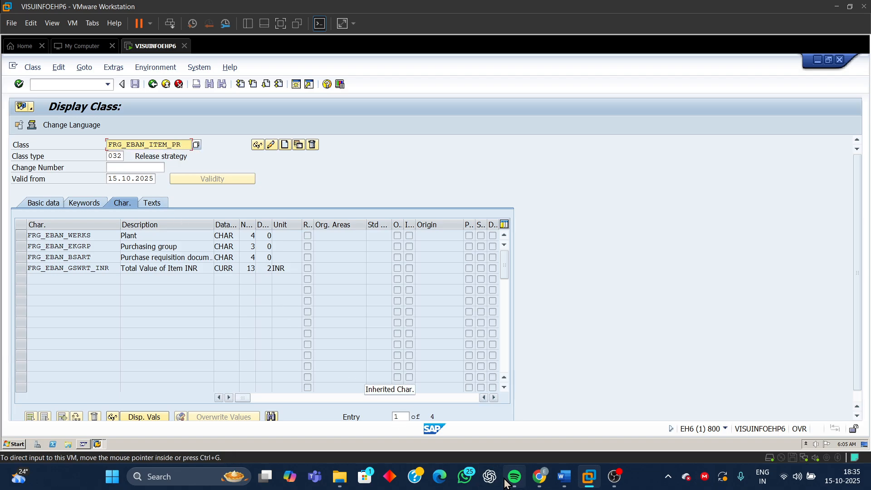
key(F3)
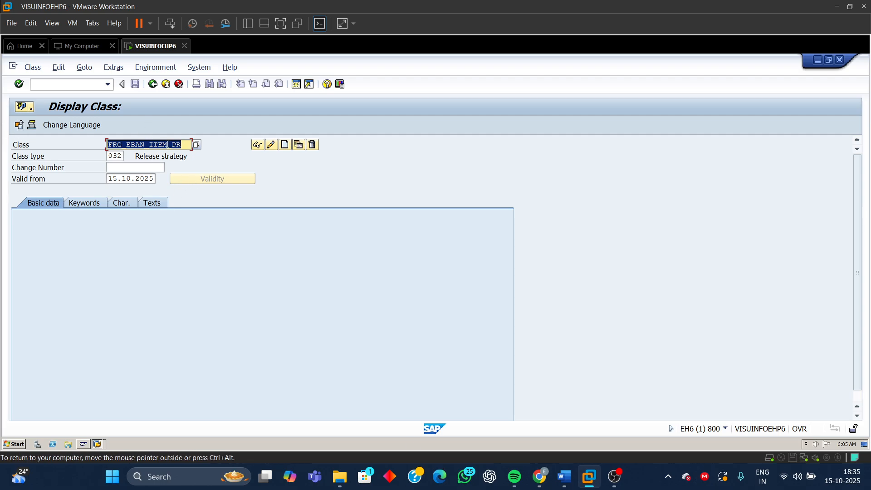
click(284, 146)
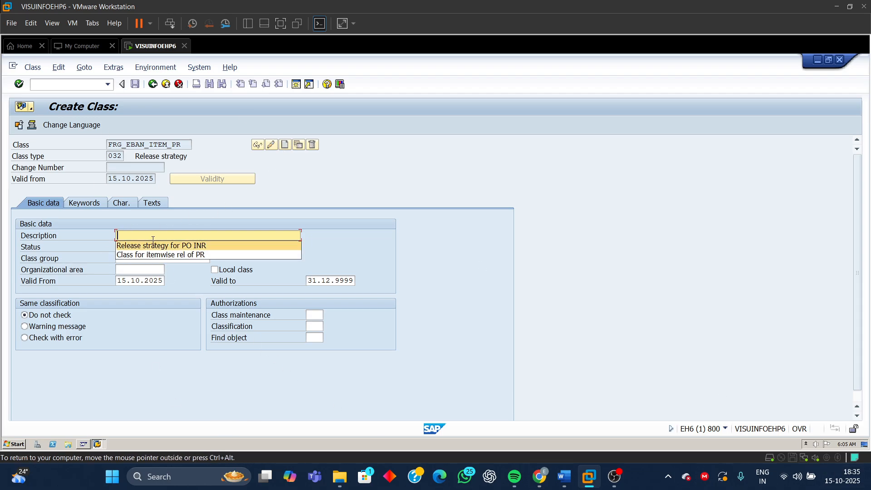
click(173, 255)
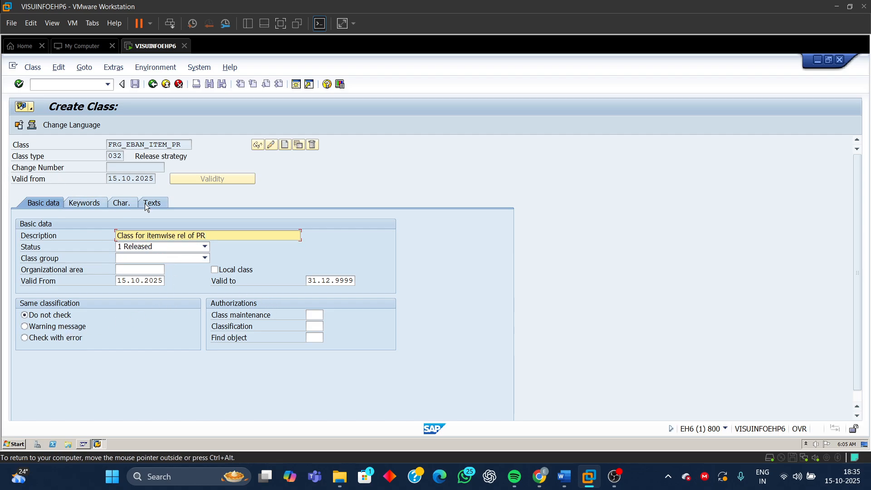
Assign the characteristics FRG_EBAN_WERKS and FRG_EBAN_EKGRP to the new class.
click(124, 204)
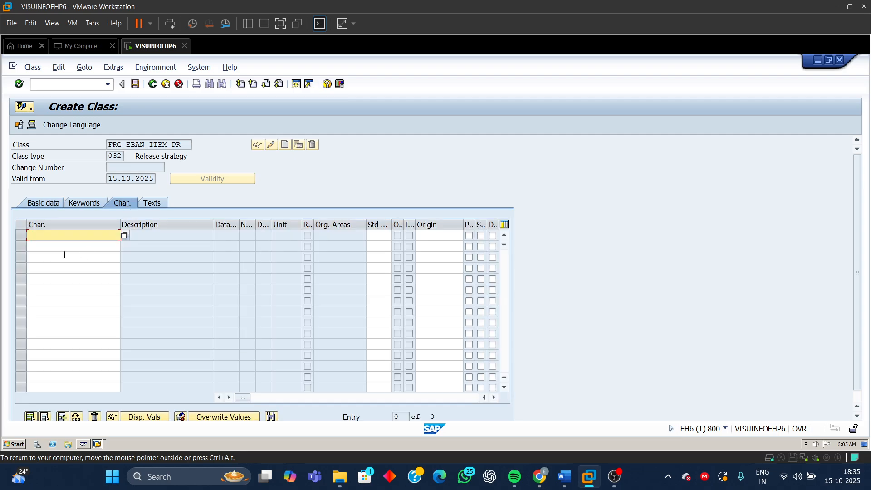
click(55, 234)
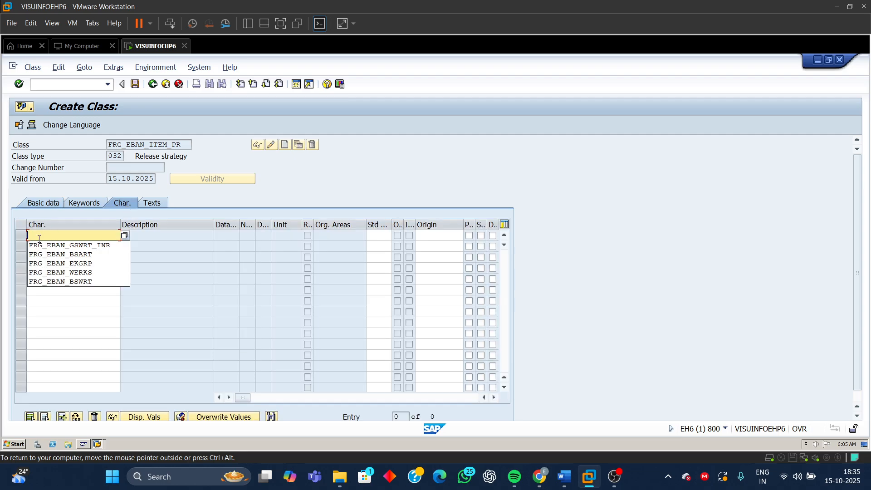
click(83, 273)
click(55, 246)
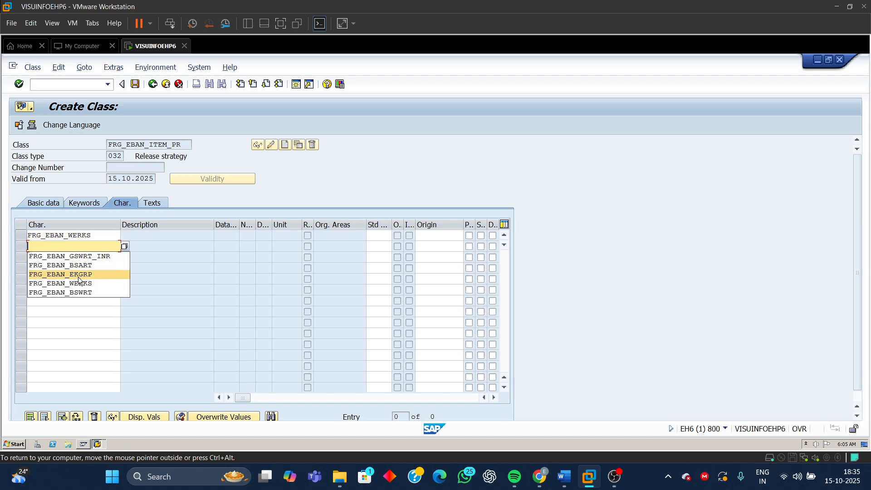
click(73, 262)
key(Return)
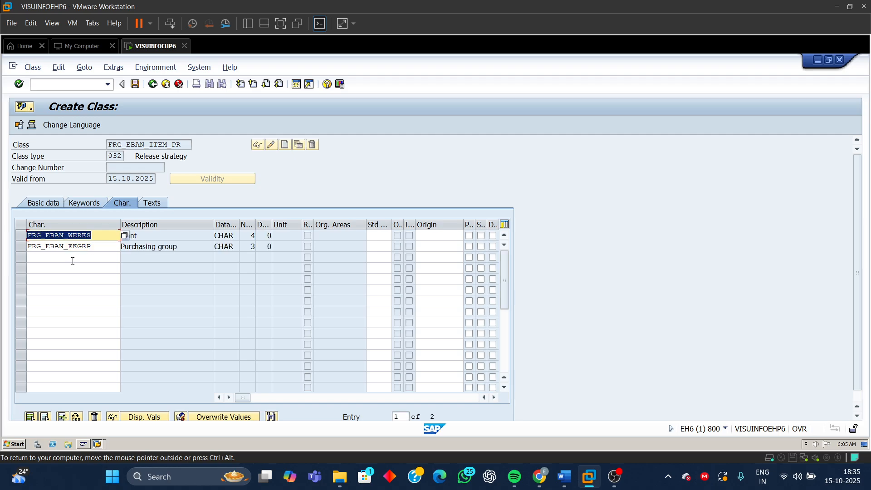
Add the characteristics FRG_EBAN_BSART and FRG_EBAN_GSWRT_INR below the first two in the new class.
click(77, 257)
click(76, 255)
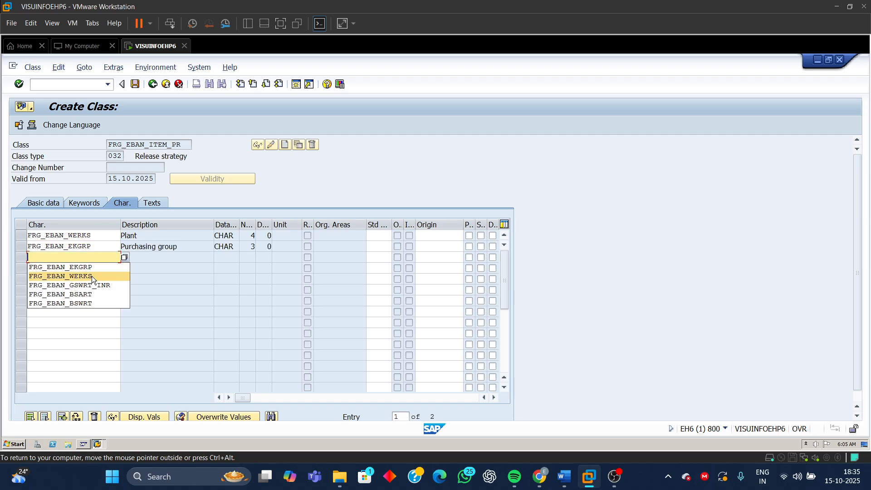
click(87, 294)
key(Return)
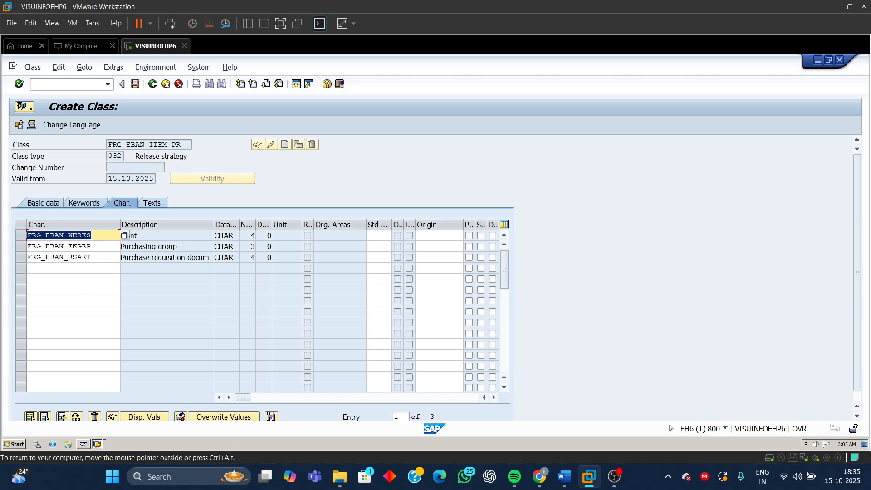
click(79, 268)
click(78, 268)
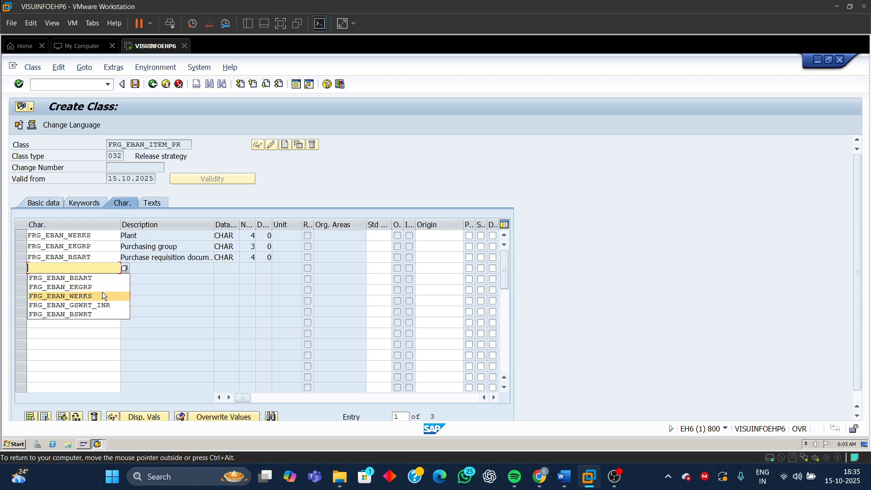
click(100, 302)
key(Return)
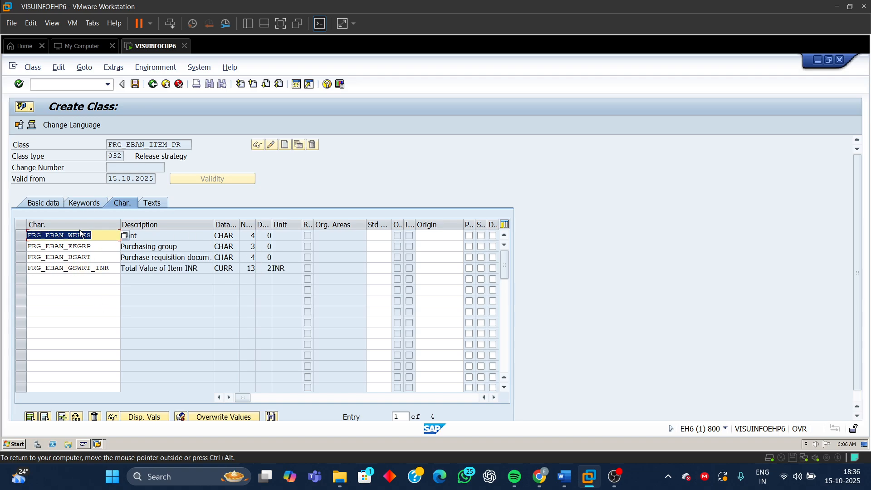
Review the new class's description, characteristics and class name, and exit the class creation without saving.
click(45, 202)
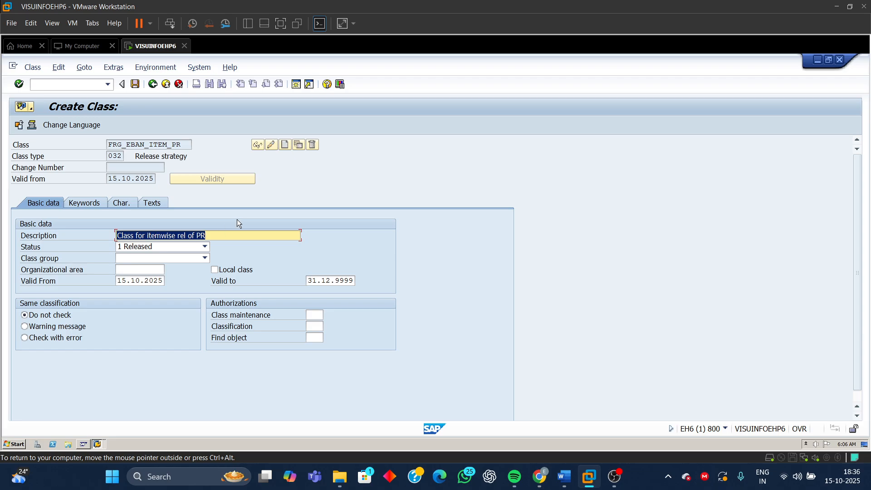
drag(199, 237, 91, 242)
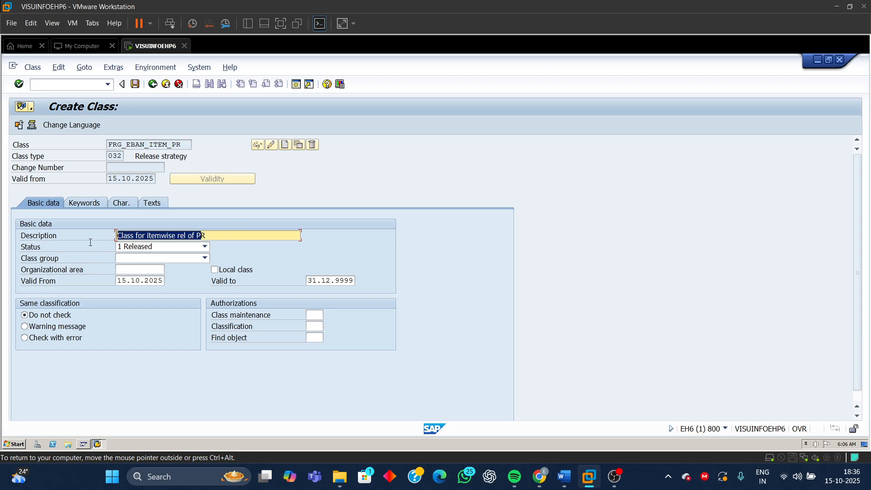
click(121, 205)
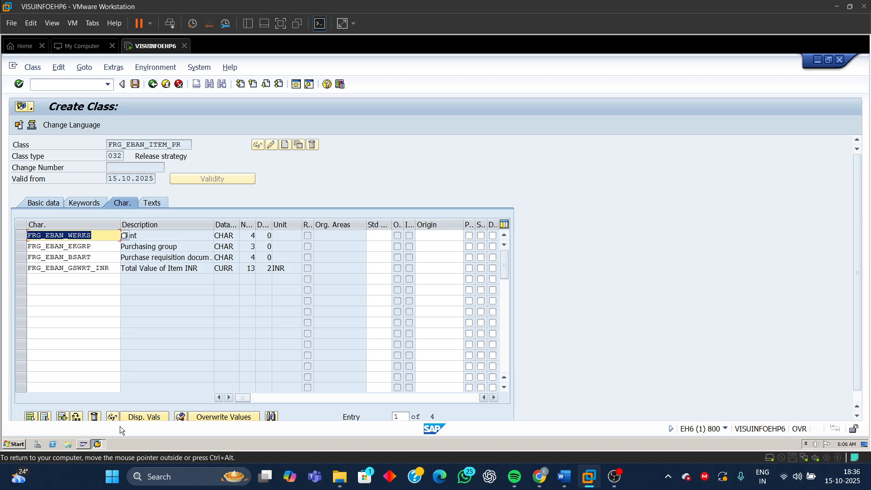
click(100, 445)
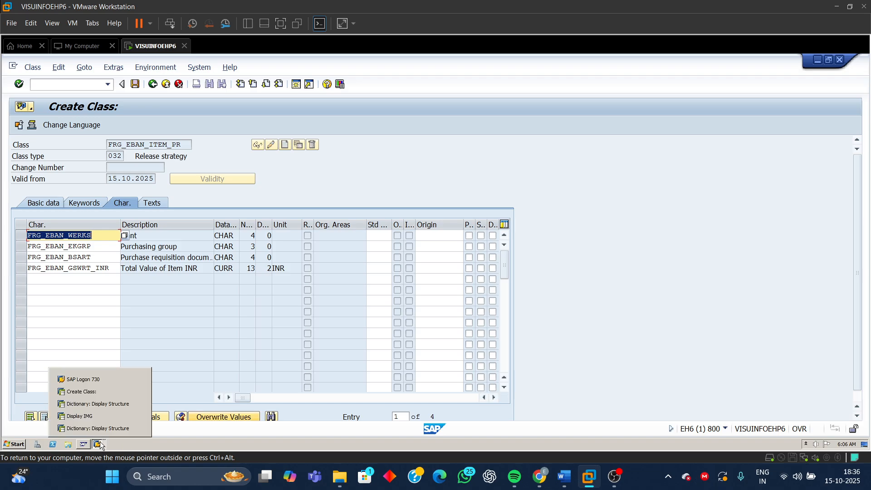
click(137, 391)
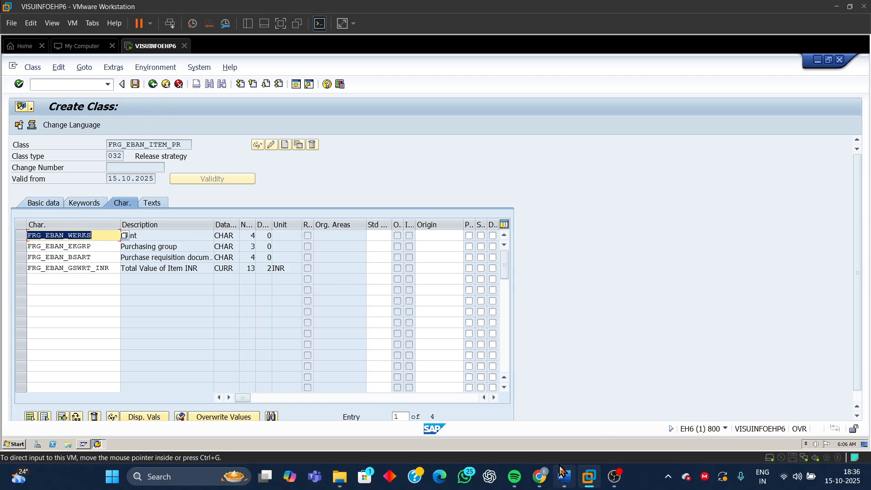
mouse_move(562, 472)
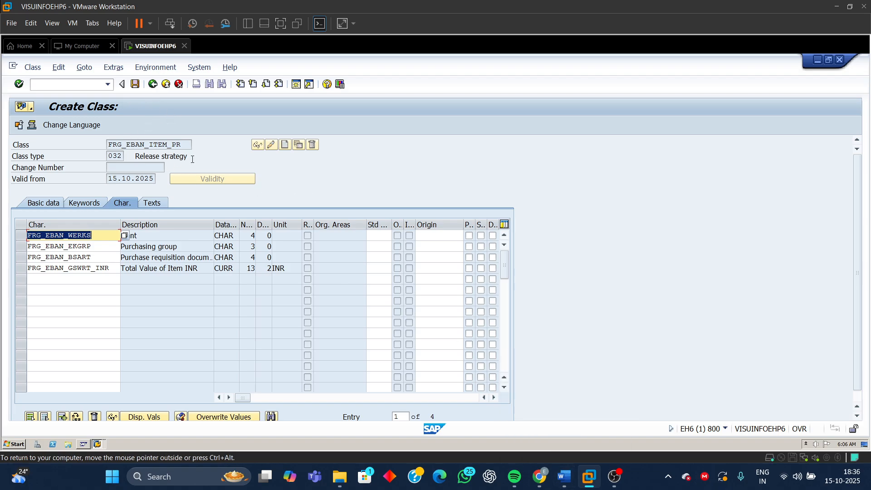
drag(168, 145, 93, 148)
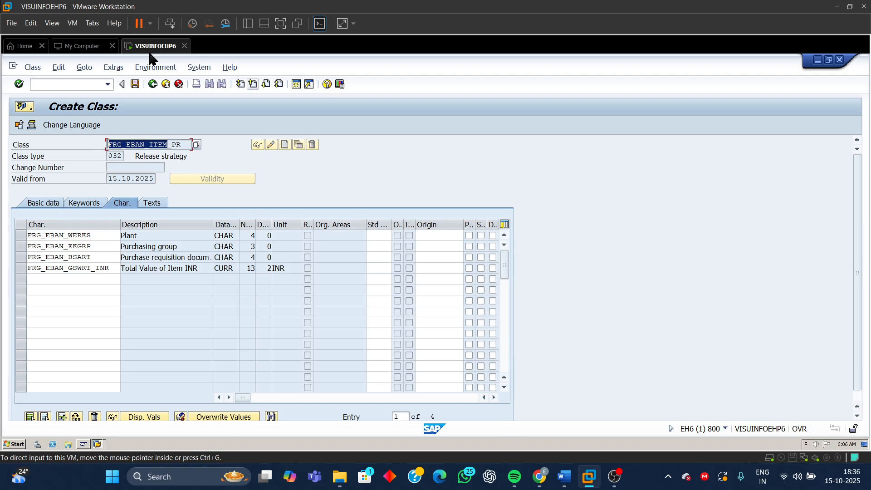
click(152, 85)
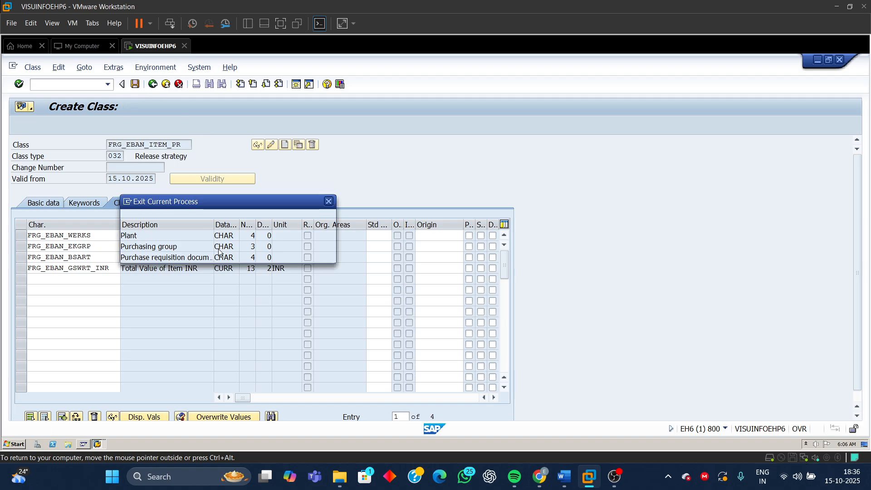
click(230, 254)
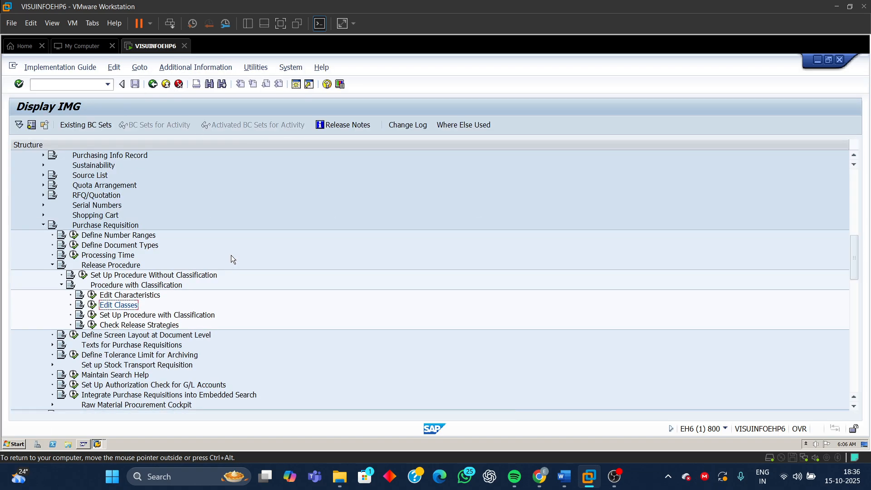
Display the existing release class FRG_EBAN_ITEM of class type 032 from the Edit Classes activity.
click(92, 305)
click(184, 144)
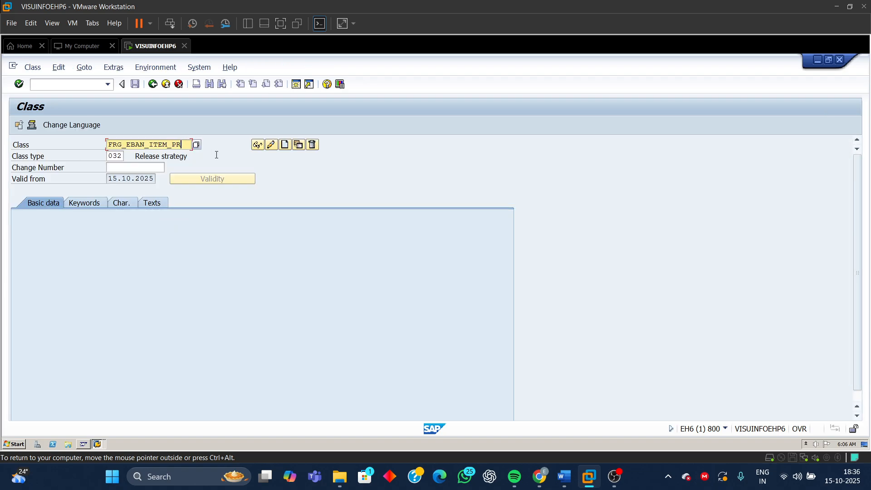
key(BackSpace)
key(BackSpace)
key(BackSpace)
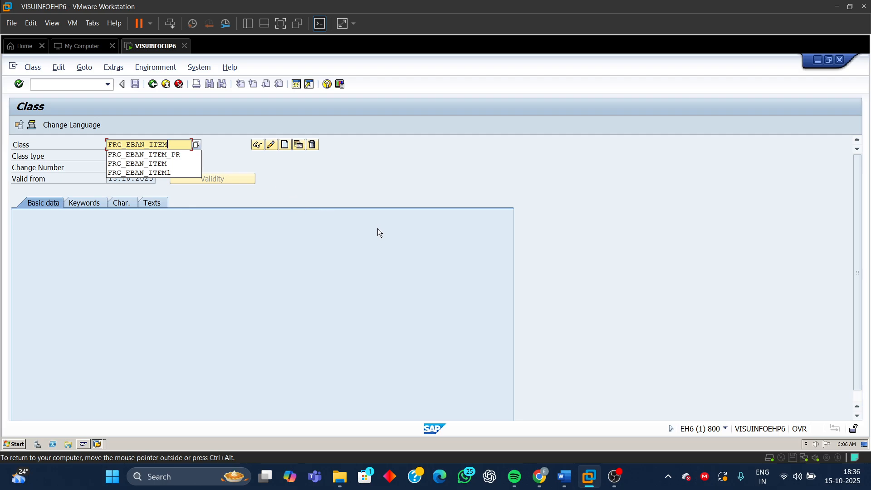
key(Return)
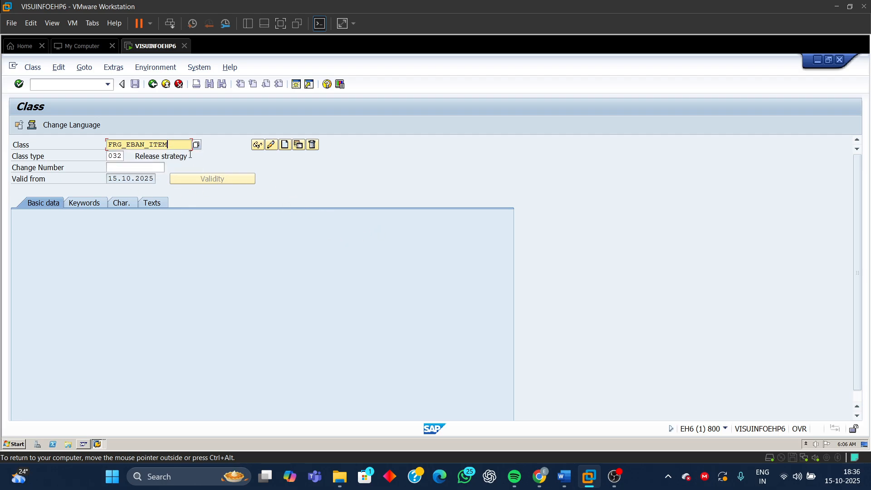
click(257, 145)
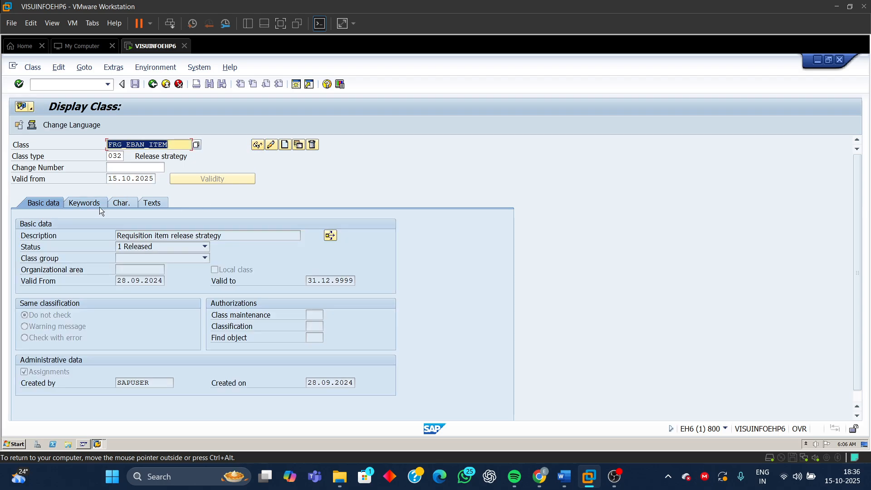
Examine the description and the assigned characteristics of class FRG_EBAN_ITEM.
click(223, 235)
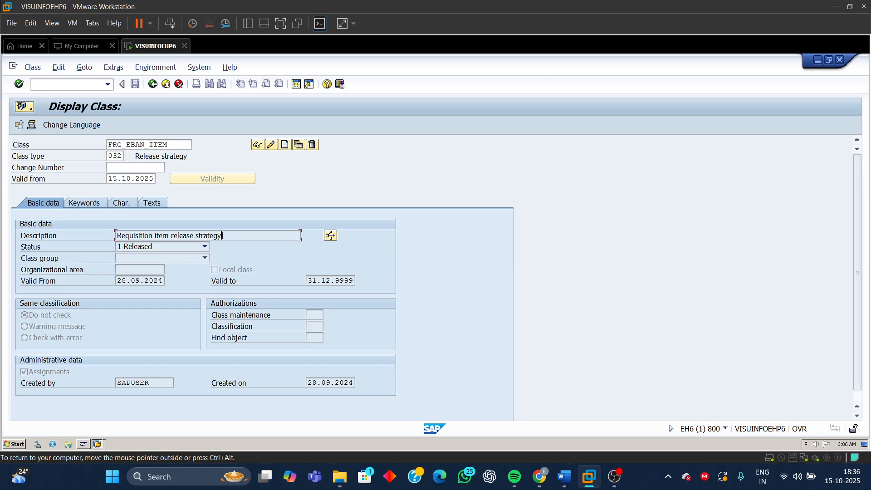
drag(222, 236, 48, 237)
click(127, 201)
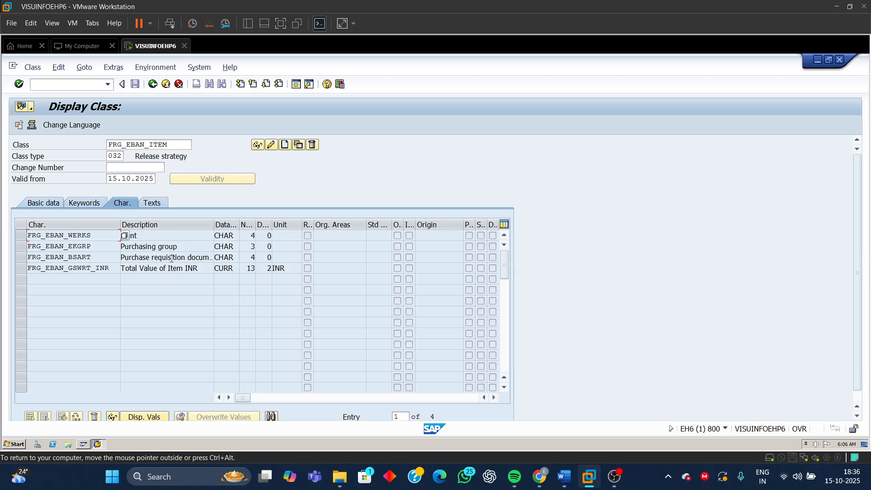
Switch to the Word guide and review the overview of Step 3 and its sub-steps 3.1 to 3.4 for creating the release strategy.
mouse_move(564, 476)
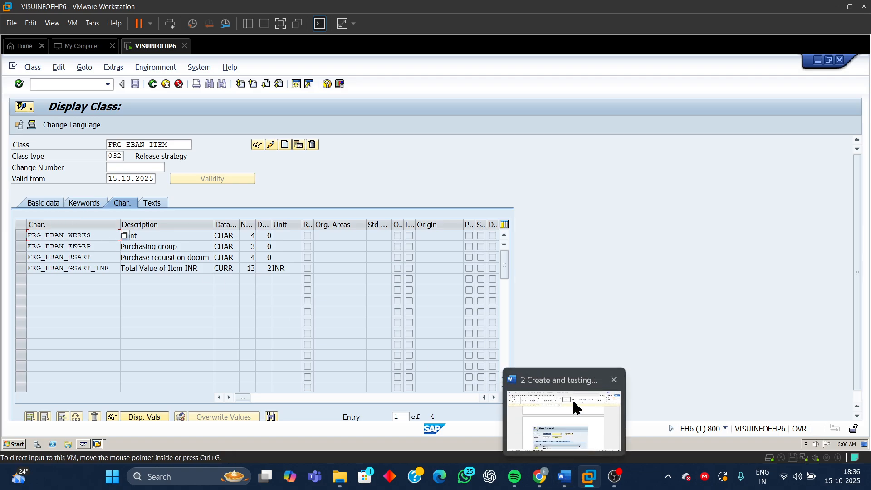
click(572, 399)
scroll(546, 355, down, 10)
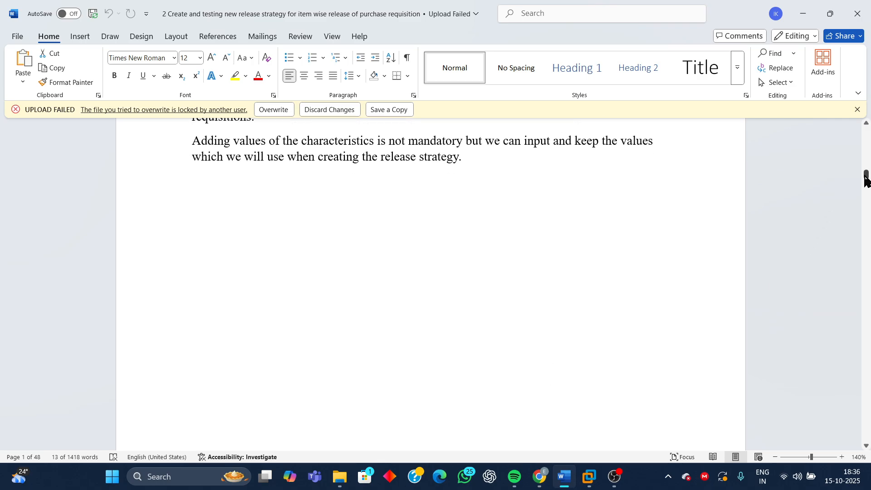
drag(865, 178, 867, 117)
scroll(360, 365, down, 10)
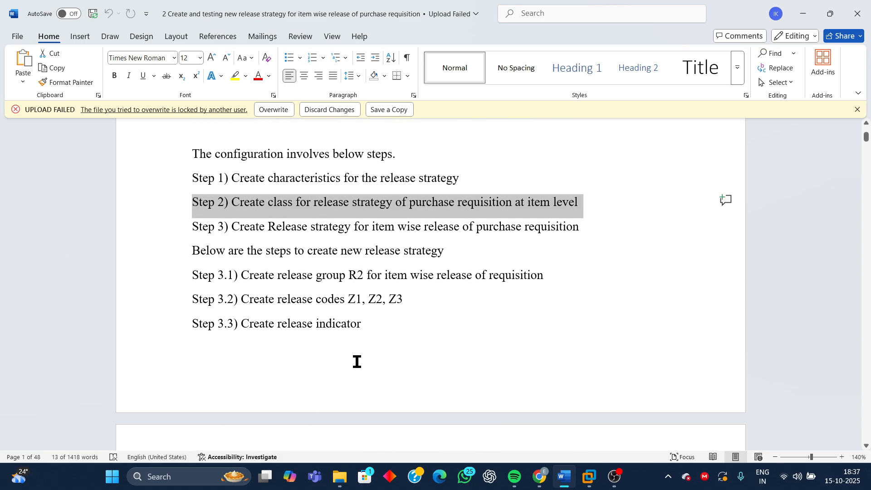
click(192, 225)
drag(192, 225, 612, 227)
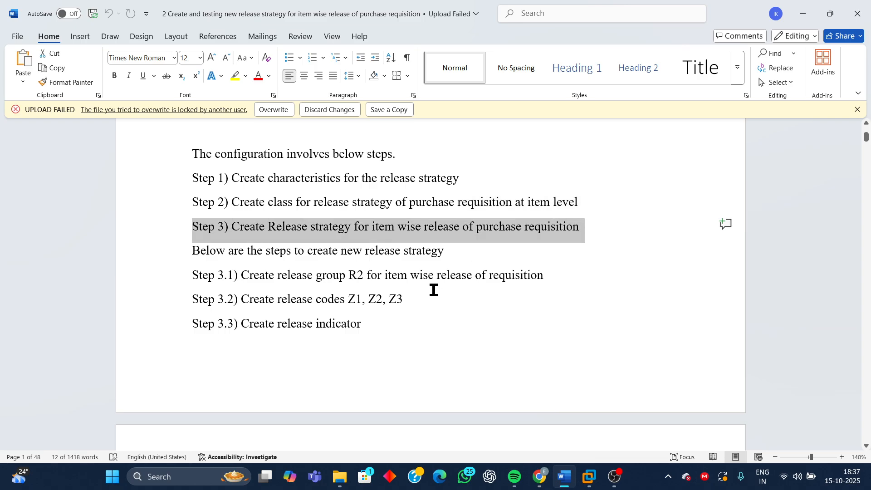
scroll(431, 288, down, 2)
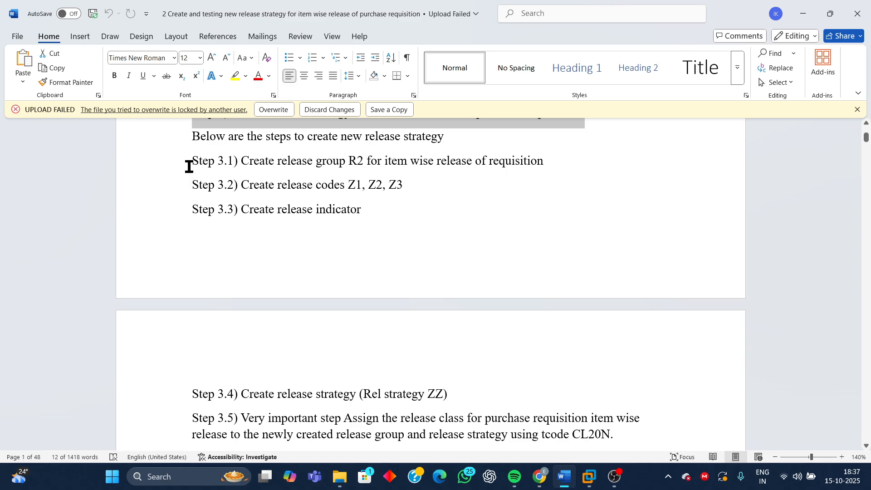
drag(190, 167, 408, 183)
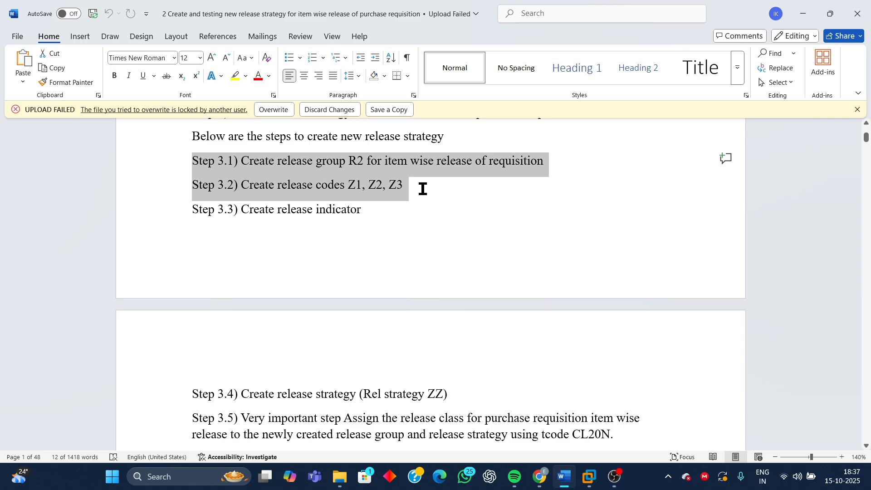
drag(422, 189, 457, 366)
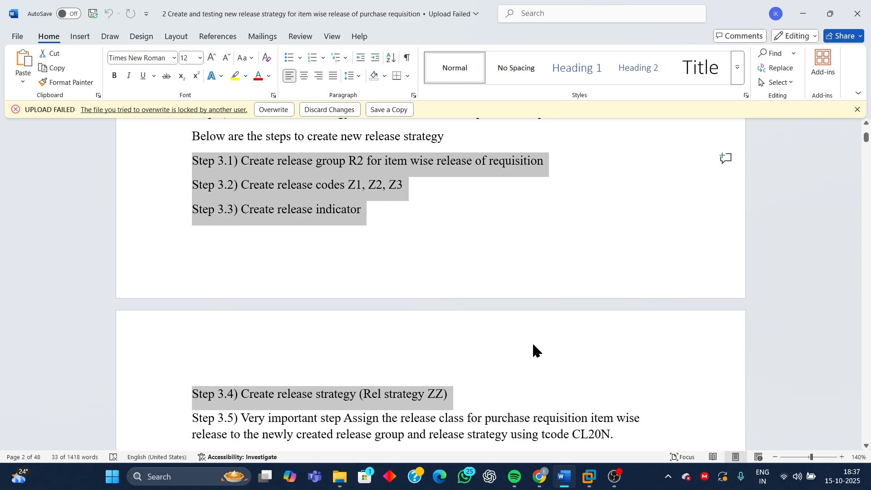
scroll(534, 352, down, 1)
scroll(534, 346, up, 2)
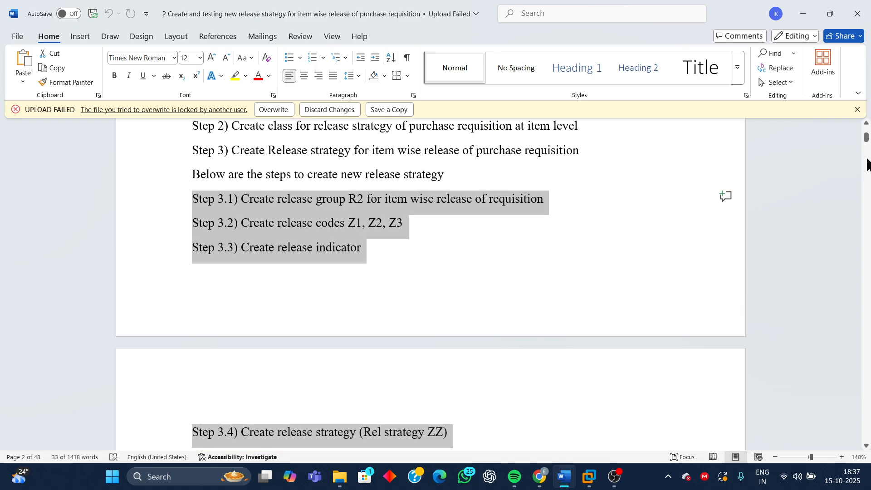
Find the detailed Step 3 section in the guide and read the release group instructions and their IMG path.
drag(867, 149, 869, 276)
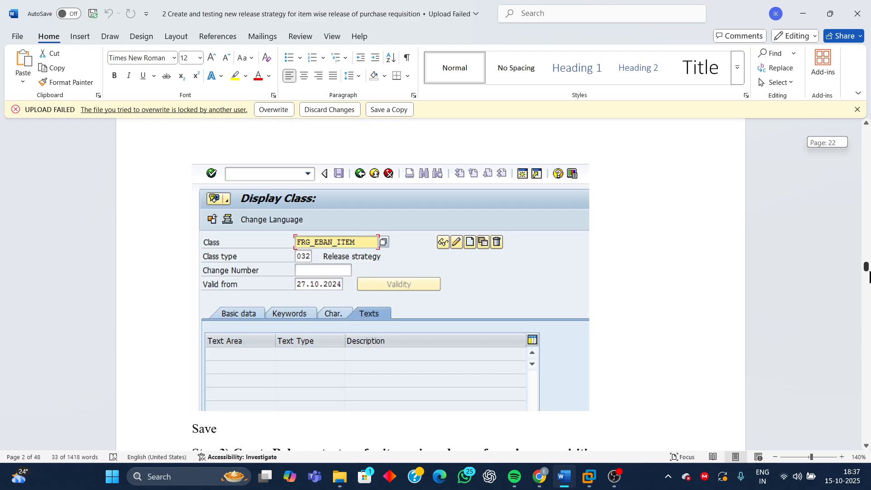
scroll(762, 275, up, 5)
scroll(754, 295, down, 7)
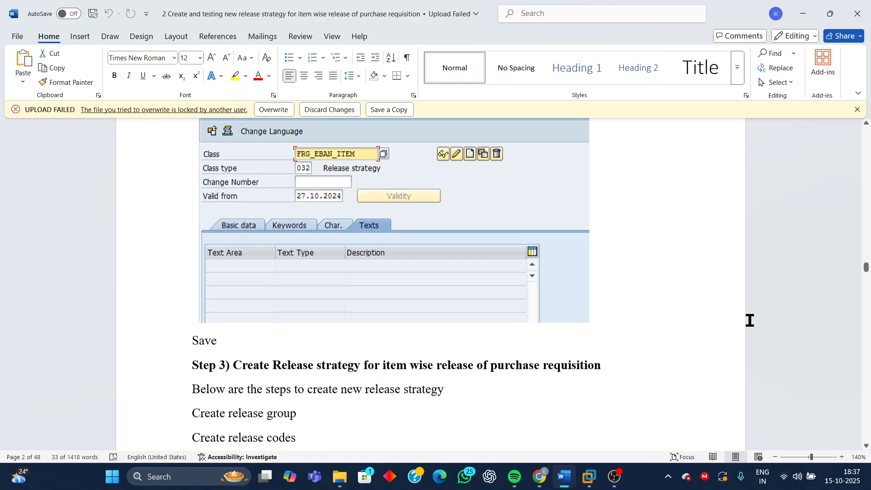
scroll(749, 320, down, 7)
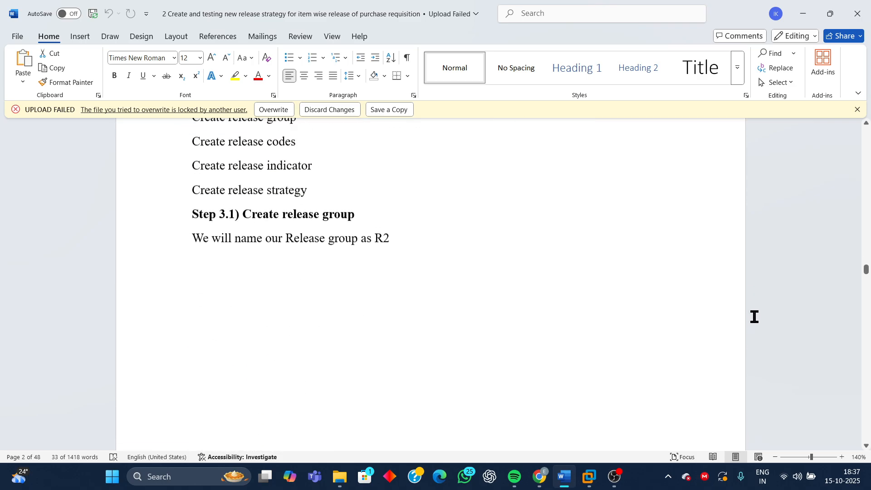
scroll(754, 317, up, 5)
scroll(419, 293, down, 5)
scroll(424, 300, down, 5)
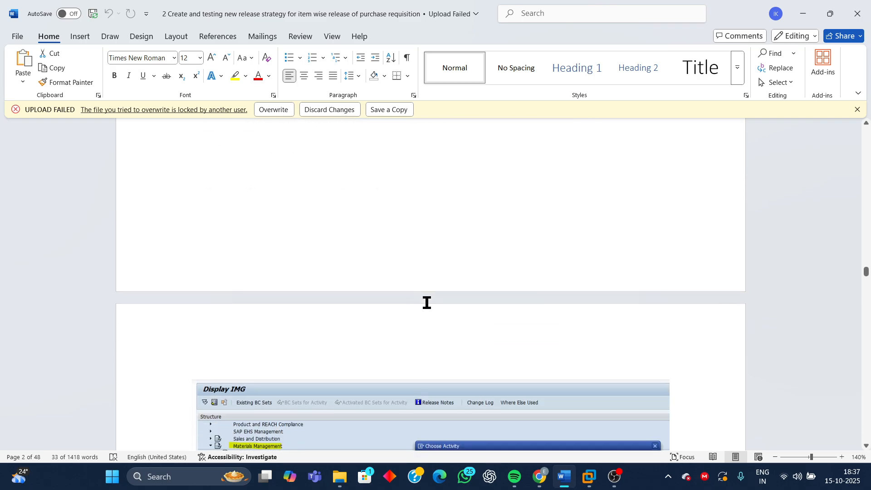
scroll(426, 303, down, 6)
Switch back to SAP, exit the class display, and select the IMG activity Set Up Procedure with Classification for purchase requisitions.
mouse_move(589, 482)
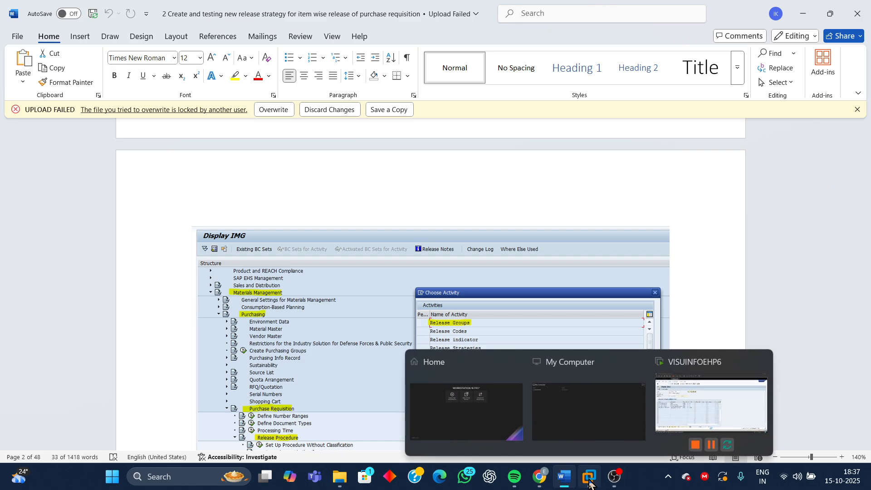
click(700, 399)
click(153, 84)
click(114, 316)
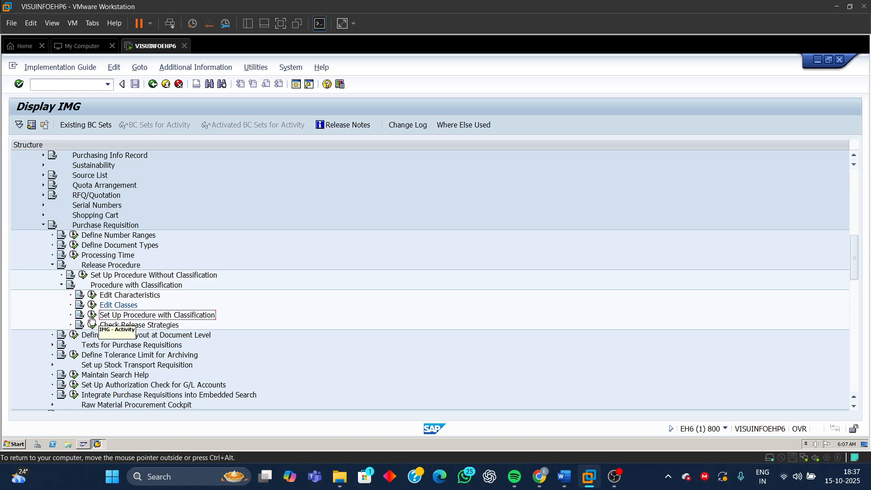
Trace the IMG path from Materials Management through Purchasing, Purchase Requisition and Release Procedure to Set Up Procedure with Classification.
scroll(131, 174, up, 3)
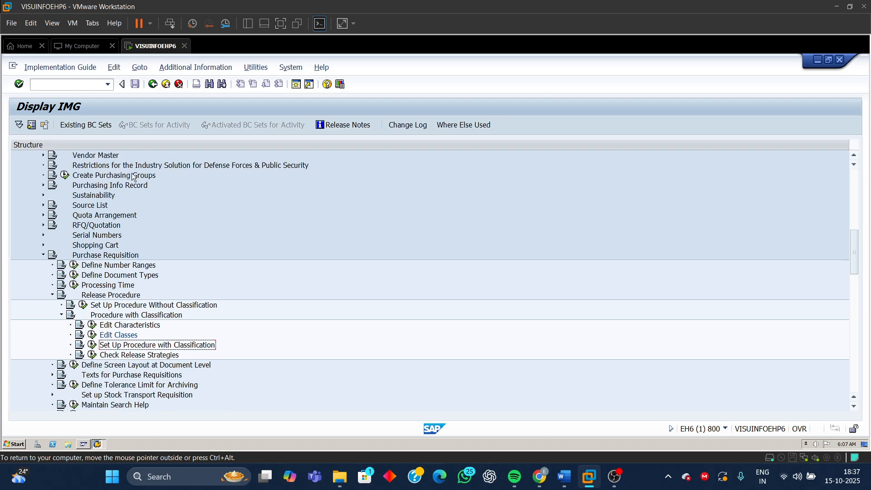
click(86, 156)
click(85, 185)
click(116, 318)
scroll(115, 317, down, 2)
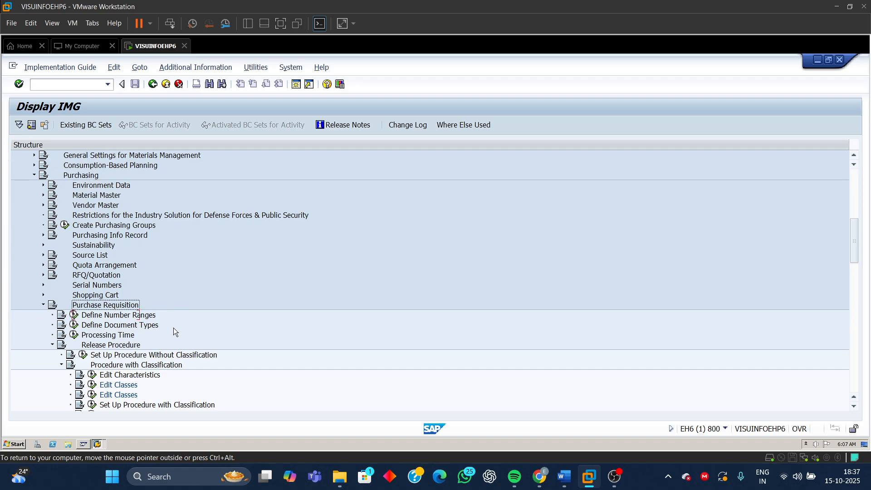
click(120, 318)
click(125, 337)
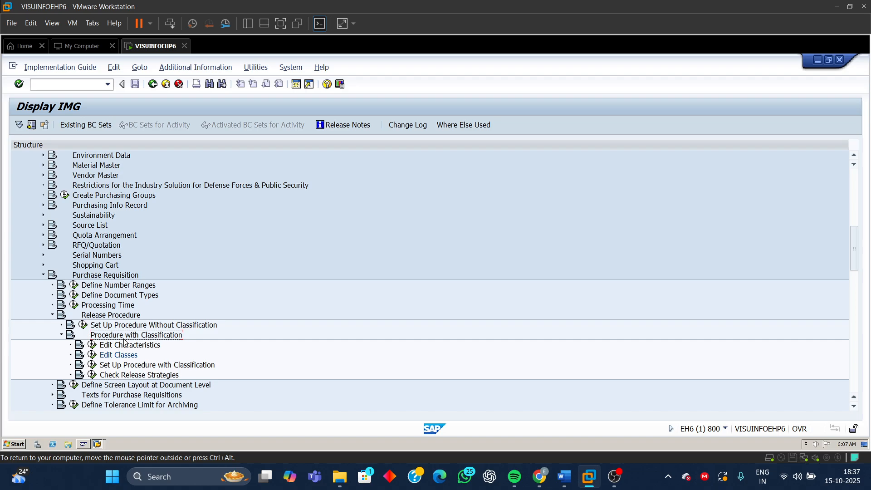
click(109, 367)
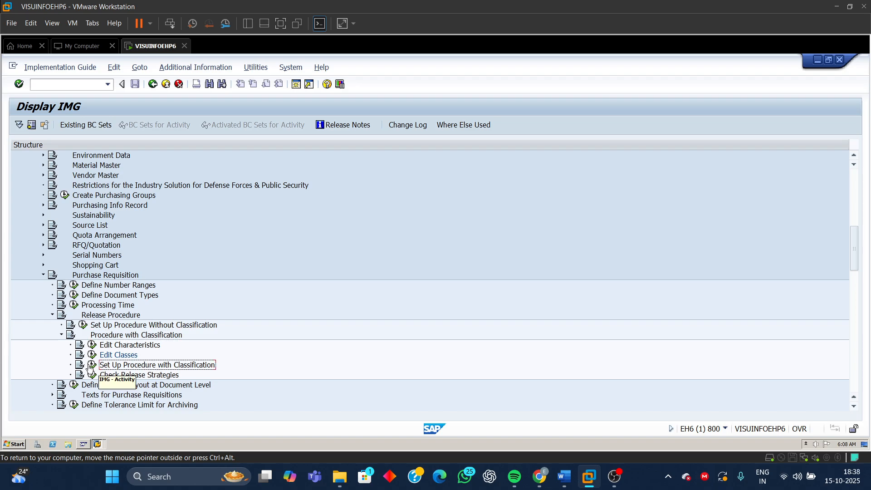
Run Set Up Procedure with Classification and open its Release Groups activity.
click(91, 365)
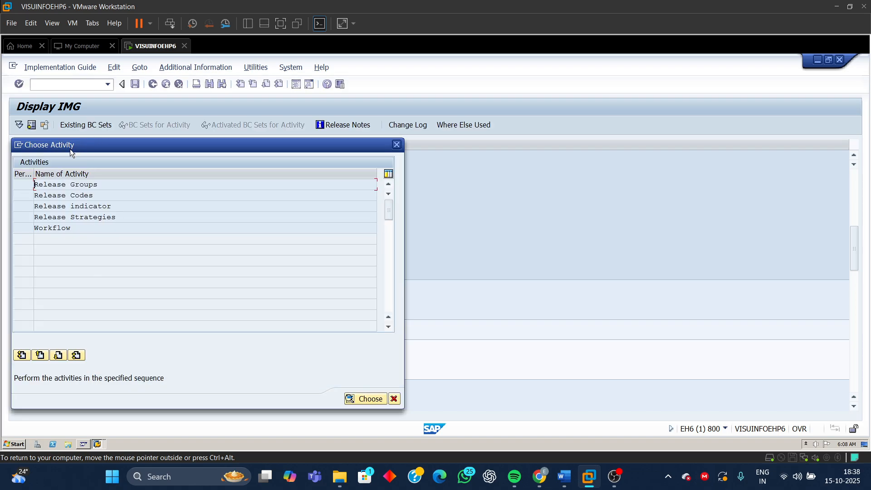
drag(149, 147, 261, 138)
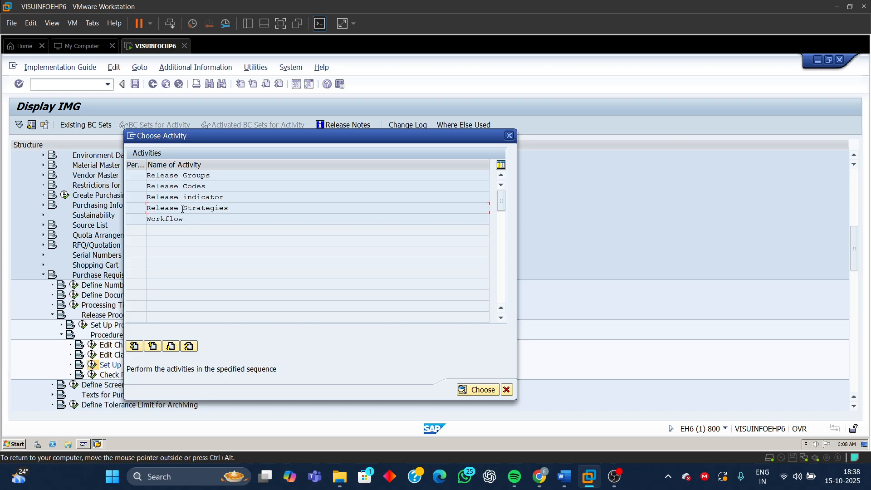
drag(225, 207, 145, 215)
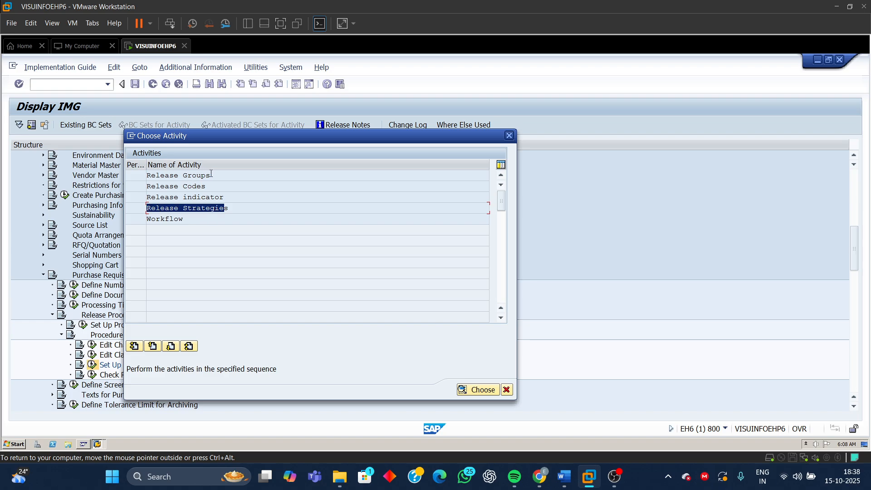
drag(211, 174, 140, 179)
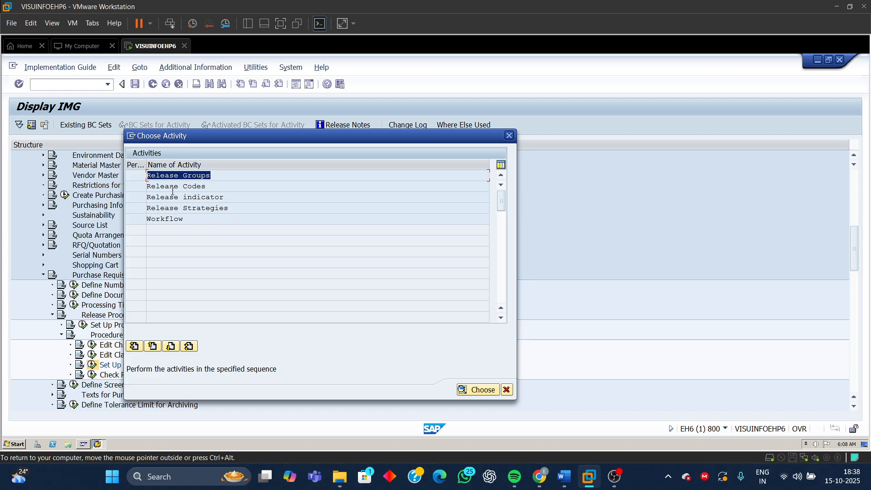
double_click(166, 176)
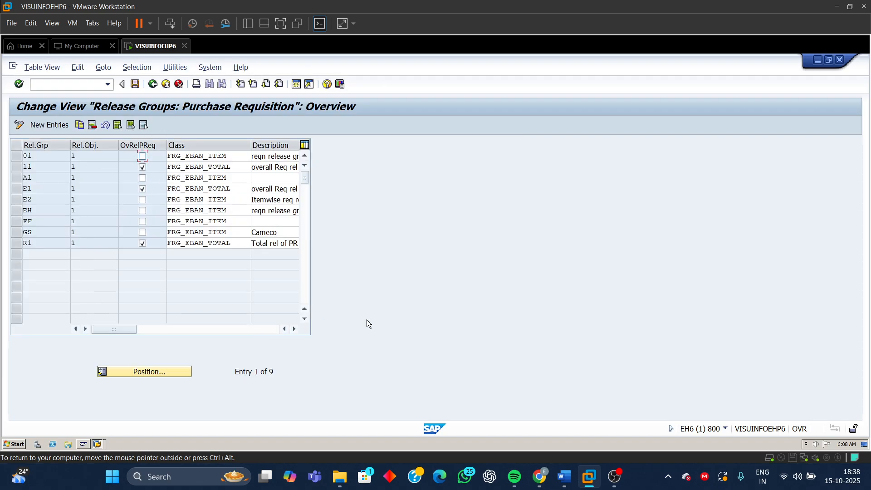
Check in the Word guide which name Step 3.1 gives the release group.
mouse_move(558, 476)
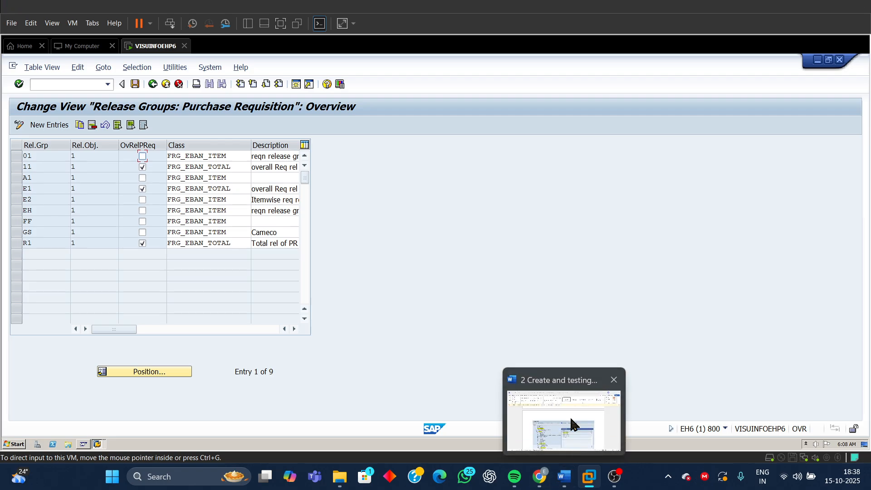
click(569, 415)
scroll(564, 280, up, 5)
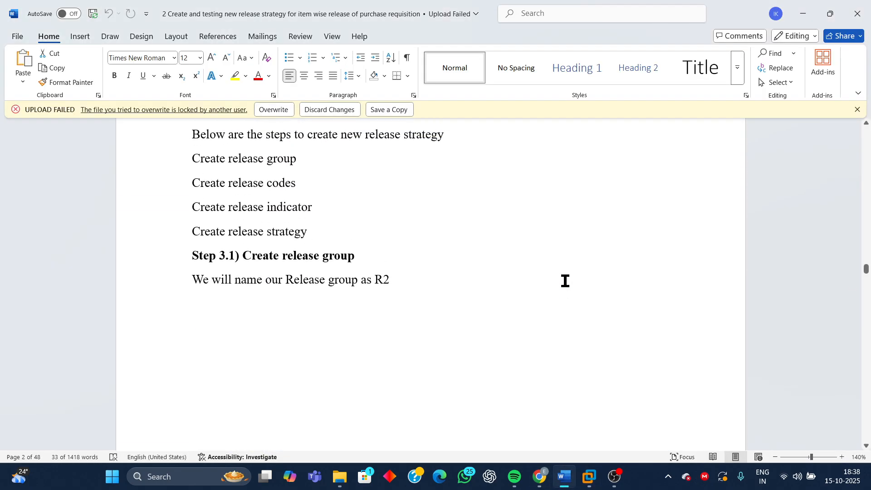
scroll(559, 332, down, 1)
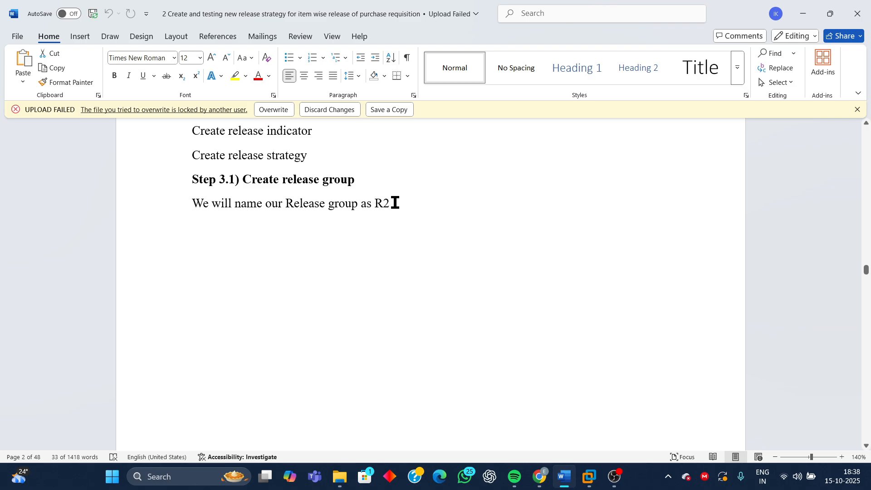
drag(390, 202, 372, 205)
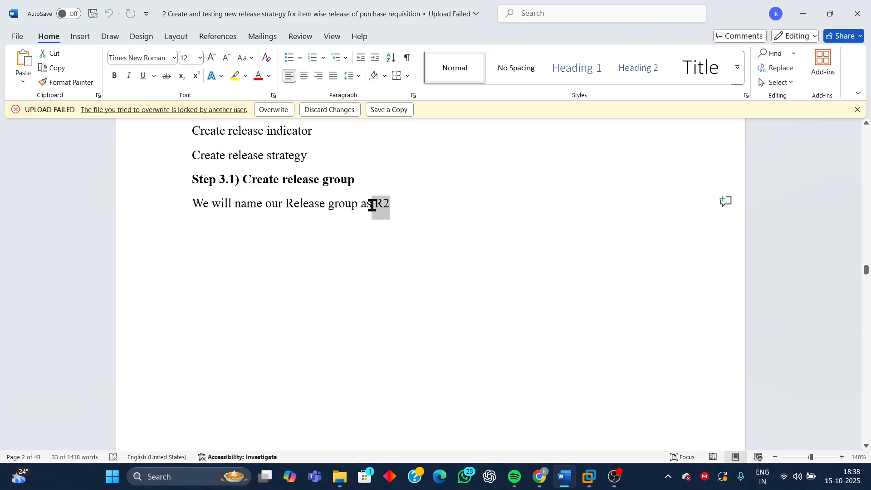
Switch back to SAP and add a new release group R2 assigned to class FRG_EBAN_ITEM.
click(801, 15)
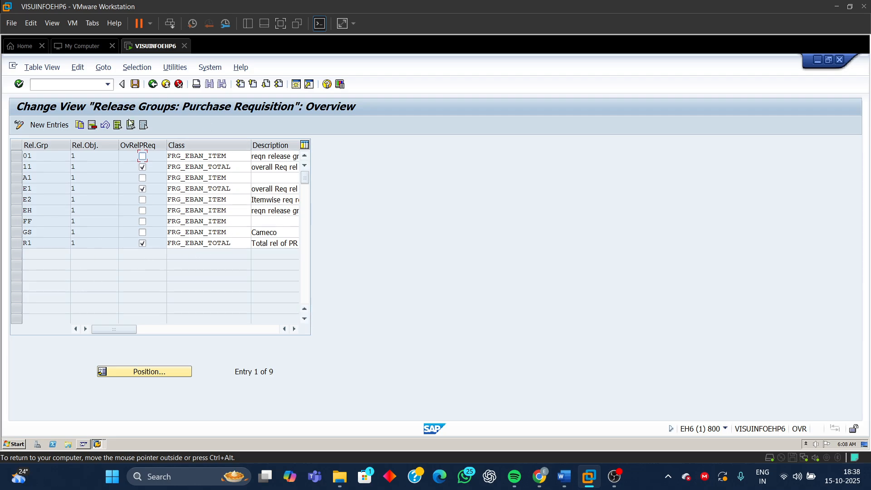
click(49, 125)
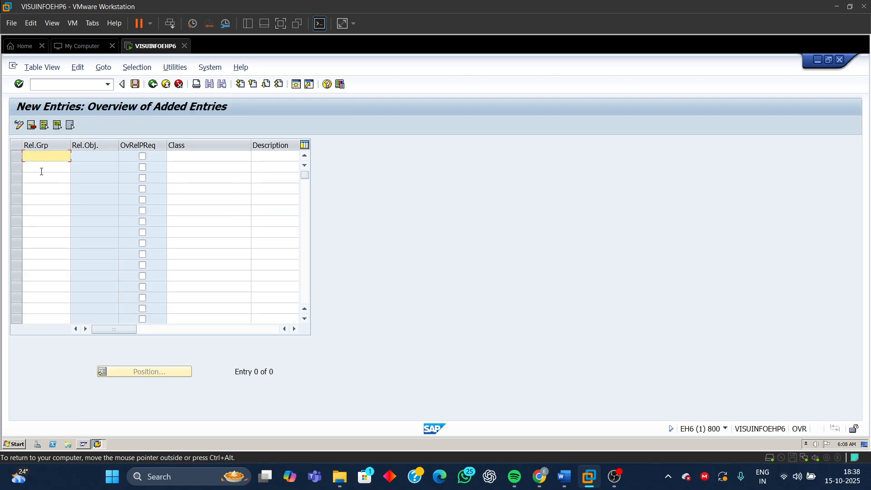
text(R)
click(37, 175)
click(188, 154)
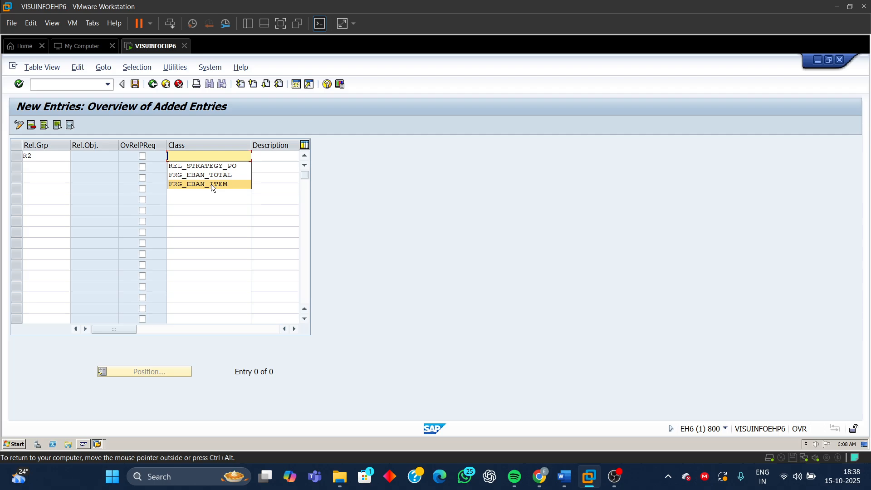
click(210, 184)
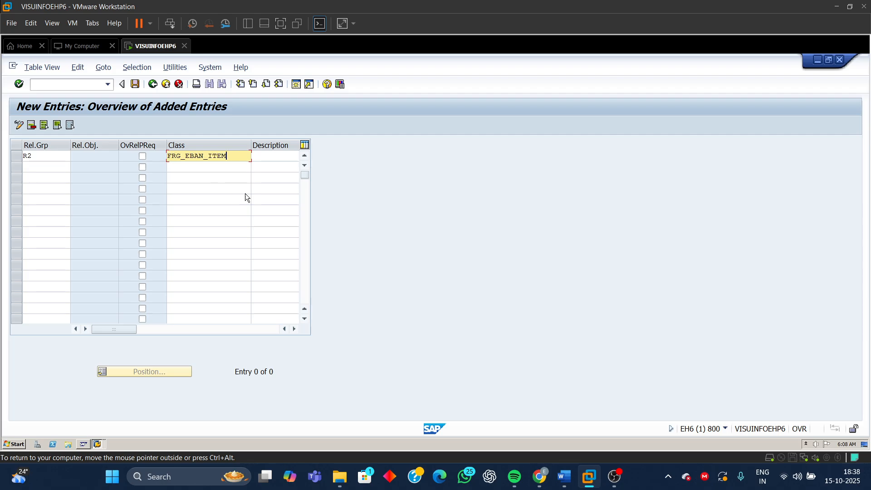
Describe release group R2 as "Itemwise req rel grp" and narrow the Class column to make room for the description.
click(266, 156)
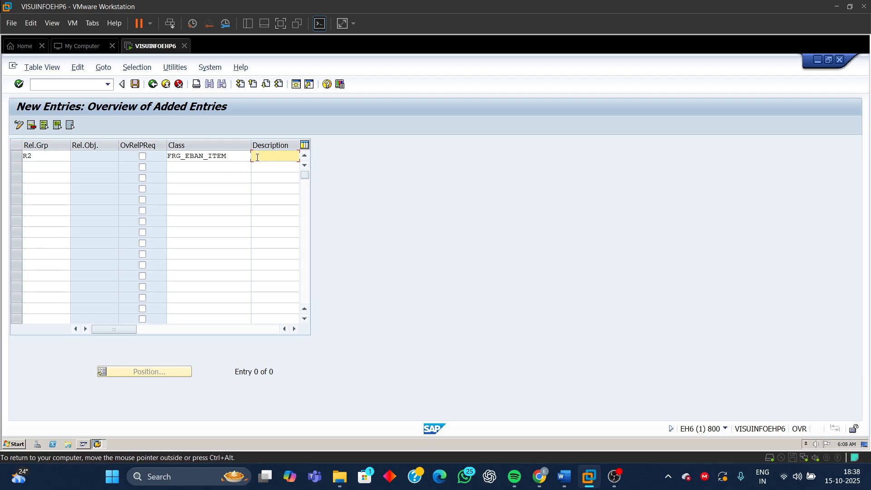
text(Itemwise req rel grp)
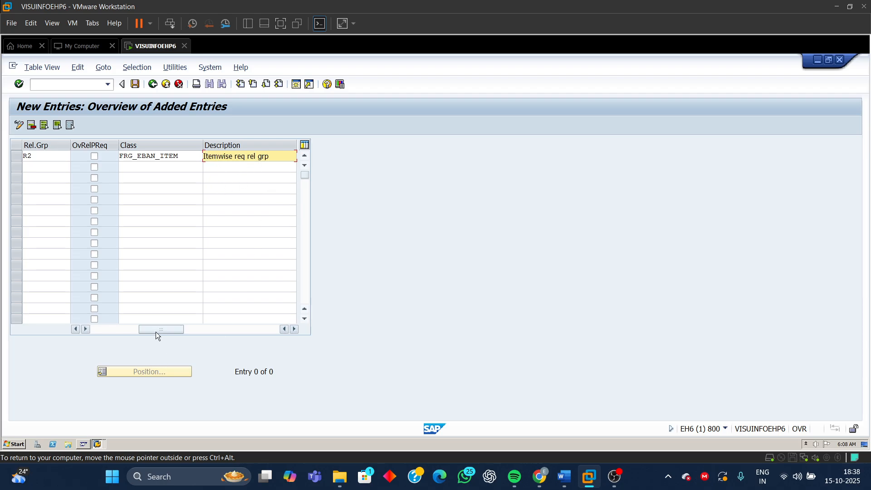
drag(156, 331, 105, 341)
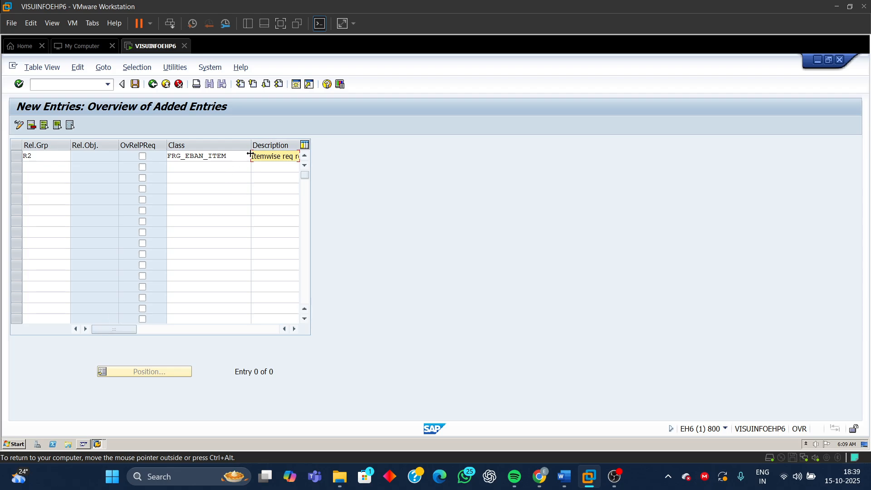
drag(251, 151, 223, 157)
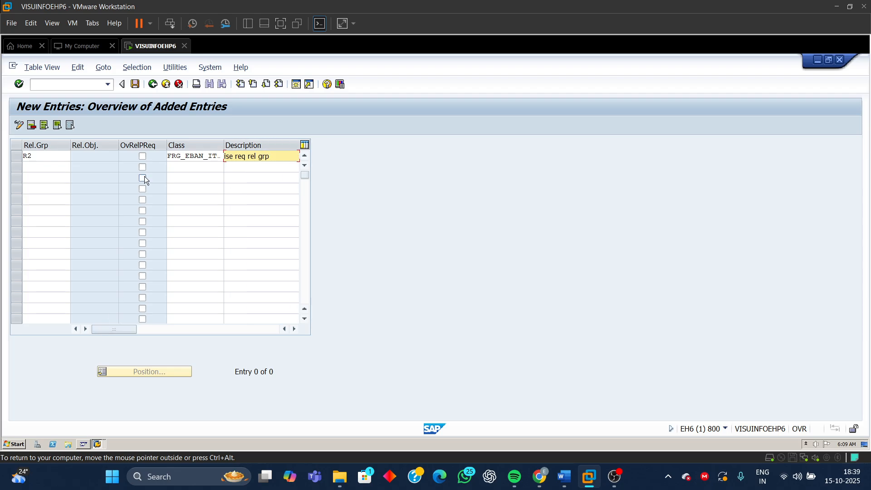
Resize the columns to show the full class name, check release group R2's fields, and save it under the proposed customizing request.
drag(70, 154, 52, 157)
drag(206, 153, 224, 157)
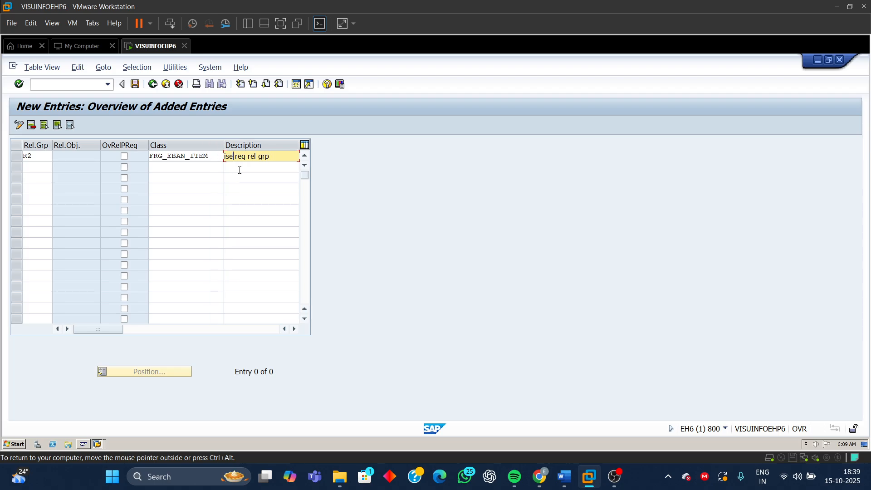
drag(270, 157, 145, 159)
drag(209, 156, 104, 160)
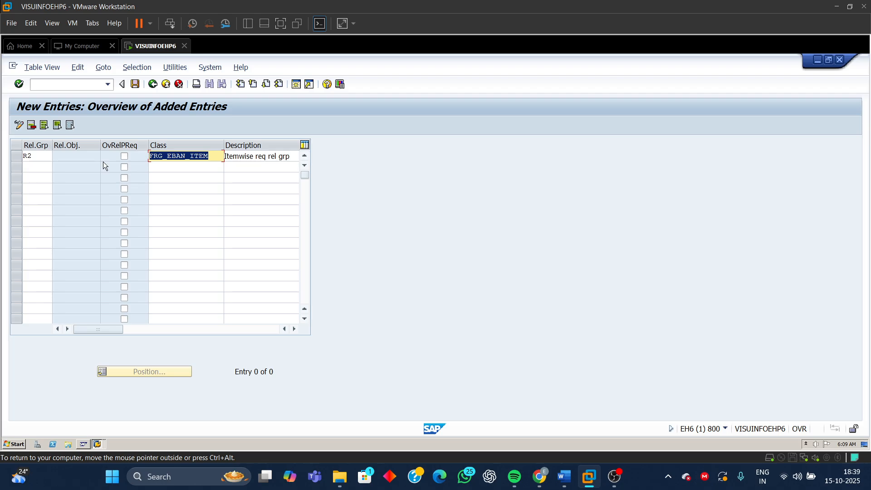
drag(38, 156, 23, 156)
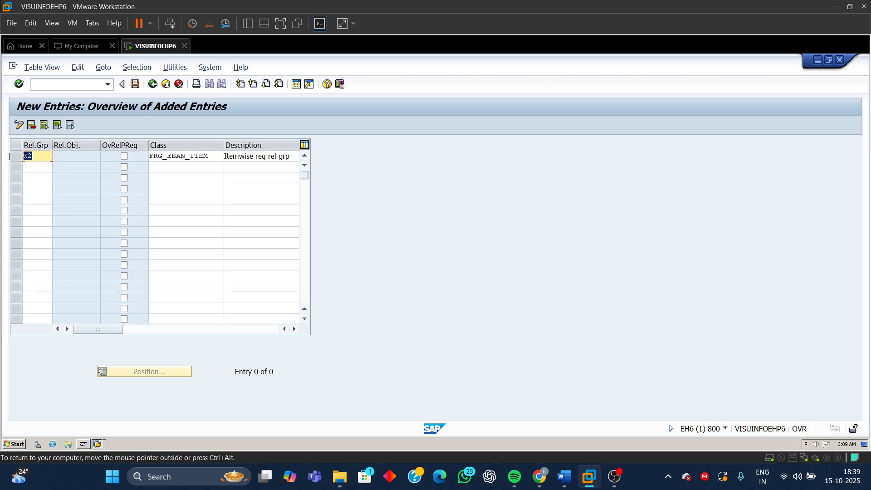
click(135, 84)
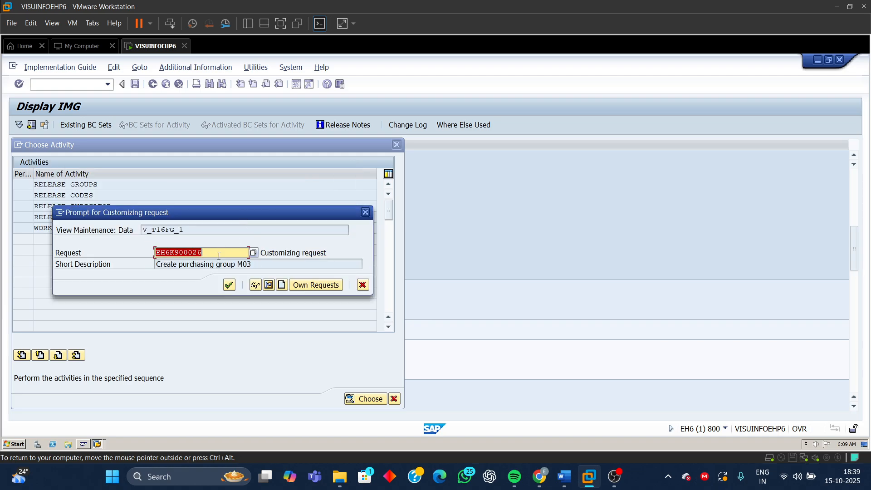
click(229, 284)
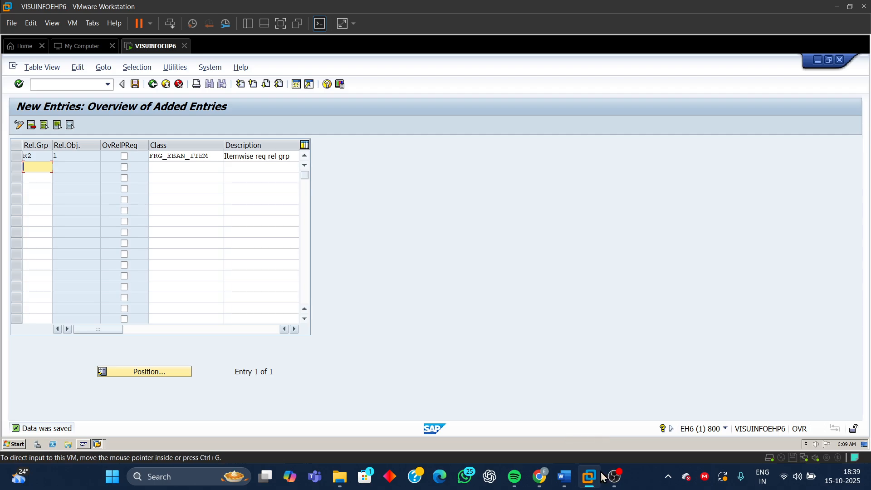
Switch to the Word document and examine the release code instructions and the list of codes required for the strategy.
mouse_move(565, 481)
click(573, 417)
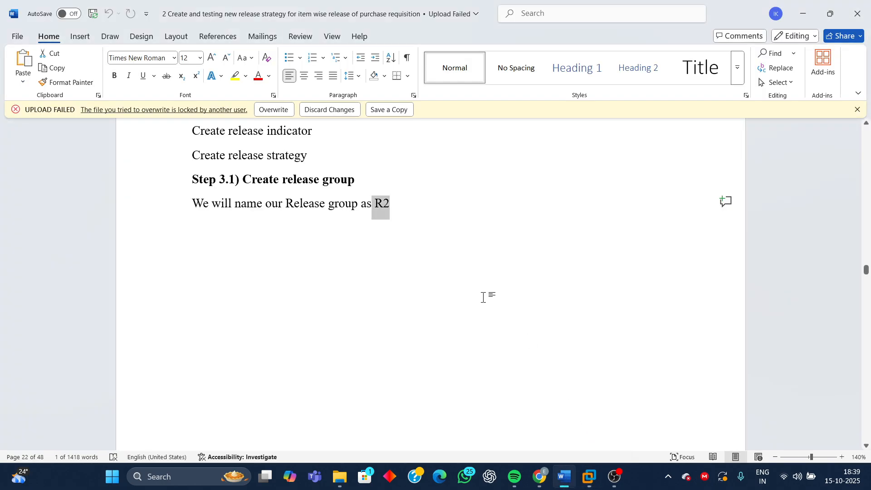
scroll(452, 299, up, 3)
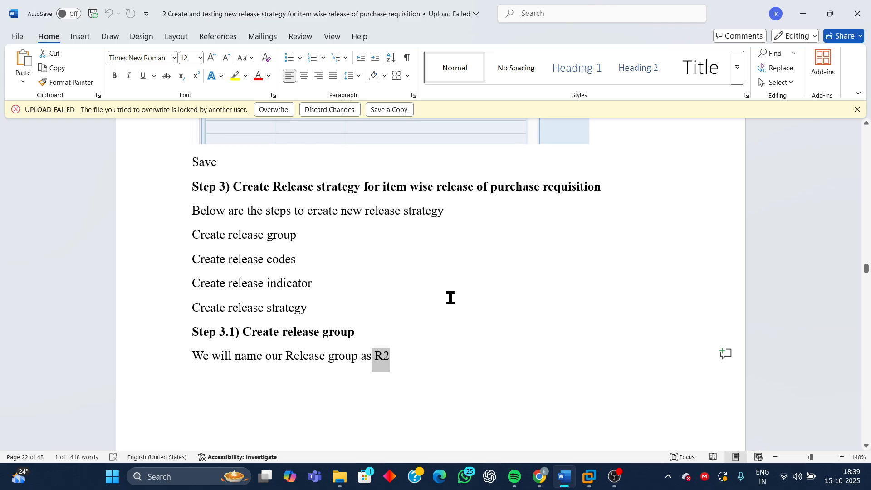
drag(187, 258, 337, 262)
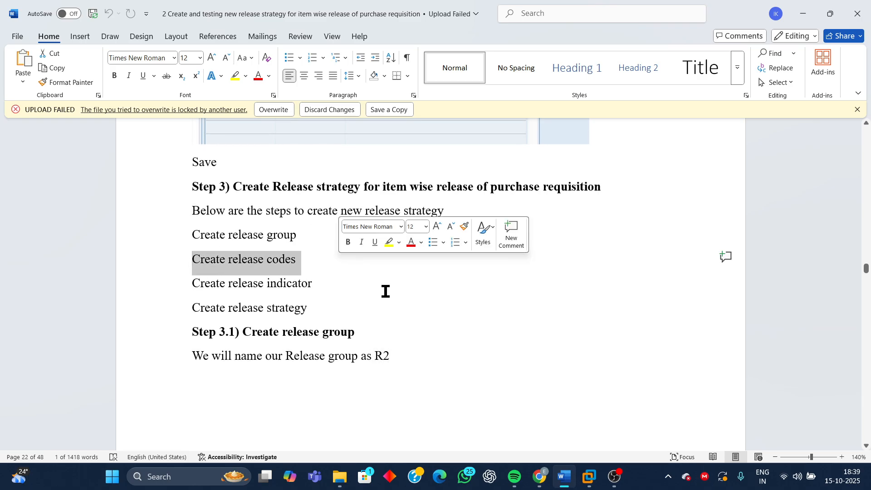
scroll(519, 352, down, 15)
scroll(524, 371, down, 8)
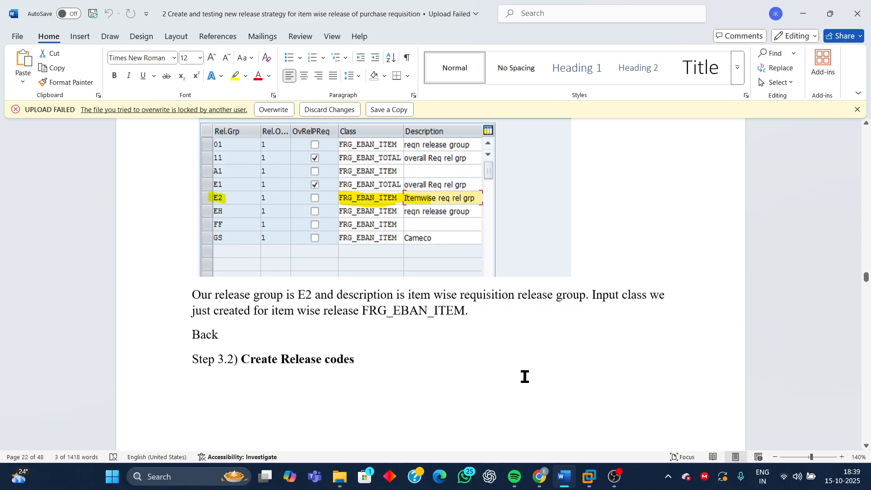
scroll(523, 370, up, 3)
scroll(526, 376, down, 5)
scroll(528, 381, down, 2)
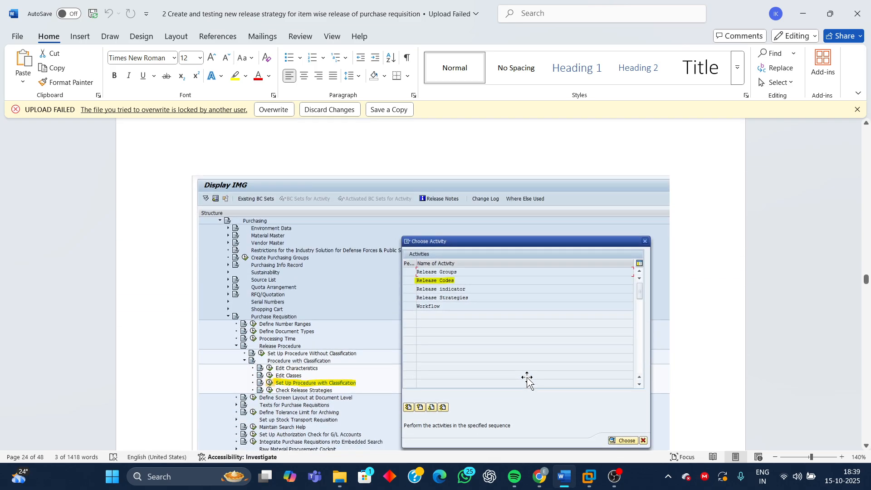
drag(867, 280, 865, 125)
scroll(667, 313, down, 3)
scroll(667, 321, down, 3)
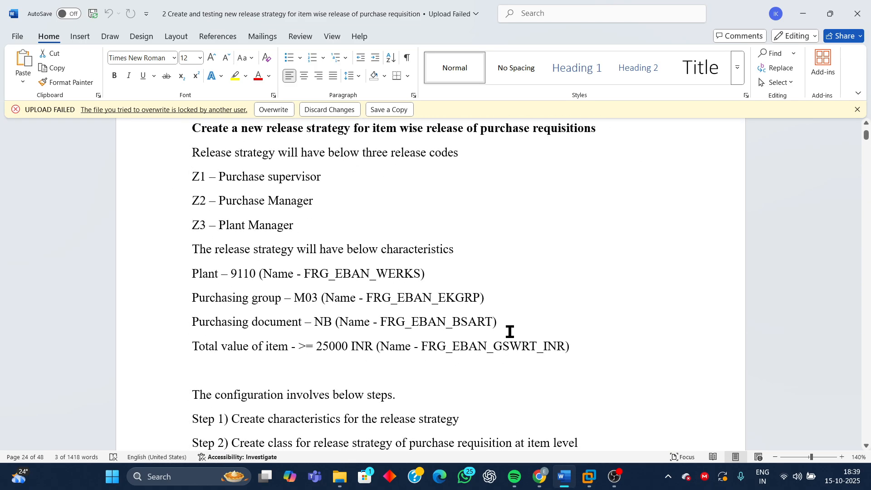
Switch back to SAP in VMware and check release group R2's class and description in the release groups overview.
mouse_move(596, 481)
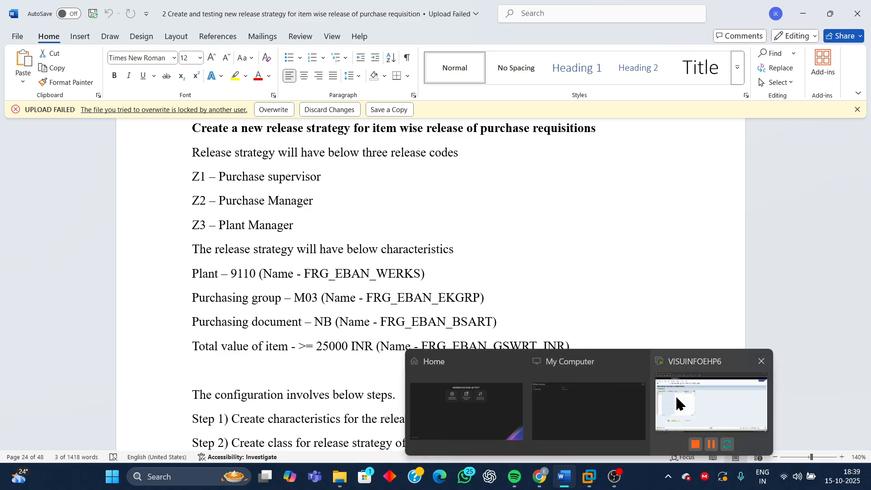
click(675, 395)
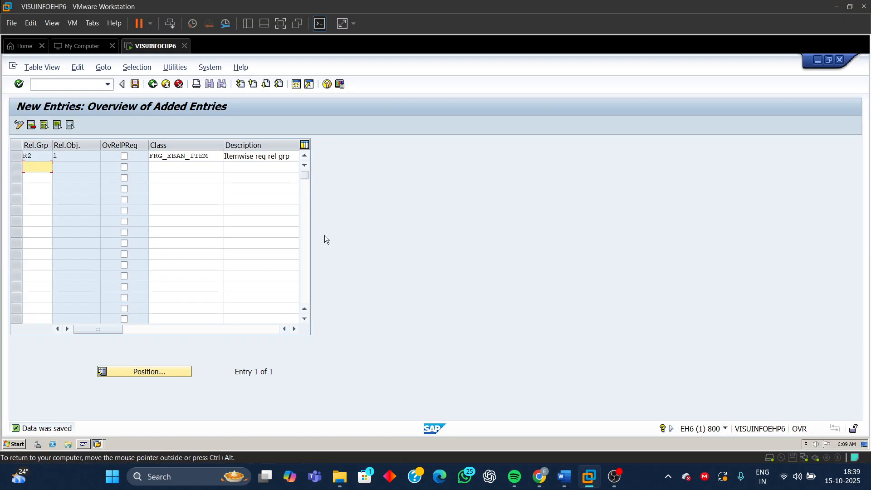
click(152, 88)
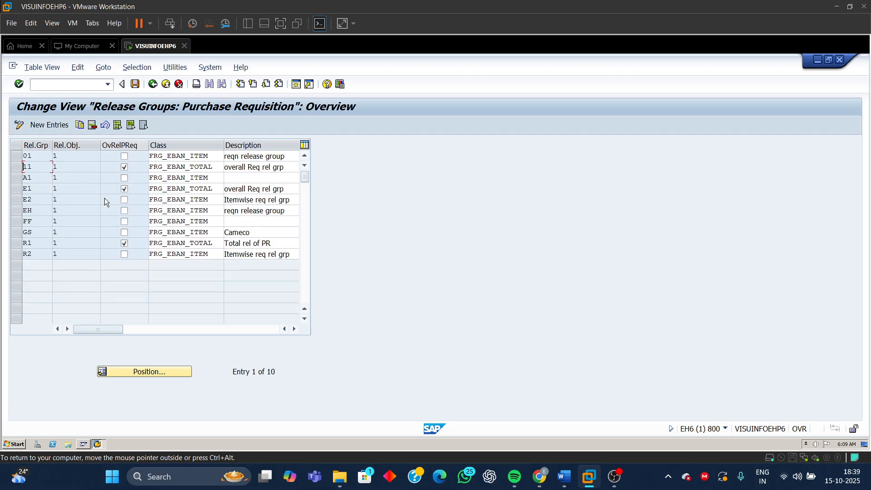
click(20, 254)
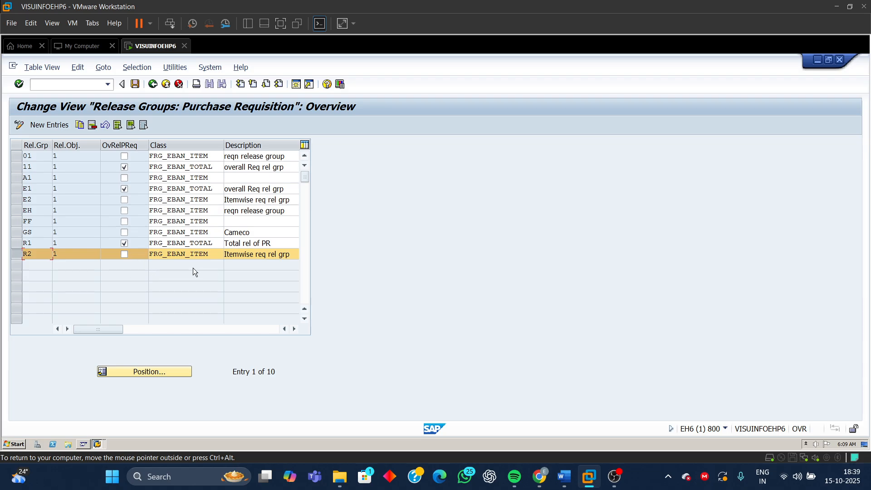
click(30, 257)
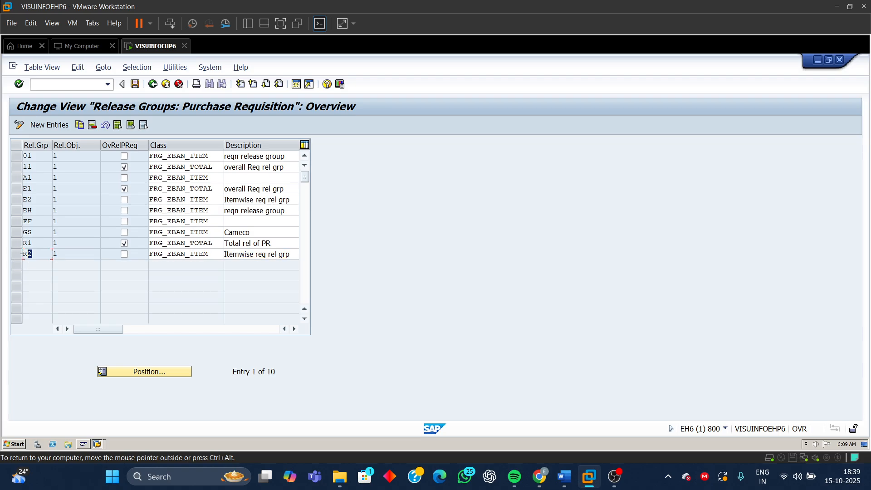
key(Tab)
key(Tab)
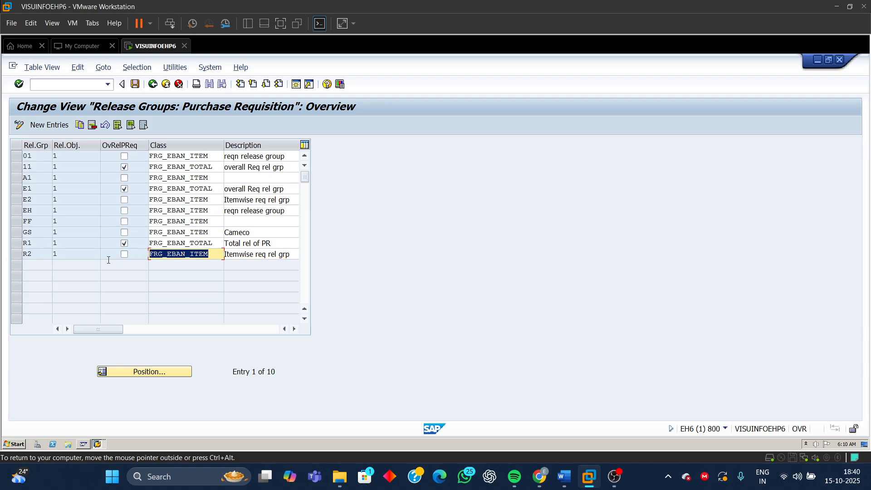
click(253, 254)
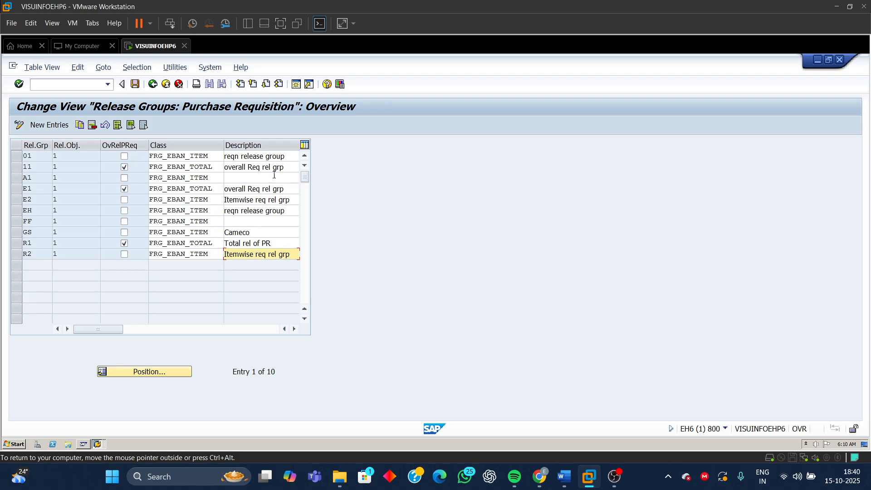
Leave the release groups overview and open the Release Codes activity.
click(154, 84)
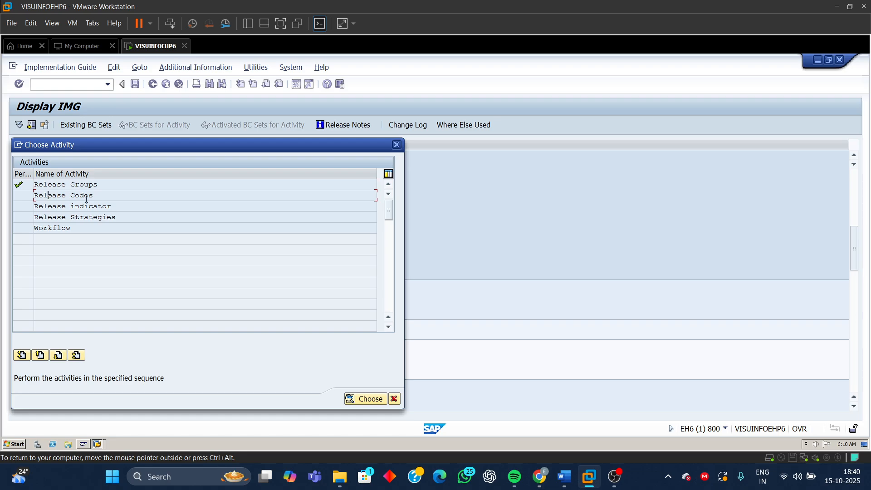
drag(95, 195, 8, 201)
double_click(64, 196)
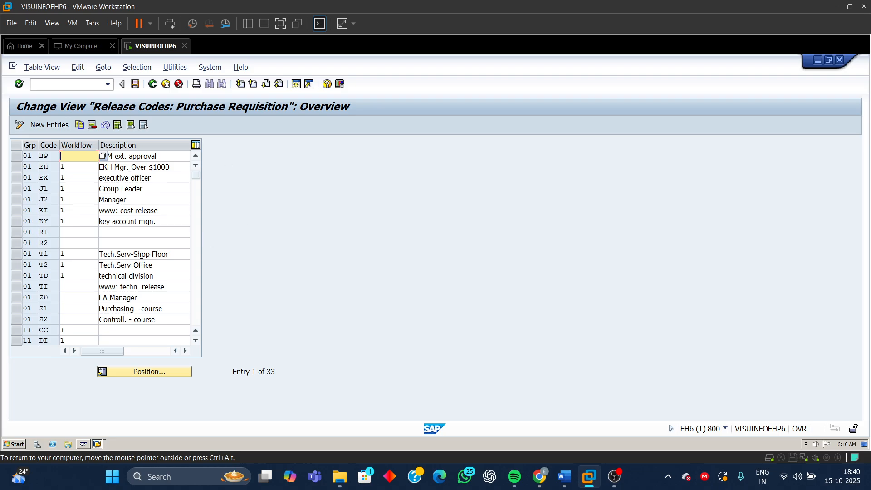
Create a new release code entry with group R2, code Z1 and description Purchase supervisor.
click(53, 125)
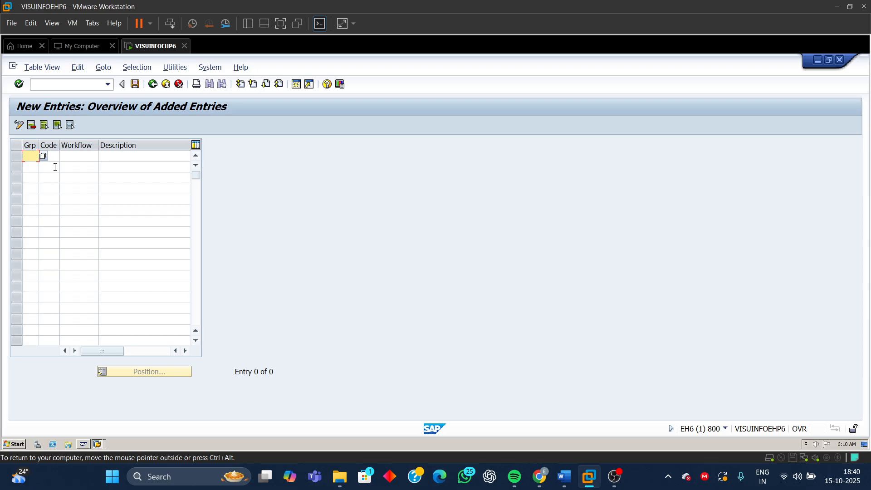
click(34, 183)
key(Tab)
text(Z1)
click(133, 157)
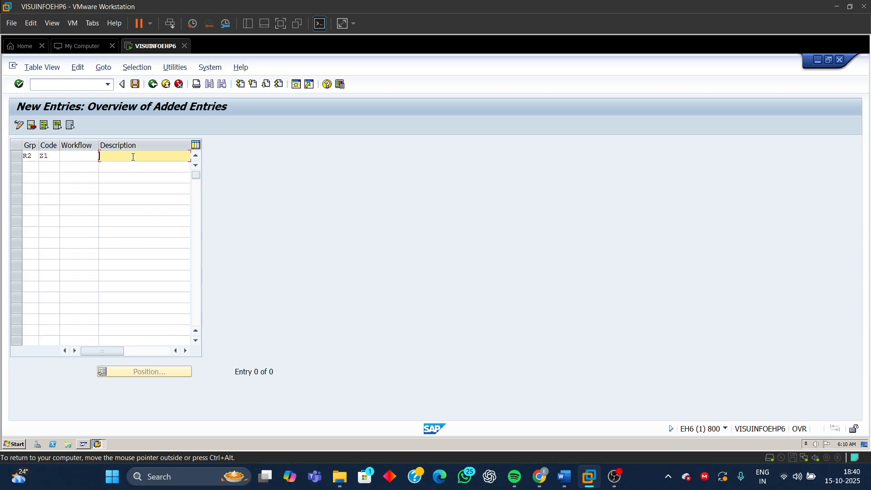
click(125, 154)
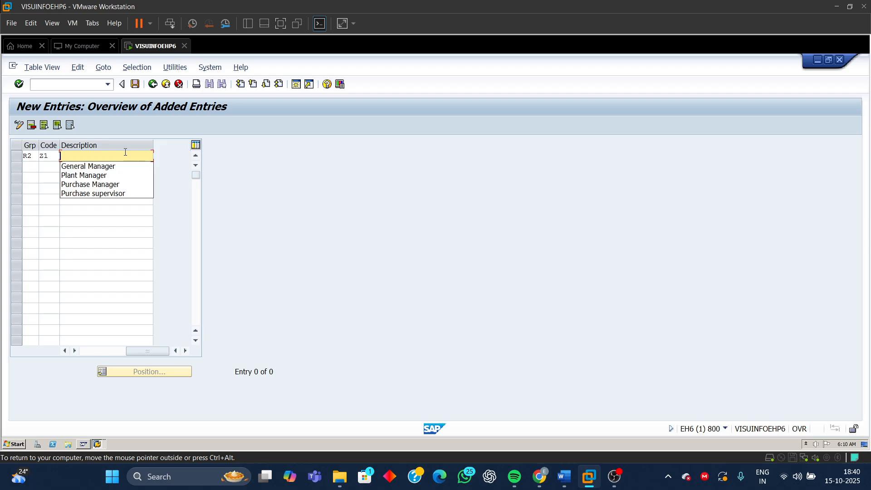
click(93, 194)
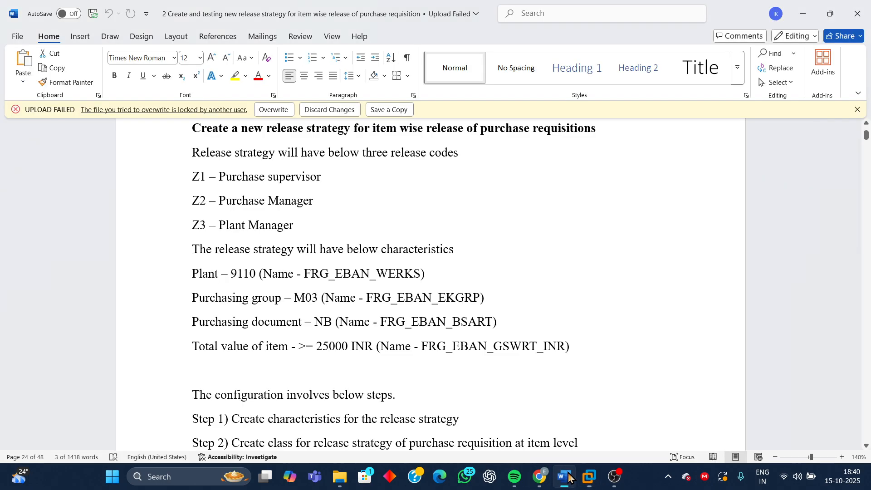
Switch to the Word document to check the three release codes' descriptions, and return to SAP.
click(563, 476)
drag(191, 176, 311, 221)
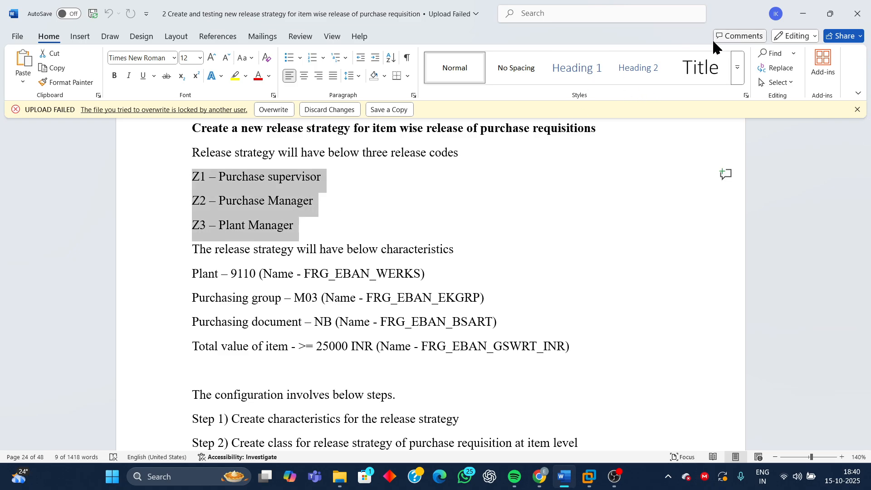
click(801, 13)
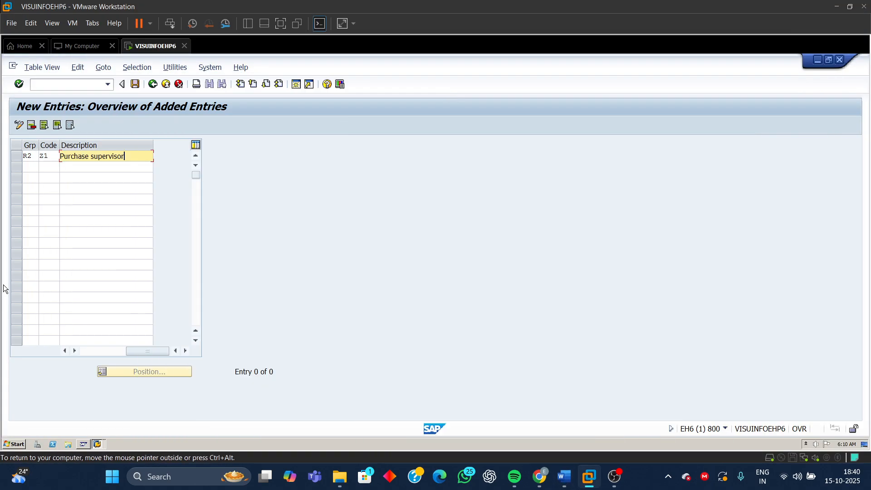
Fill the second release code row with group R2, code Z2 and description Purchase Manager.
click(33, 170)
text(R2)
click(52, 168)
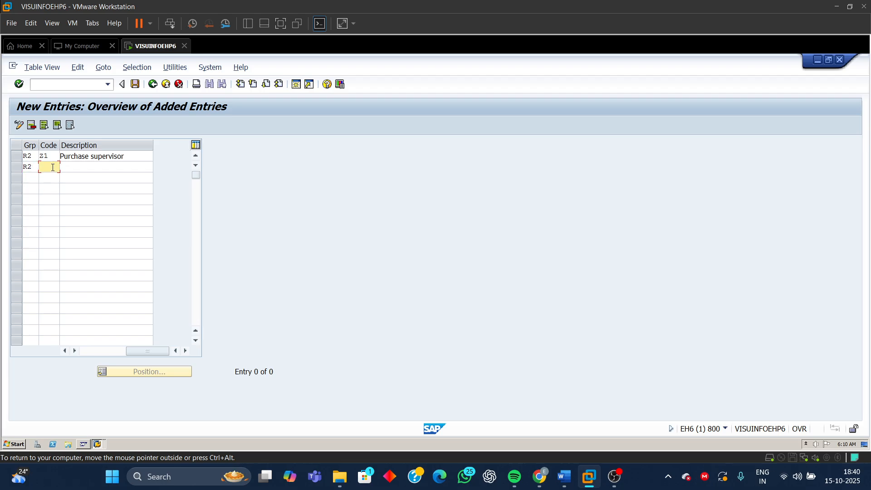
text(Z2)
click(71, 171)
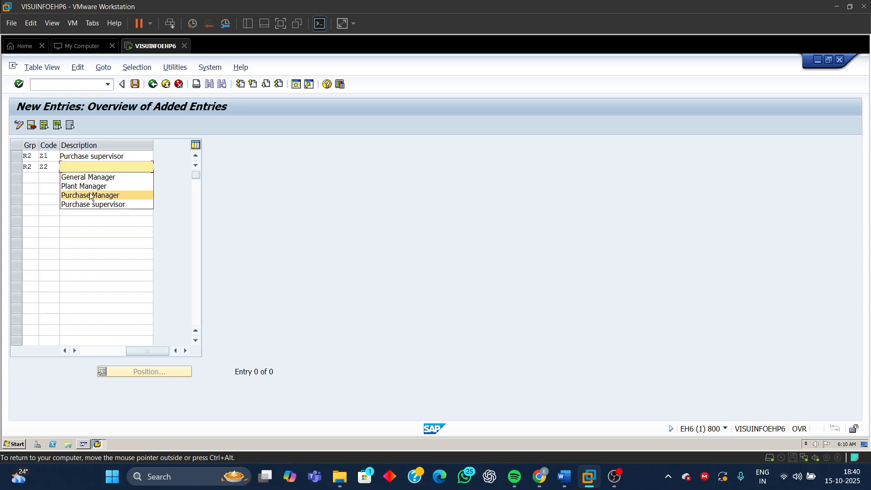
click(91, 195)
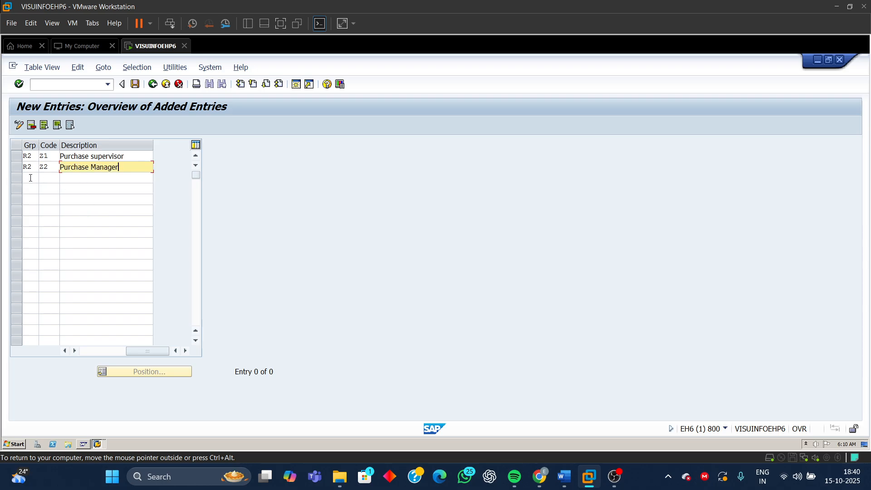
Fill the third release code row with group R2, code Z3 and description Plant Manager.
click(29, 178)
text(R)
click(28, 205)
click(56, 178)
text(Z3)
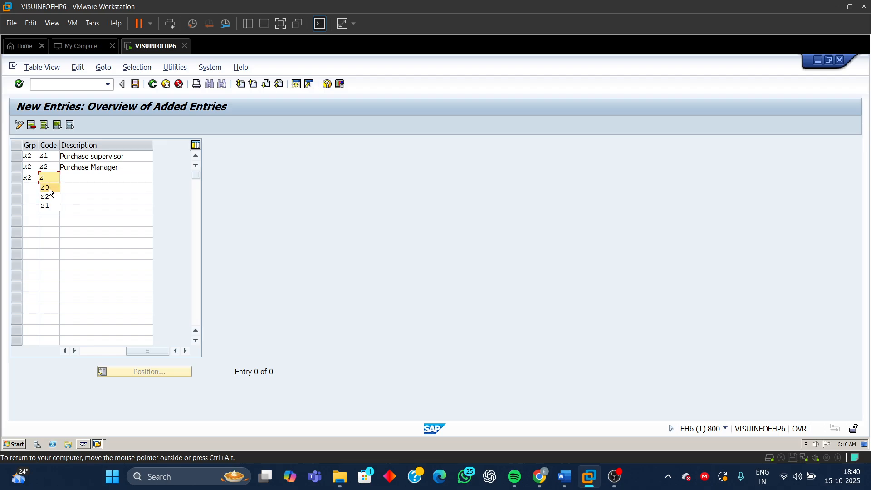
click(76, 181)
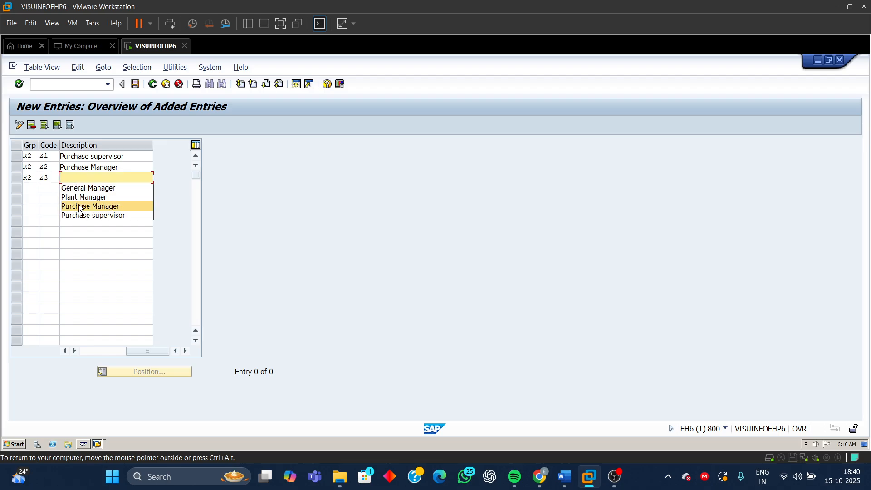
click(79, 198)
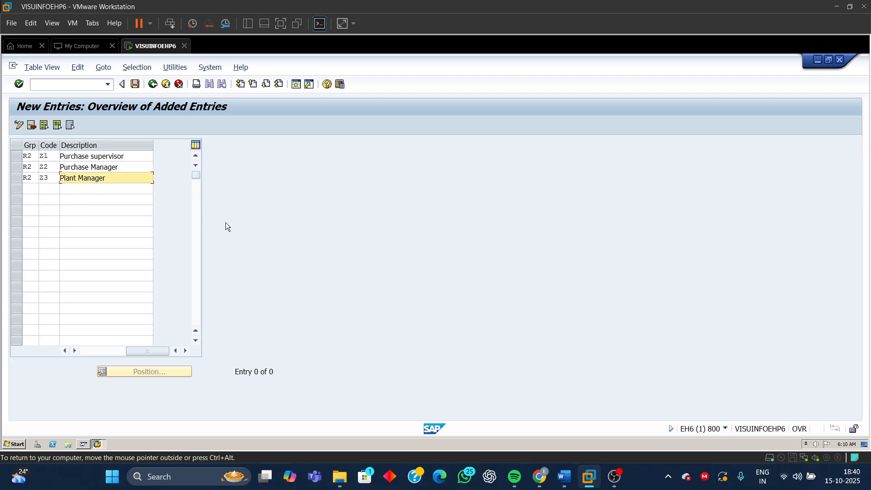
Save the new R2 release codes under the proposed customizing request.
key(Return)
click(132, 84)
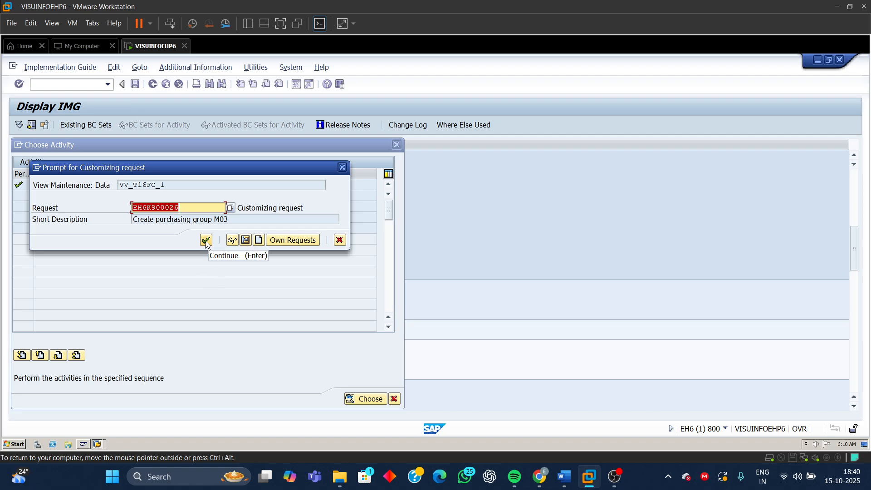
click(205, 241)
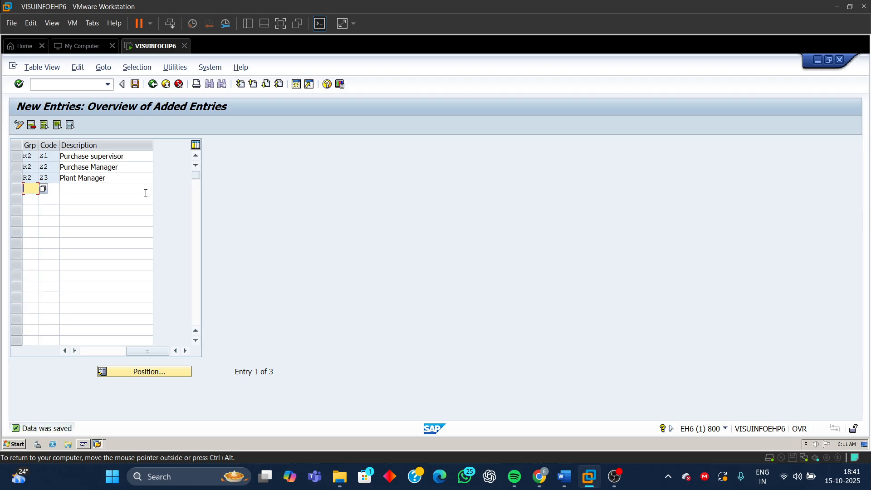
click(30, 166)
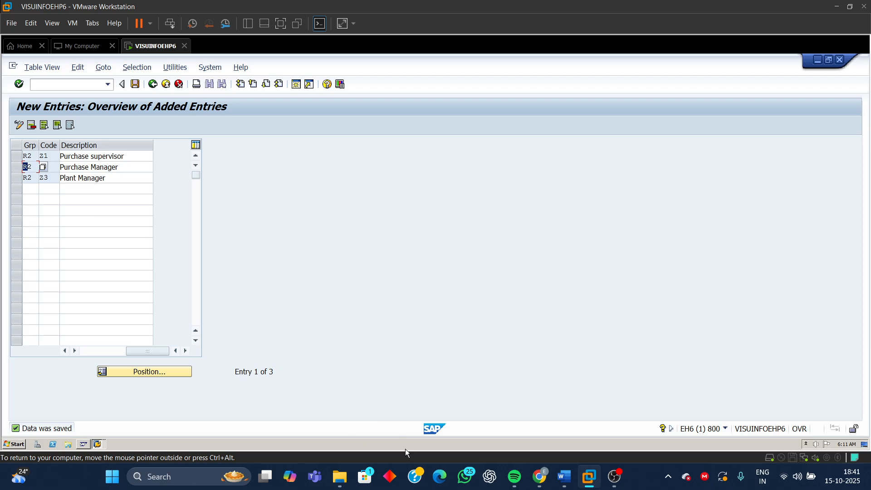
Switch to the Word document, review configuration steps 3.1 to 3.3 of the release strategy, and return to SAP.
mouse_move(564, 476)
click(572, 412)
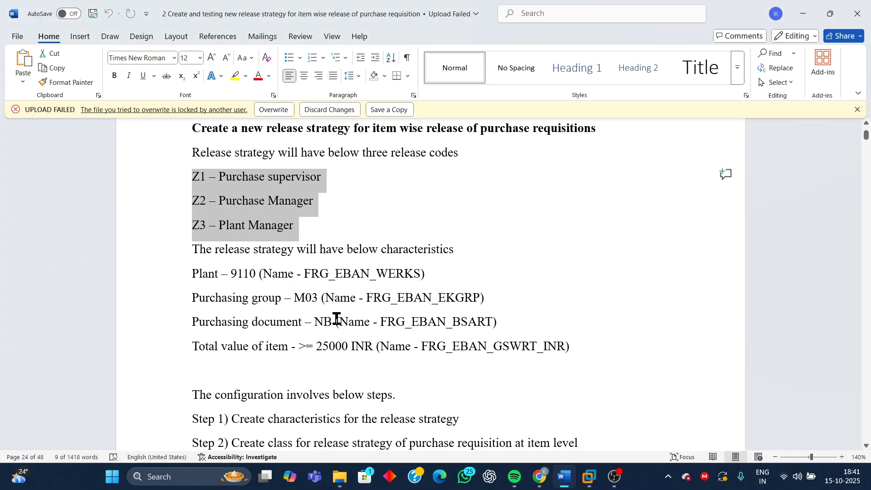
scroll(281, 326, down, 3)
scroll(225, 313, down, 3)
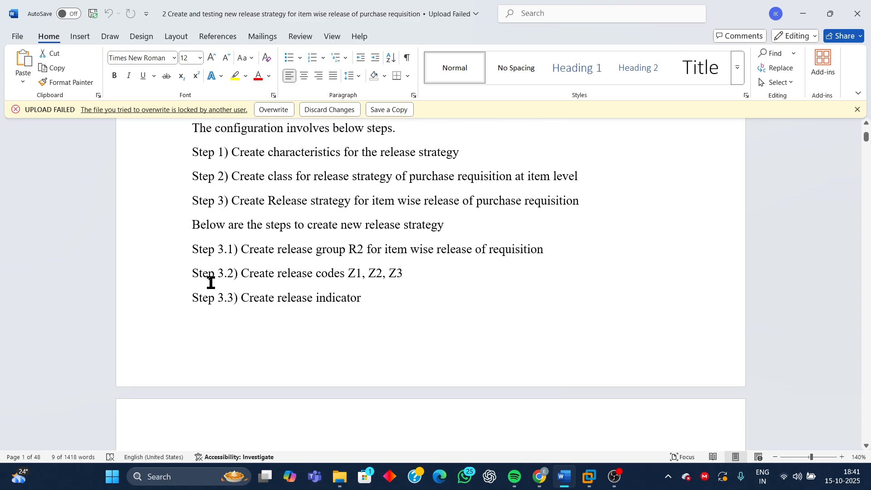
drag(194, 249, 414, 304)
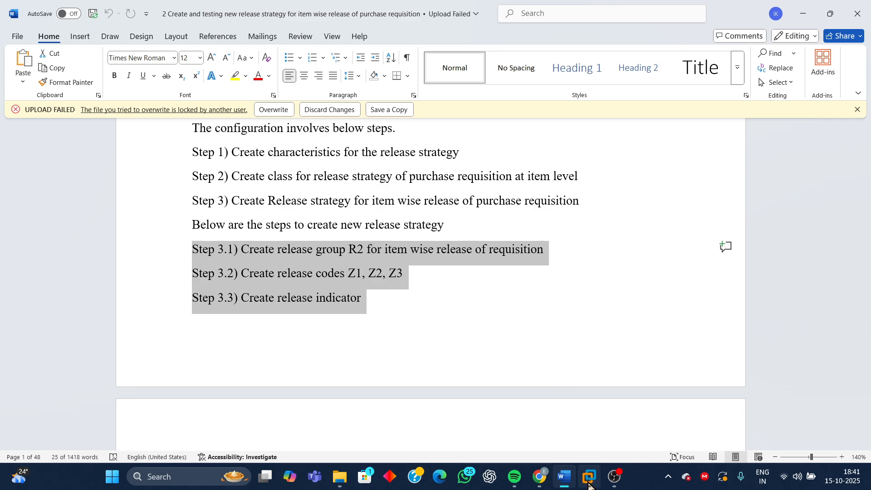
mouse_move(588, 484)
click(673, 401)
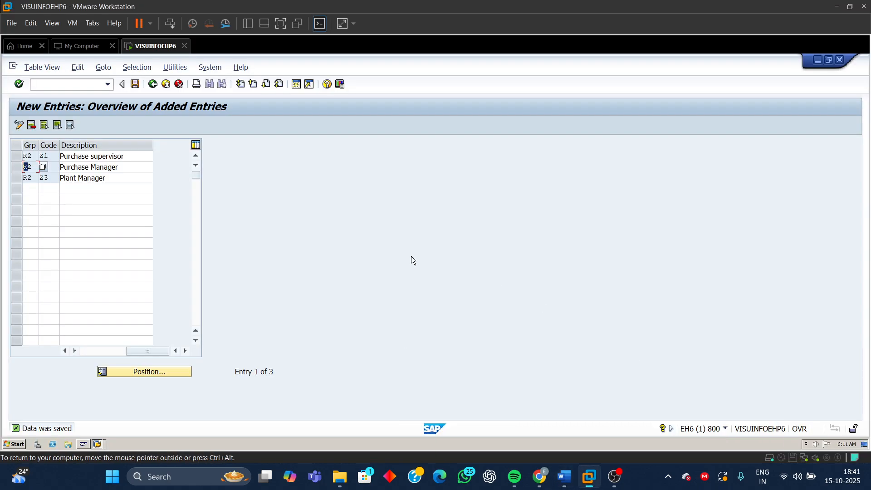
Return to the release codes overview and check the group R2 entries Z1, Z2 and Z3.
click(153, 84)
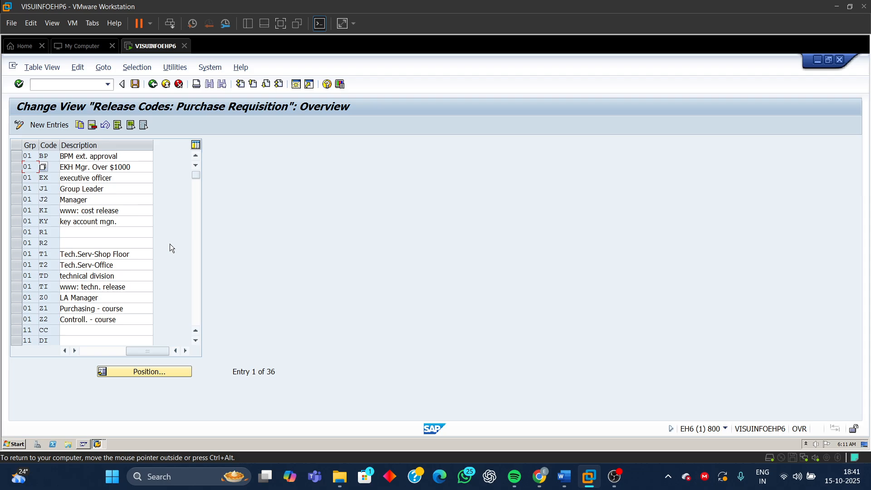
click(196, 279)
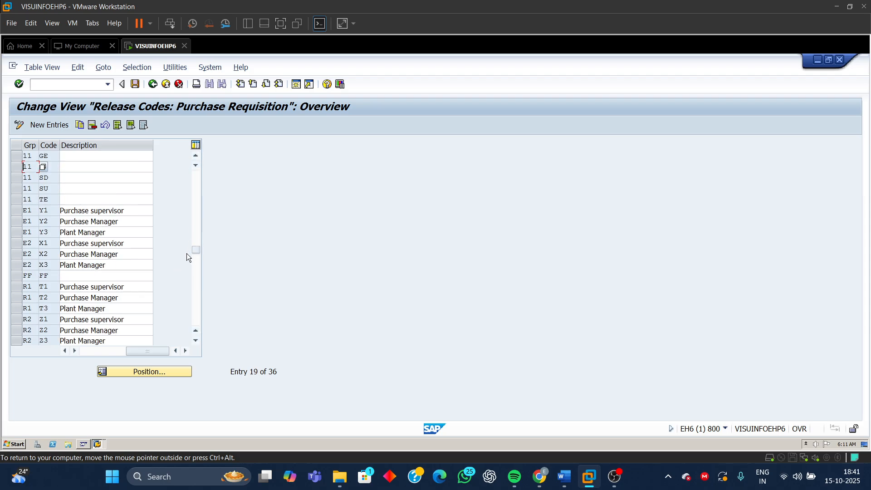
click(197, 343)
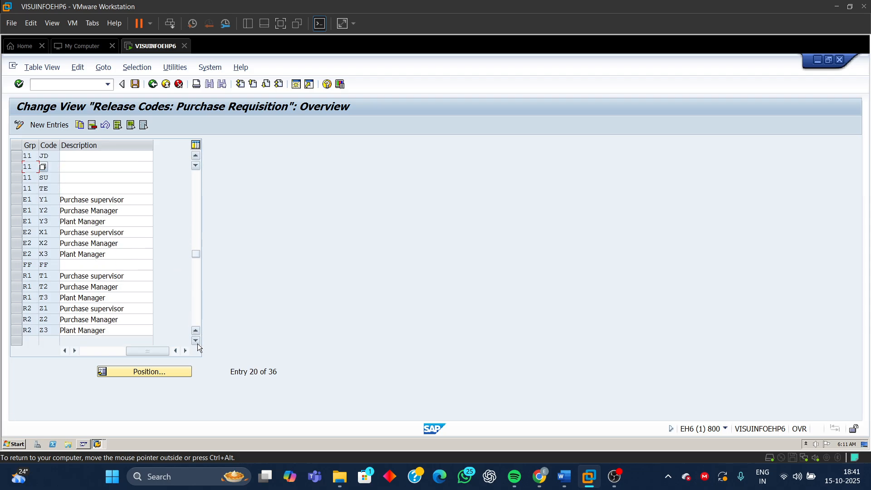
click(20, 312)
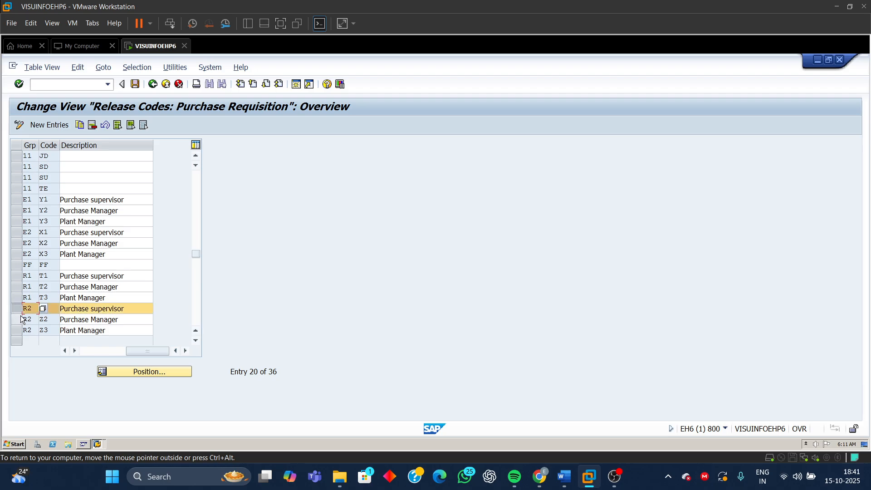
click(20, 319)
click(19, 330)
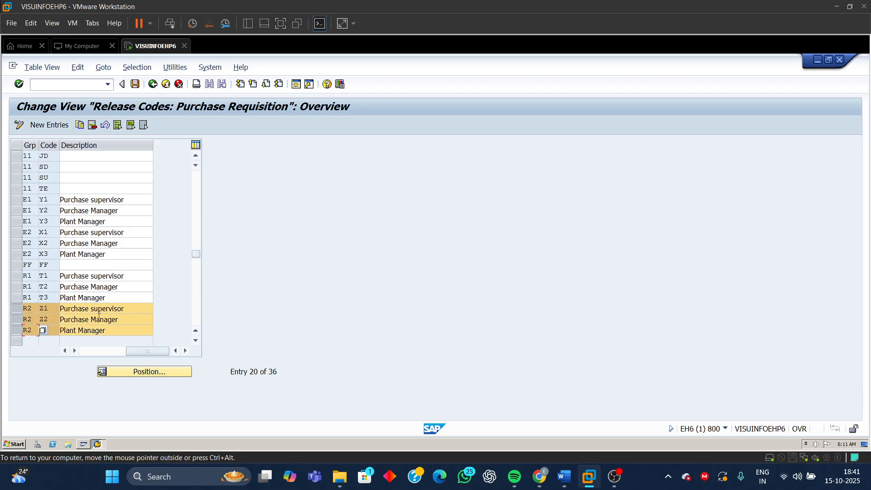
click(111, 331)
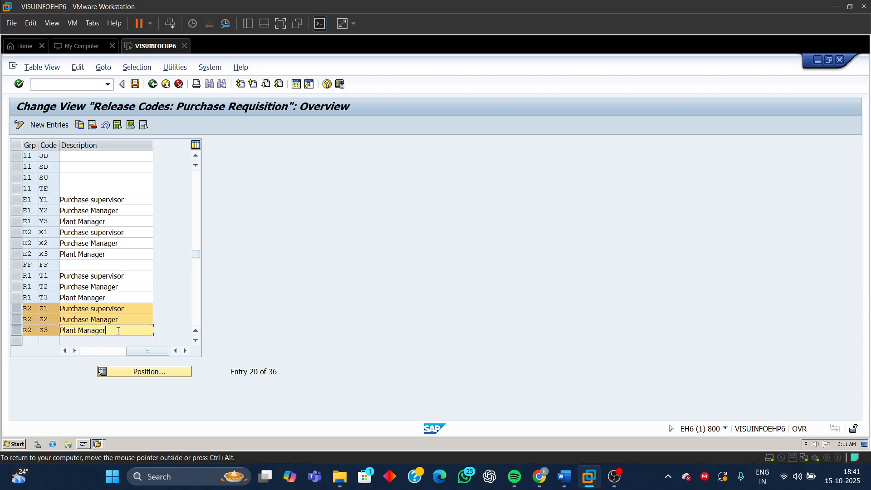
Leave the release codes overview and open the Release indicator activity.
click(152, 85)
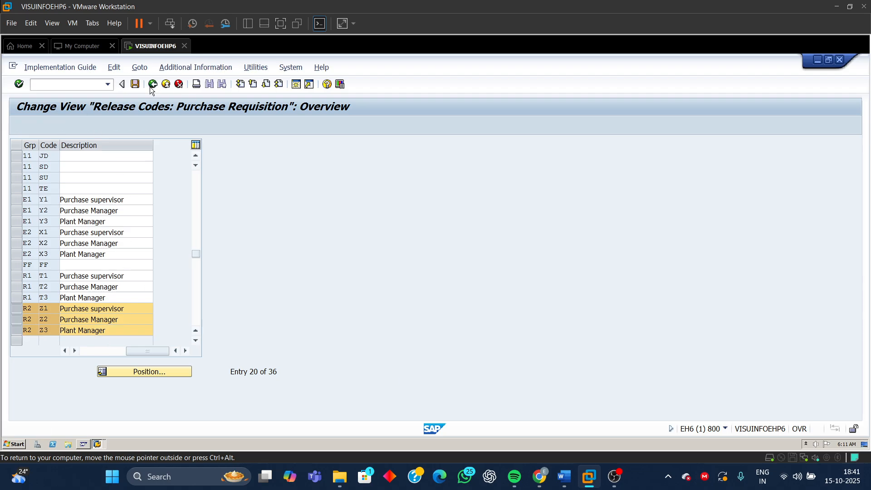
drag(120, 209, 34, 207)
double_click(54, 206)
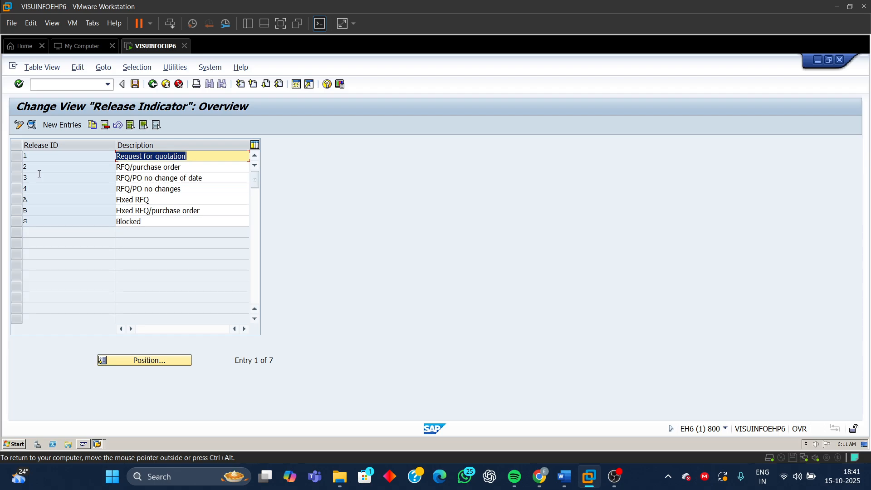
Examine the release IDs S, 1 and 2 and their descriptions in the release indicator overview.
click(43, 221)
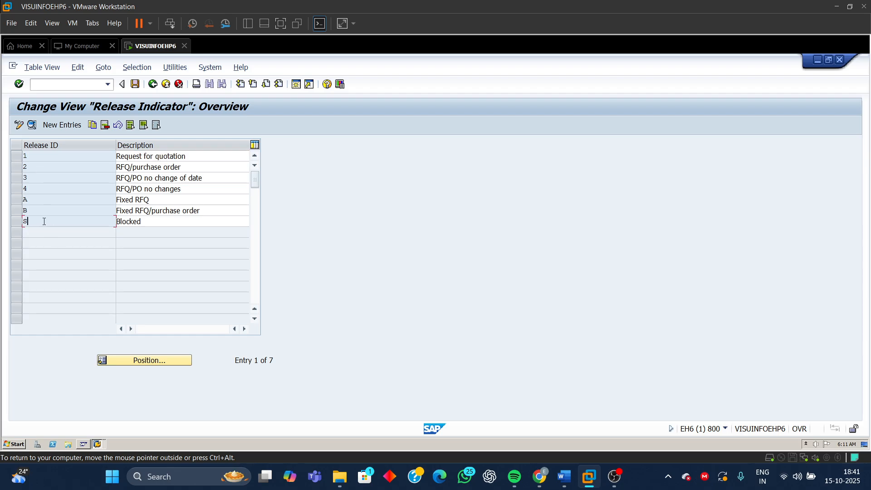
click(144, 219)
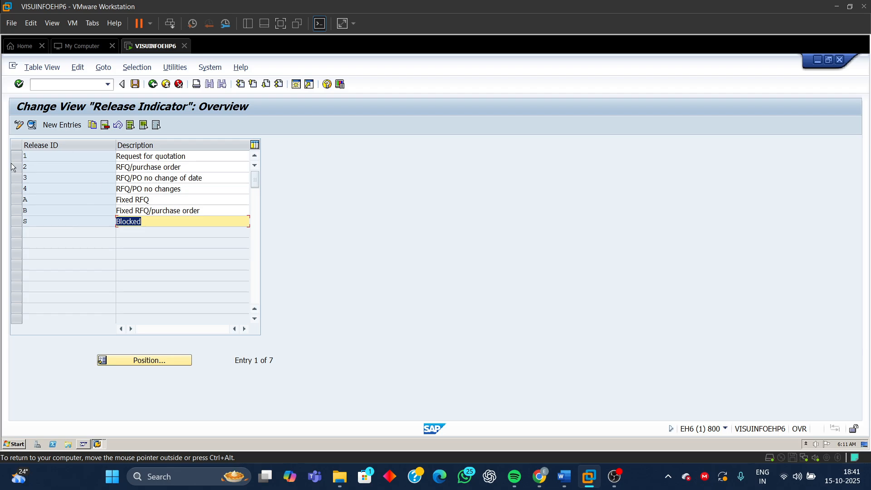
click(32, 156)
click(211, 155)
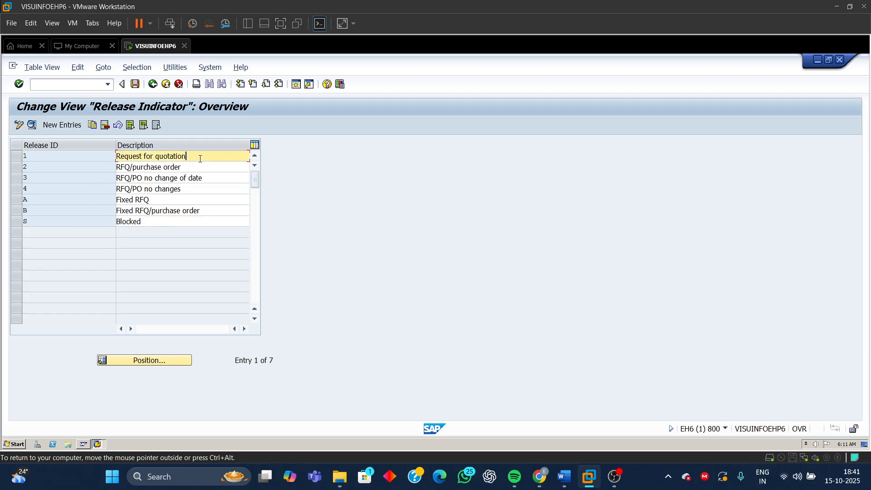
click(40, 166)
double_click(28, 167)
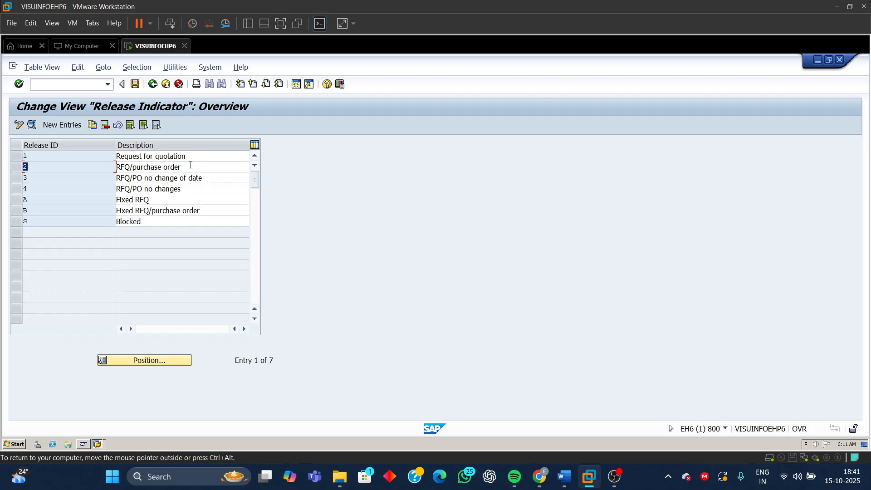
drag(190, 166, 66, 172)
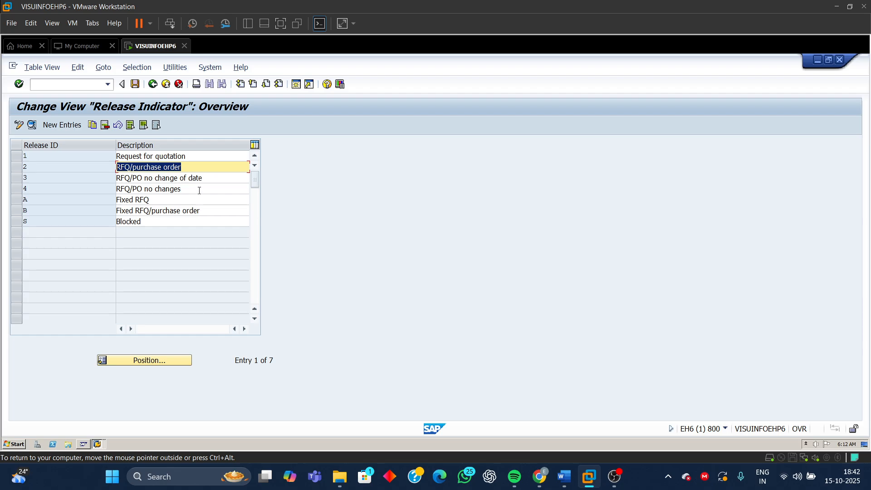
click(192, 156)
drag(192, 157, 54, 170)
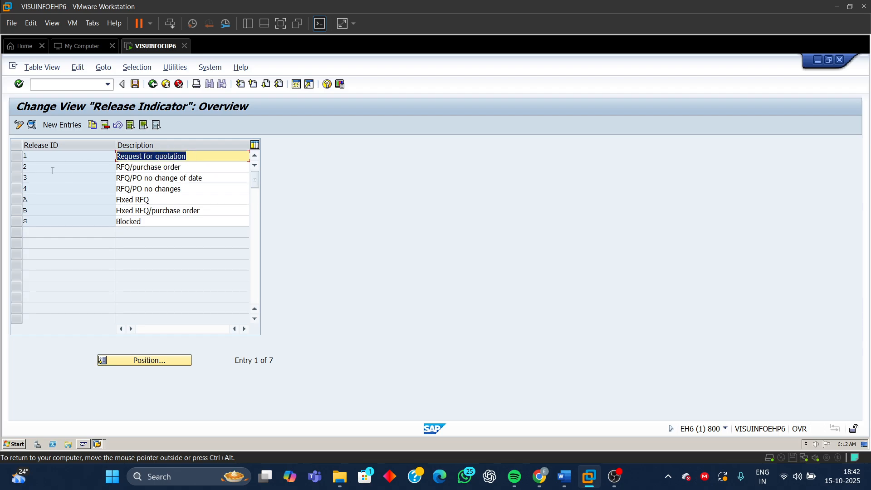
click(190, 166)
drag(190, 166, 3, 171)
drag(34, 222, 5, 225)
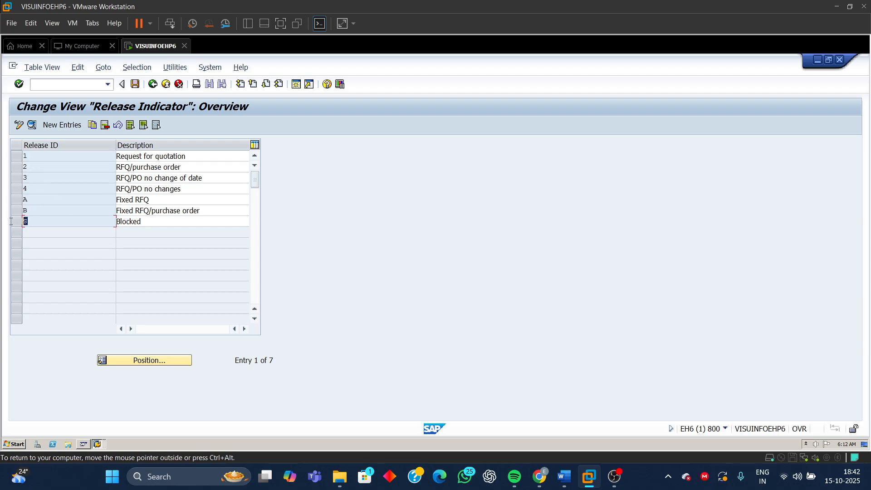
Leave the release indicators, open the Release Strategies activity and start a new entry.
click(152, 84)
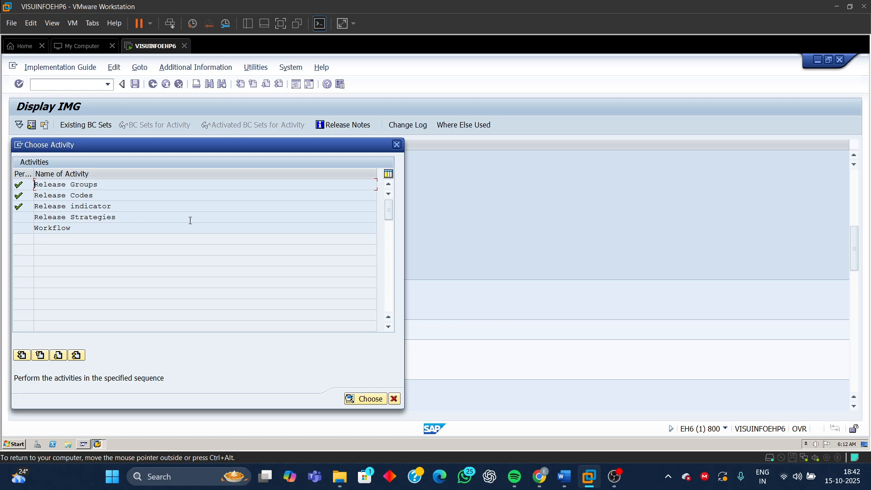
click(53, 217)
drag(120, 217, 24, 226)
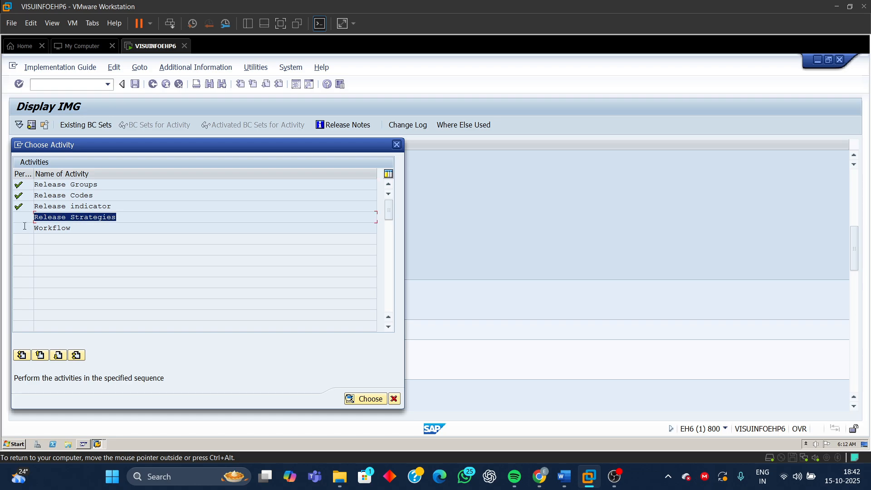
double_click(81, 216)
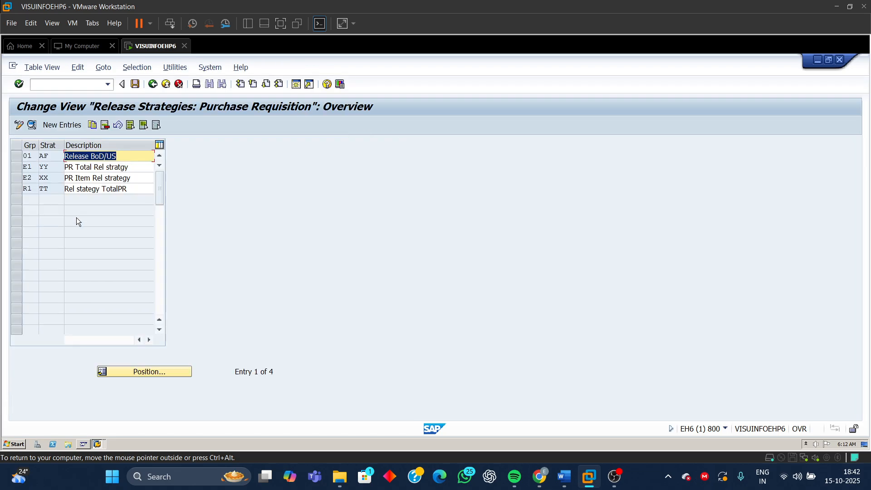
click(66, 126)
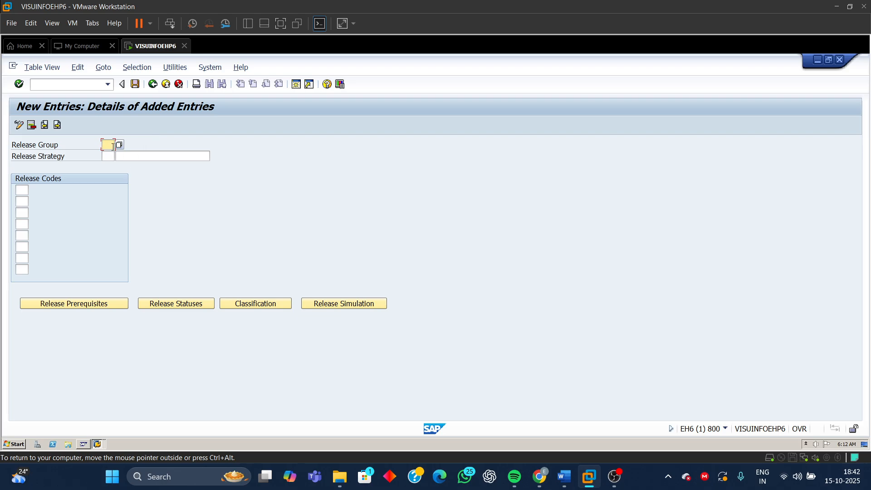
Fill the new strategy's header with release group R2, release strategy ZZ and description PR Rel at item level.
text(R2)
click(107, 158)
text(ZZ)
click(131, 158)
click(132, 159)
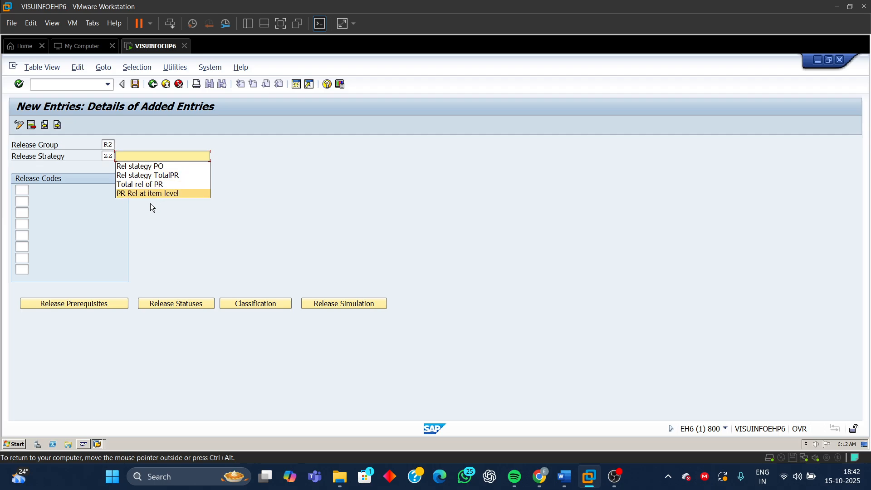
click(151, 193)
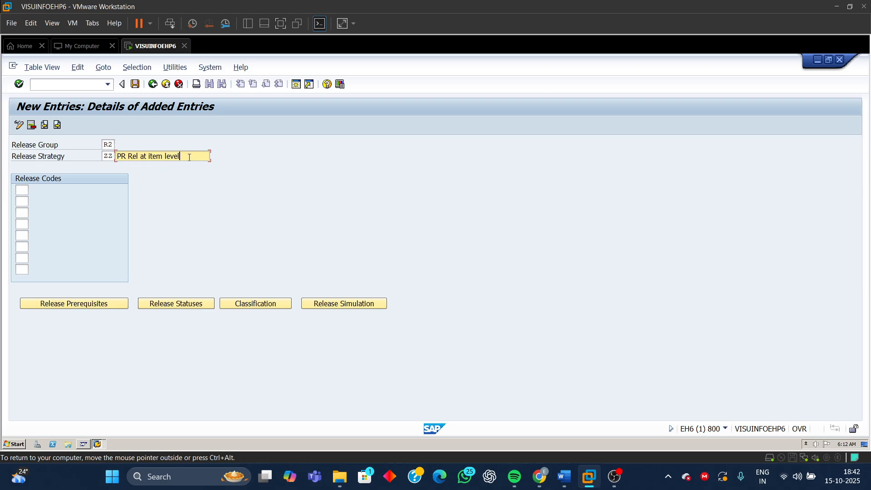
Assign release codes Z1, Z2 and Z3 to strategy ZZ in that order and validate the entries.
click(21, 190)
text(Z)
click(22, 199)
text(Z)
click(22, 211)
text(Z)
key(Return)
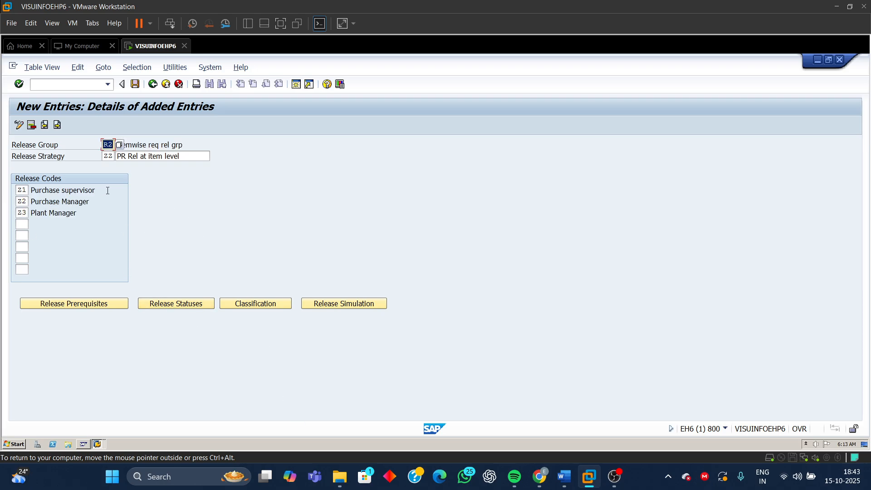
click(184, 146)
click(138, 158)
drag(138, 159, 81, 182)
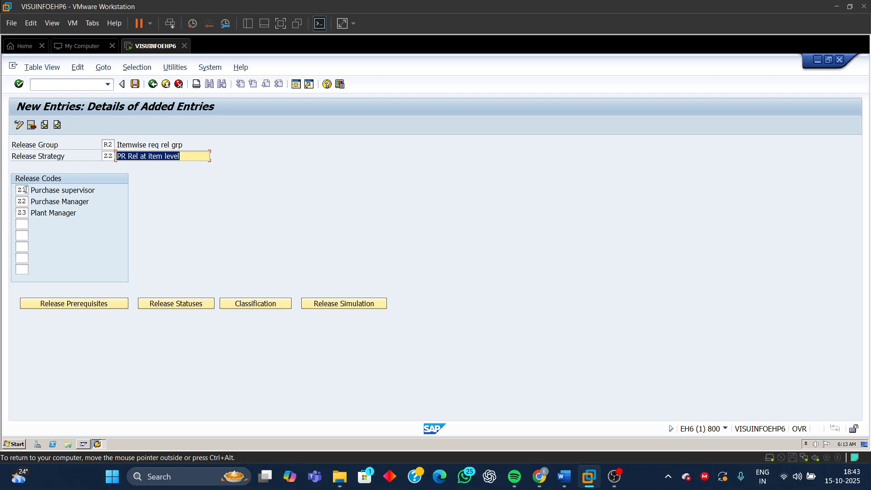
Open the release prerequisites of strategy ZZ, move the dialog clear of the release codes, and review its code matrix.
click(77, 303)
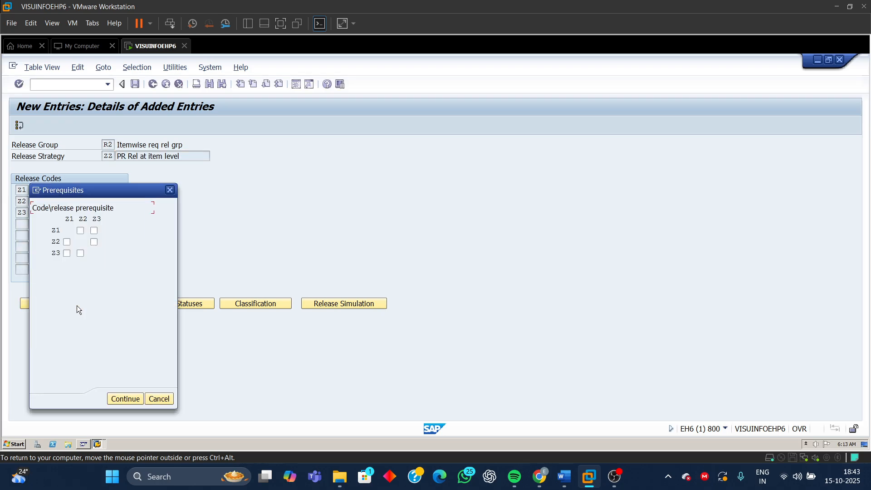
drag(113, 192, 486, 151)
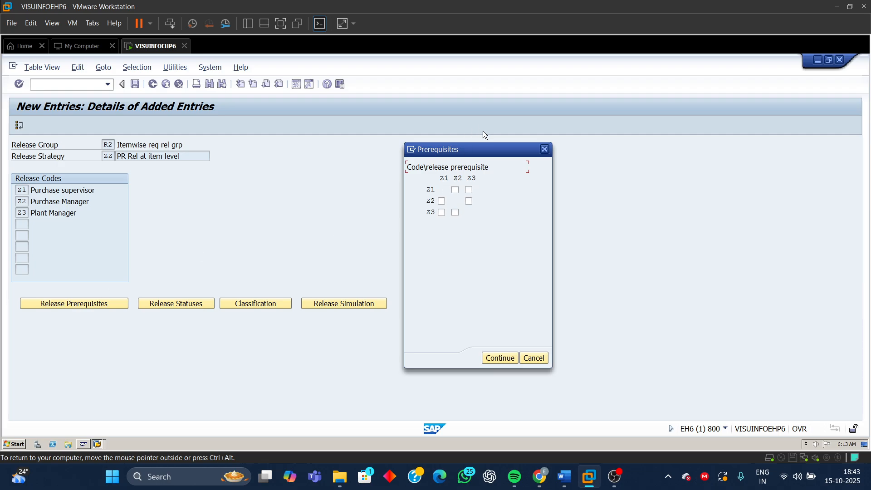
mouse_move(425, 188)
mouse_down()
mouse_move(441, 187)
mouse_move(431, 200)
mouse_up()
double_click(427, 211)
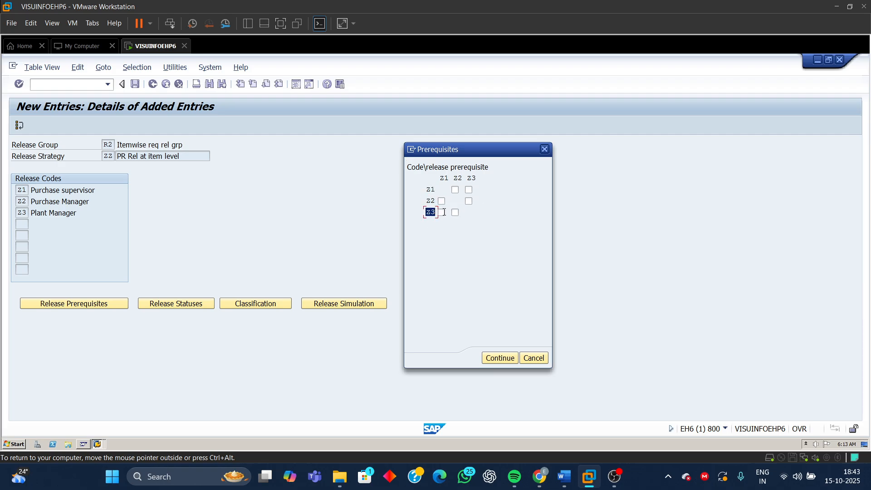
double_click(443, 178)
double_click(457, 177)
double_click(471, 178)
Set release code Z1 as the prerequisite for release code Z2.
click(426, 188)
double_click(427, 188)
click(435, 200)
double_click(435, 201)
click(443, 178)
click(428, 200)
drag(428, 200, 437, 201)
click(442, 178)
click(441, 201)
click(426, 201)
click(427, 200)
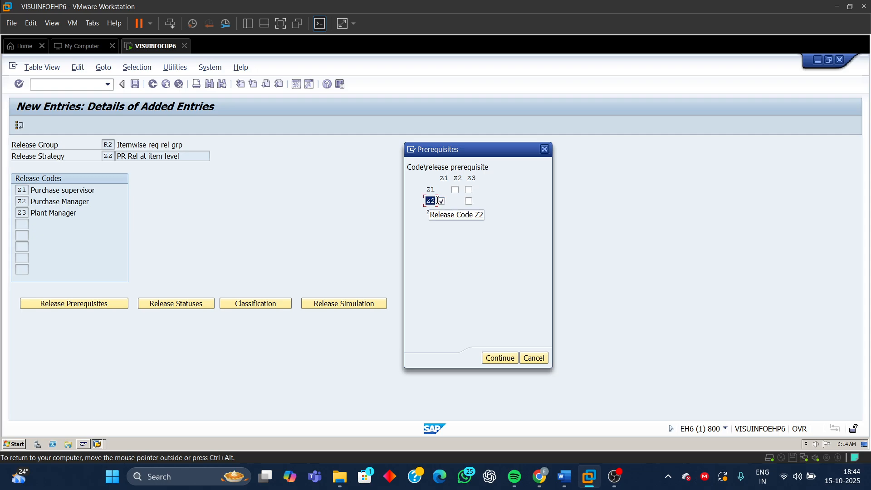
click(444, 178)
drag(439, 179, 452, 179)
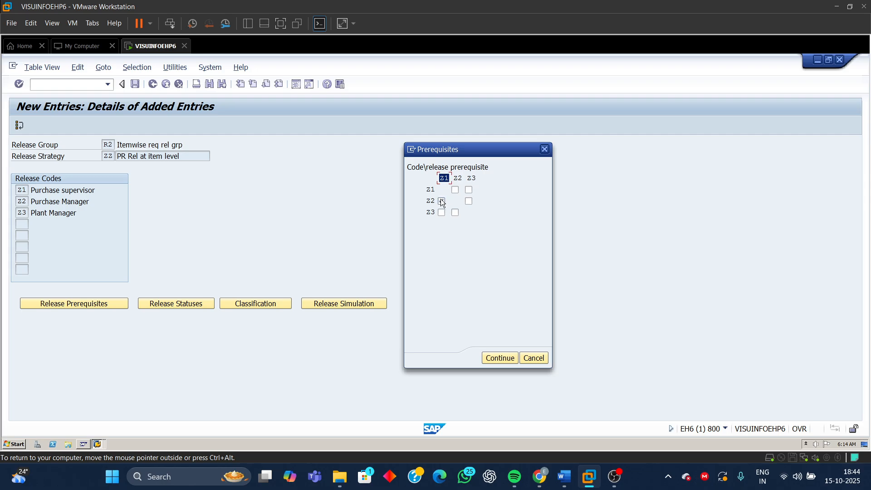
Set release codes Z1 and Z2 as prerequisites for release code Z3.
drag(426, 200, 436, 201)
click(430, 213)
drag(430, 212, 436, 212)
drag(438, 178, 454, 178)
click(442, 213)
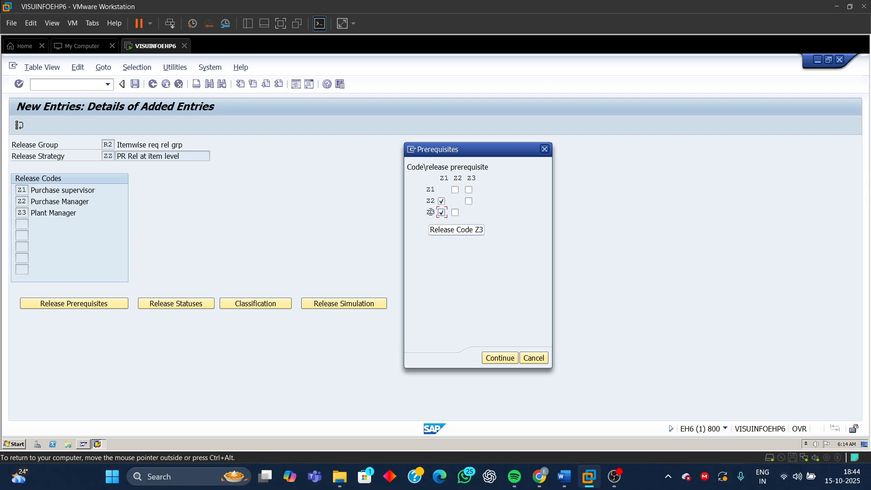
click(444, 178)
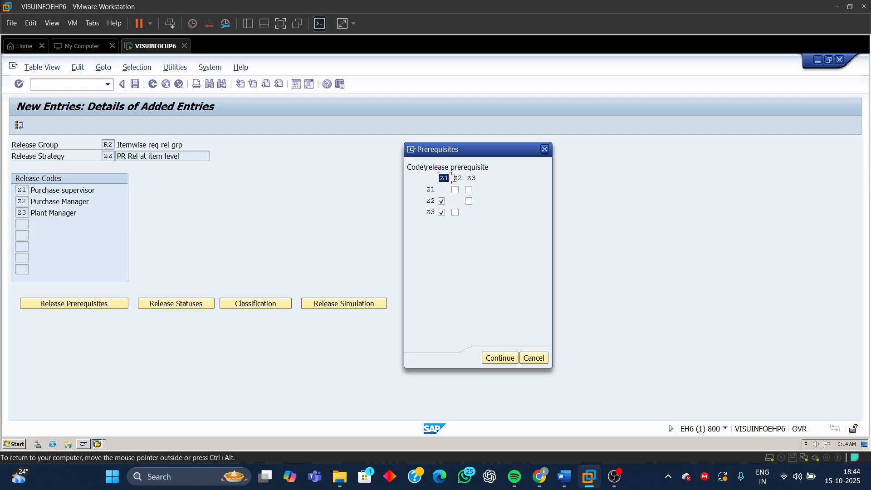
click(454, 211)
click(457, 178)
double_click(442, 179)
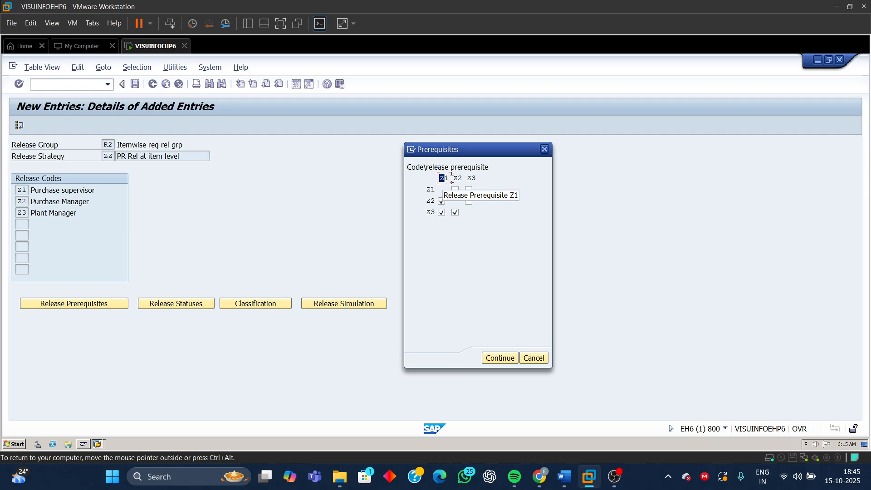
Check that release code Z3 has Z1 and Z2 as prerequisites, and accept the release prerequisites of strategy ZZ.
click(442, 212)
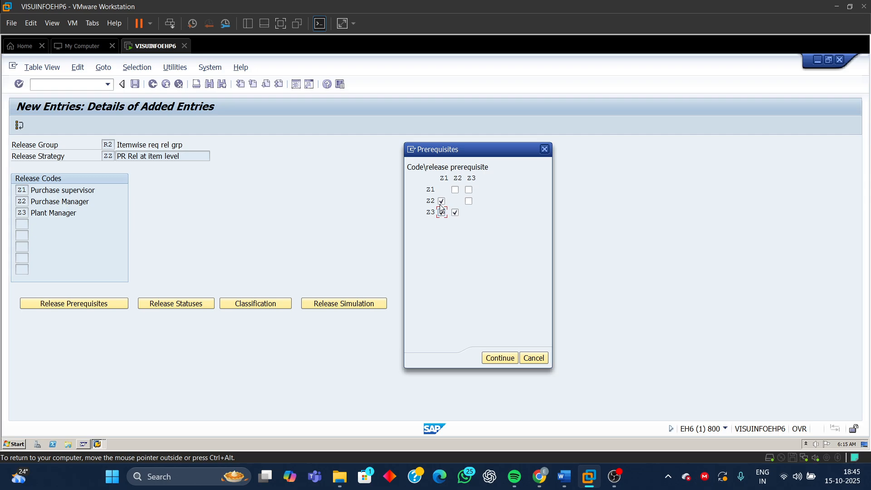
click(441, 180)
click(455, 213)
click(455, 213)
click(459, 179)
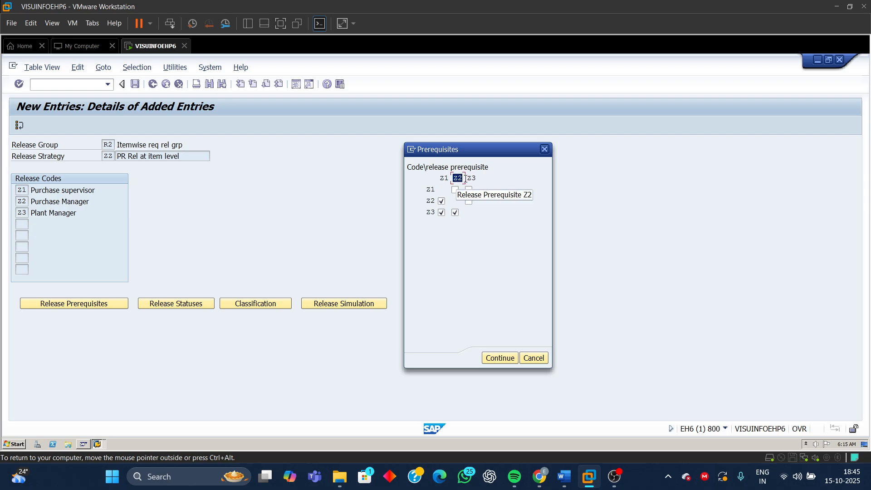
click(429, 212)
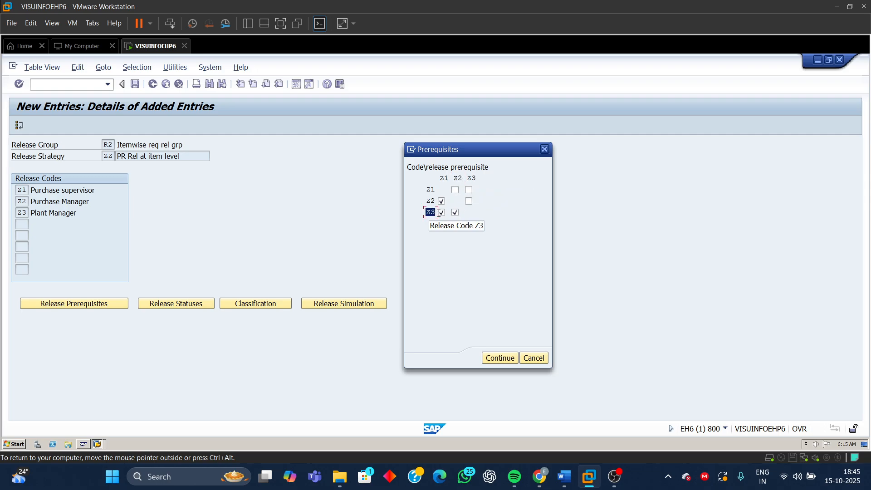
click(442, 178)
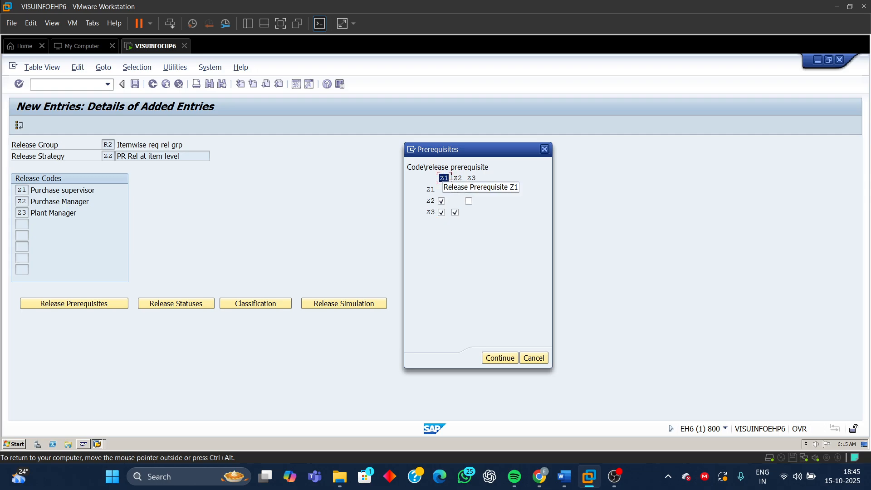
click(457, 178)
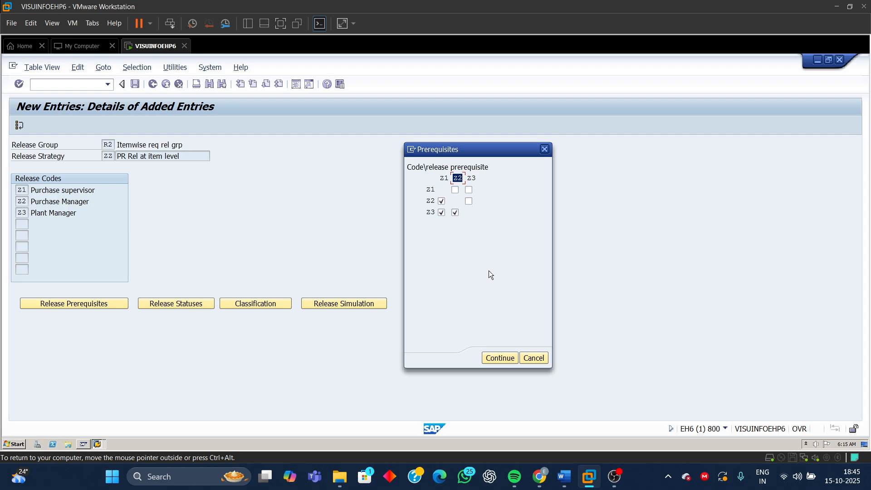
click(505, 358)
Open the release statuses of strategy ZZ and examine the release indicator for the status with no codes released.
click(184, 304)
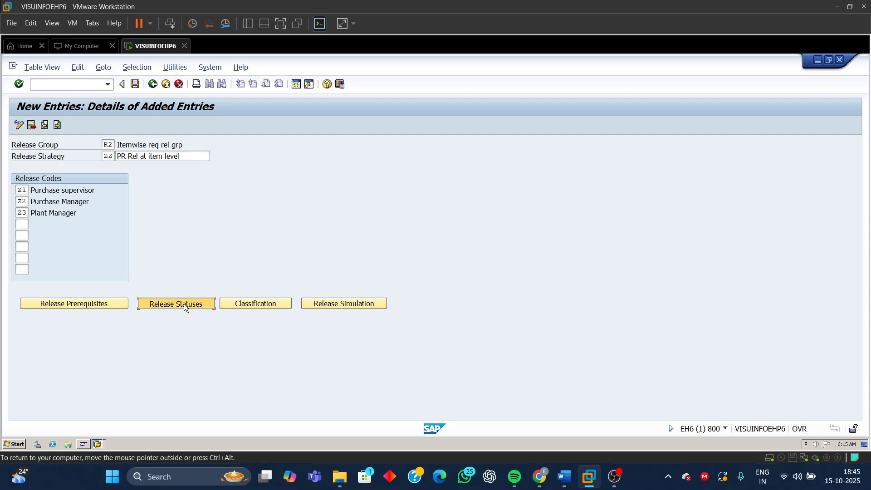
drag(267, 155, 460, 157)
click(434, 196)
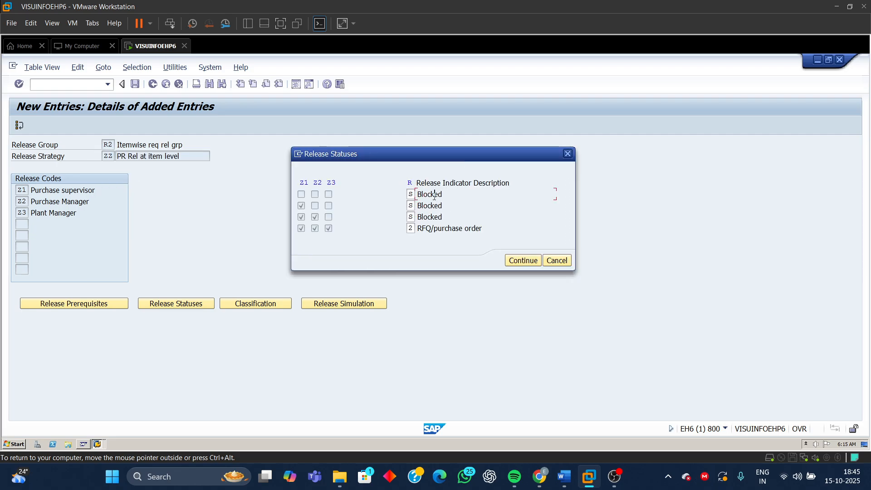
drag(303, 183, 337, 181)
click(303, 195)
click(330, 194)
drag(418, 194, 447, 194)
Examine the release indicators for the status with only Z1 released and the status with Z1 and Z2 released.
click(303, 205)
drag(298, 183, 309, 183)
drag(417, 205, 443, 205)
click(301, 217)
drag(298, 184, 322, 184)
click(311, 185)
click(310, 218)
drag(419, 217, 447, 218)
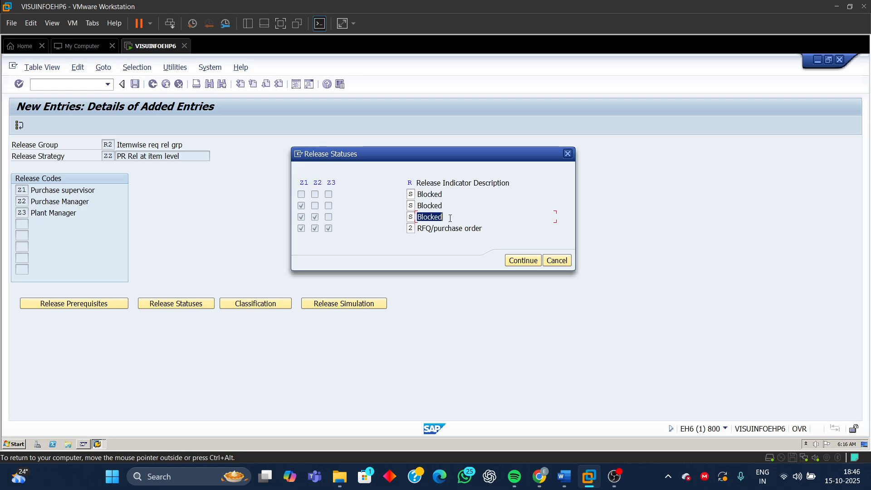
Examine the release indicator for the status with Z1, Z2 and Z3 all released, and accept the release statuses.
drag(298, 182, 337, 183)
click(310, 184)
click(302, 229)
drag(416, 228, 492, 228)
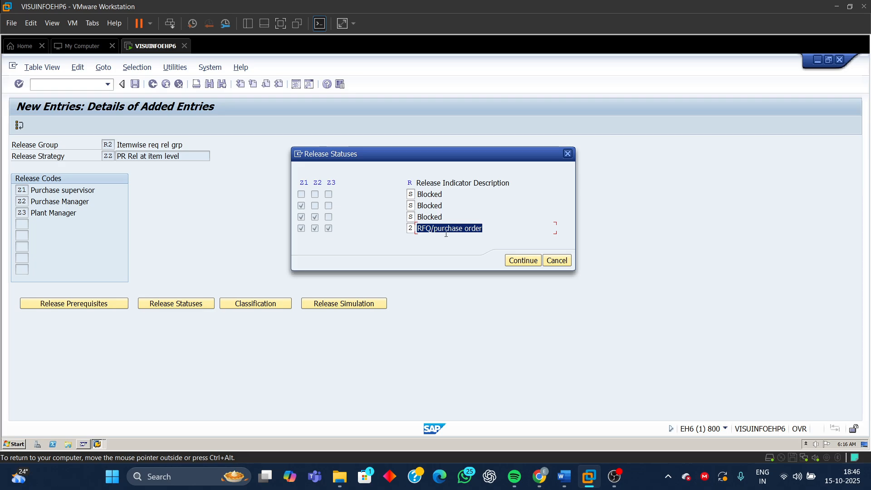
click(520, 261)
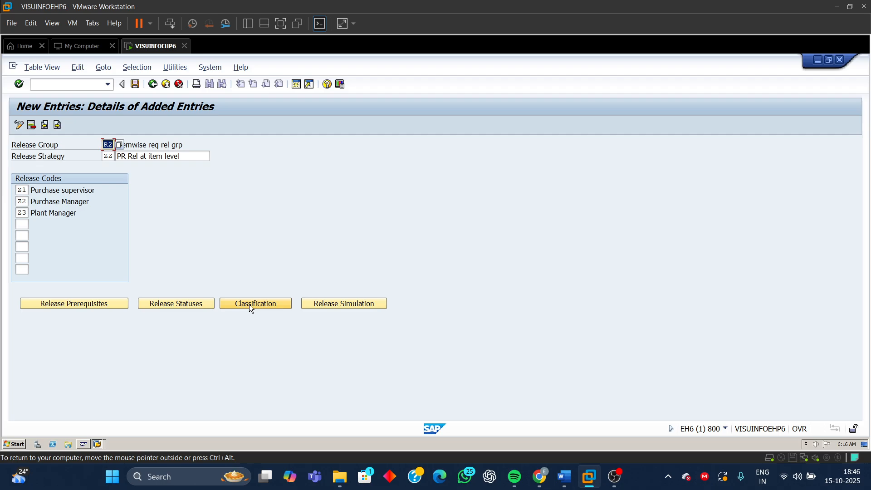
Open the classification of strategy ZZ and review its release group, class type and the four characteristics that need values.
click(248, 305)
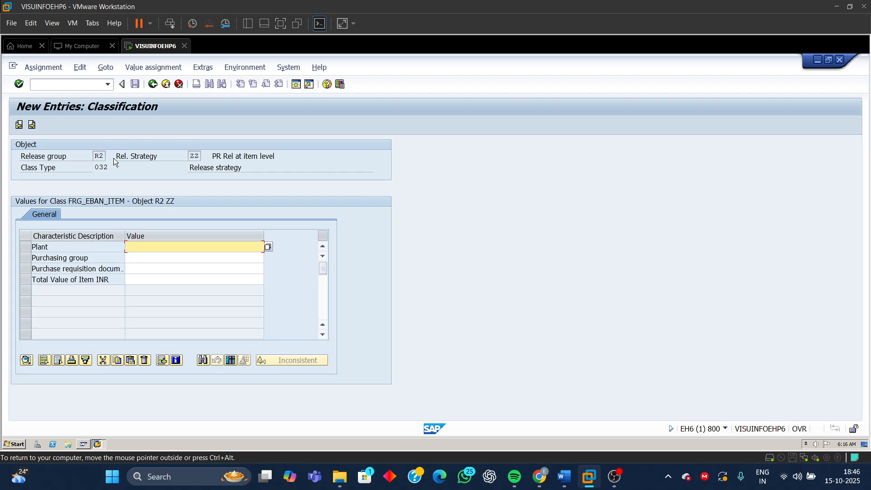
click(97, 156)
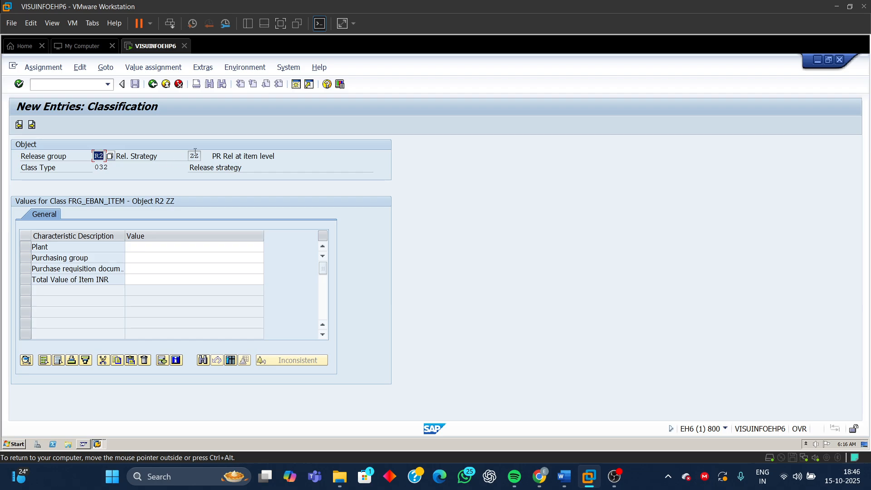
key(Tab)
drag(95, 167, 110, 168)
click(147, 248)
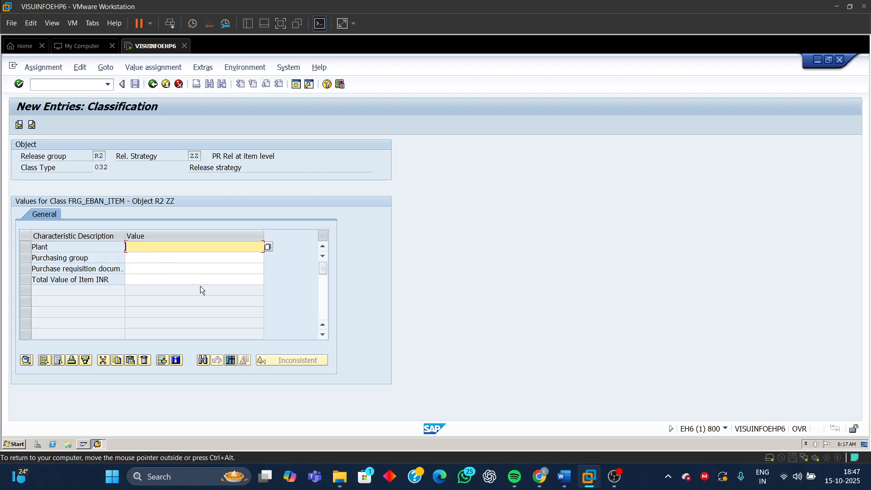
click(144, 259)
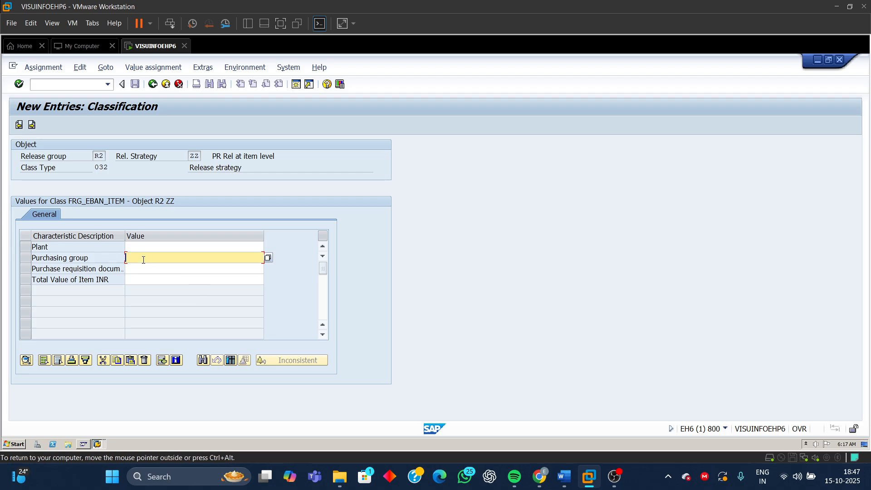
click(143, 269)
click(136, 280)
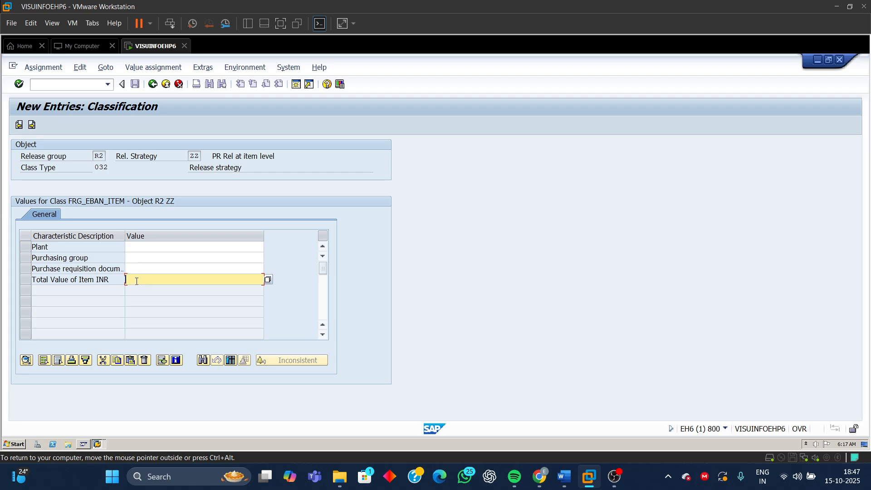
click(144, 247)
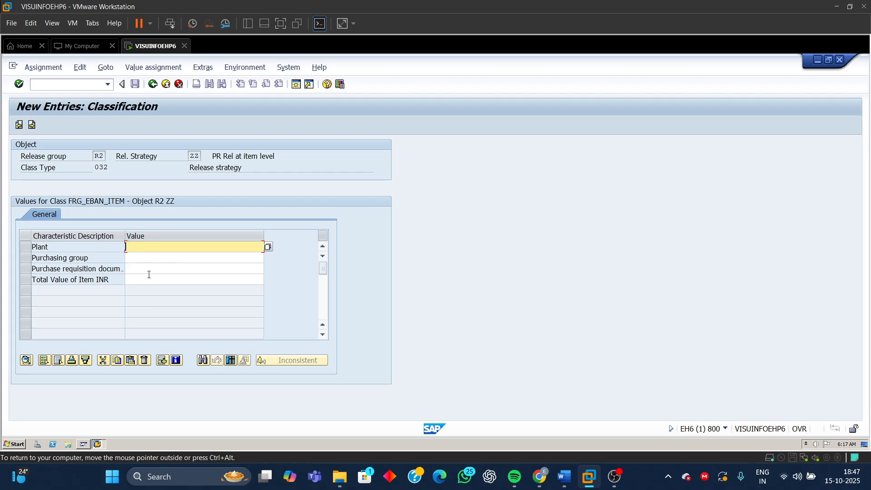
Look up the plant and purchasing group in the Word document, and set them to 9110 and M03 in the SAP classification.
mouse_move(563, 477)
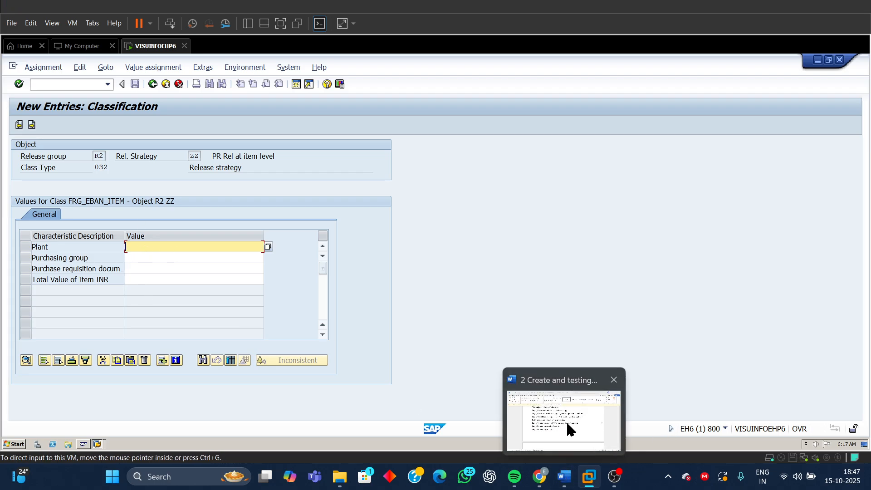
click(565, 420)
scroll(591, 295, up, 5)
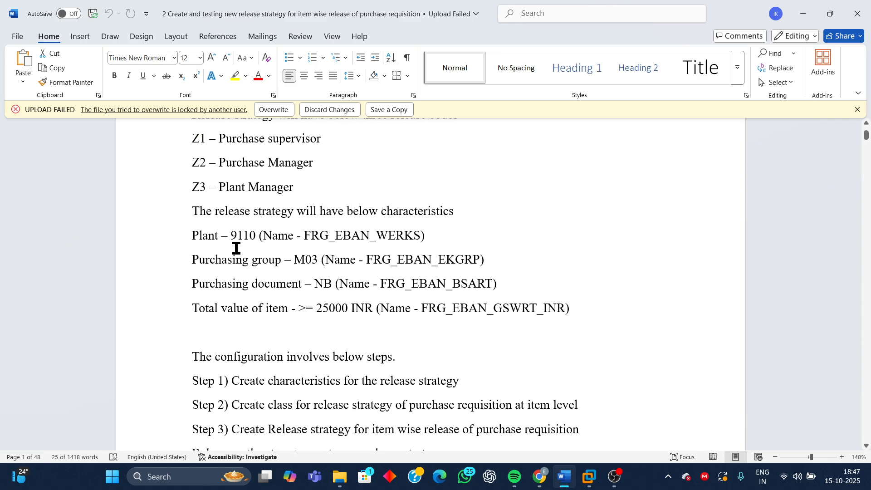
drag(222, 236, 318, 262)
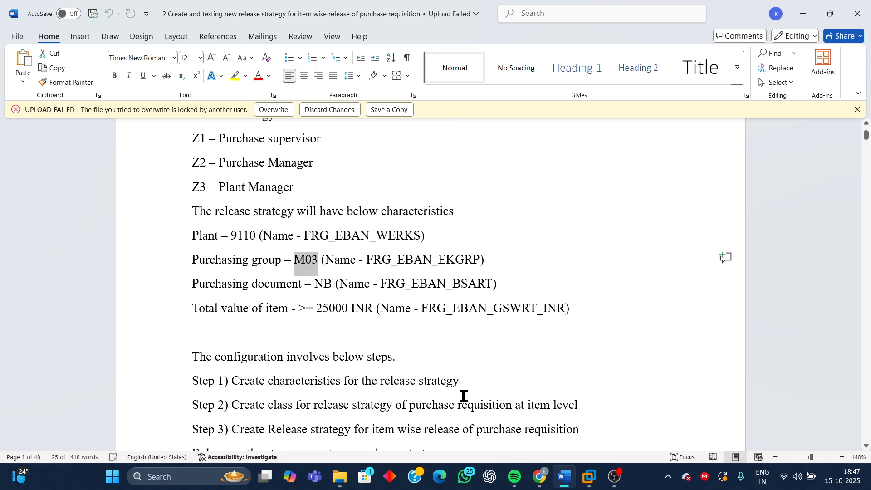
click(589, 476)
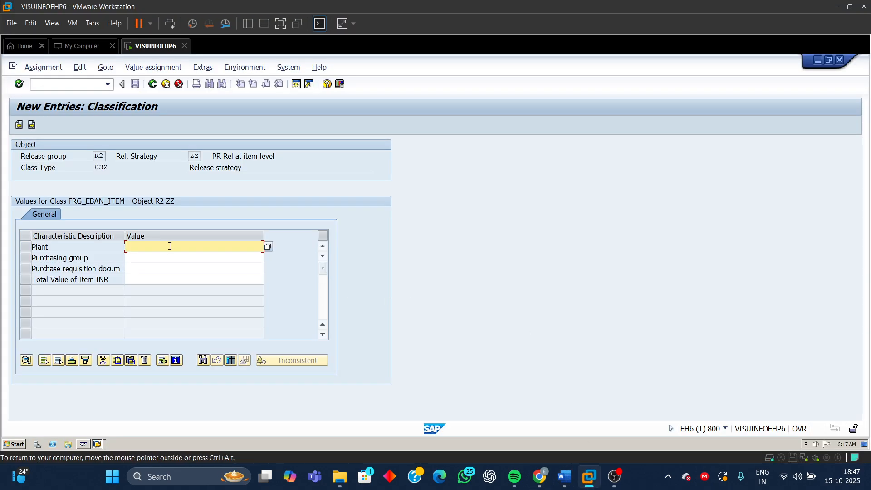
text(9)
click(138, 256)
click(136, 258)
text(M)
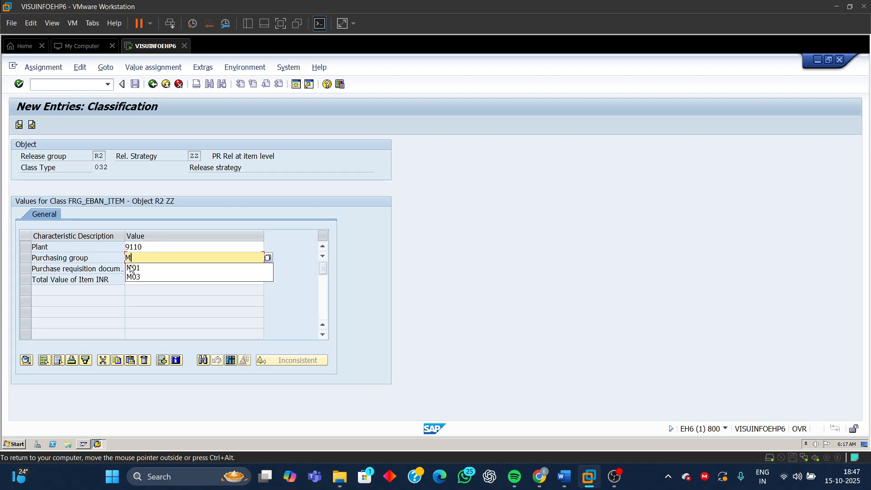
click(137, 275)
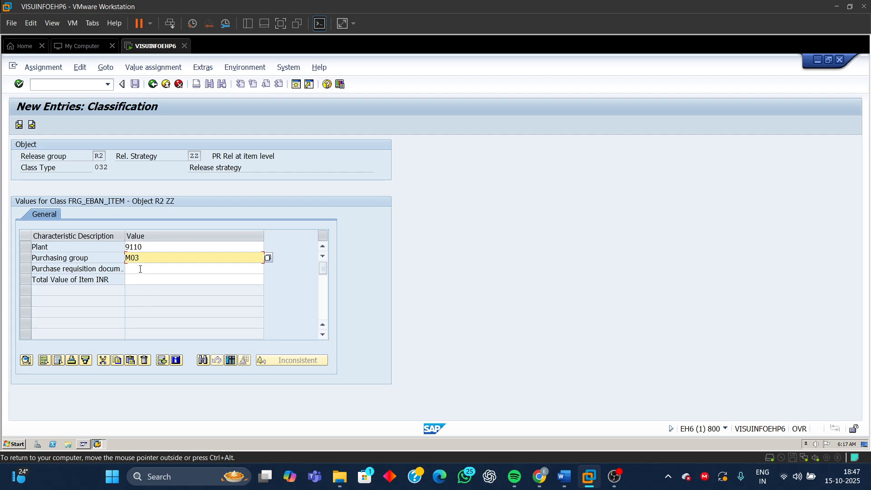
Set the purchase requisition document type characteristic to NB.
click(140, 269)
text(N)
click(134, 280)
Look up the item value limit in the Word document, set Total Value of Item INR to >=25000 in SAP, and save the release strategy.
click(566, 485)
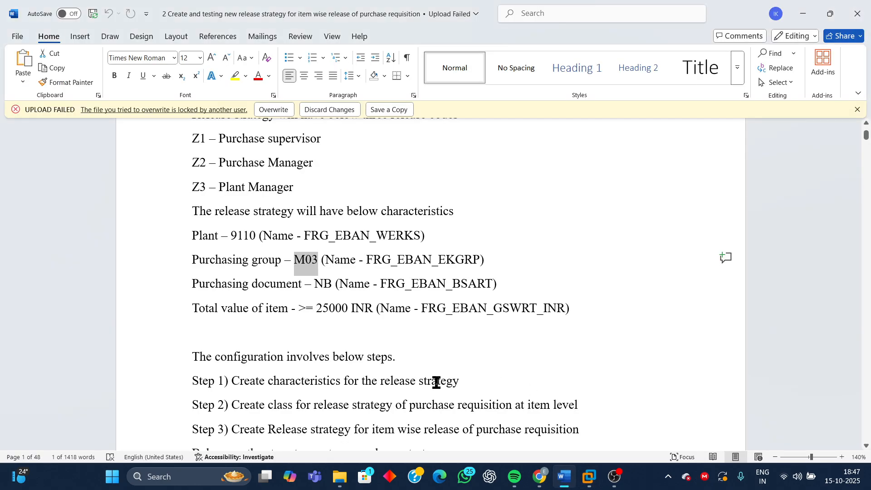
double_click(320, 283)
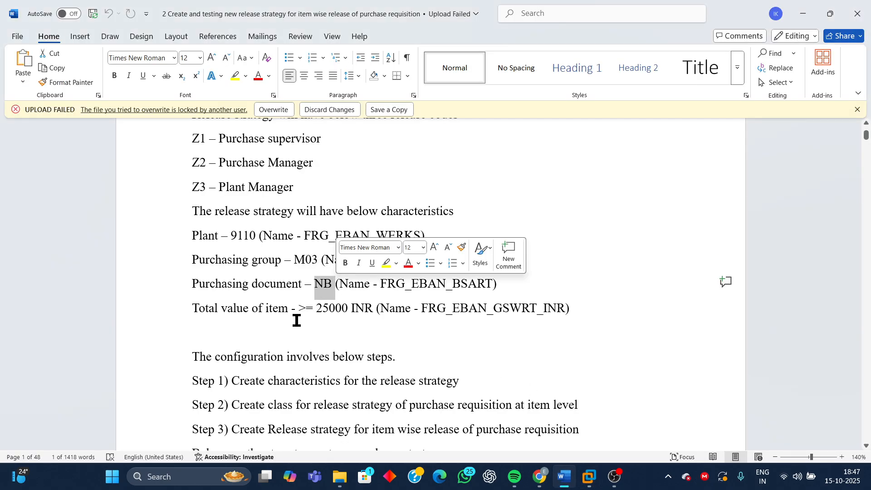
drag(298, 308, 350, 308)
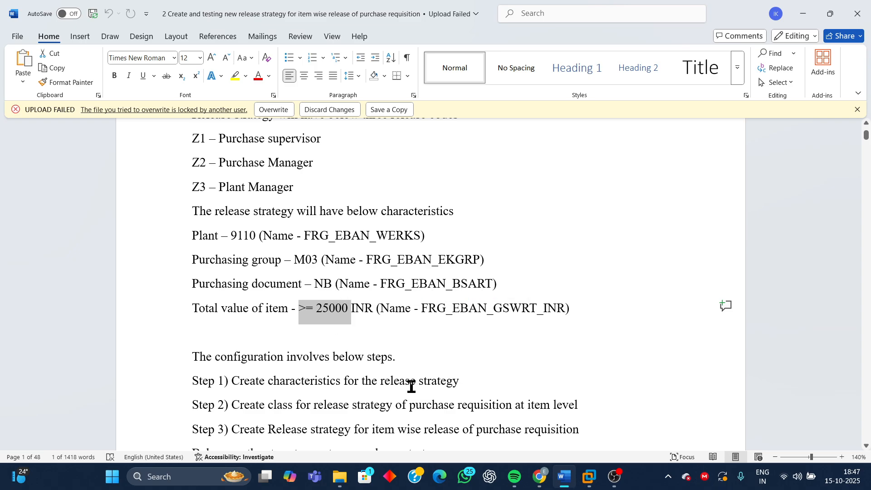
mouse_move(581, 483)
click(674, 393)
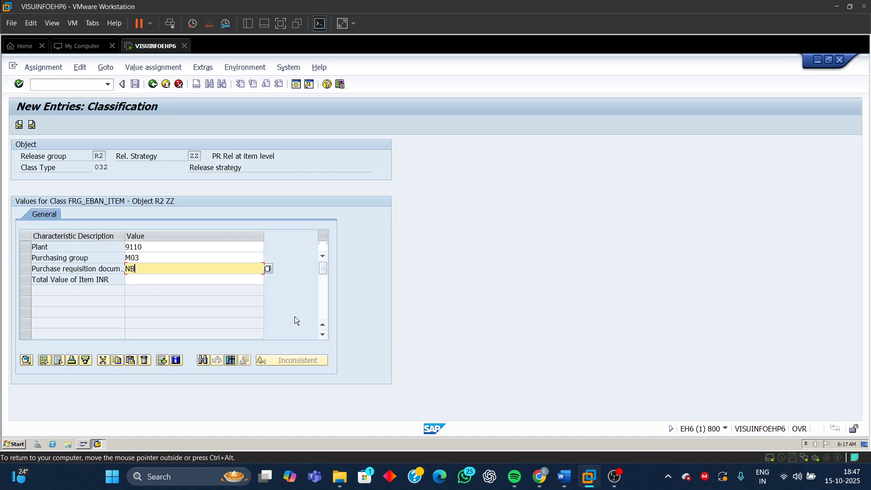
click(146, 279)
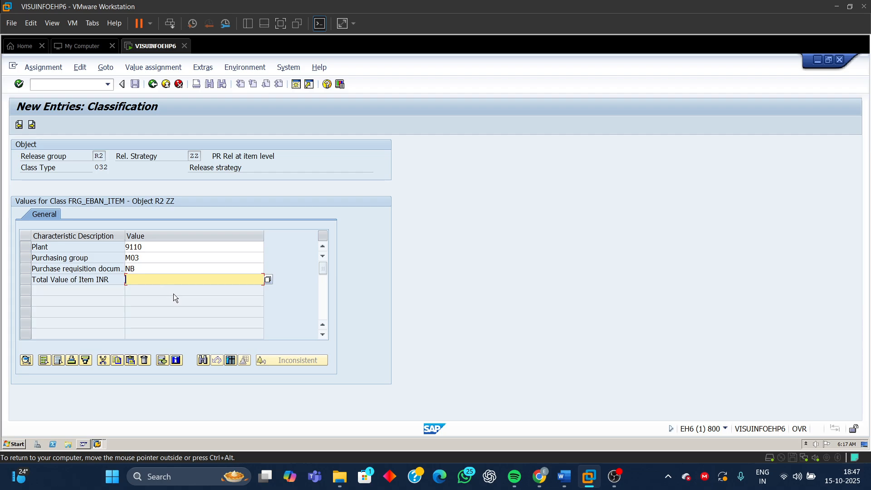
text(>)
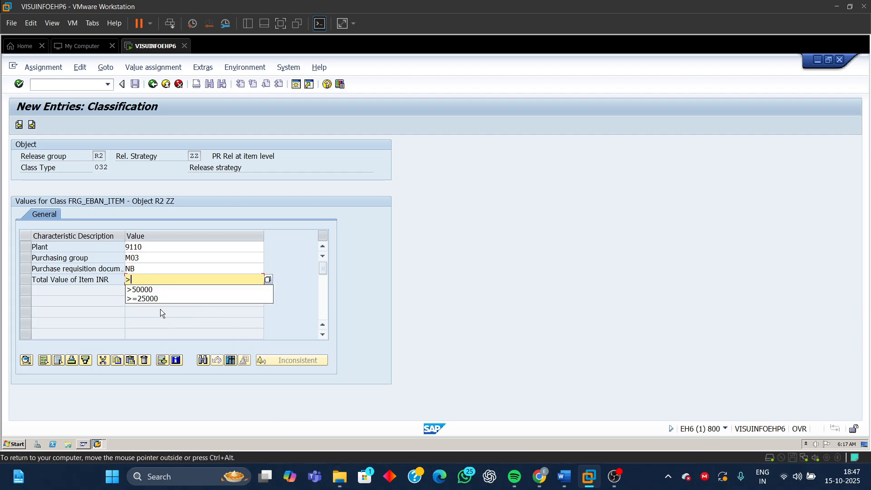
click(151, 298)
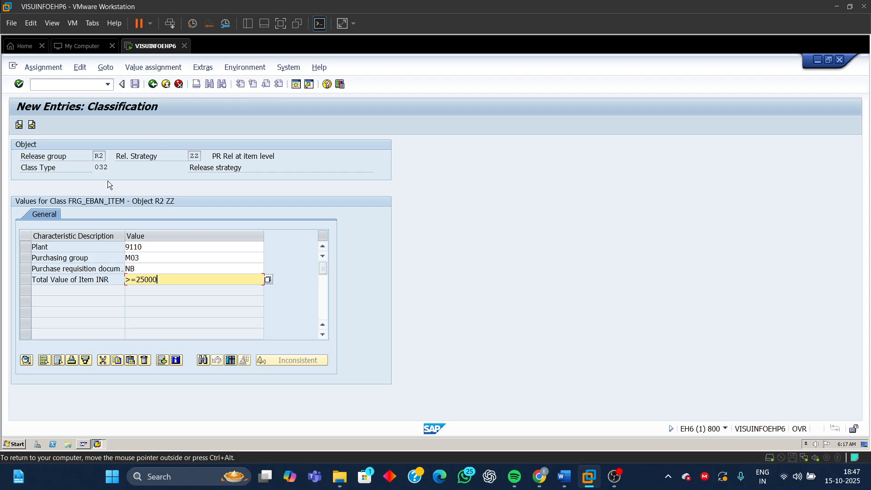
click(151, 85)
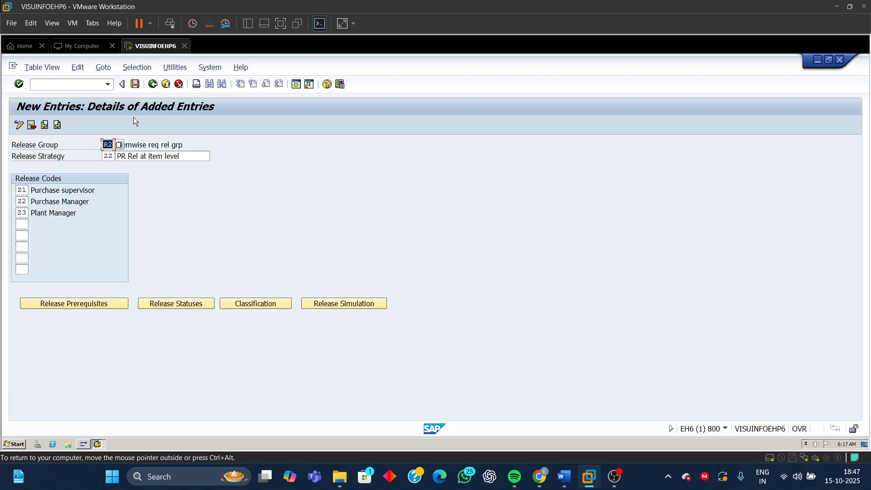
click(135, 84)
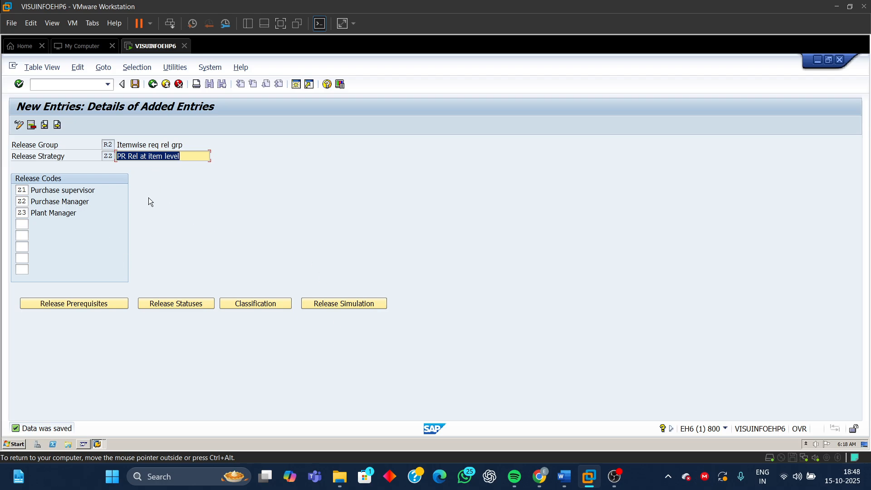
Start the release simulation for group R2 strategy ZZ, keeping its dialogs clear of the release codes.
click(339, 303)
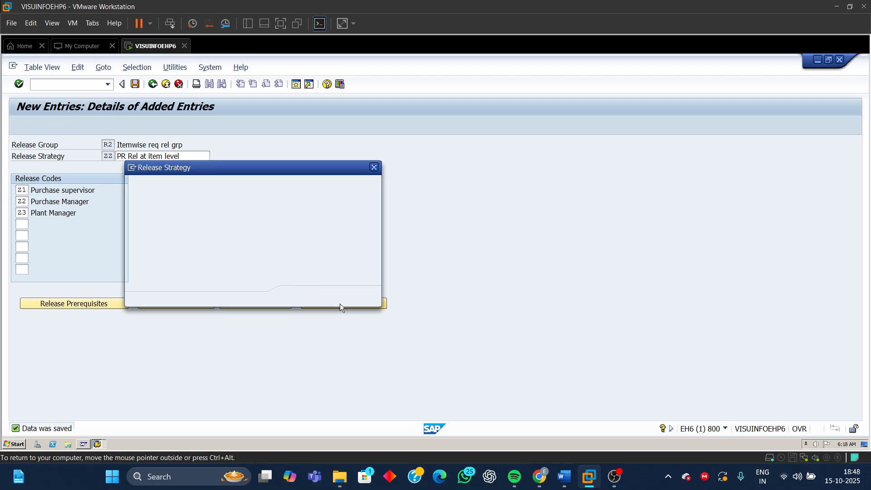
drag(309, 169, 563, 147)
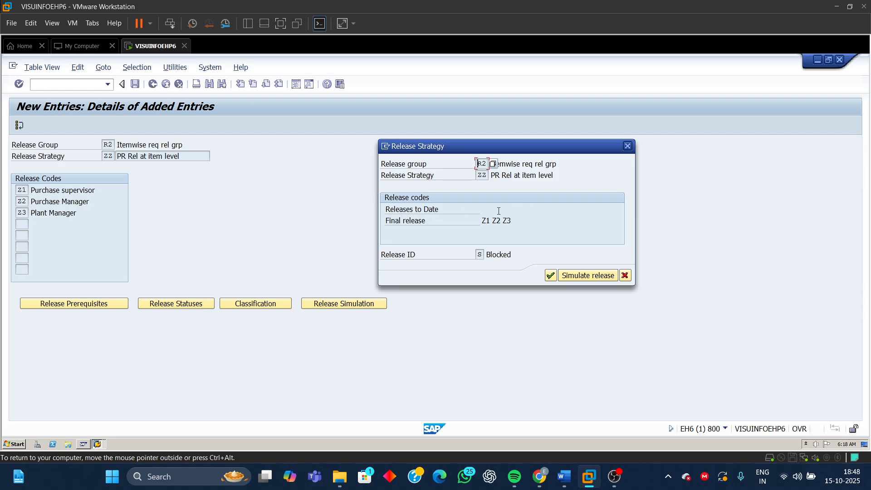
drag(481, 221, 515, 219)
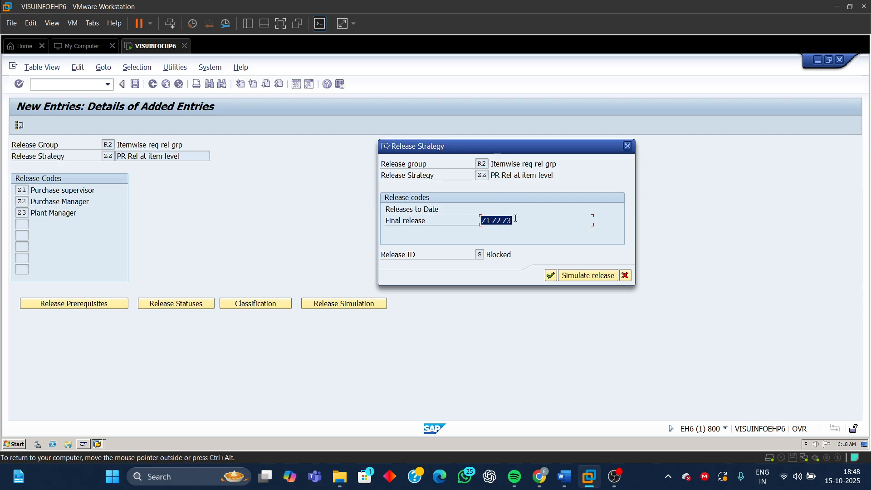
click(578, 275)
drag(222, 190, 568, 293)
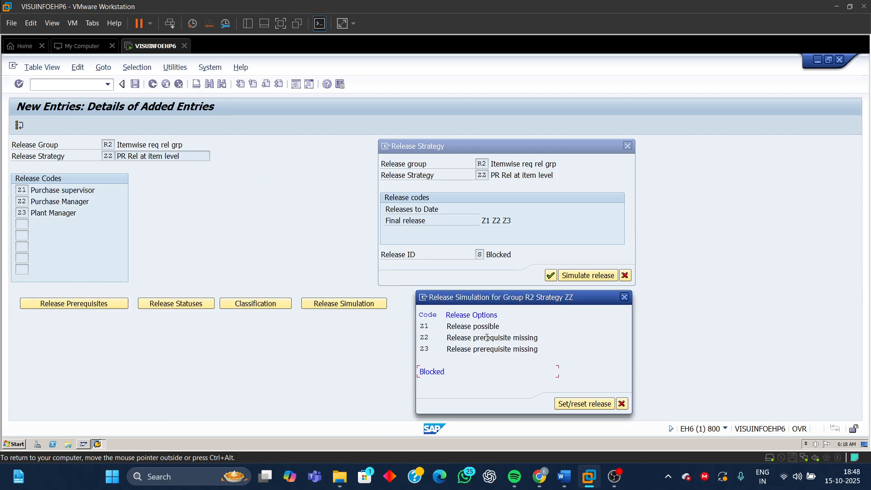
Check the release options of all three codes in the release simulation, and simulate the release with code Z1.
drag(447, 327, 499, 328)
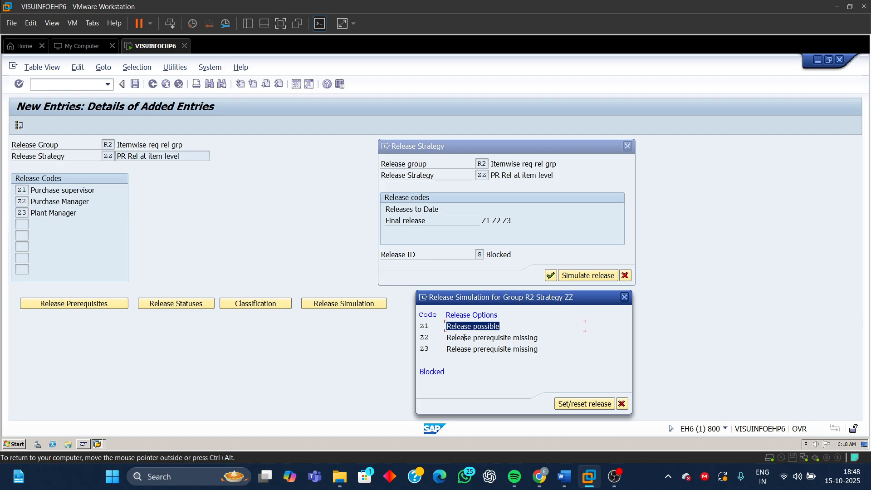
mouse_move(420, 326)
mouse_down()
mouse_move(439, 327)
mouse_move(430, 338)
mouse_up()
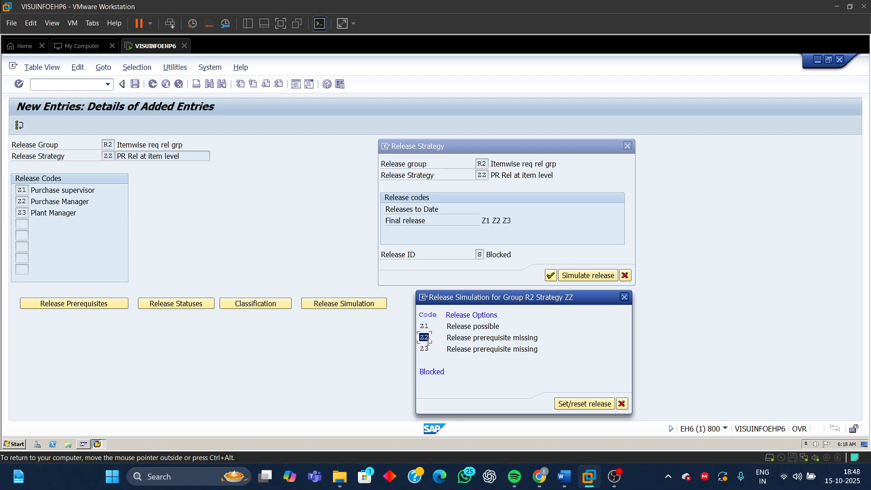
drag(419, 348, 442, 347)
drag(443, 372, 413, 376)
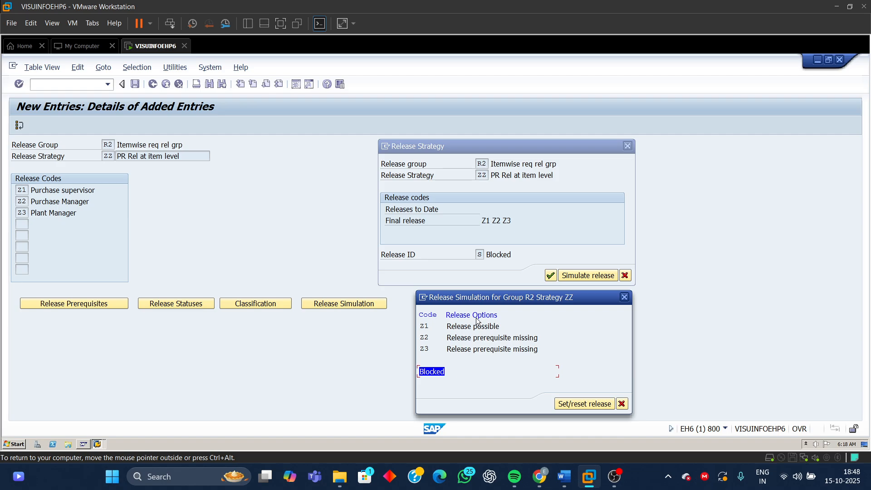
click(424, 326)
double_click(424, 326)
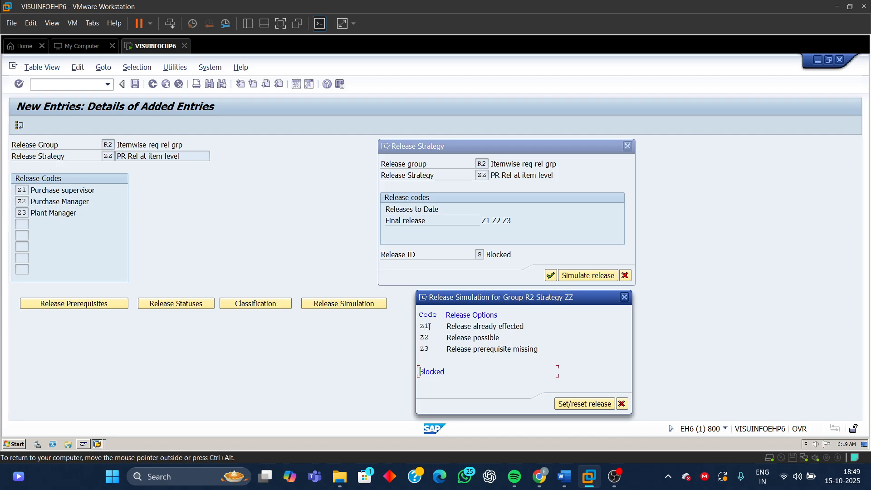
drag(446, 326, 536, 326)
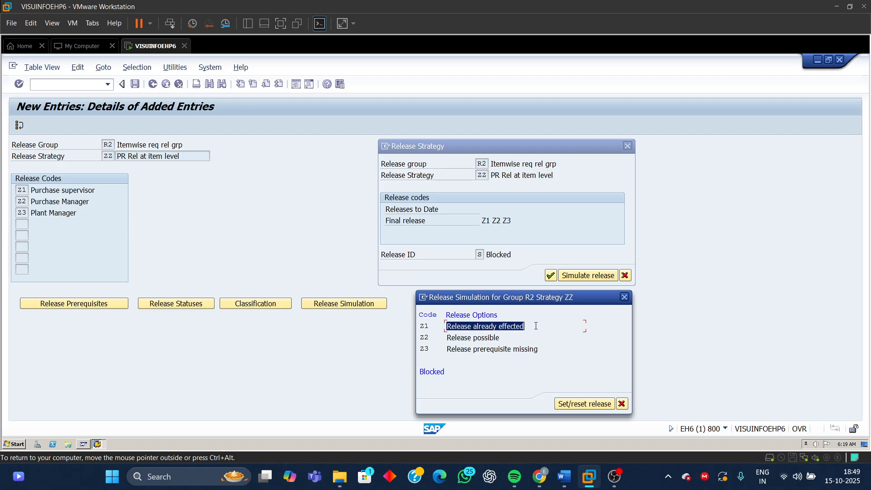
Simulate the release with code Z2, and check its release option and the overall release indicator.
click(449, 338)
click(421, 337)
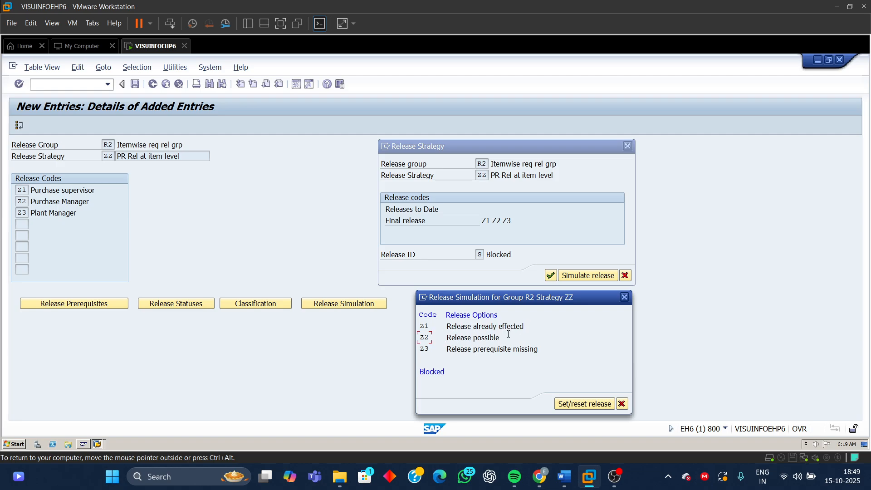
drag(505, 338, 439, 343)
click(426, 337)
double_click(433, 371)
click(424, 337)
drag(499, 343, 440, 347)
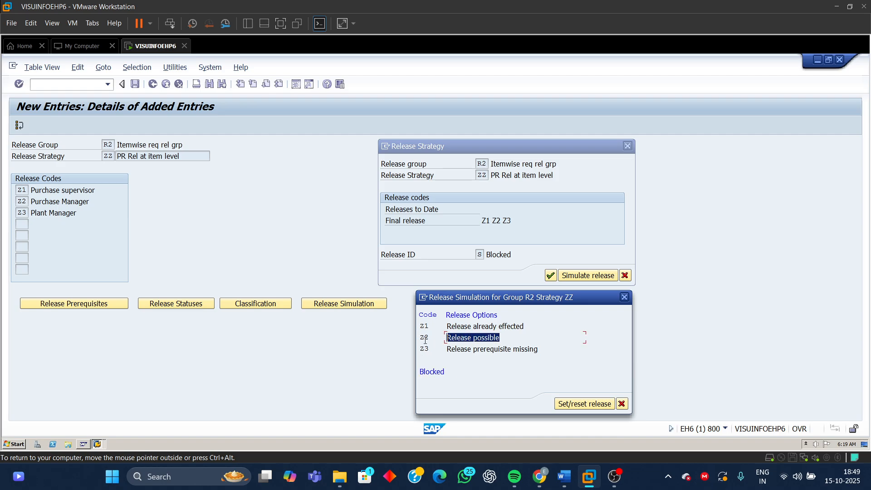
double_click(424, 338)
drag(535, 338, 445, 339)
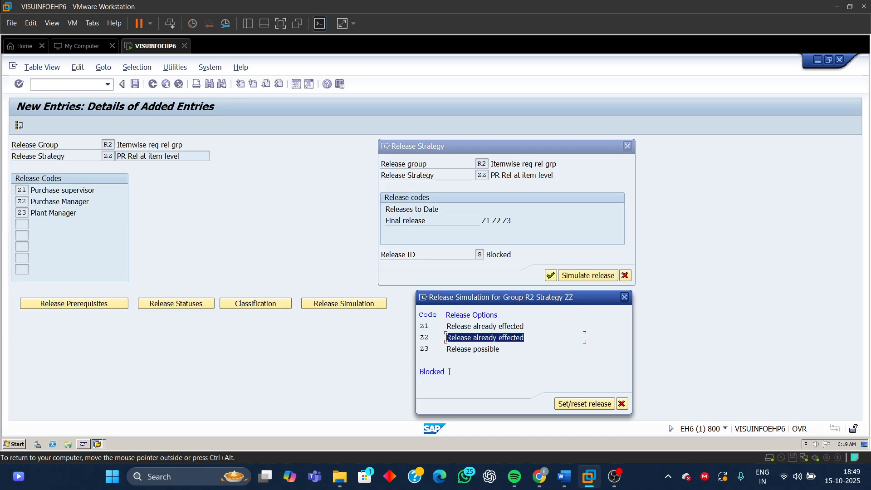
drag(448, 372, 416, 373)
Simulate the final release with code Z3, and check the resulting release indicator.
click(465, 349)
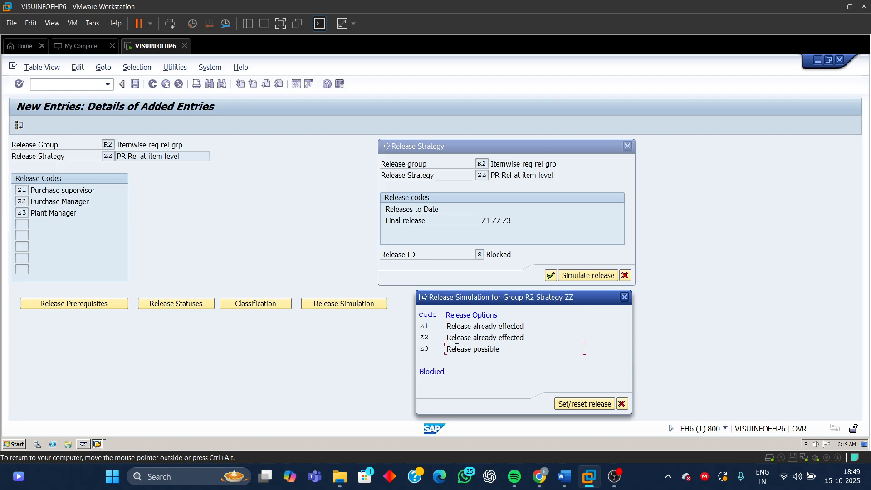
drag(502, 348, 415, 350)
click(426, 349)
double_click(426, 348)
drag(522, 349, 447, 349)
drag(486, 371, 422, 374)
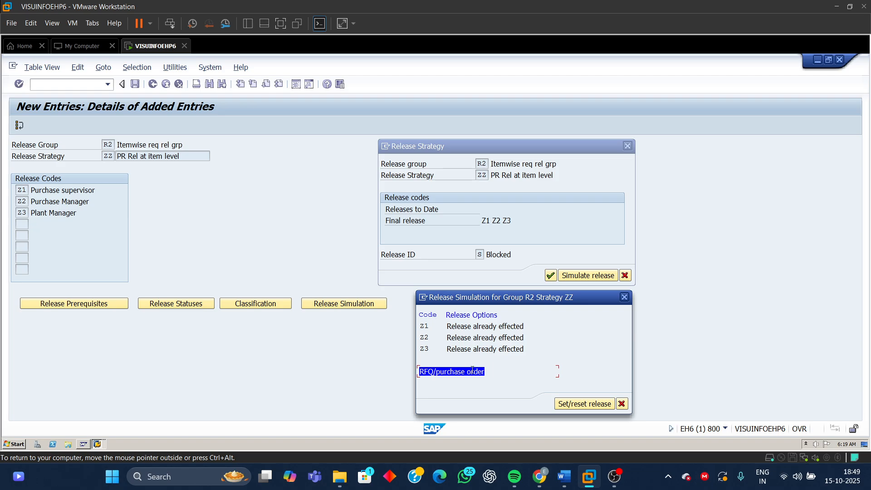
click(439, 372)
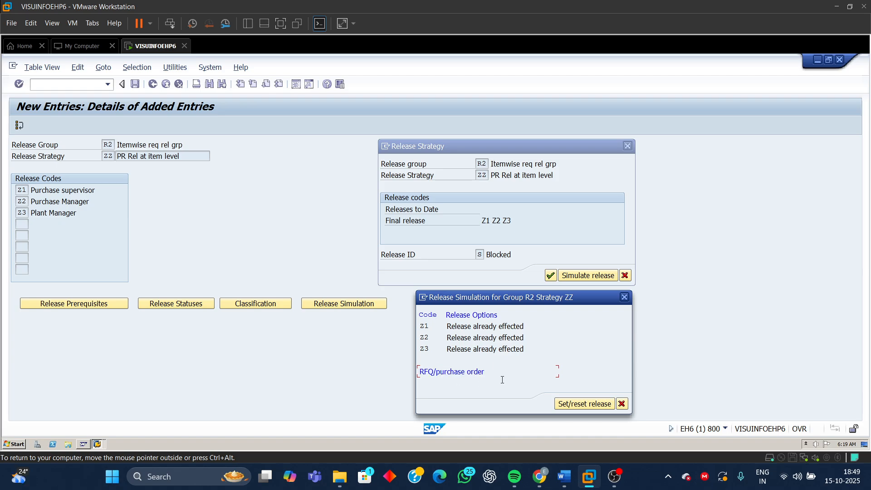
drag(488, 372, 421, 376)
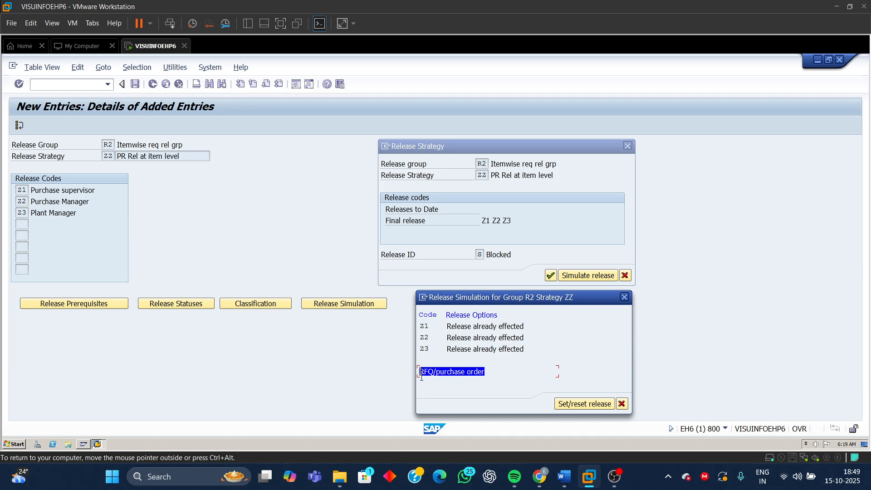
click(447, 373)
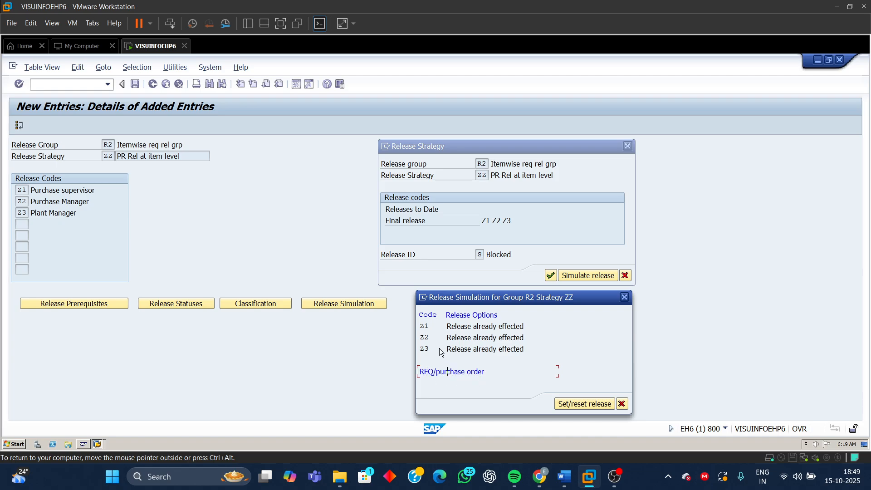
drag(485, 373, 419, 373)
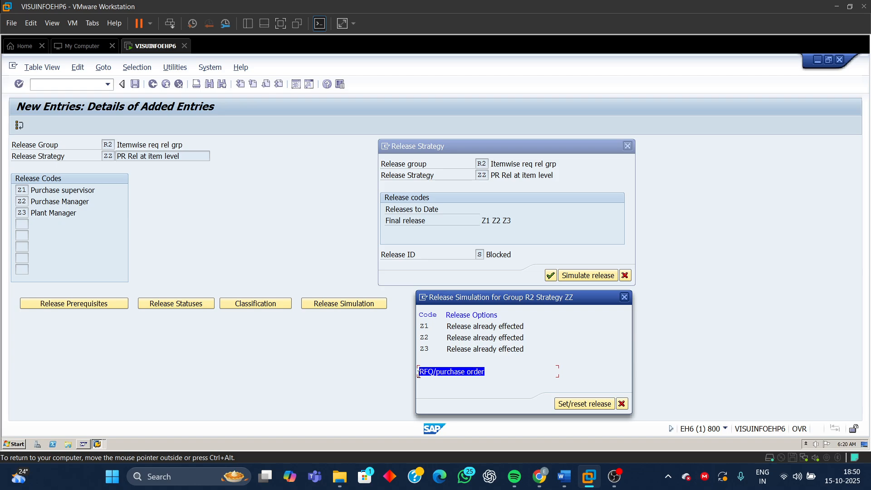
Close the release simulation and leave the release strategy activities, returning to the Display IMG structure.
click(624, 298)
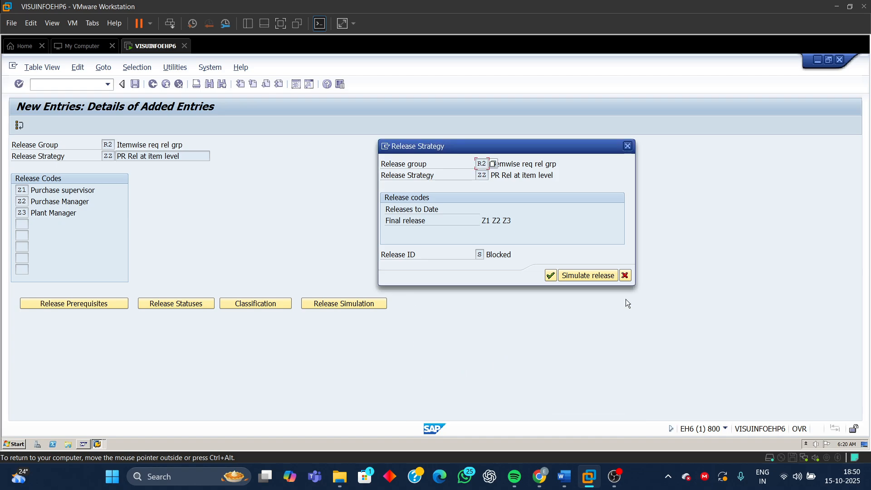
click(550, 275)
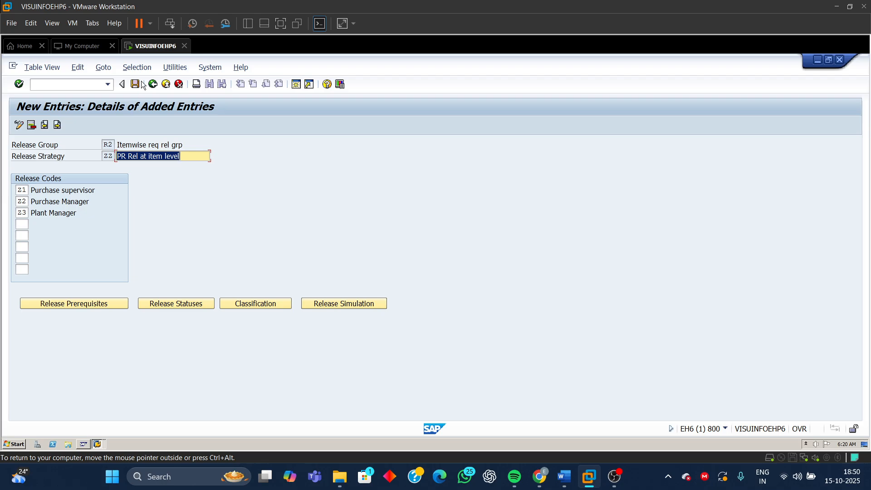
click(155, 86)
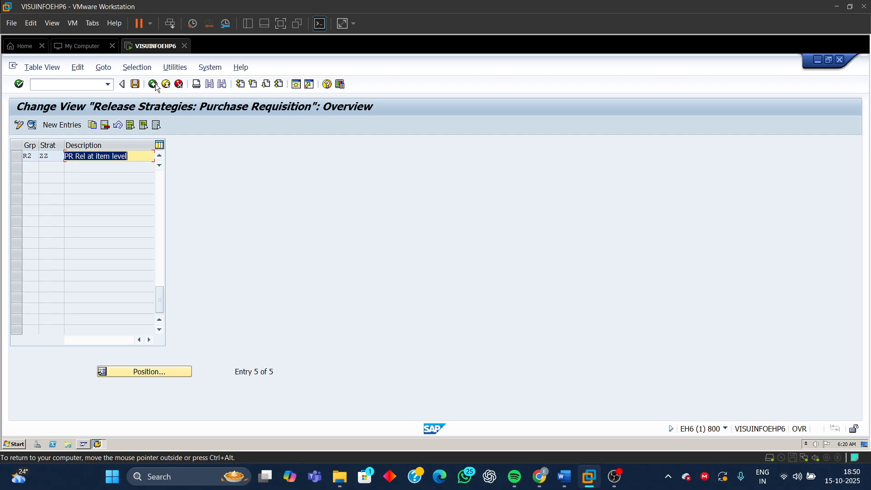
click(154, 84)
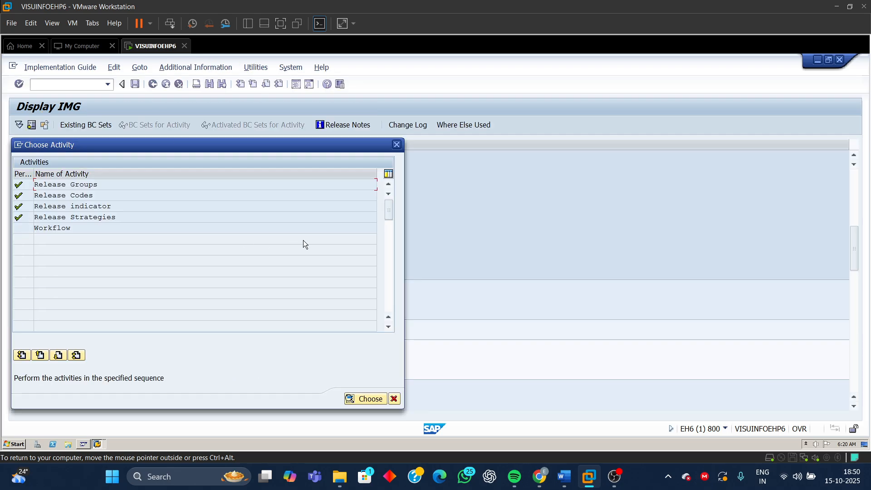
click(395, 145)
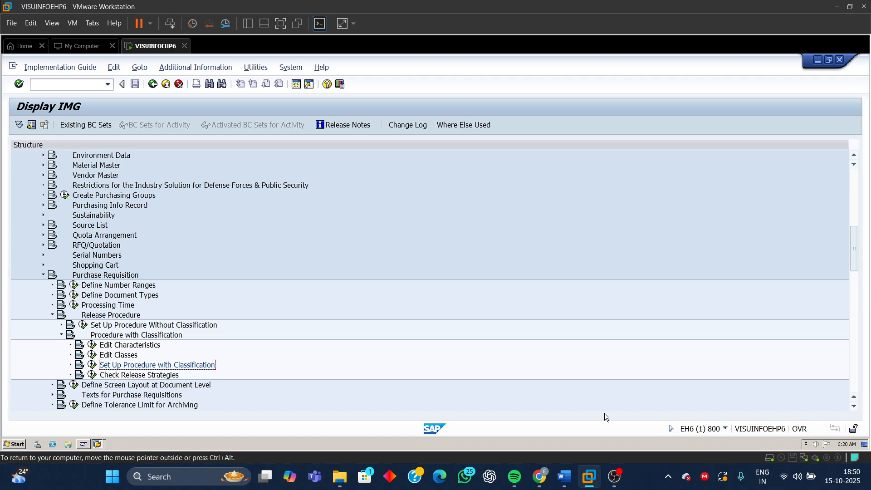
Switch to the Word document and find the positive test section for the item-wise release strategy.
mouse_move(568, 480)
click(575, 402)
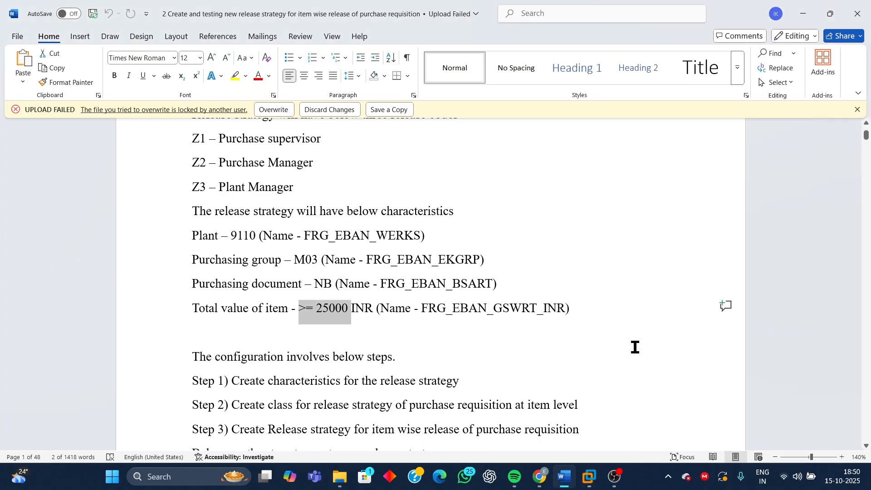
scroll(634, 346, down, 5)
drag(865, 136, 868, 398)
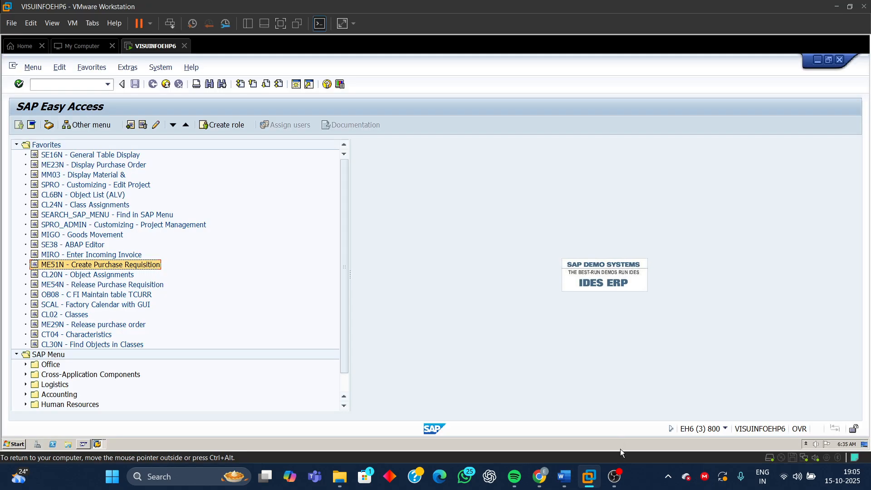
mouse_move(560, 482)
click(576, 420)
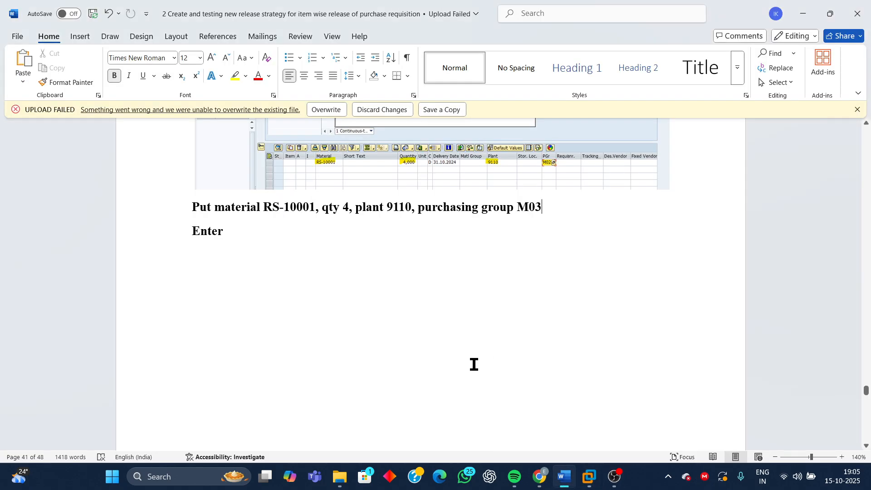
scroll(565, 317, up, 3)
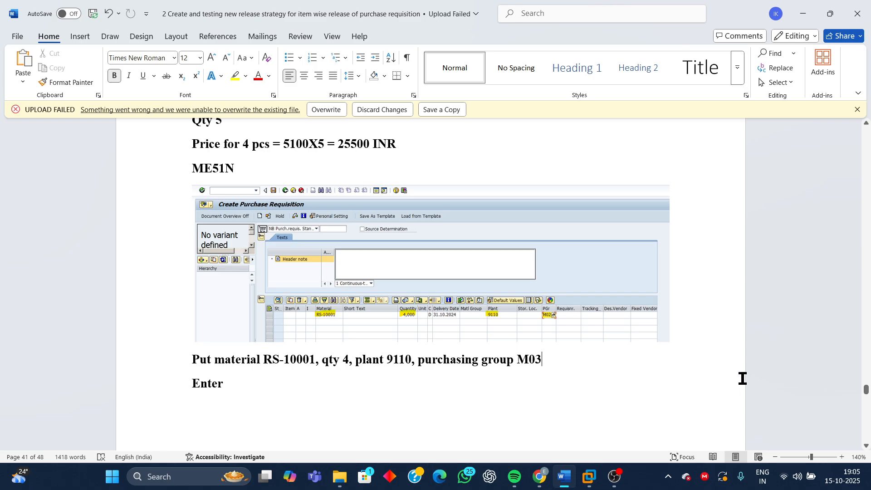
scroll(355, 237, up, 5)
scroll(358, 291, up, 1)
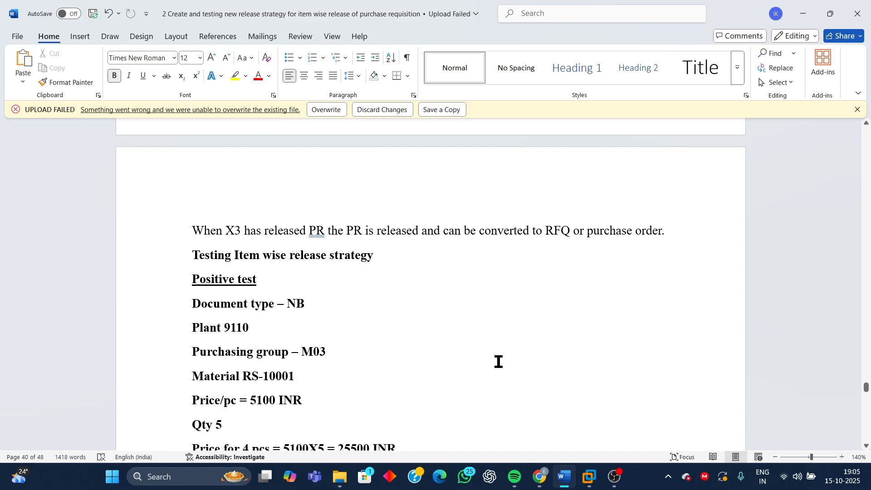
scroll(489, 359, down, 2)
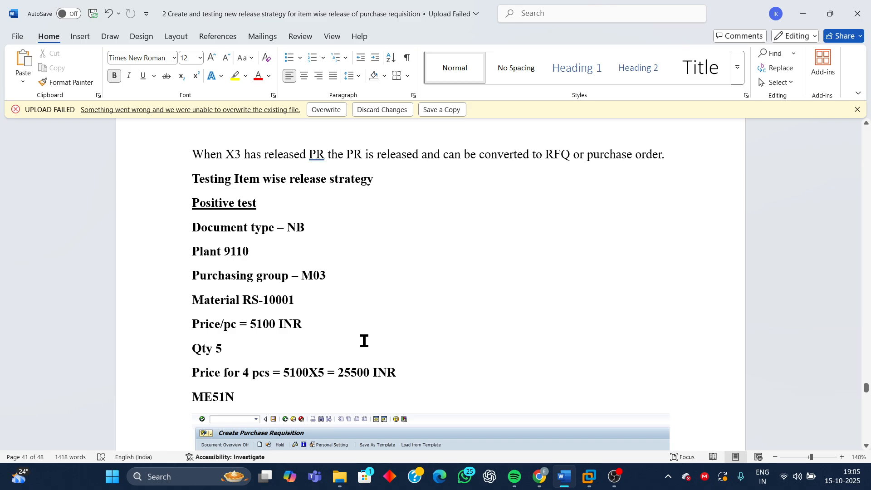
scroll(304, 305, down, 1)
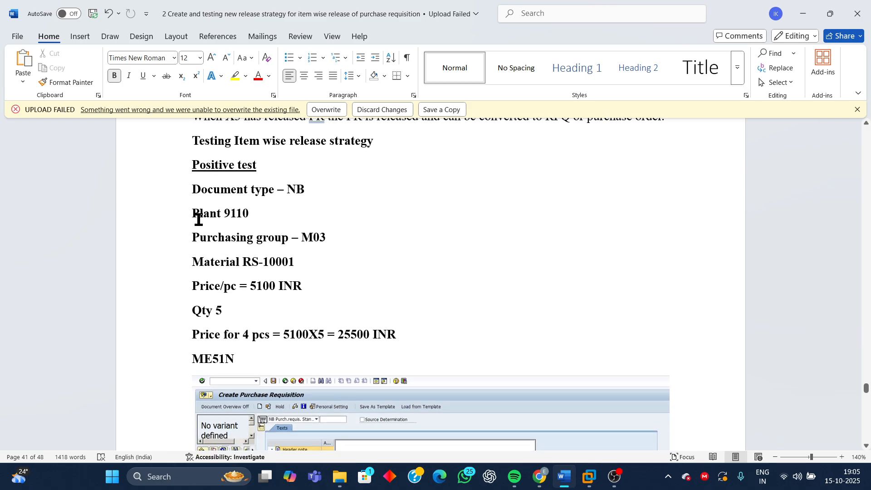
Read the positive test's document type, plant, purchasing group, material, unit price, quantity and total price.
drag(194, 211, 363, 268)
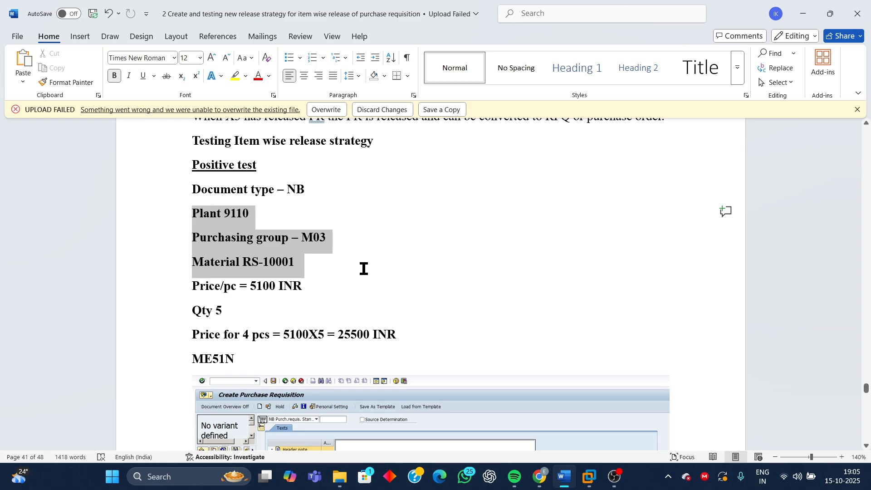
drag(363, 269, 373, 287)
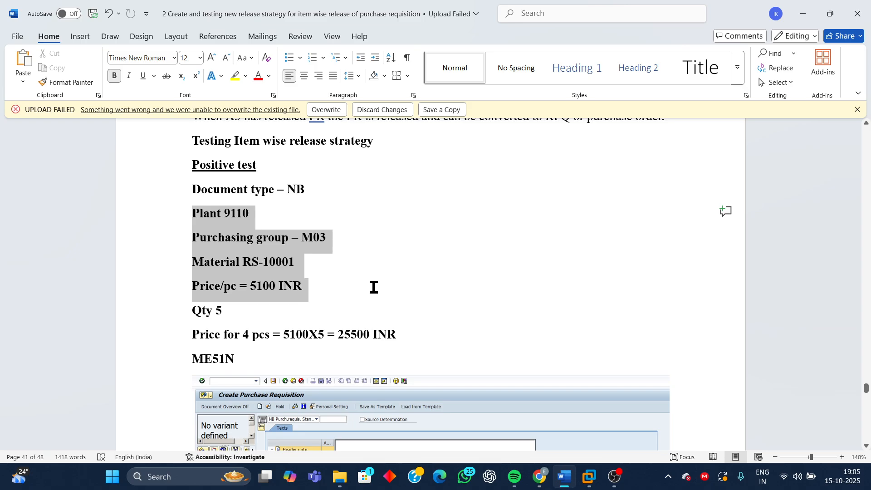
drag(373, 287, 382, 307)
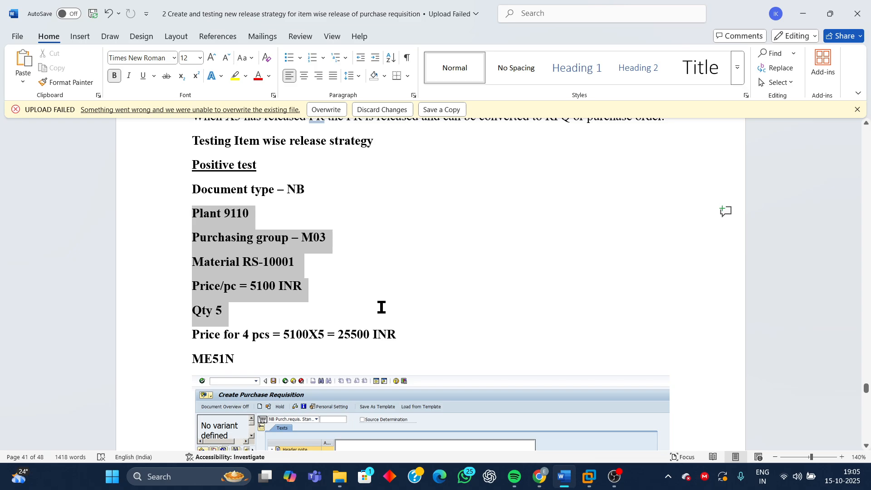
drag(381, 307, 412, 330)
click(195, 188)
drag(194, 188, 311, 278)
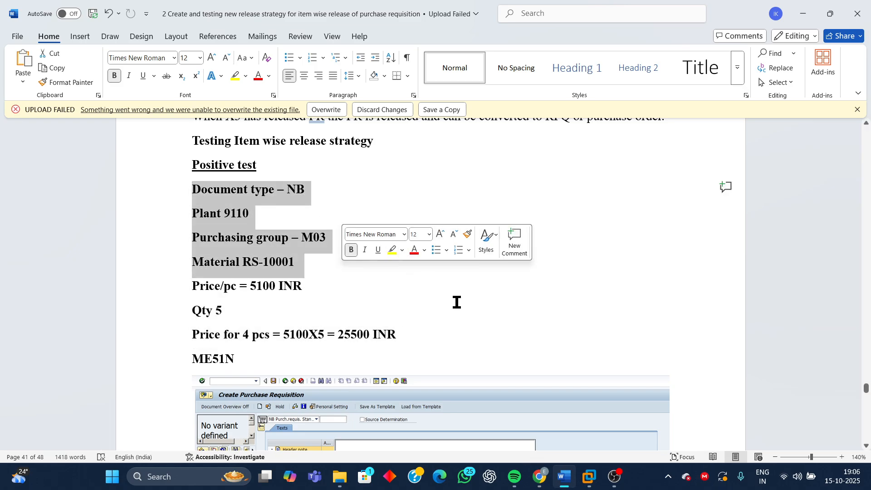
click(448, 334)
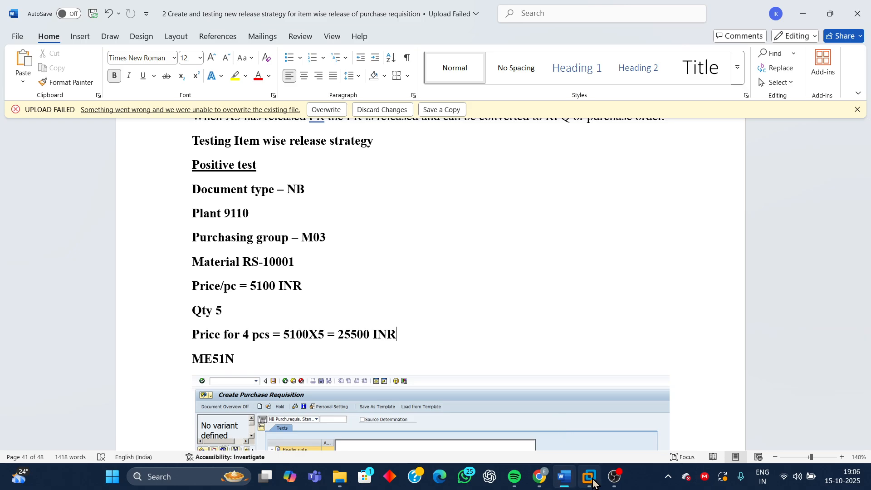
Switch back to the SAP release strategy session in VMware and open the classification of group R2 strategy ZZ.
mouse_move(592, 484)
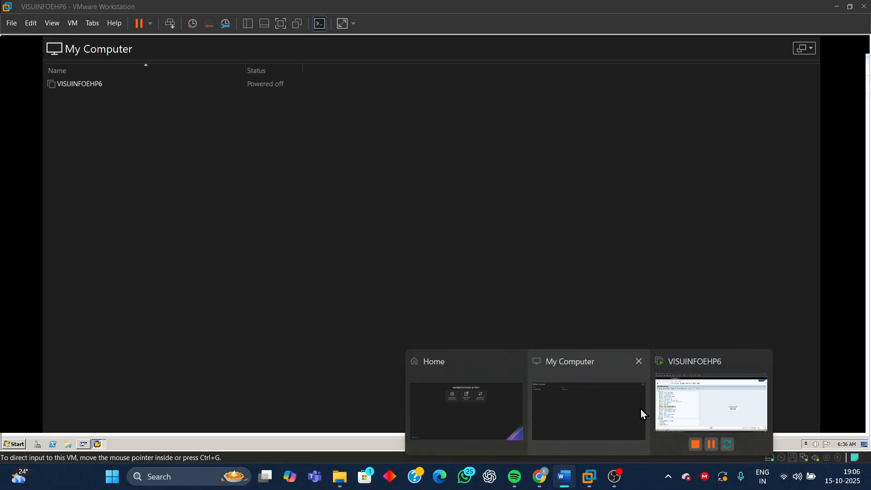
click(716, 415)
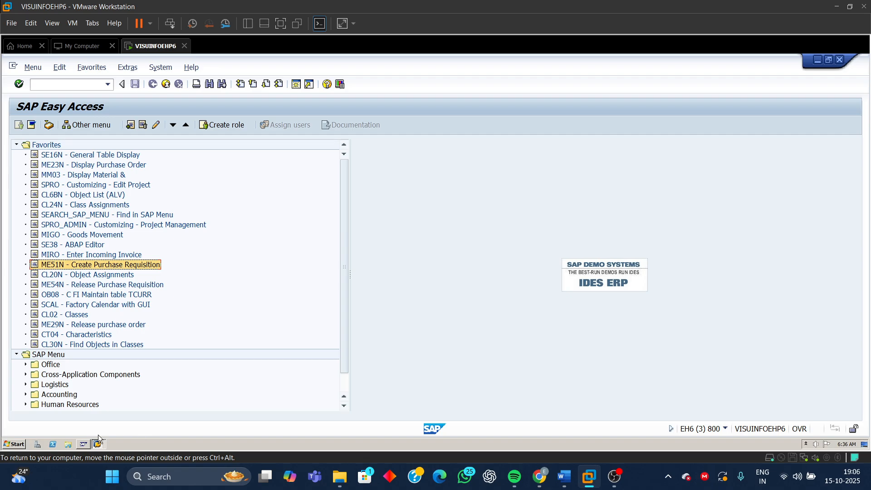
click(98, 443)
click(107, 392)
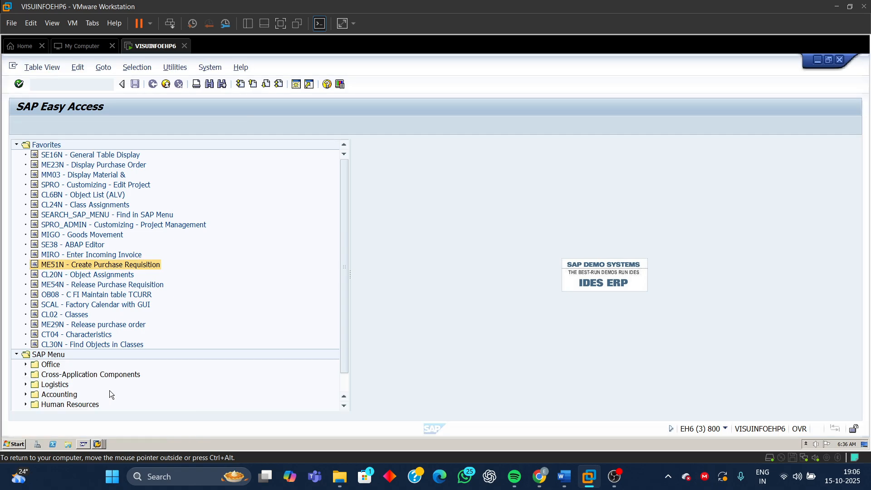
click(260, 303)
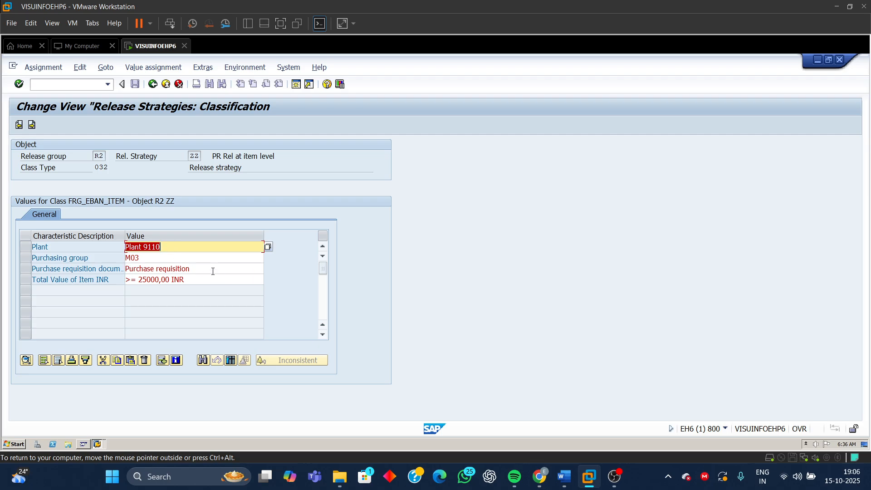
Review the purchase requisition document type and total item value assigned to strategy ZZ in its classification.
drag(198, 269, 105, 272)
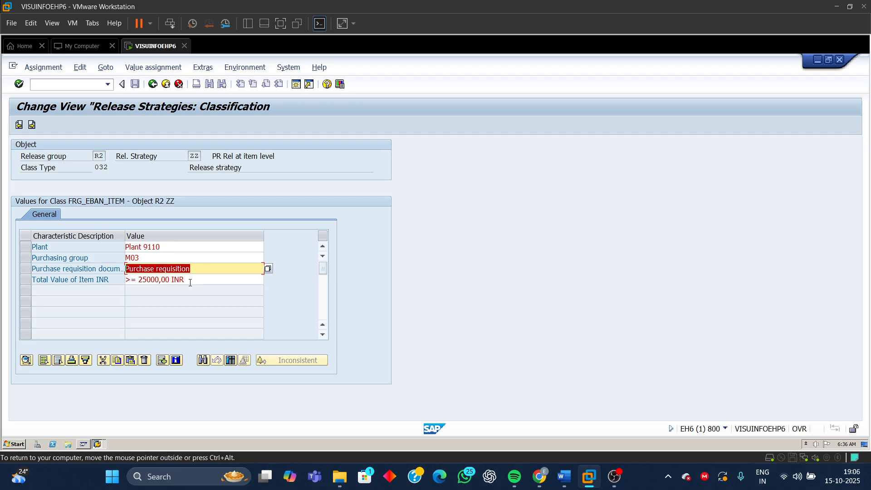
drag(190, 281, 83, 287)
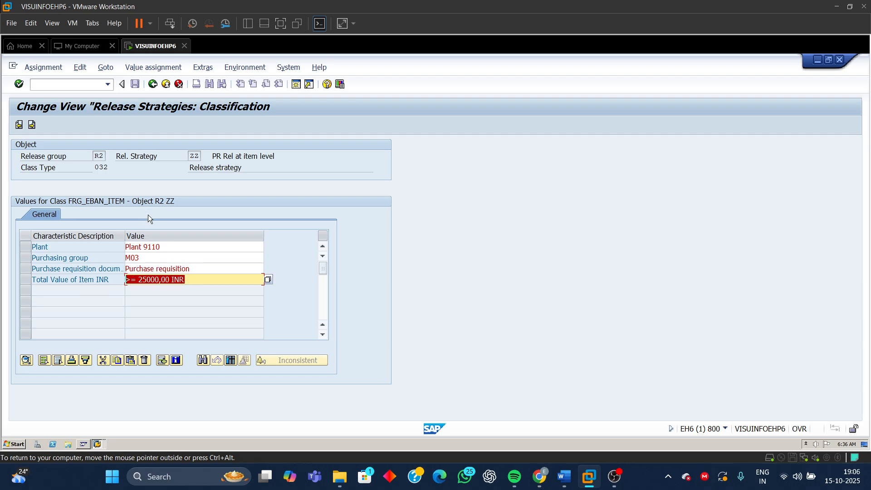
click(191, 156)
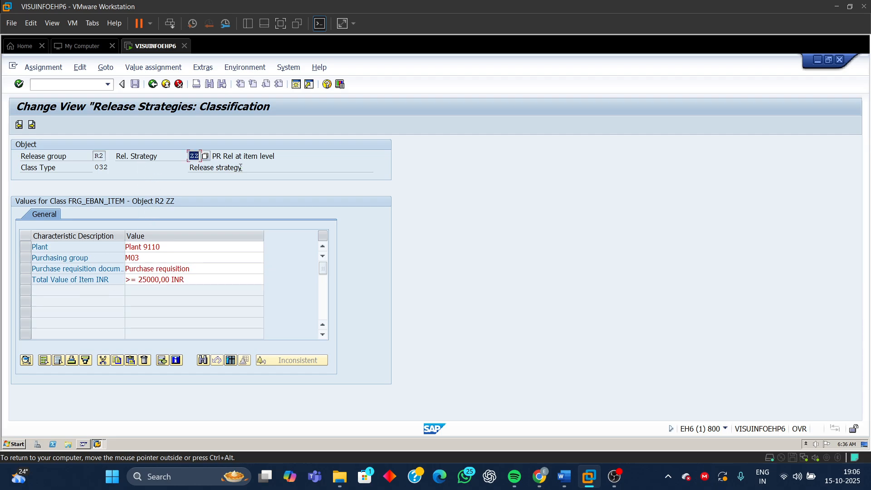
Switch to the SAP Easy Access session and start purchase requisition creation with transaction ME51N.
click(103, 445)
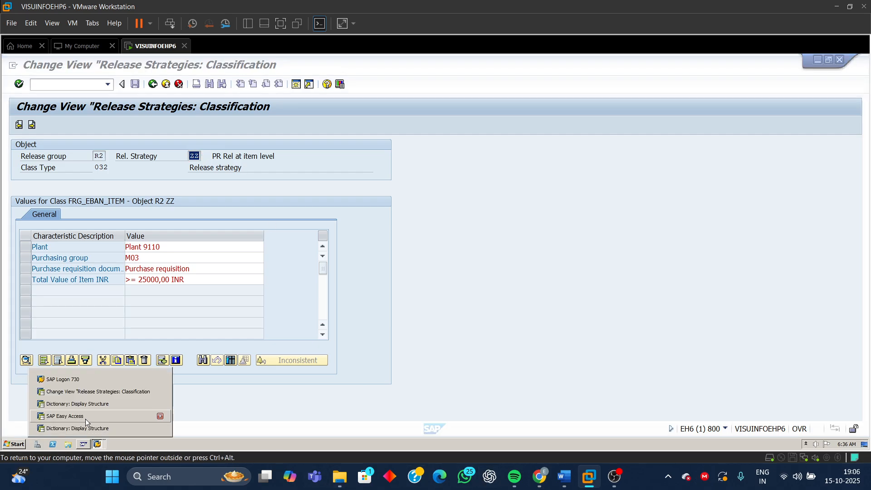
click(65, 415)
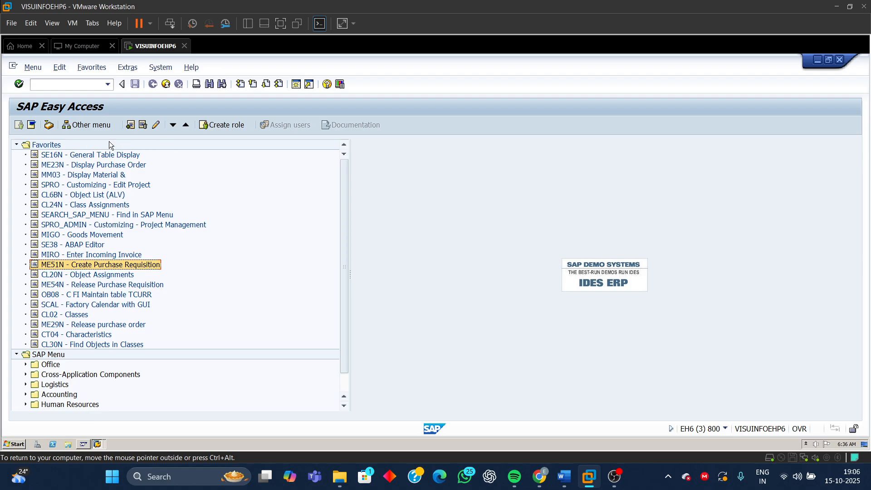
click(108, 84)
click(63, 92)
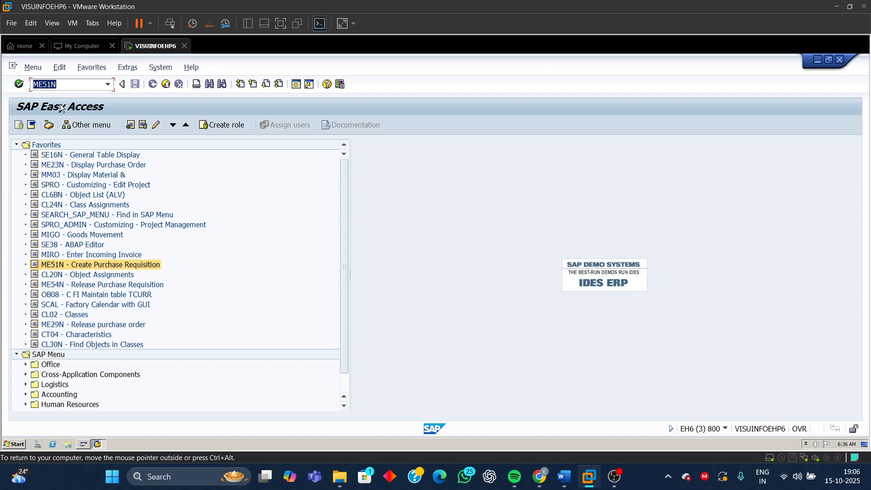
click(67, 87)
drag(65, 86, 2, 109)
click(70, 85)
key(Return)
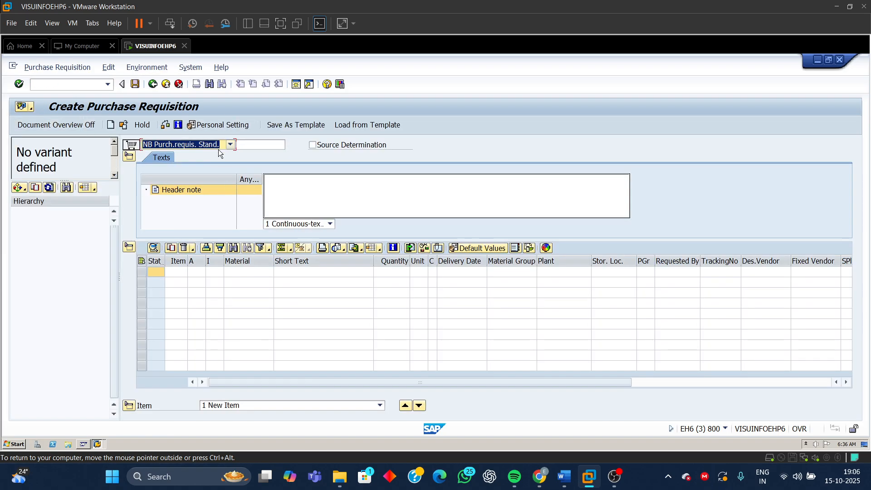
Choose document type NB Purch.requis. Stand. and enter material RS-10001 in the first item line.
click(230, 144)
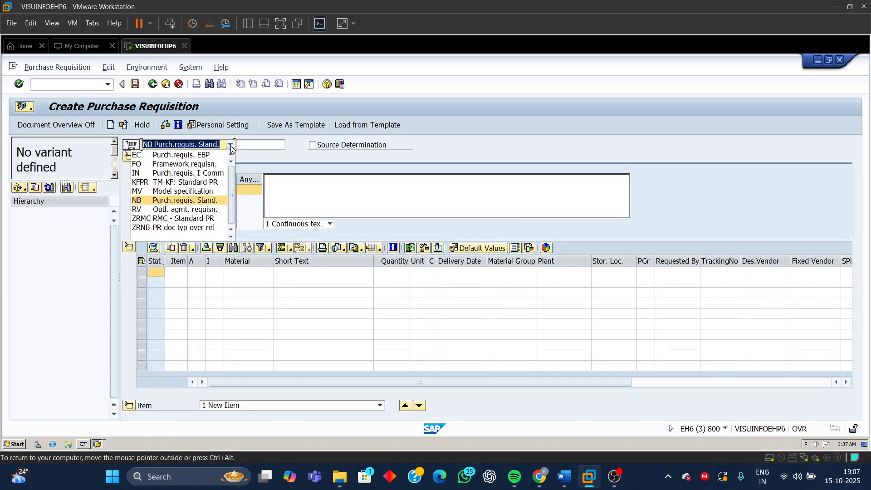
click(175, 204)
click(247, 273)
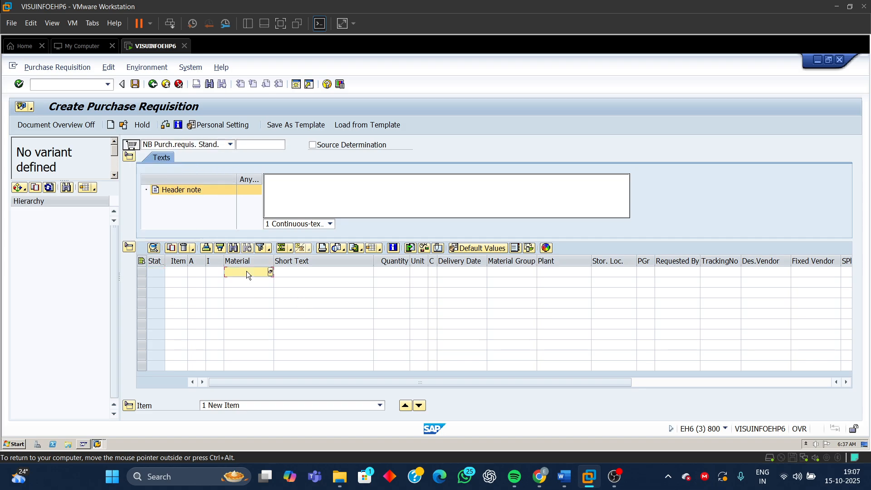
text(RS-1)
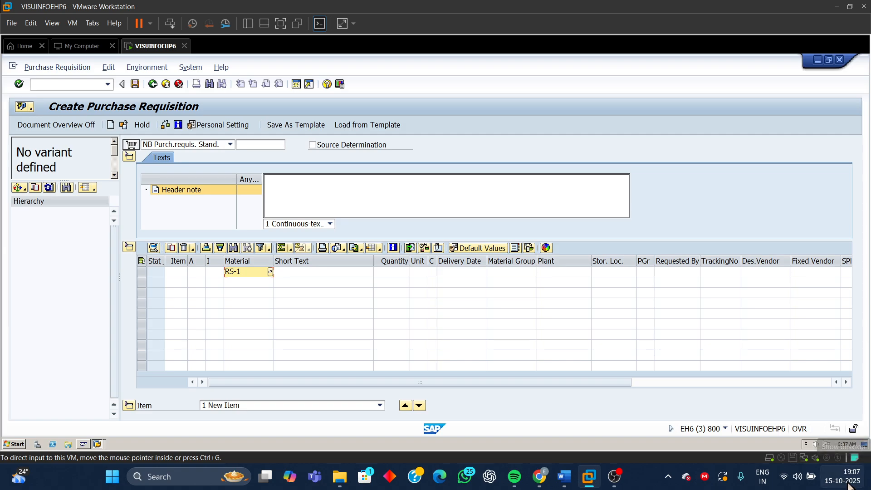
mouse_move(614, 486)
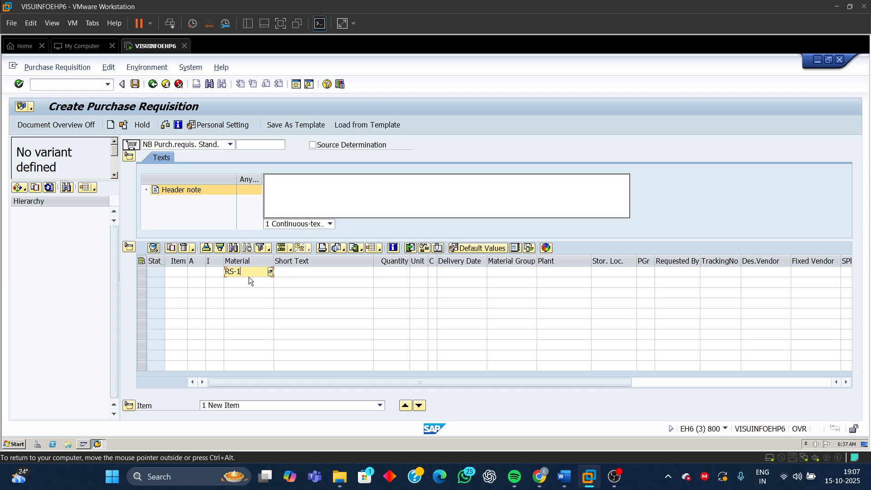
text(0001)
Set the item's quantity to 5, plant to 9110 and purchasing group to M03, and confirm the line.
click(397, 271)
click(554, 272)
text(9110)
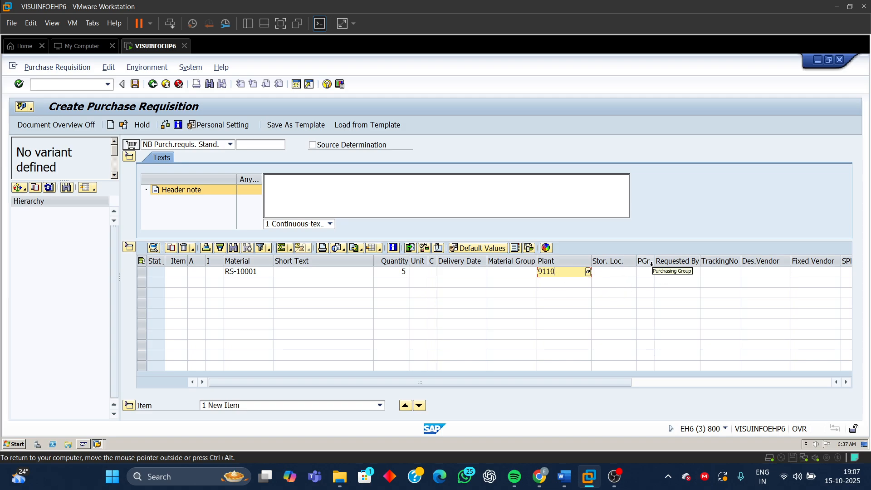
double_click(655, 261)
click(656, 273)
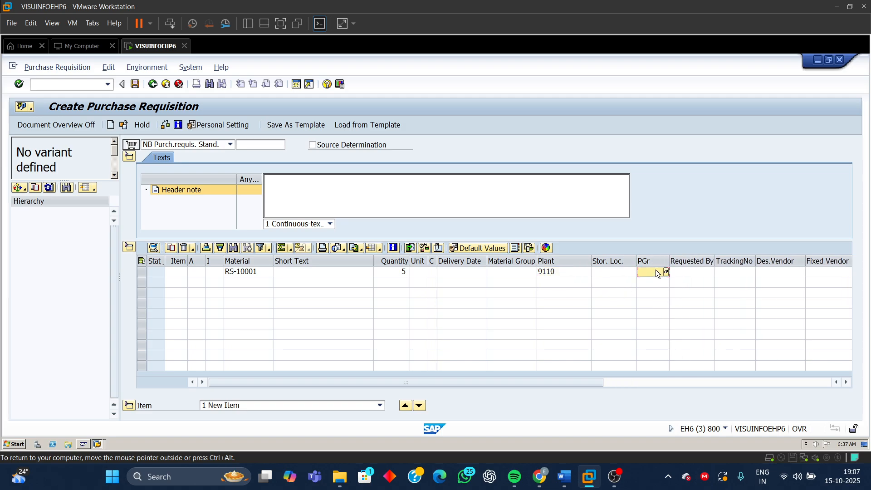
text(M03)
key(Return)
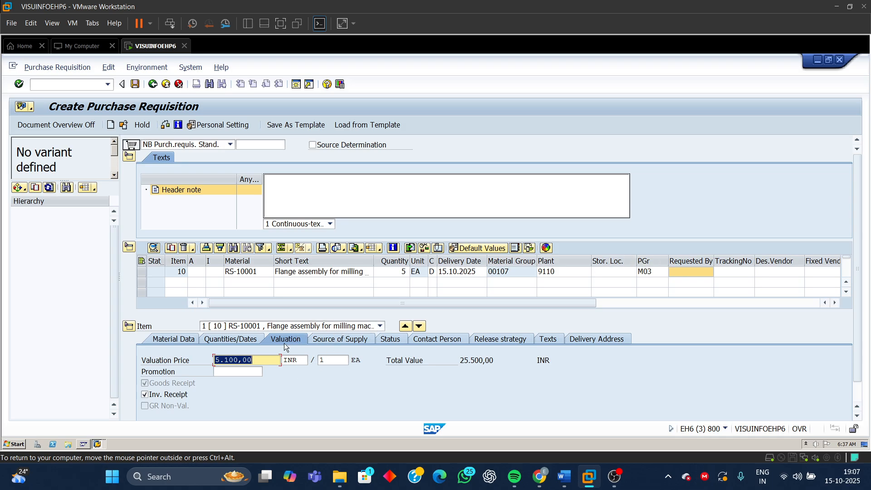
Check the item's valuation price and total value, and examine the release group and strategy determined for it.
click(258, 361)
drag(257, 360, 126, 367)
drag(503, 363, 433, 368)
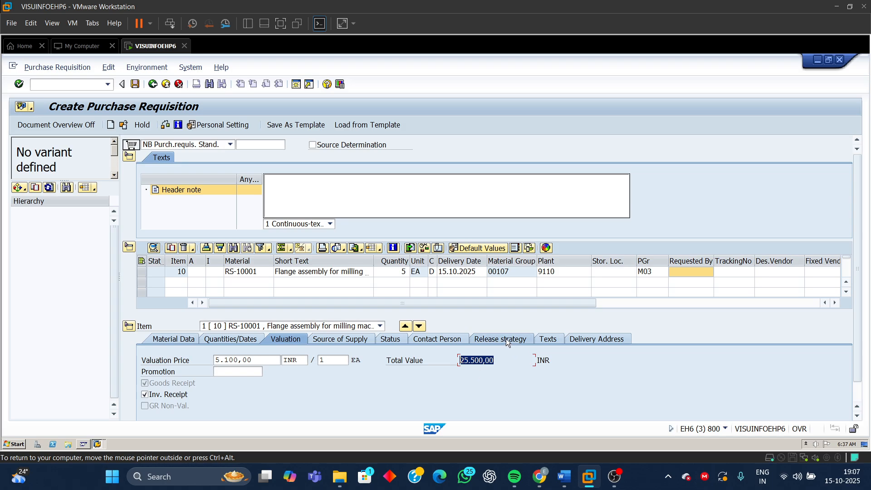
click(482, 339)
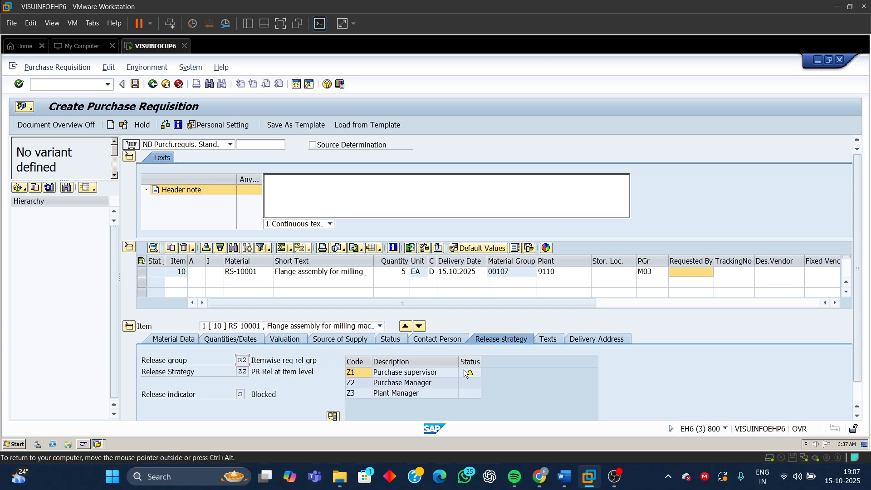
double_click(239, 372)
double_click(242, 359)
Save the purchase requisition, and view and close the details of the creation message.
click(136, 85)
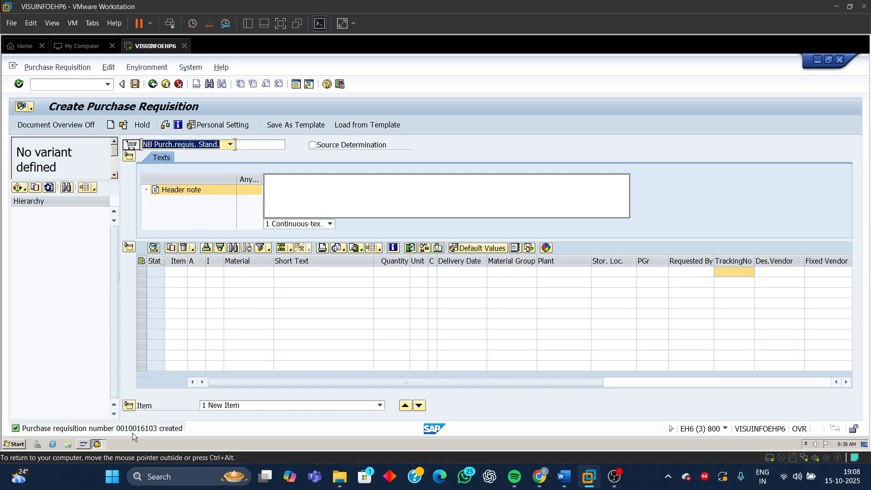
click(149, 430)
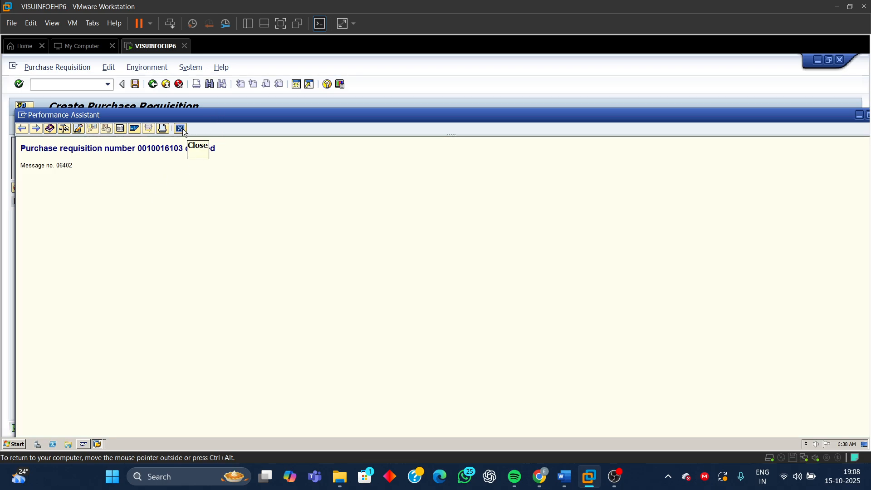
click(181, 129)
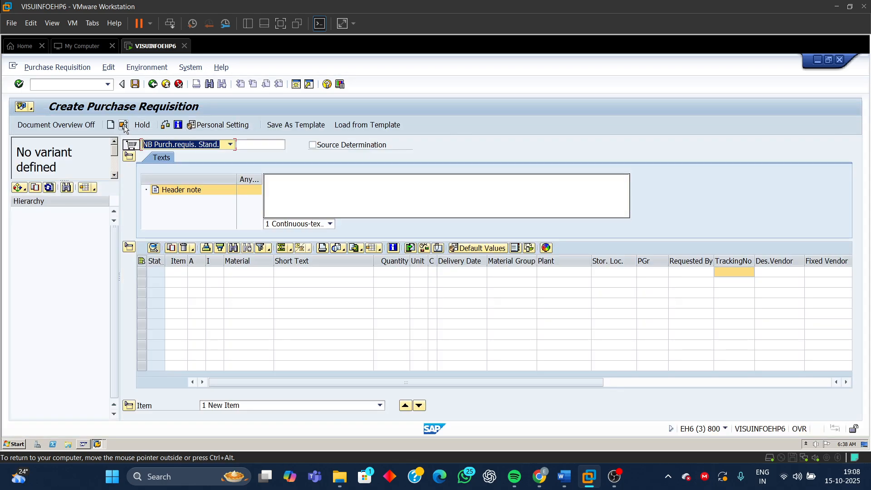
Open the newly saved purchase requisition for display and examine its item's release strategy, indicator and release codes.
click(126, 129)
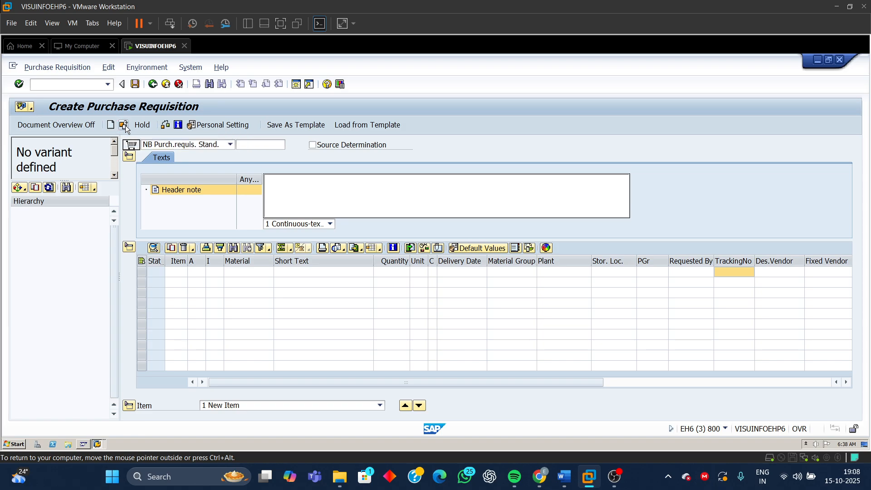
click(154, 174)
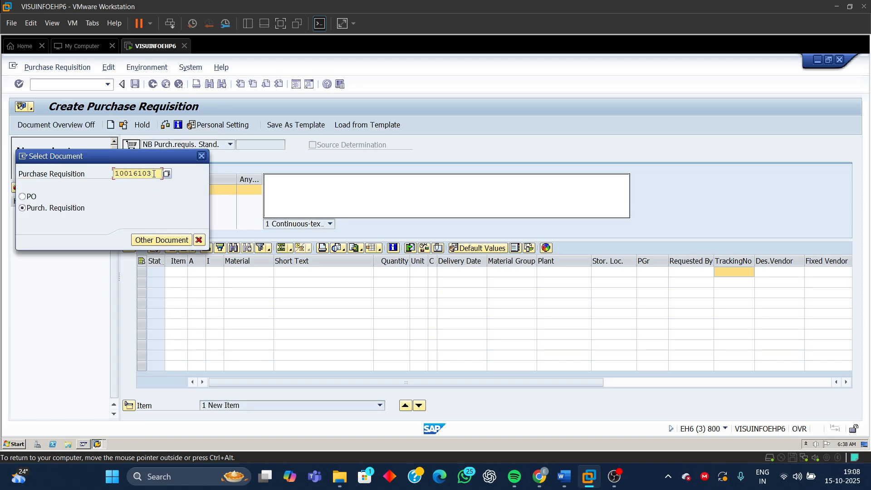
double_click(154, 173)
click(172, 237)
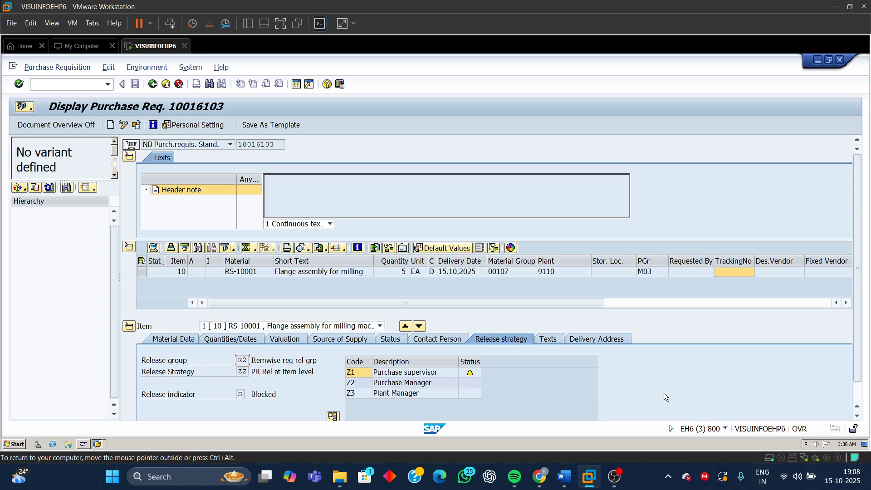
scroll(663, 393, down, 2)
scroll(663, 393, down, 1)
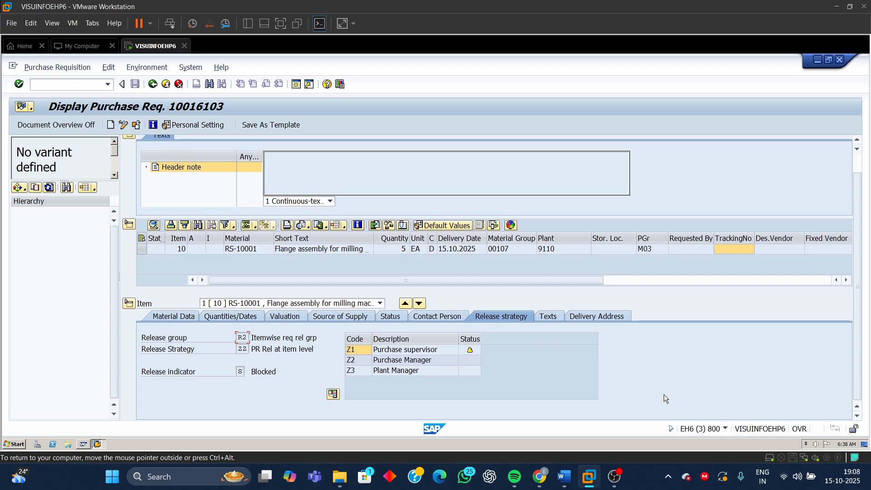
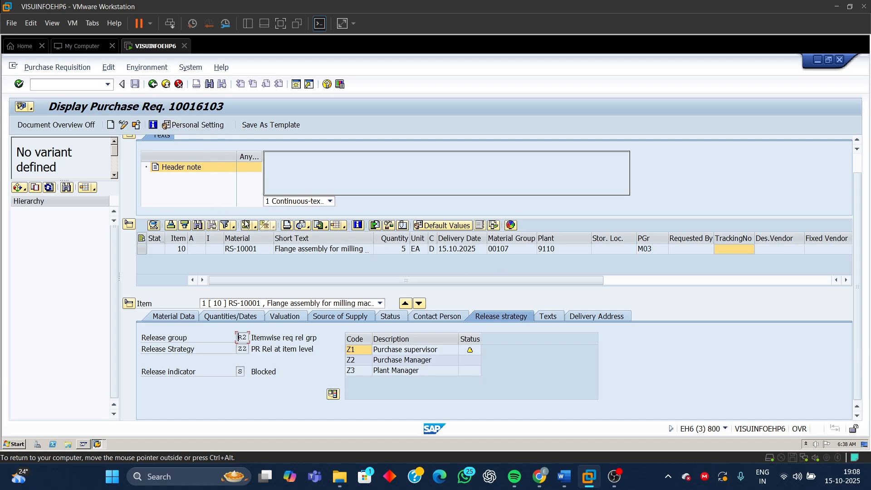
In another session, leave the CEBAN structure display and start transaction ME54N, acknowledging the information message.
click(101, 444)
click(101, 429)
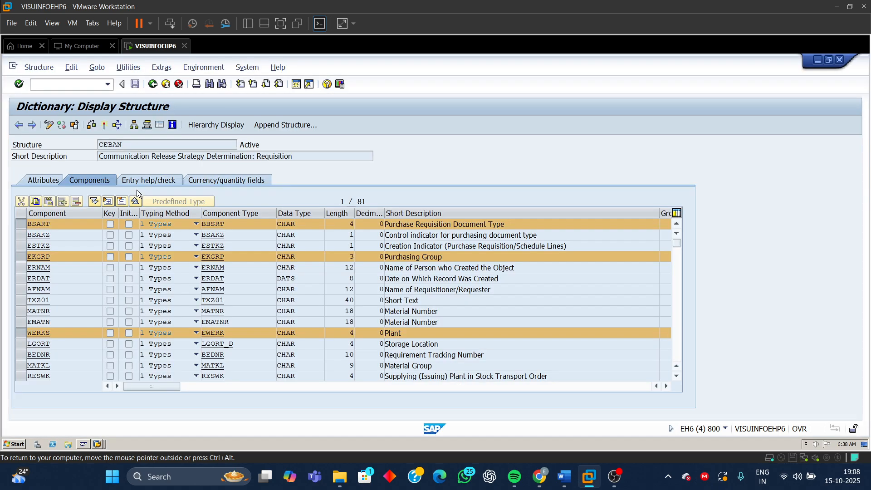
click(153, 84)
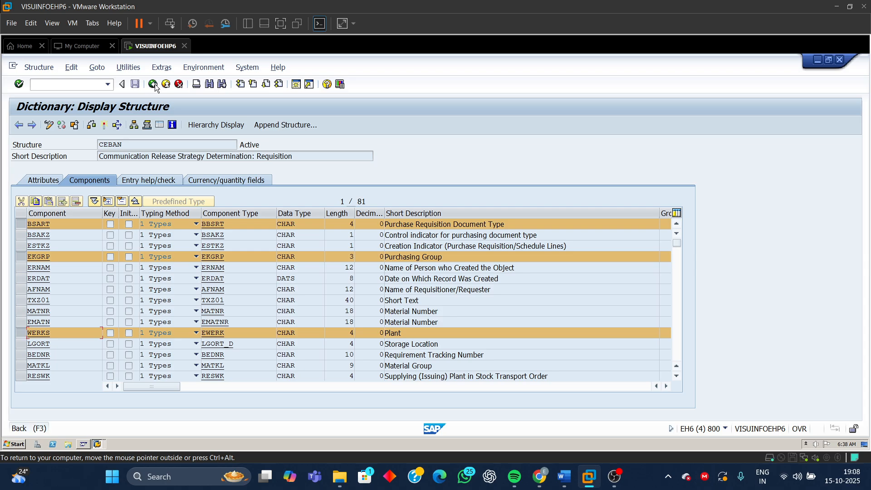
click(153, 84)
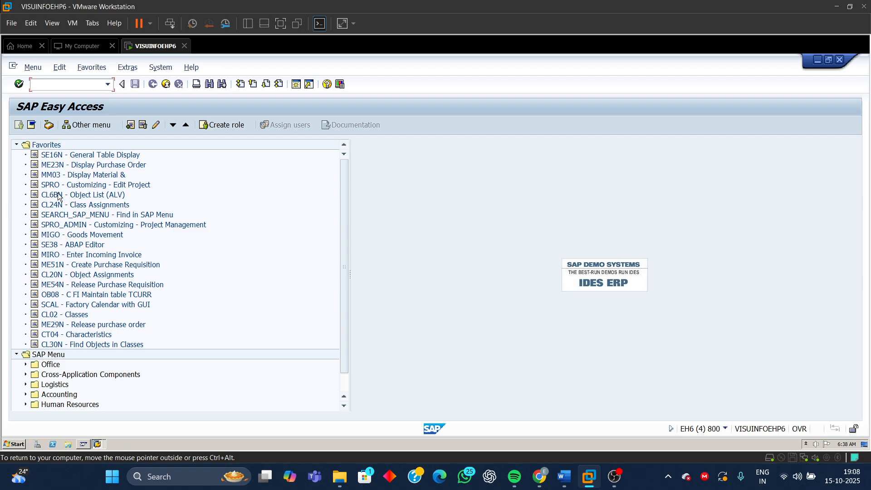
click(77, 82)
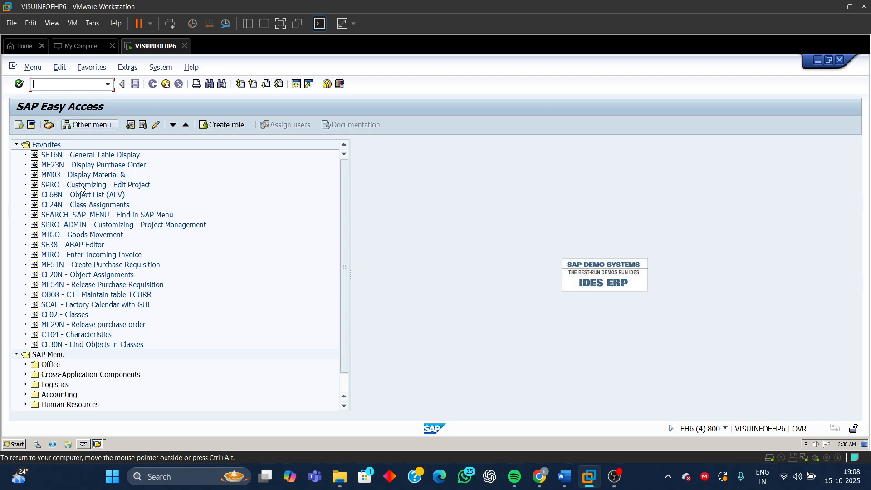
text(ME54N)
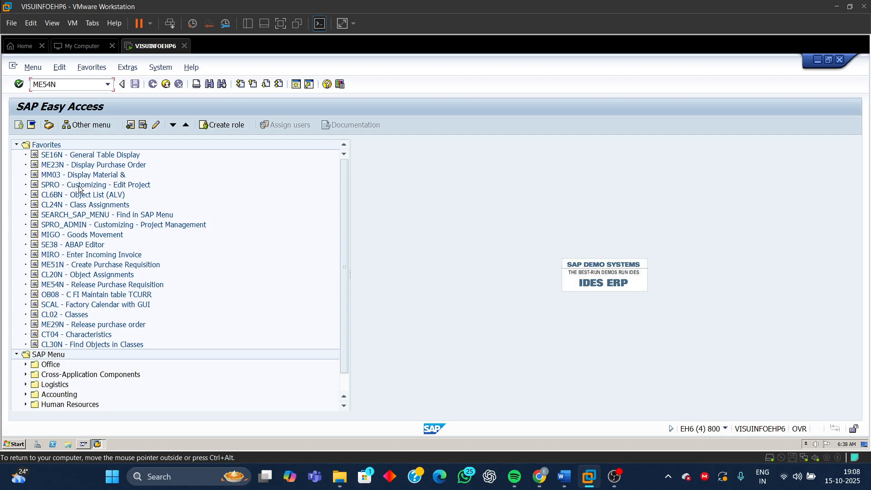
key(Return)
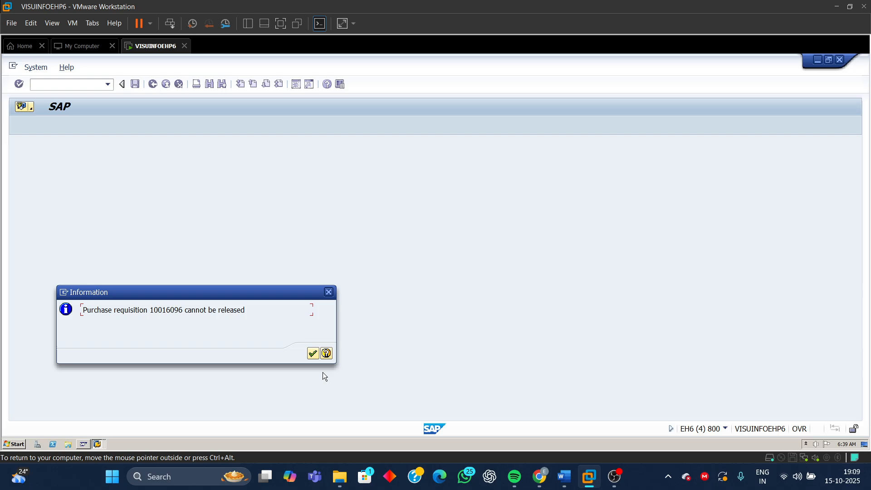
click(312, 358)
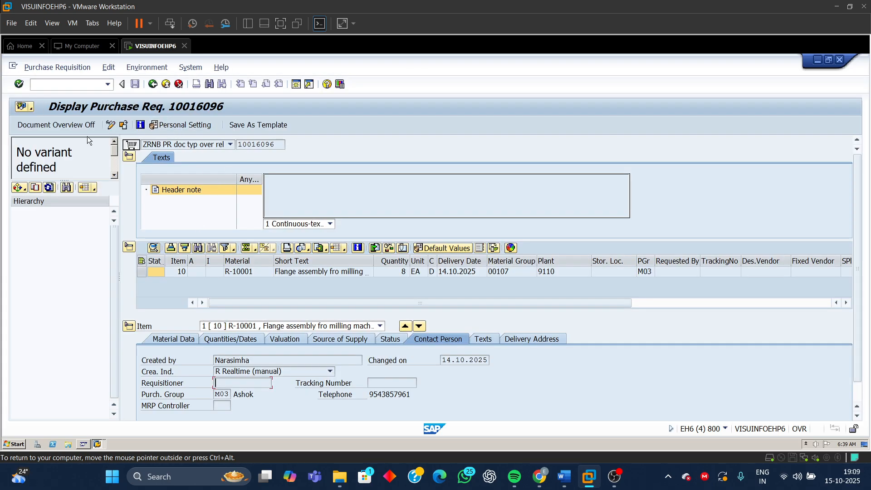
Bring up the selection of another document and look up the newly created requisition's number in the other session.
click(124, 127)
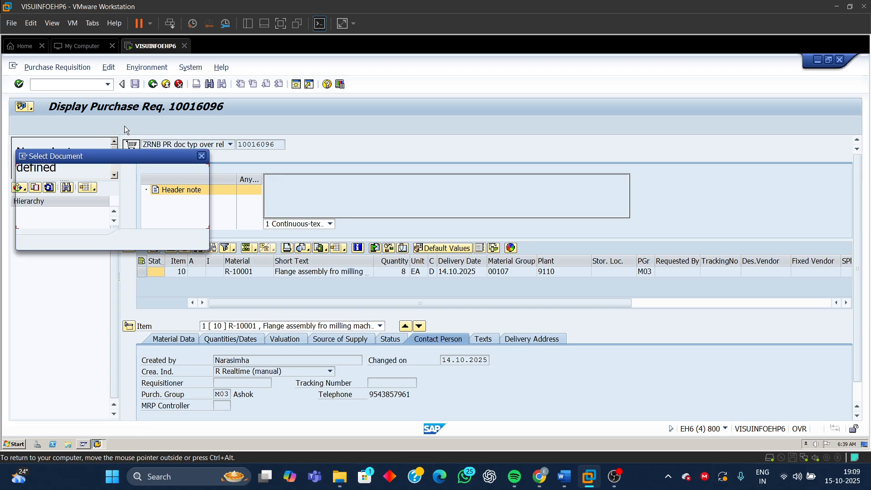
click(97, 445)
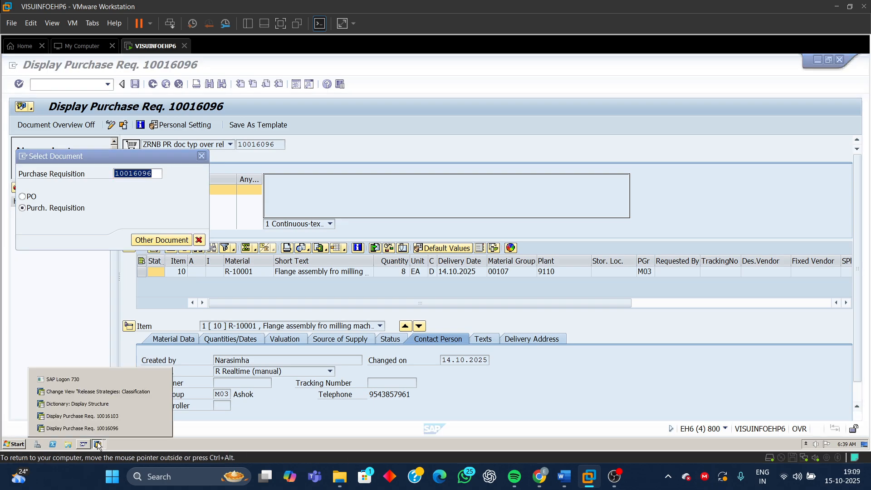
click(100, 418)
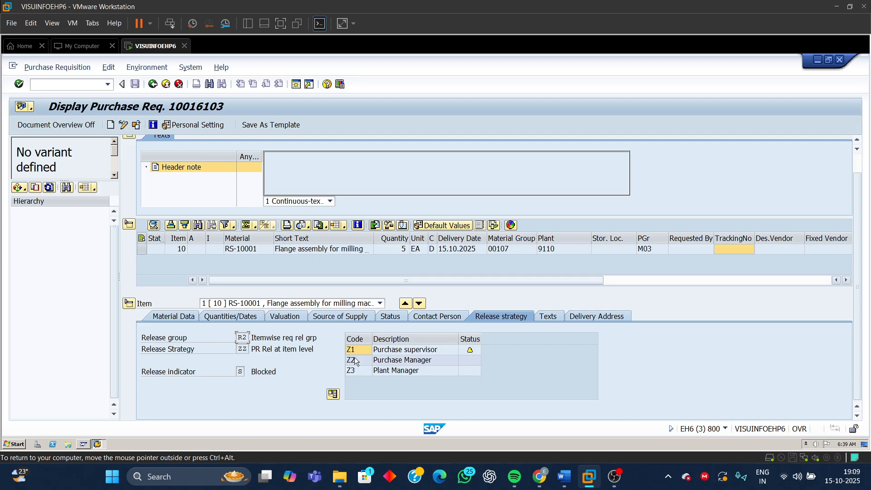
click(97, 444)
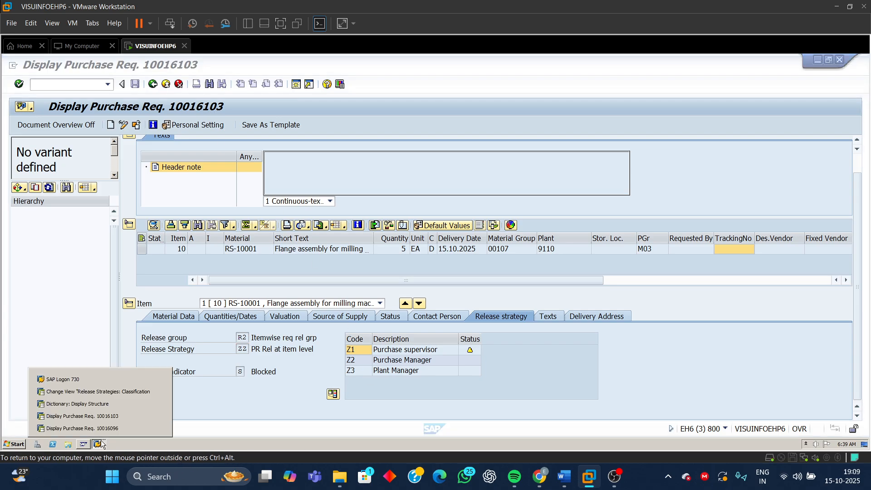
click(102, 429)
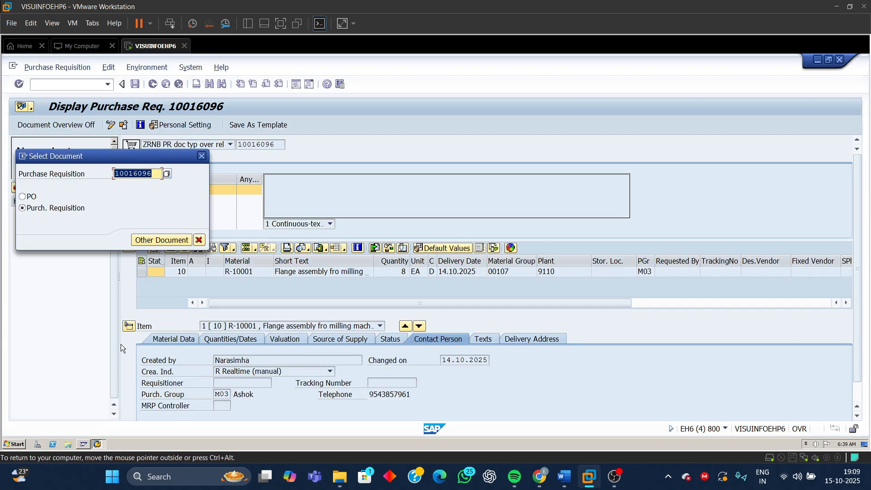
Open the newly created purchase requisition by entering its document number, and view the item's release strategy.
click(155, 174)
key(BackSpace)
key(BackSpace)
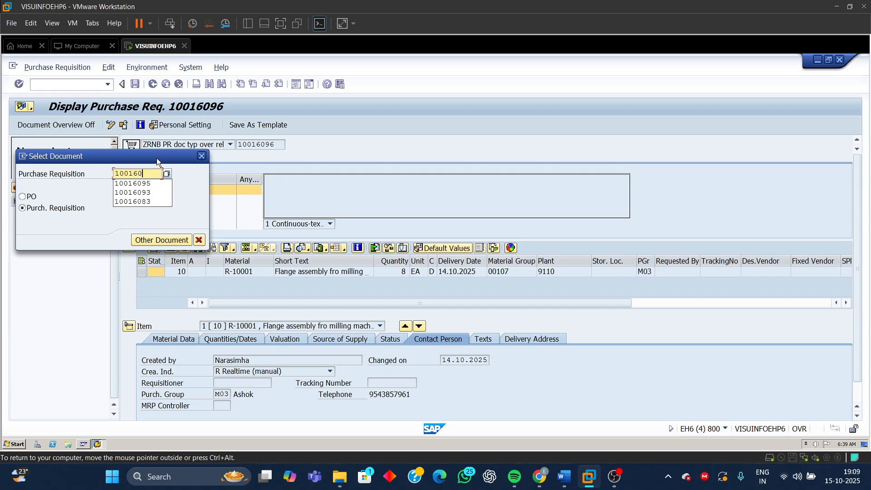
text(103)
key(Return)
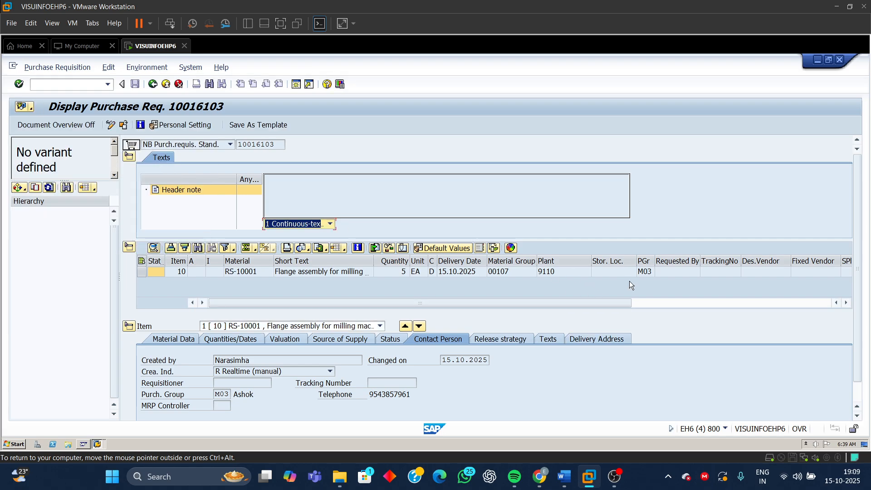
click(504, 340)
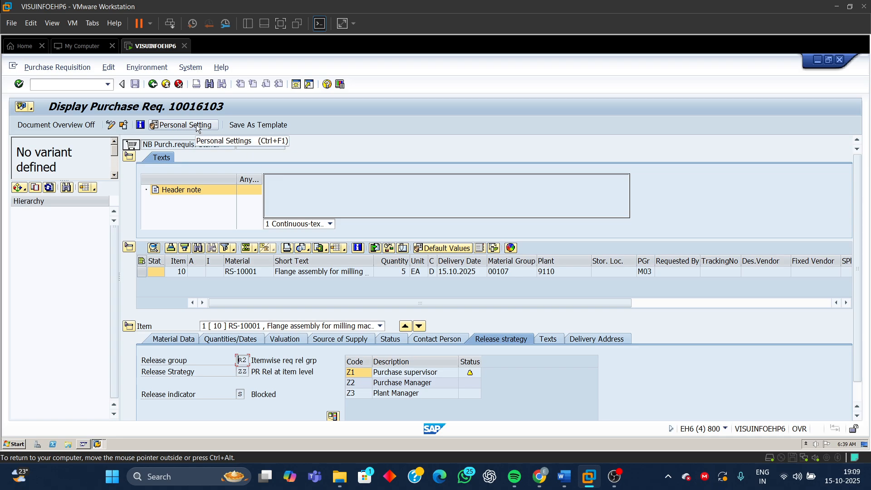
Leave the requisition display and restart transaction ME54N from the initial screen.
click(108, 85)
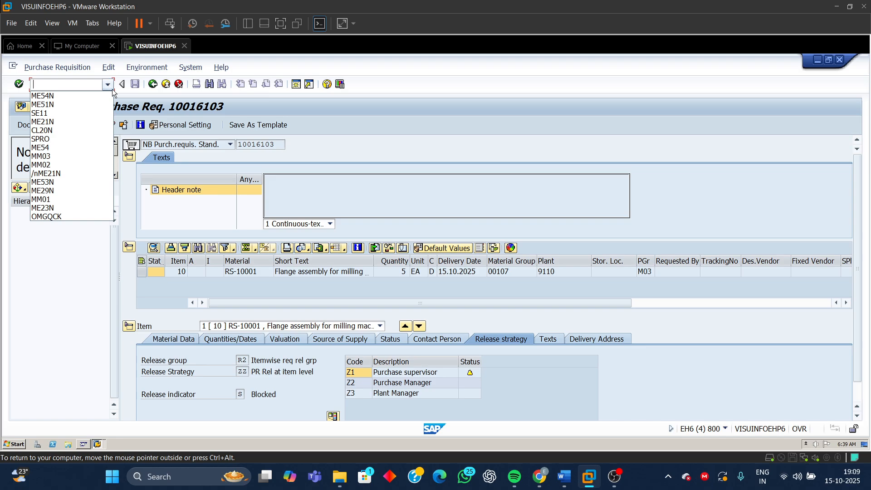
click(336, 113)
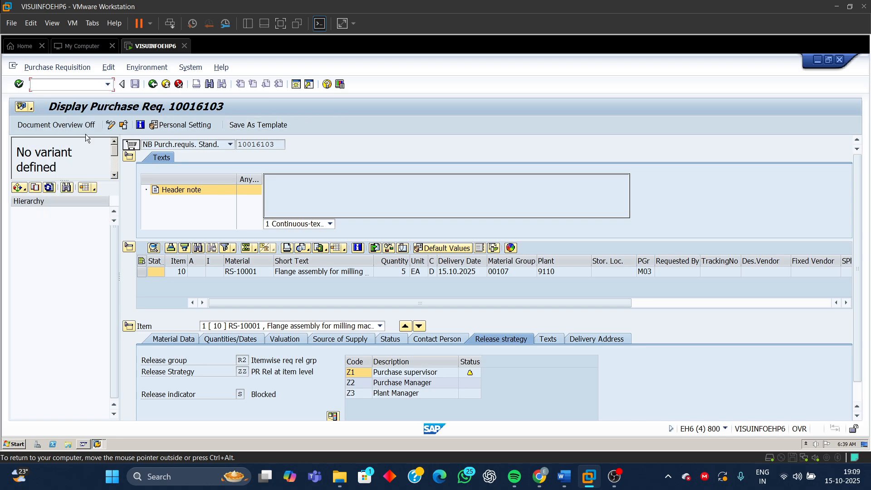
click(158, 84)
click(109, 85)
click(77, 96)
key(Return)
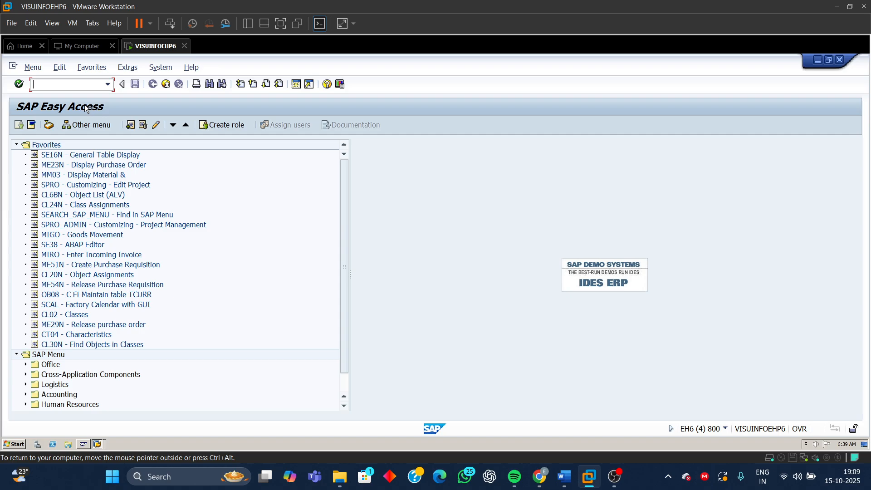
click(109, 84)
click(58, 106)
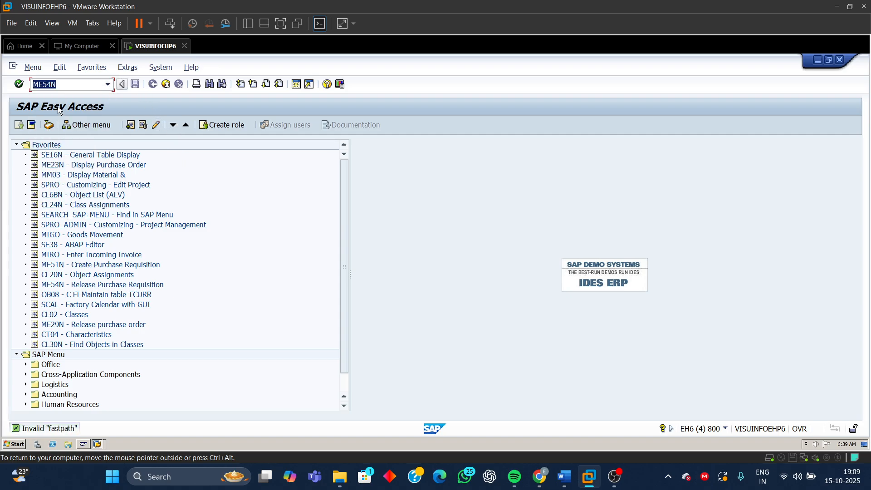
key(Return)
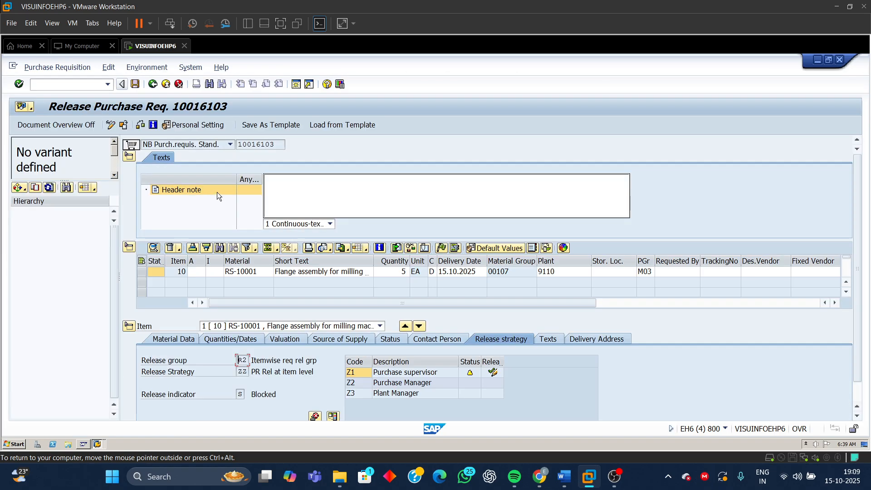
Reload the same purchase requisition for release through the document selection and check its number and release codes.
click(123, 126)
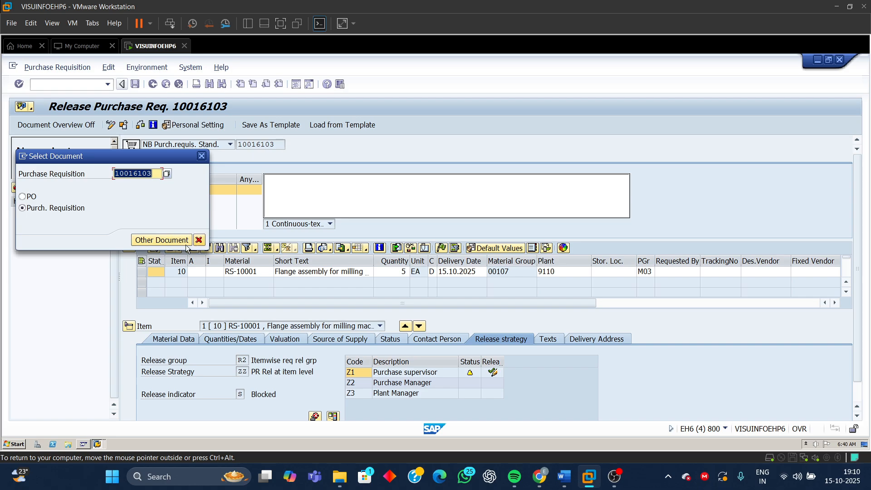
click(168, 239)
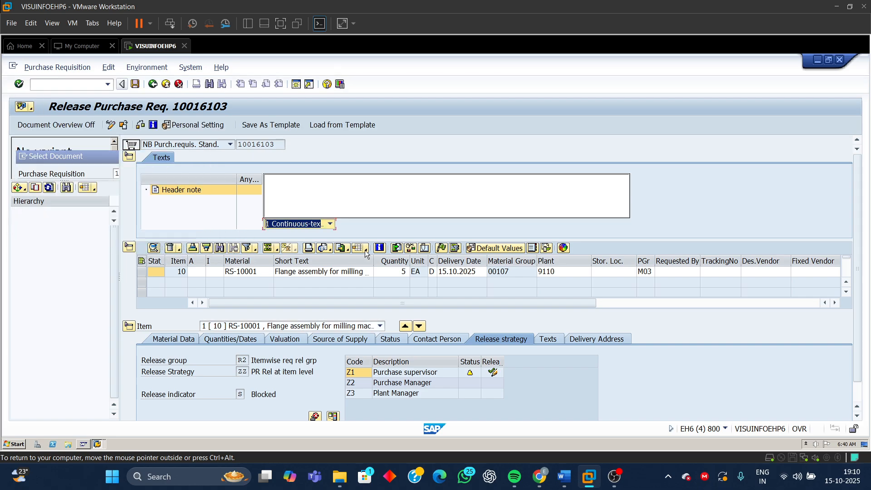
double_click(274, 144)
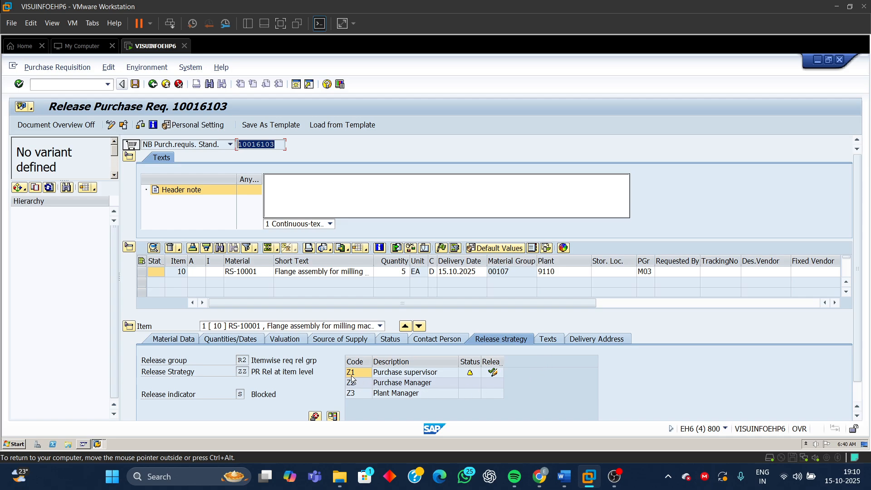
click(359, 393)
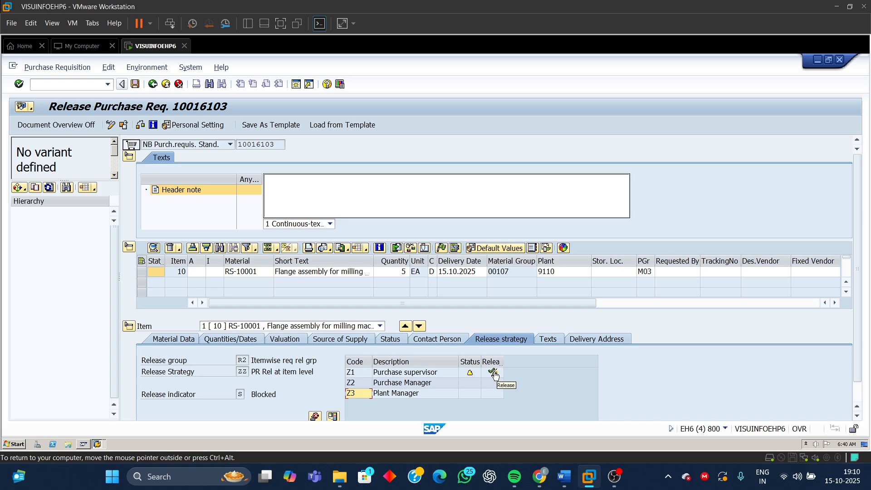
Release the item with codes Z1, Z2 and Z3 in sequence, and examine the release indicator.
click(493, 373)
click(350, 375)
click(400, 374)
click(494, 373)
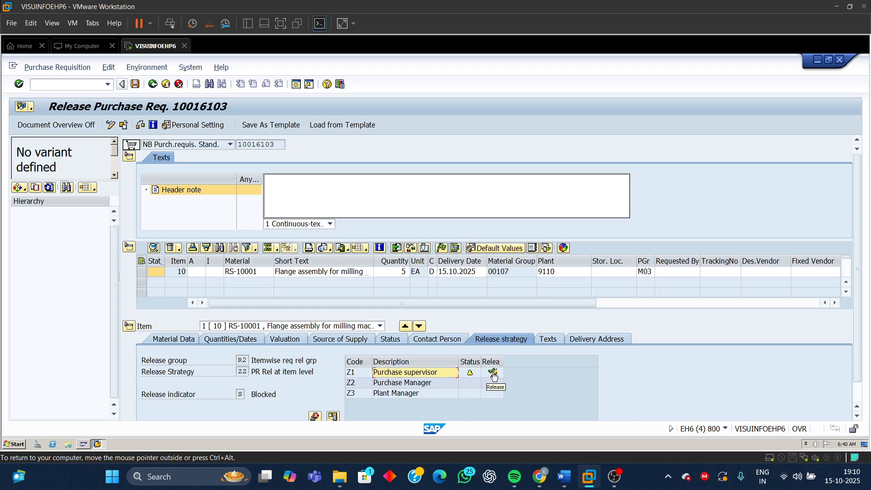
click(493, 373)
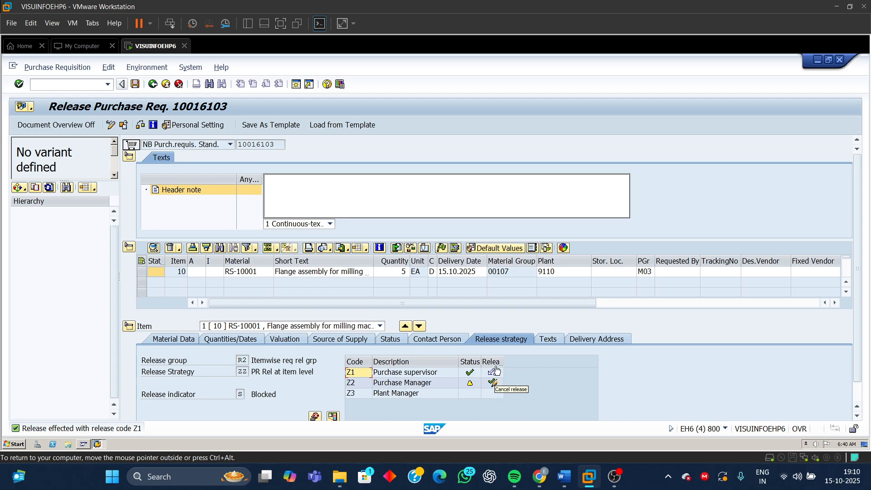
click(495, 386)
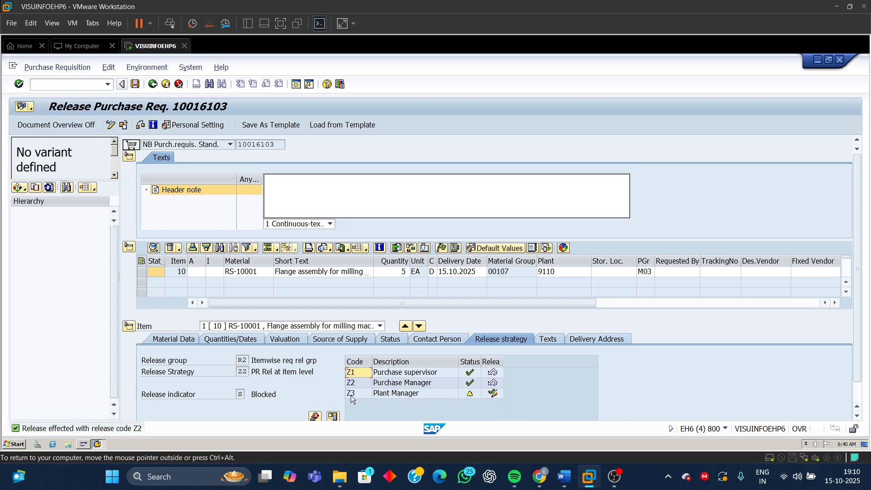
click(493, 393)
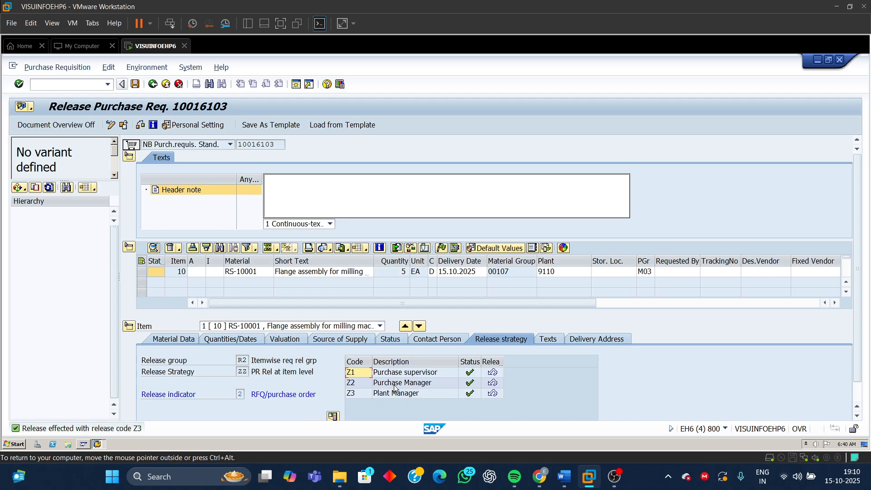
click(239, 395)
drag(313, 395, 222, 398)
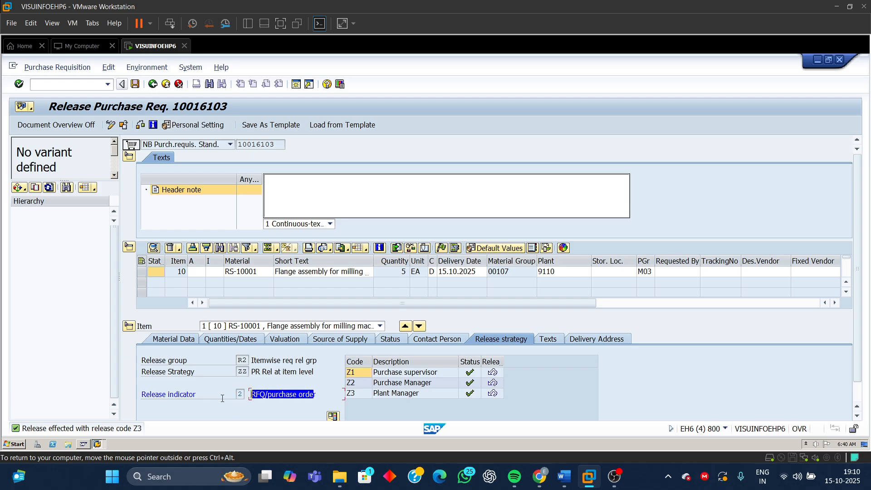
Cancel the item's releases for codes Z3, Z2 and Z1 in reverse order, and check the release indicator.
click(494, 394)
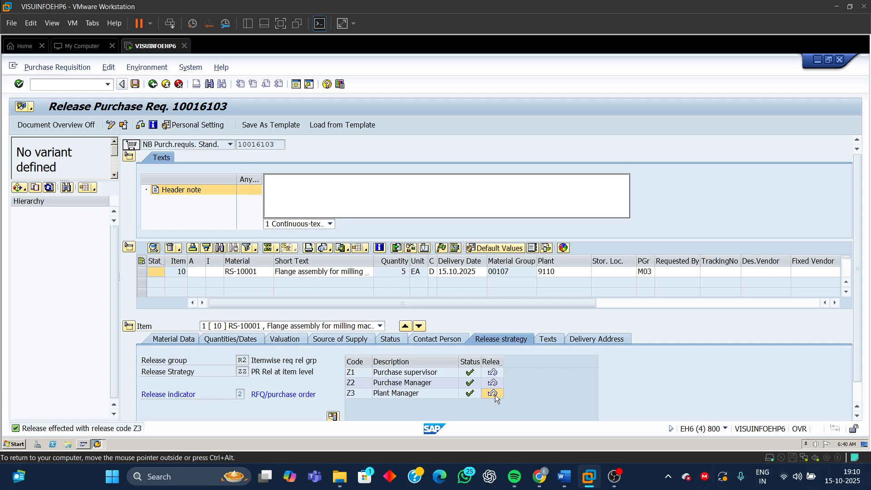
click(493, 383)
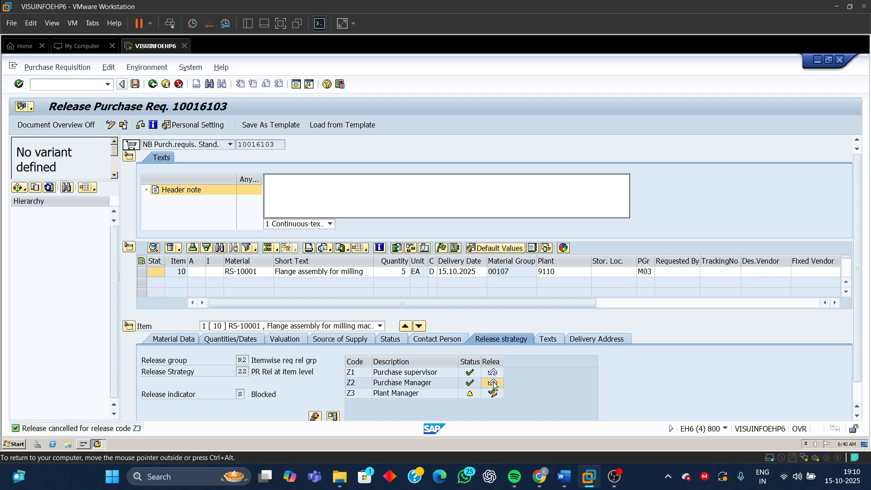
click(492, 372)
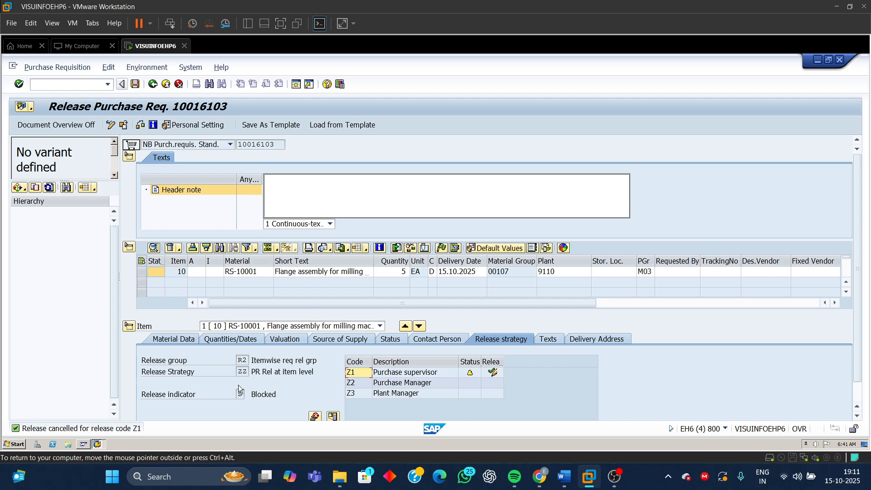
click(186, 396)
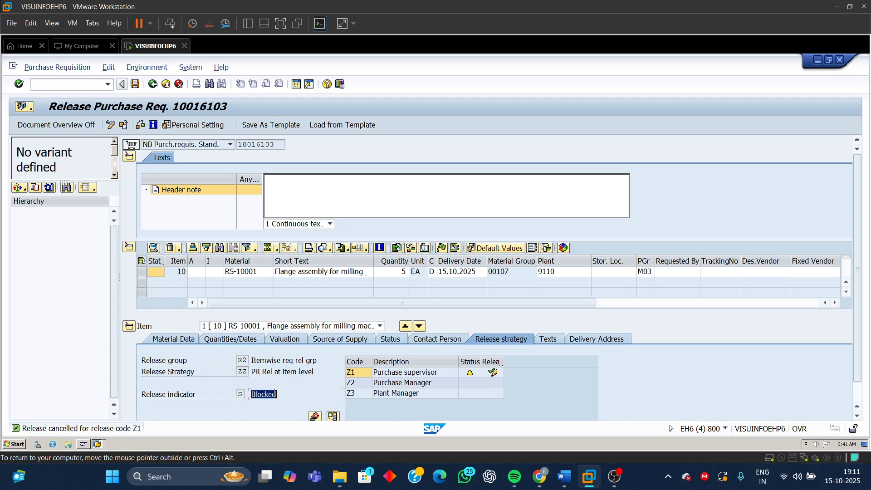
click(239, 394)
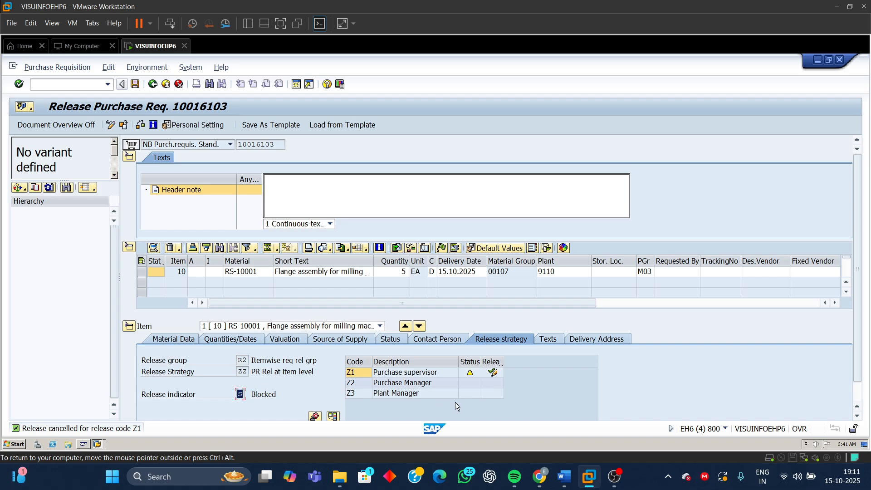
Release the item again with codes Z1, Z2 and Z3 in sequence, checking the release indicator between releases.
click(492, 371)
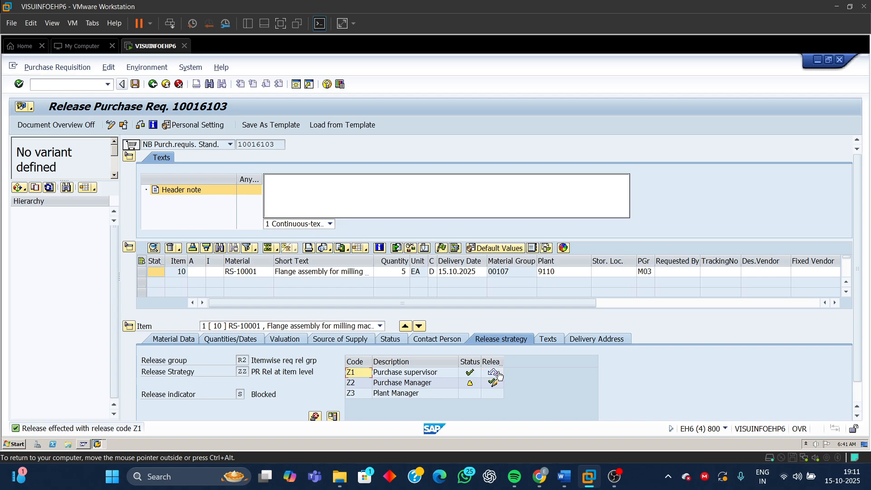
click(353, 384)
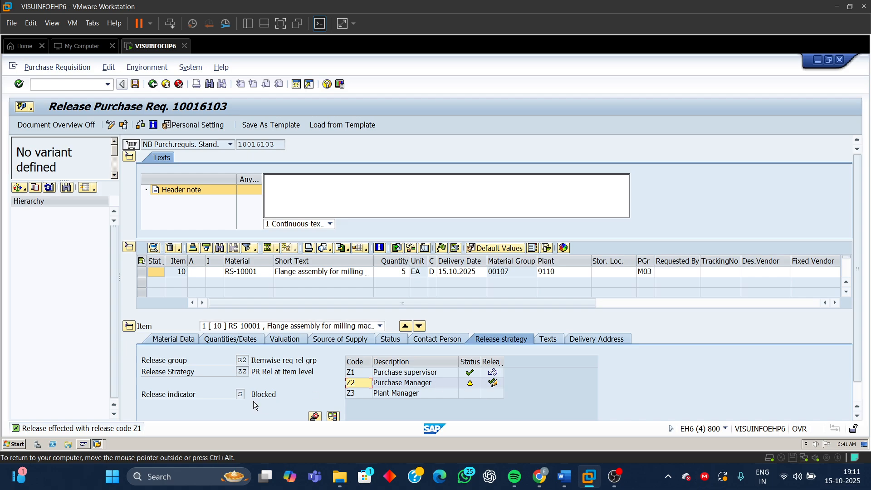
drag(251, 394, 278, 394)
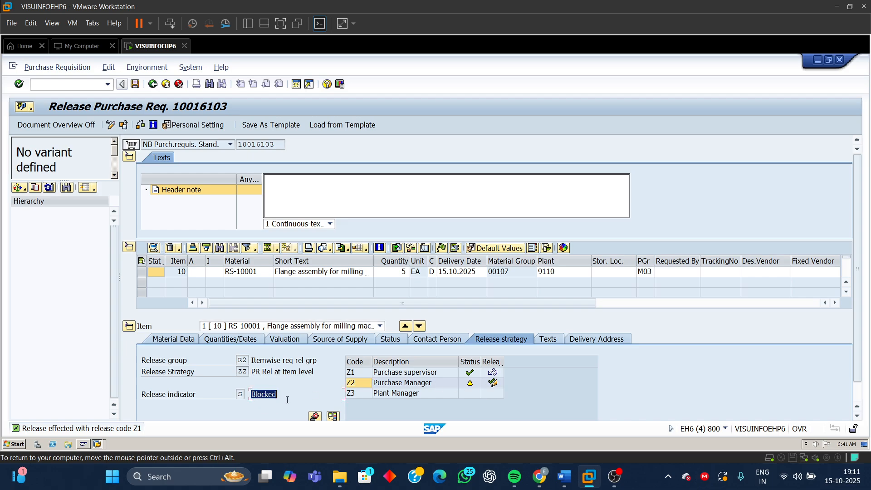
click(493, 384)
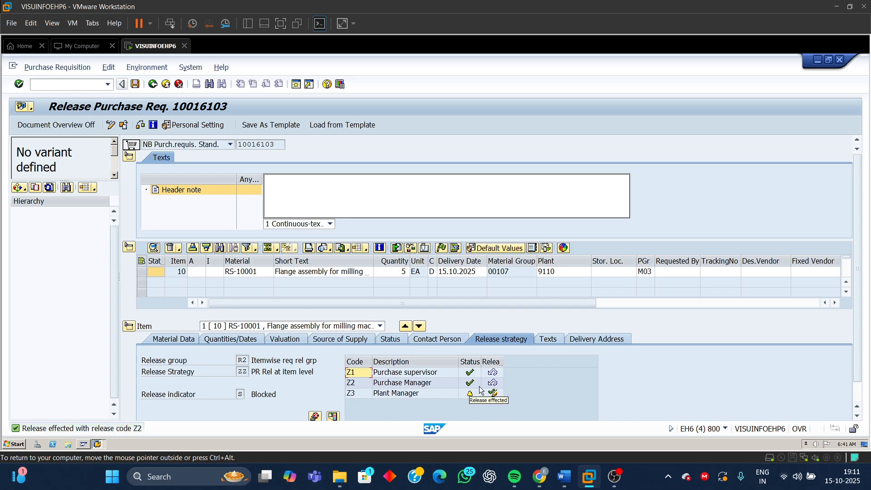
drag(273, 395, 255, 397)
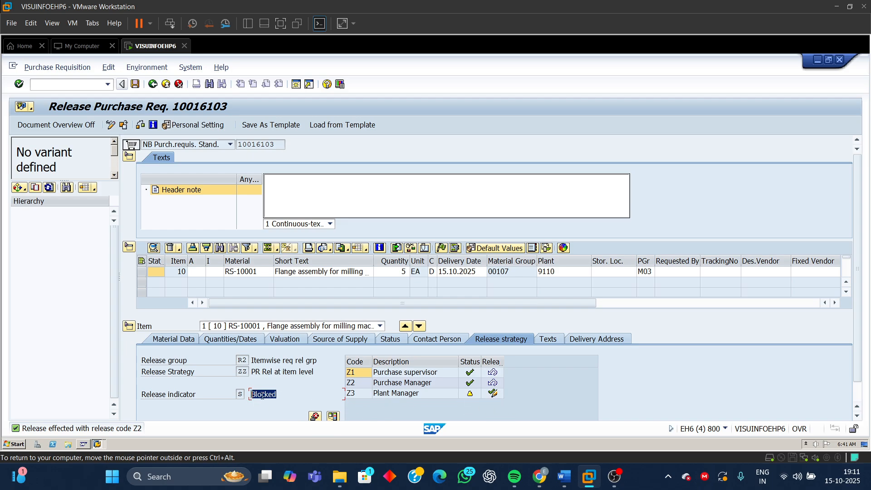
click(240, 394)
click(493, 393)
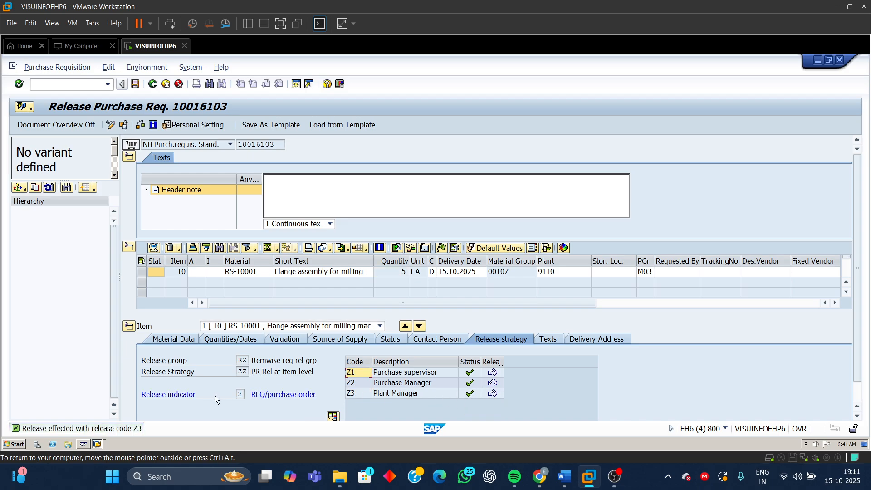
Examine the fully released item's release indicator and its description, and save the purchase requisition.
click(243, 393)
double_click(244, 394)
drag(252, 394, 325, 396)
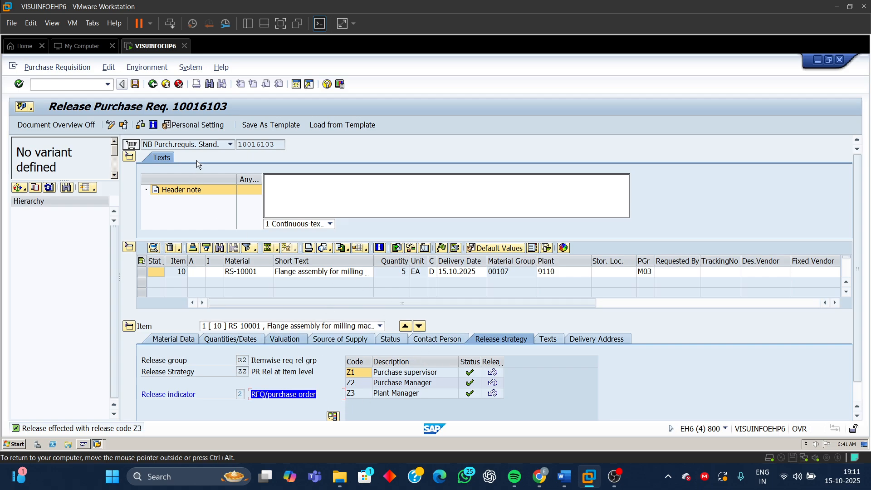
click(135, 84)
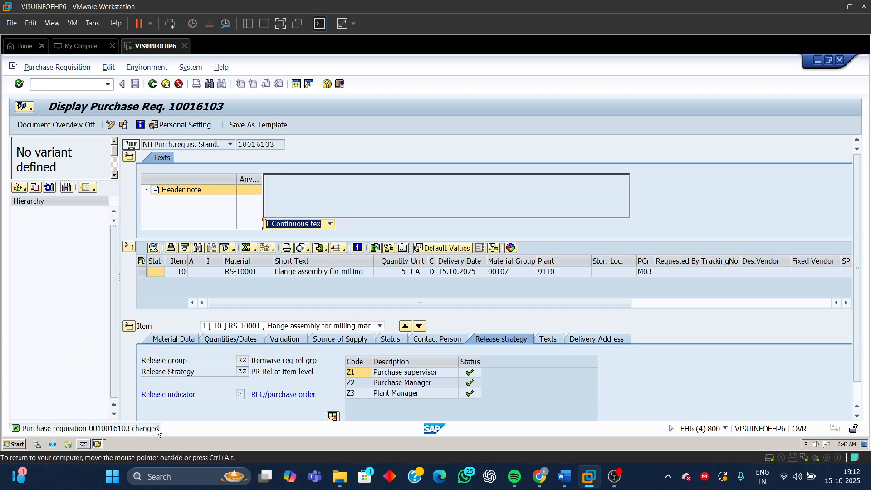
Switch to the Word guide, look through its purchase requisition creation section, and return to the SAP session.
mouse_move(471, 374)
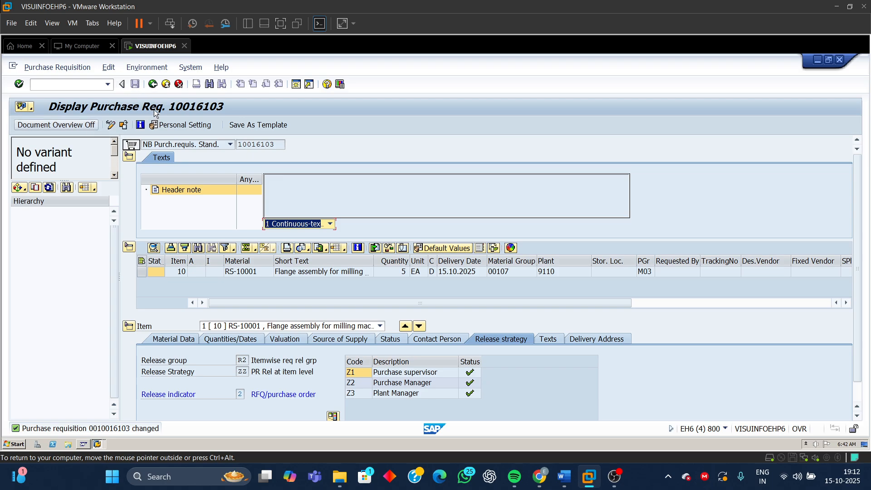
mouse_move(564, 476)
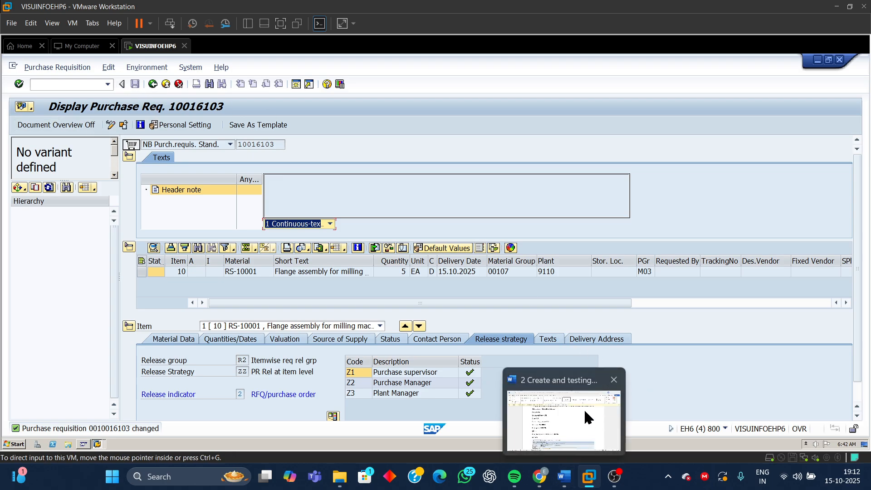
click(583, 409)
scroll(536, 354, down, 4)
scroll(537, 354, down, 15)
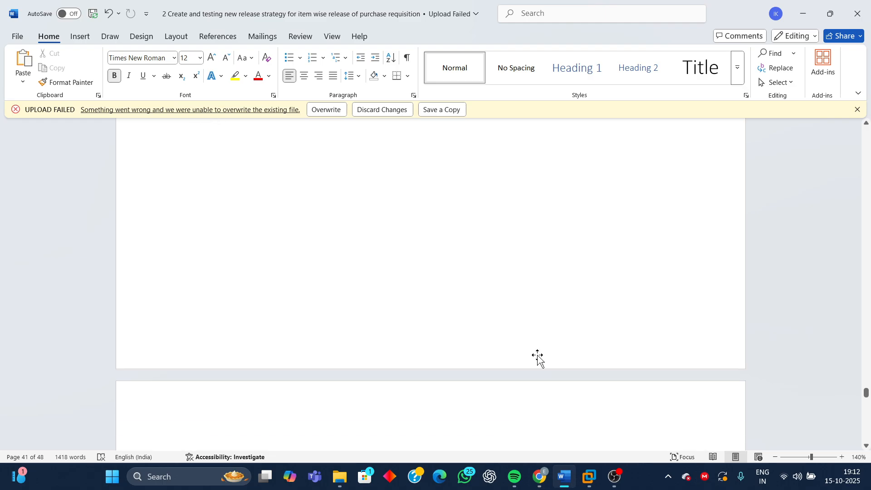
scroll(536, 355, down, 5)
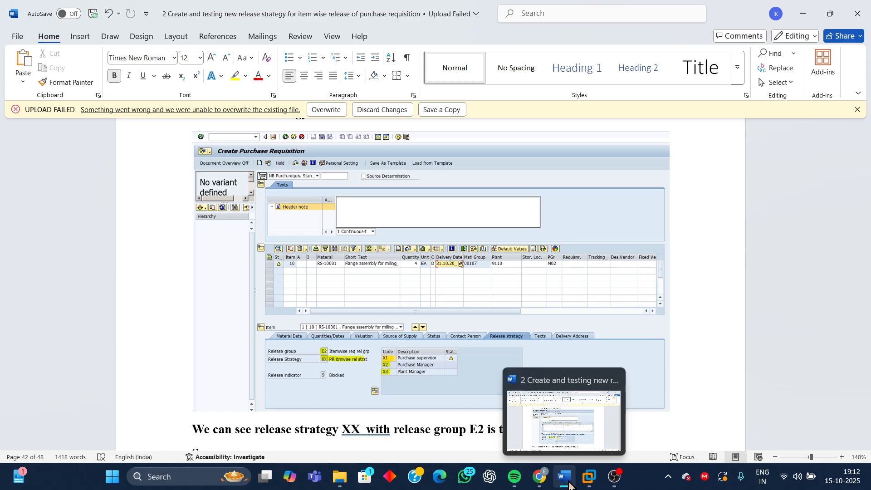
mouse_move(588, 478)
click(706, 407)
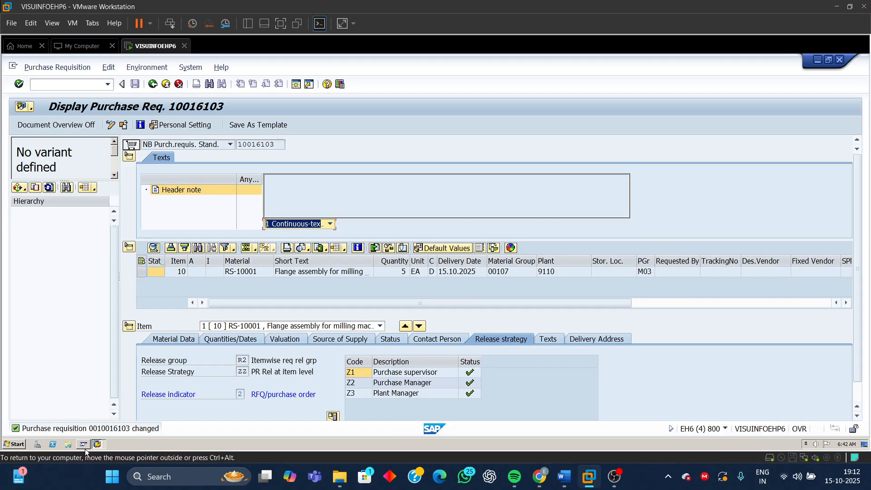
Review release strategy ZZ's classification values for plant, purchasing group, requisition document type and total item value.
click(97, 443)
click(99, 392)
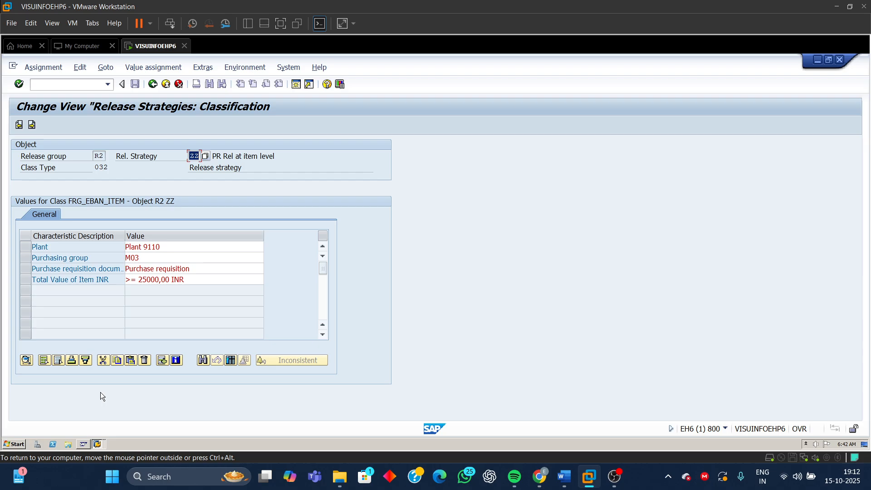
click(166, 245)
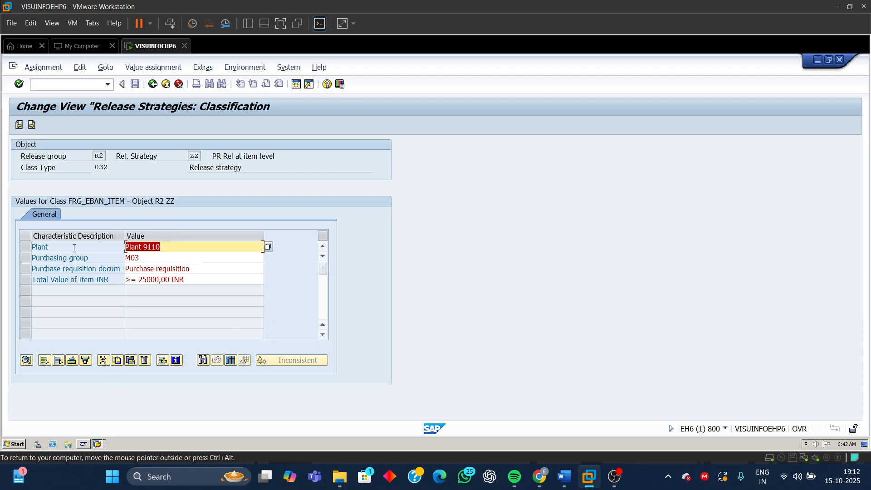
click(151, 257)
click(194, 270)
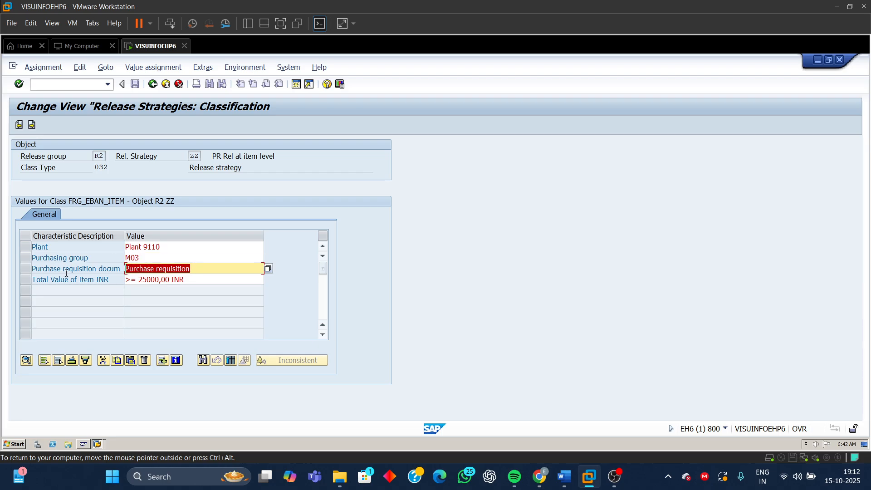
click(204, 279)
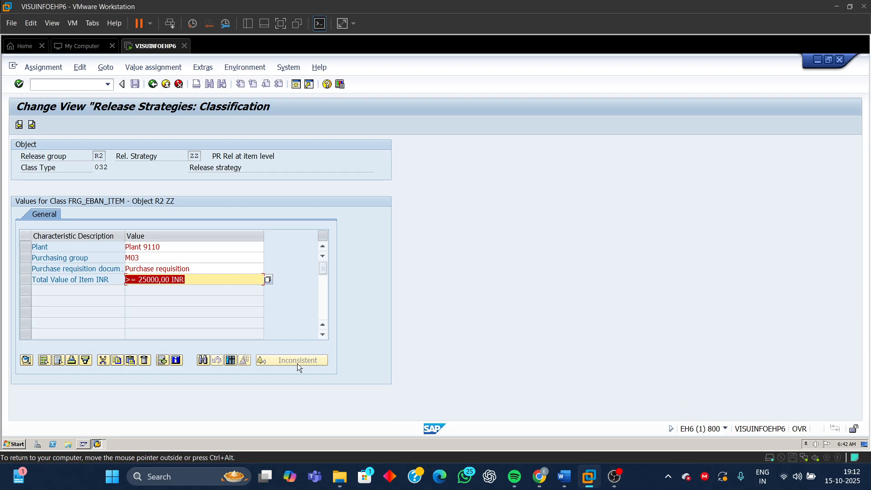
Leave the released requisition's display and start a new purchase requisition with transaction ME51N.
click(83, 444)
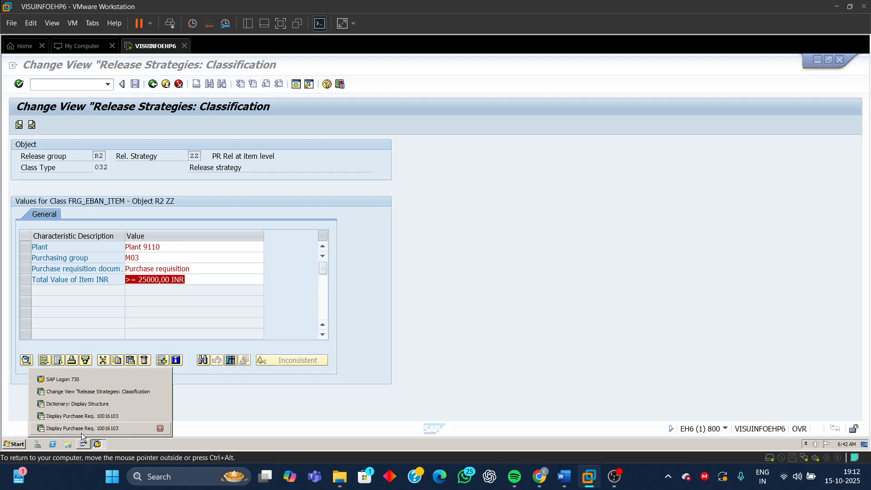
click(78, 429)
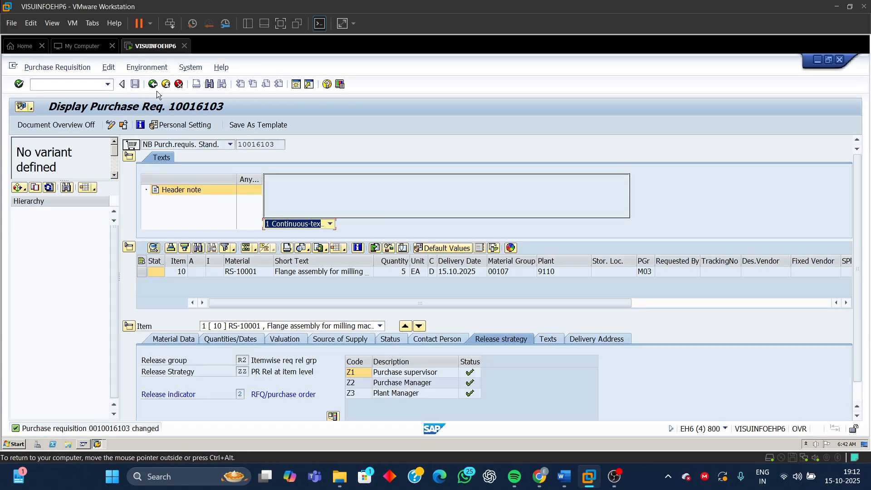
click(154, 84)
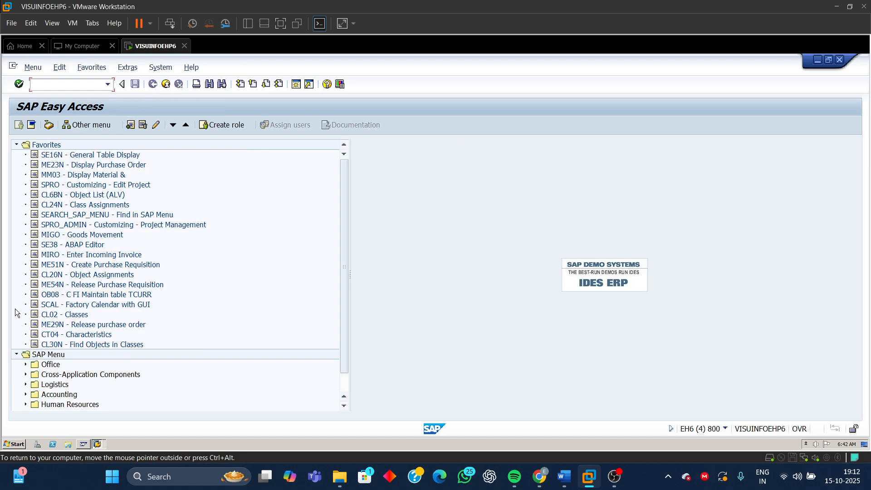
click(109, 84)
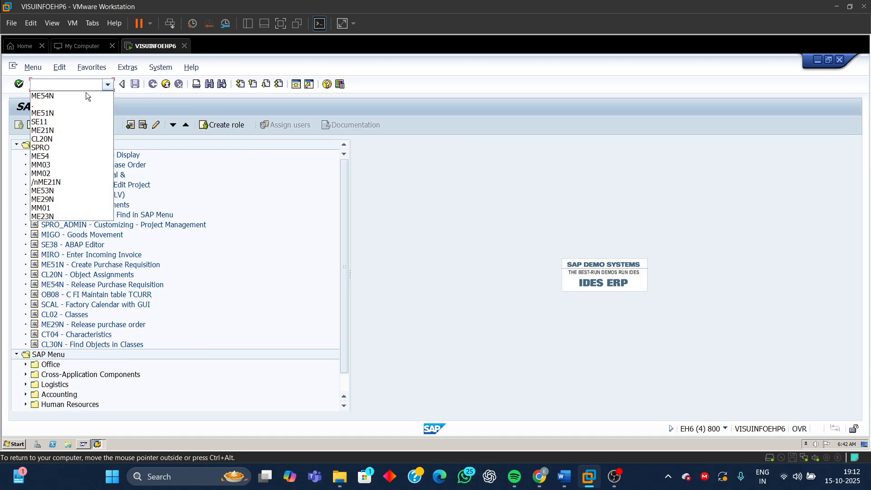
click(50, 114)
key(Return)
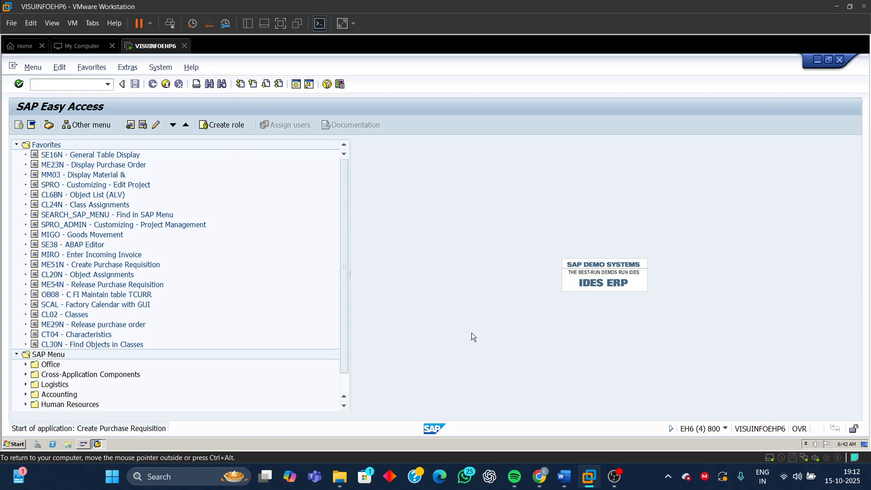
Enter a requisition item for material RS-10001 with quantity 4, plant 9110 and purchasing group M03.
click(241, 270)
text(RS)
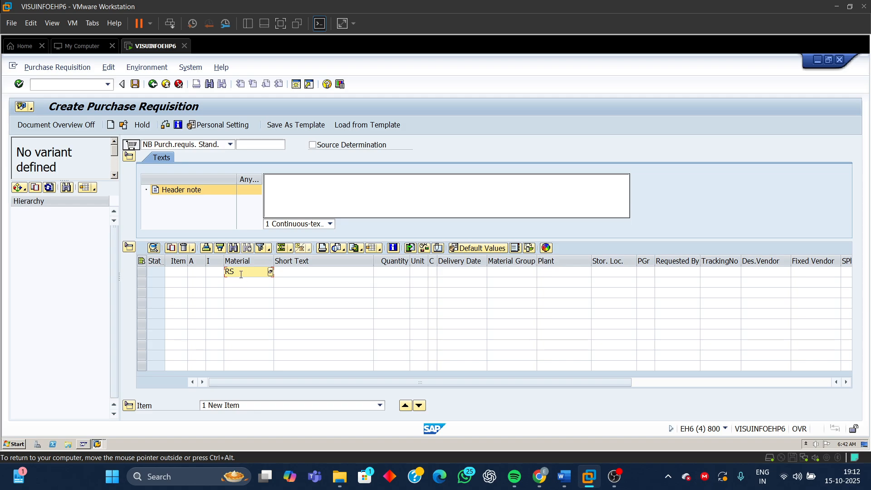
text(10001)
click(402, 273)
text(4)
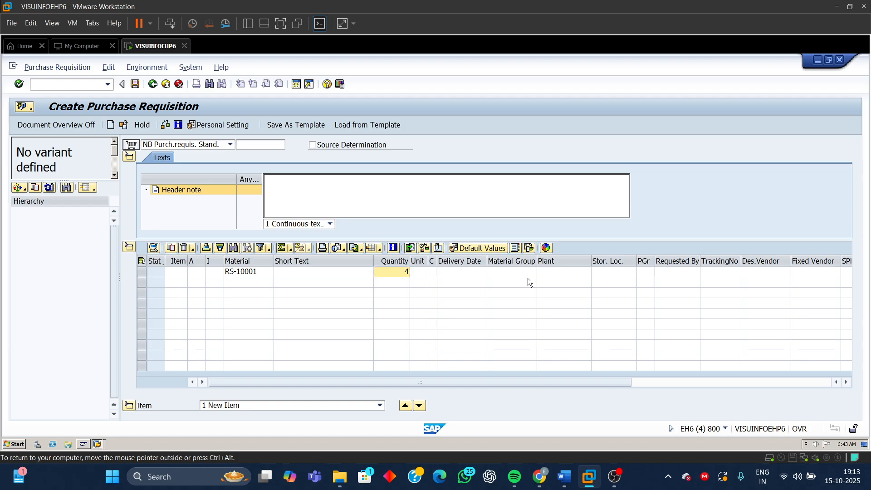
click(555, 270)
text(9)
key(BackSpace)
click(643, 271)
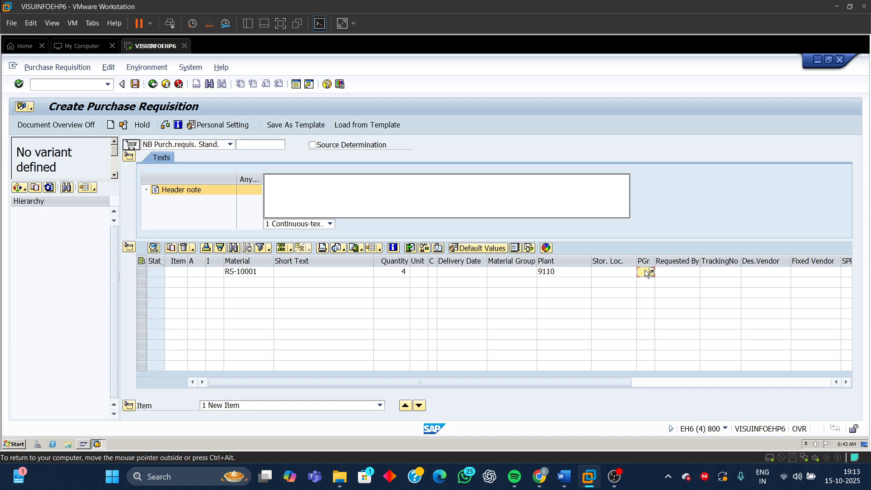
text(103)
key(Return)
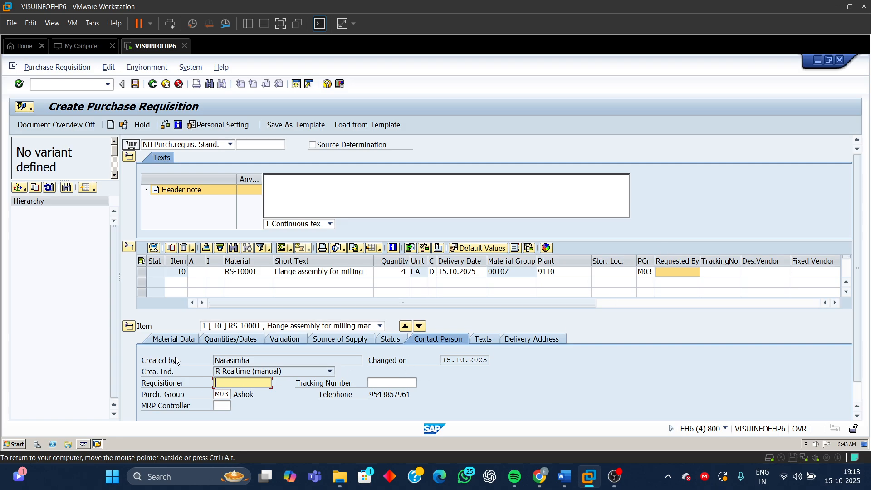
Examine the item's total value in its valuation data, and run the requisition check, viewing the resulting message's details.
click(283, 339)
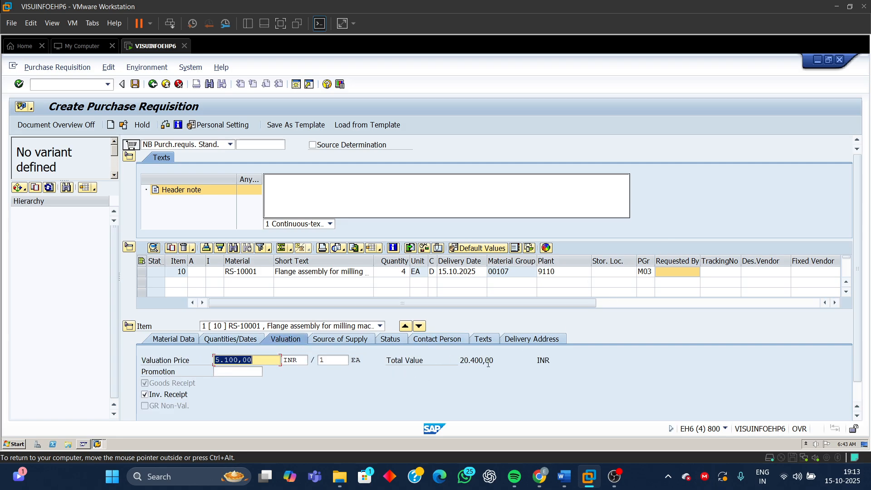
drag(499, 363, 438, 366)
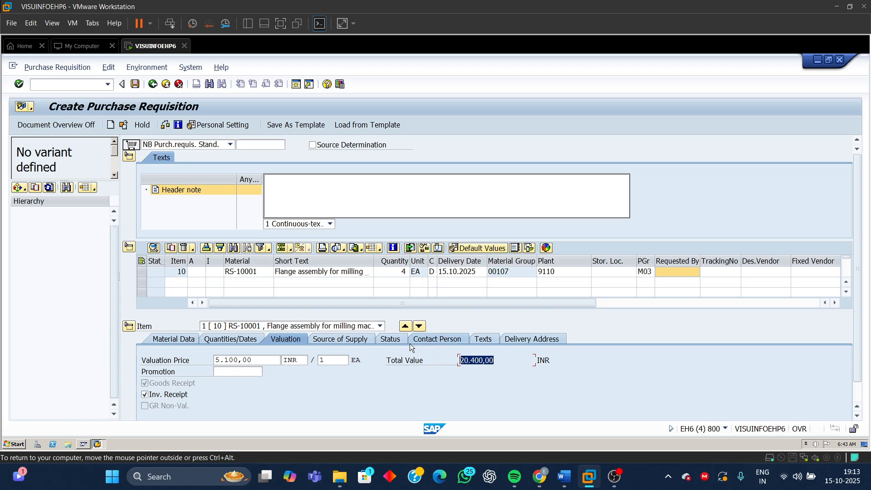
click(165, 125)
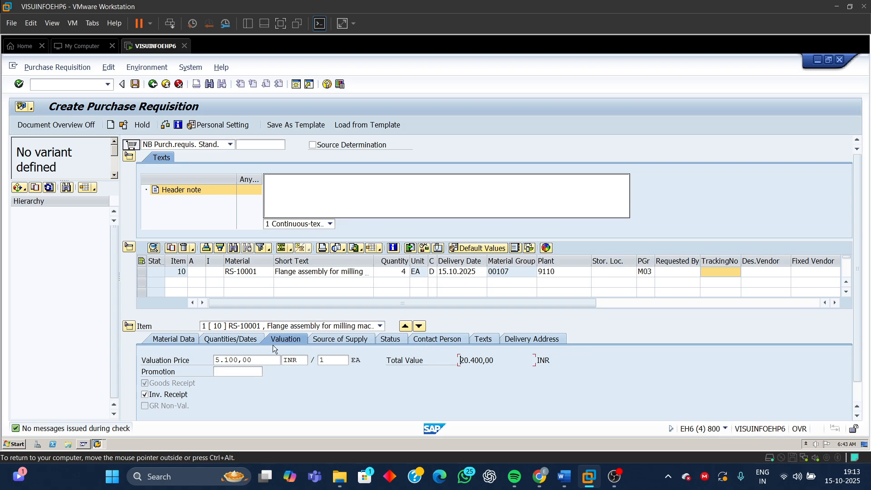
double_click(38, 433)
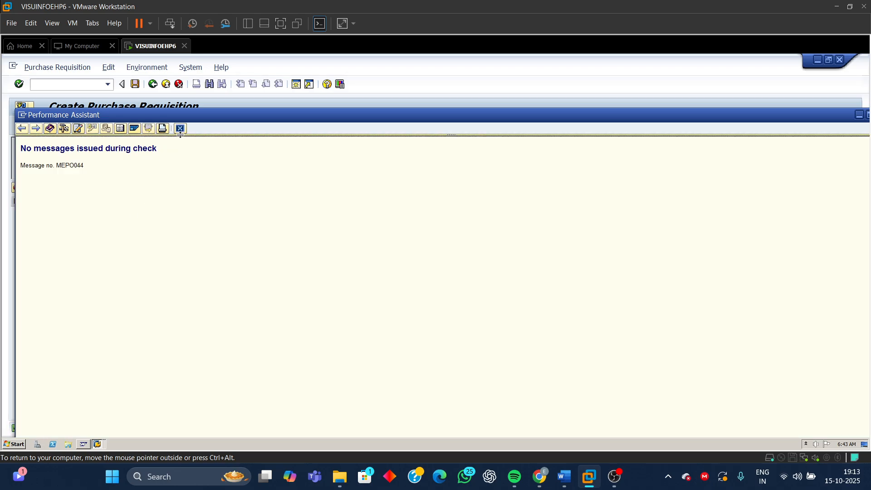
click(181, 129)
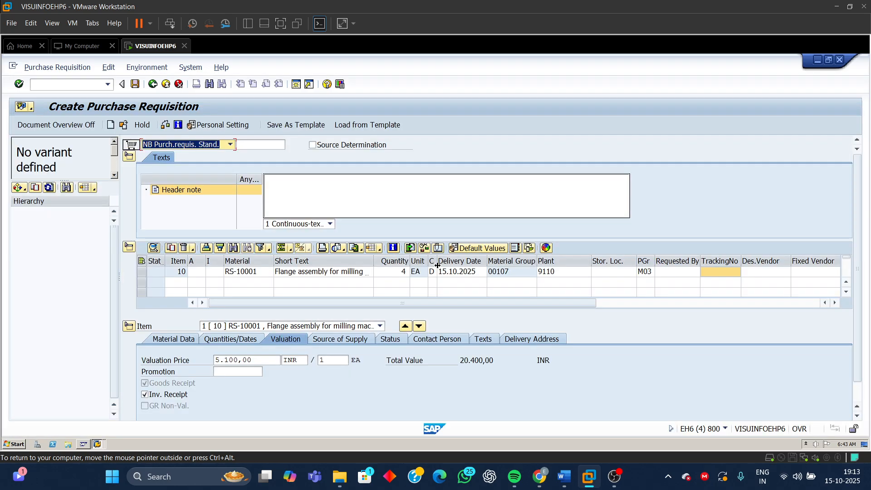
drag(497, 361, 450, 363)
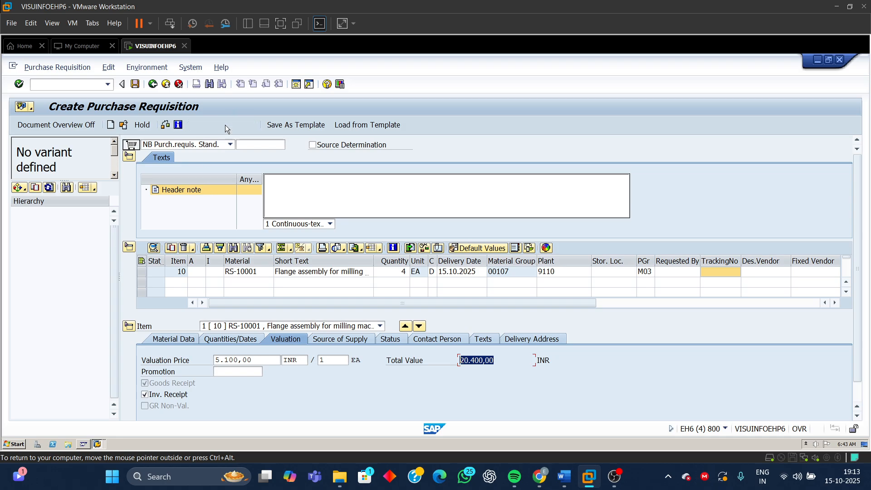
Review the requisition's document type, plant, purchasing group and total value against the strategy criteria, and save the requisition.
click(230, 144)
click(316, 179)
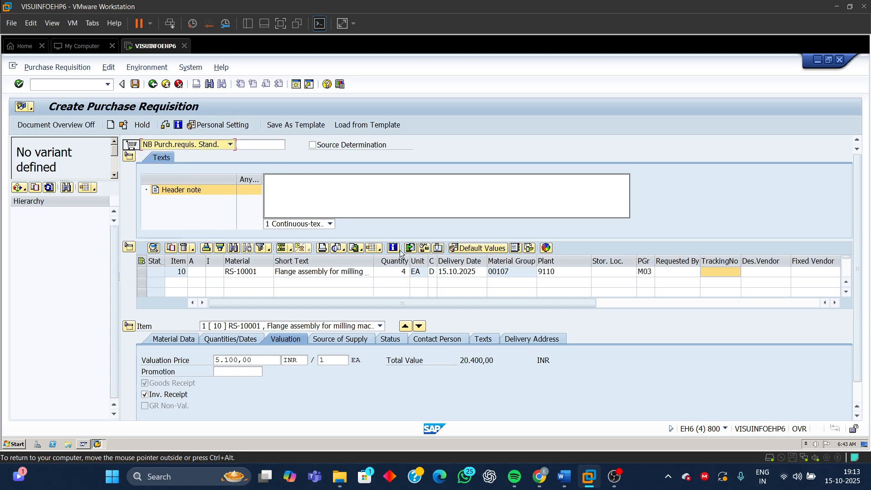
click(217, 143)
click(218, 142)
click(545, 275)
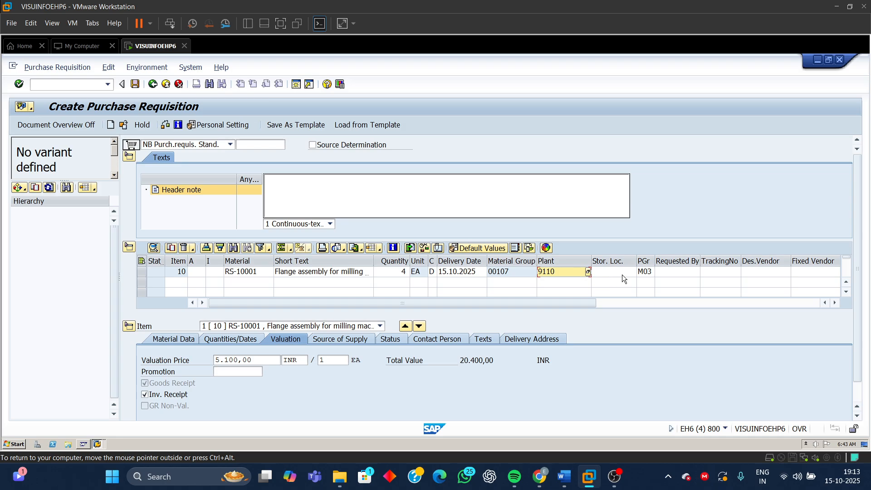
click(646, 272)
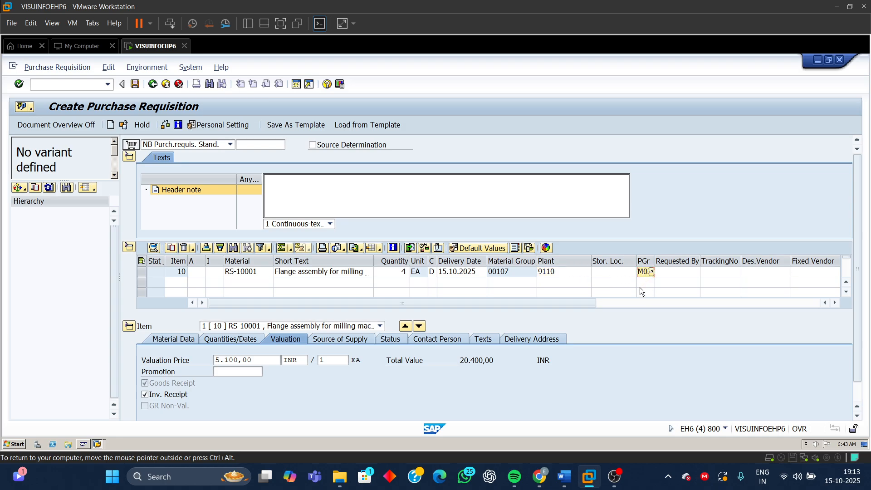
drag(496, 361, 451, 361)
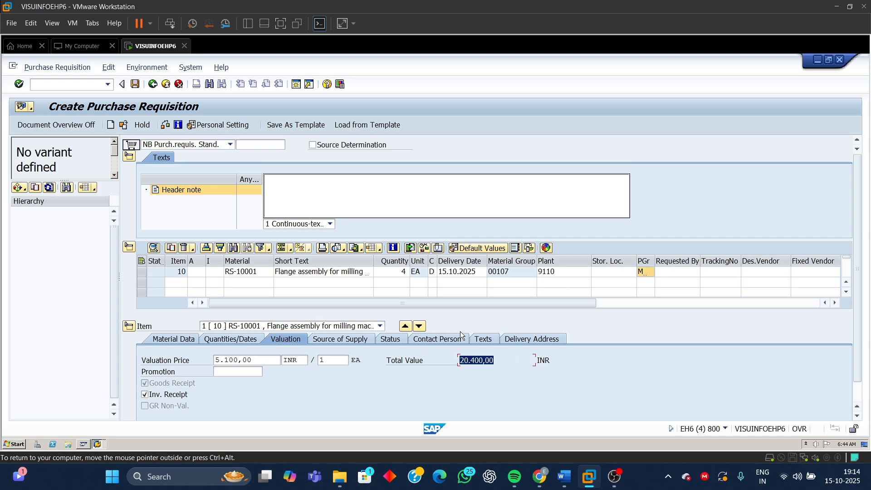
click(134, 85)
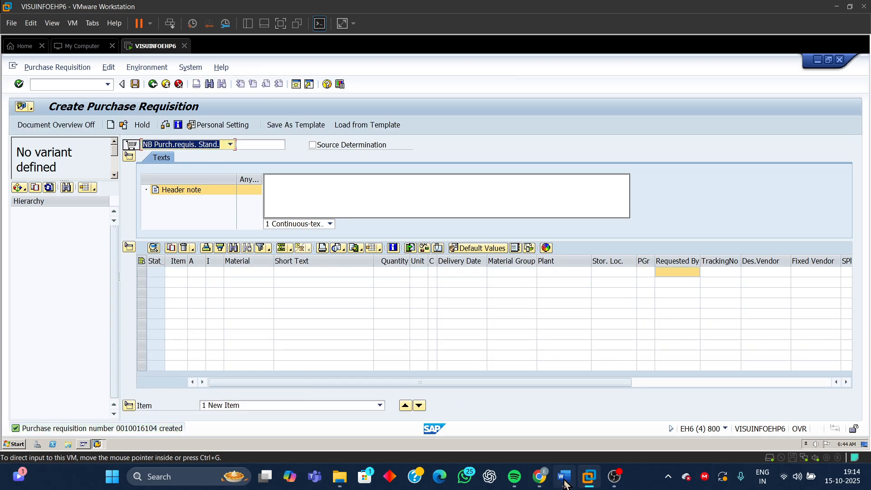
Switch to the Word guide and go back to the beginning of the document.
click(582, 442)
drag(866, 399, 867, 132)
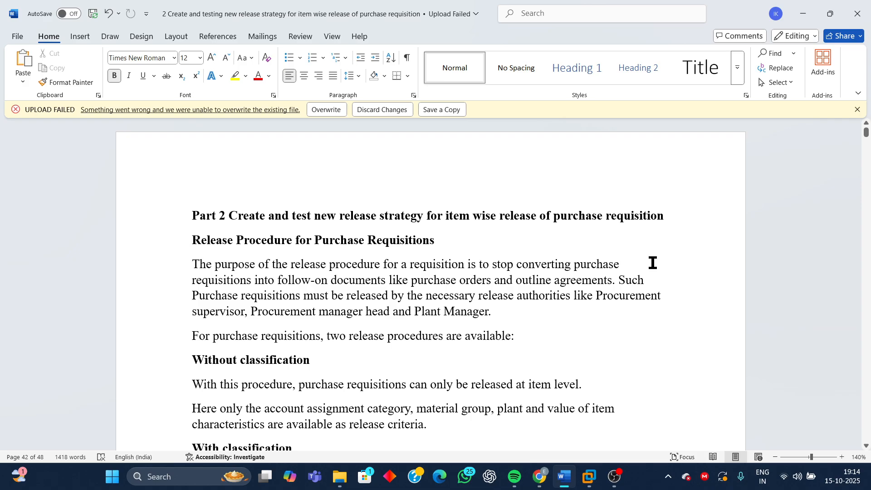
mouse_move(615, 476)
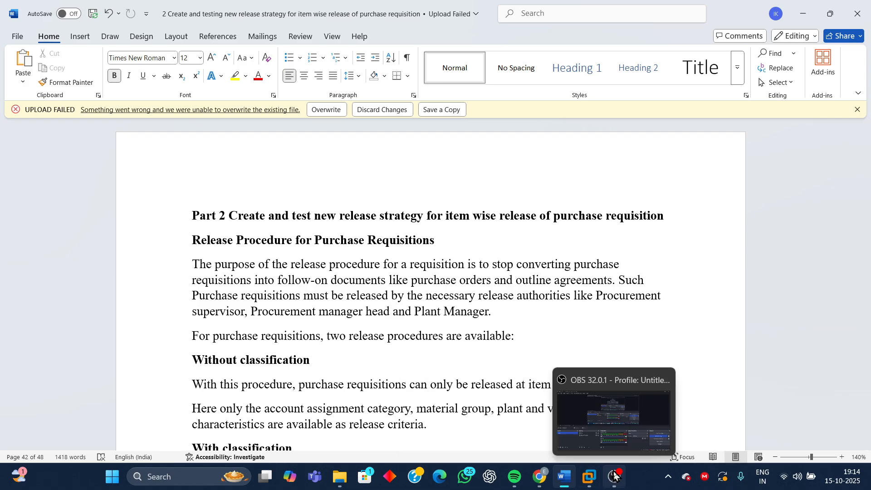